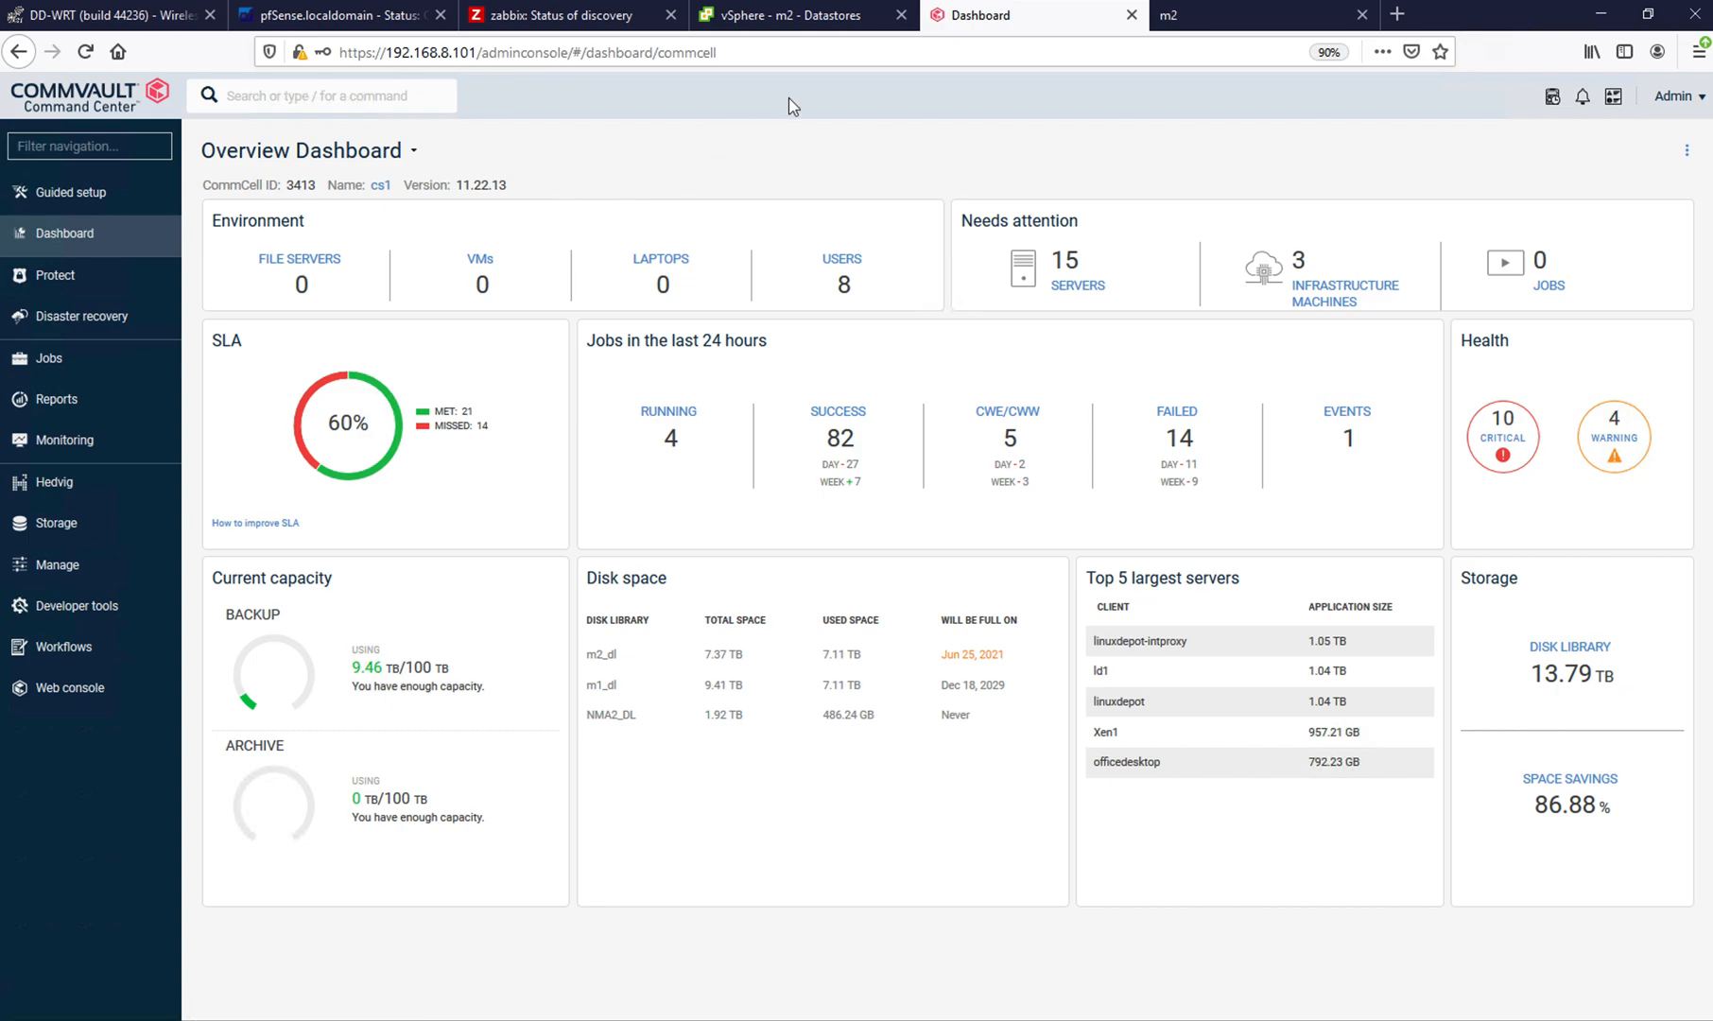
# - Switch to the vSphere Client and examine the dadmin2.wolfden.int folder's files on that virtual machine's ESX2_HDD1 datastore, with a wider Name column
pyautogui.click(793, 18)
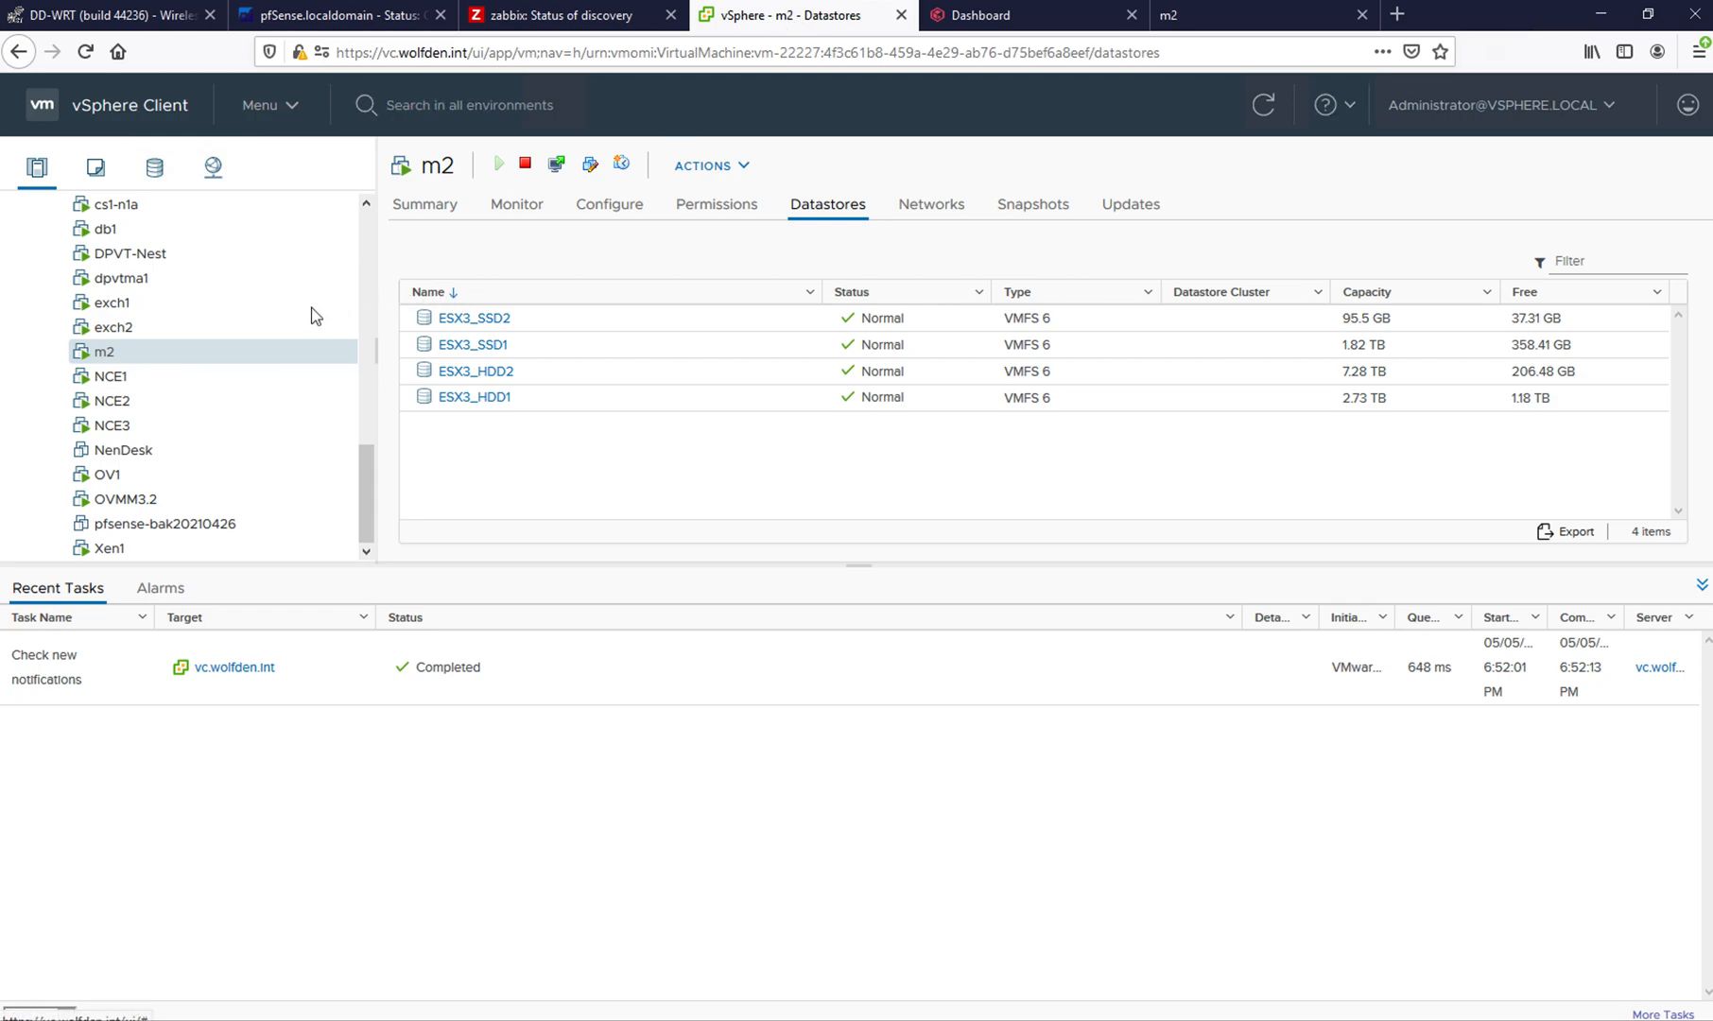
pyautogui.moveTo(363, 458); pyautogui.dragTo(358, 249)
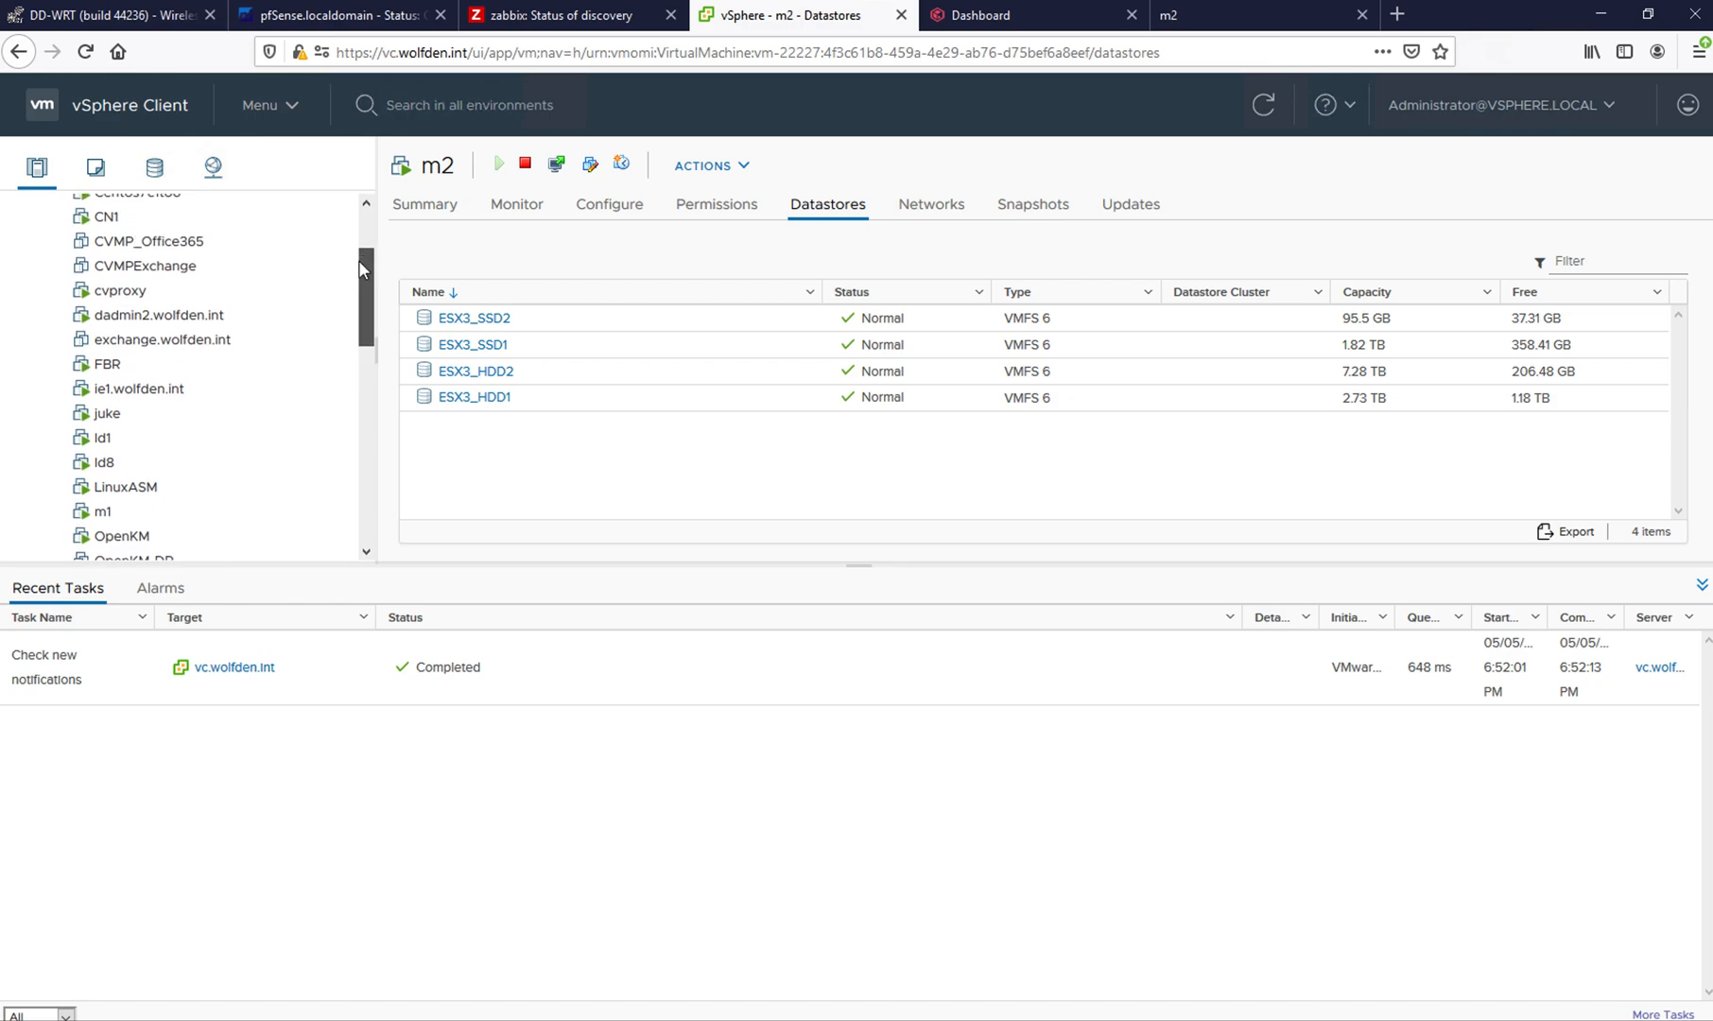
pyautogui.click(215, 317)
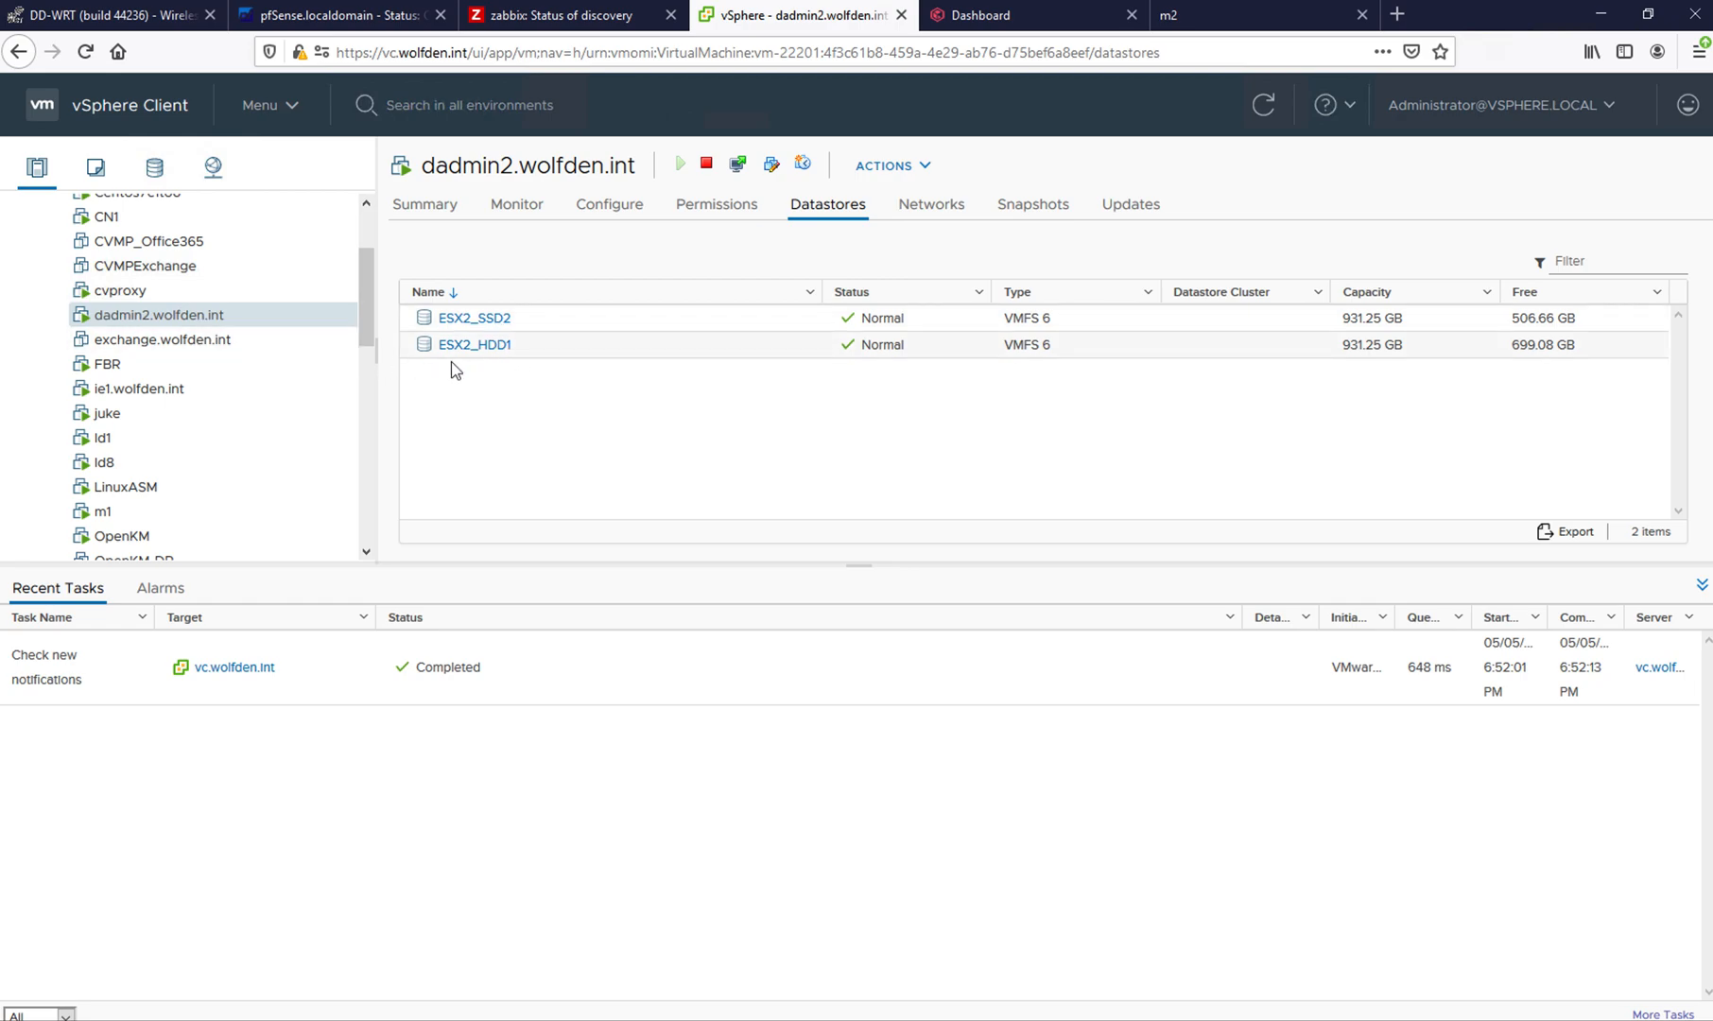
pyautogui.click(478, 345)
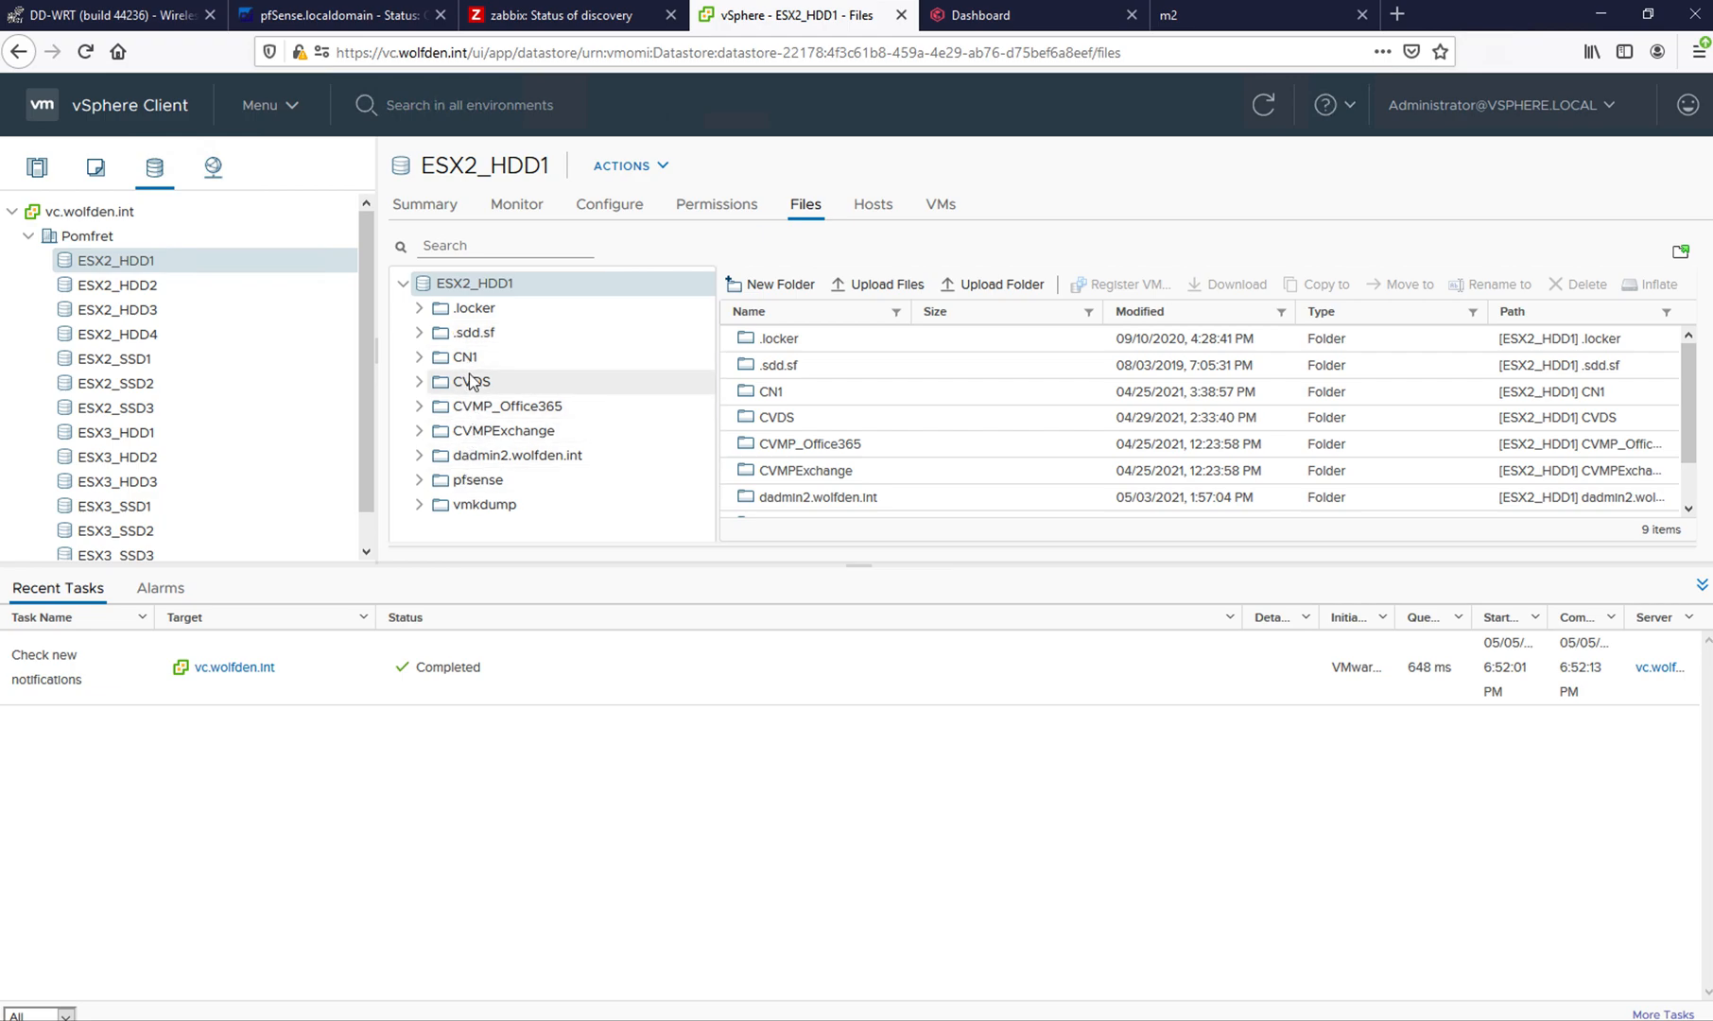
pyautogui.click(484, 457)
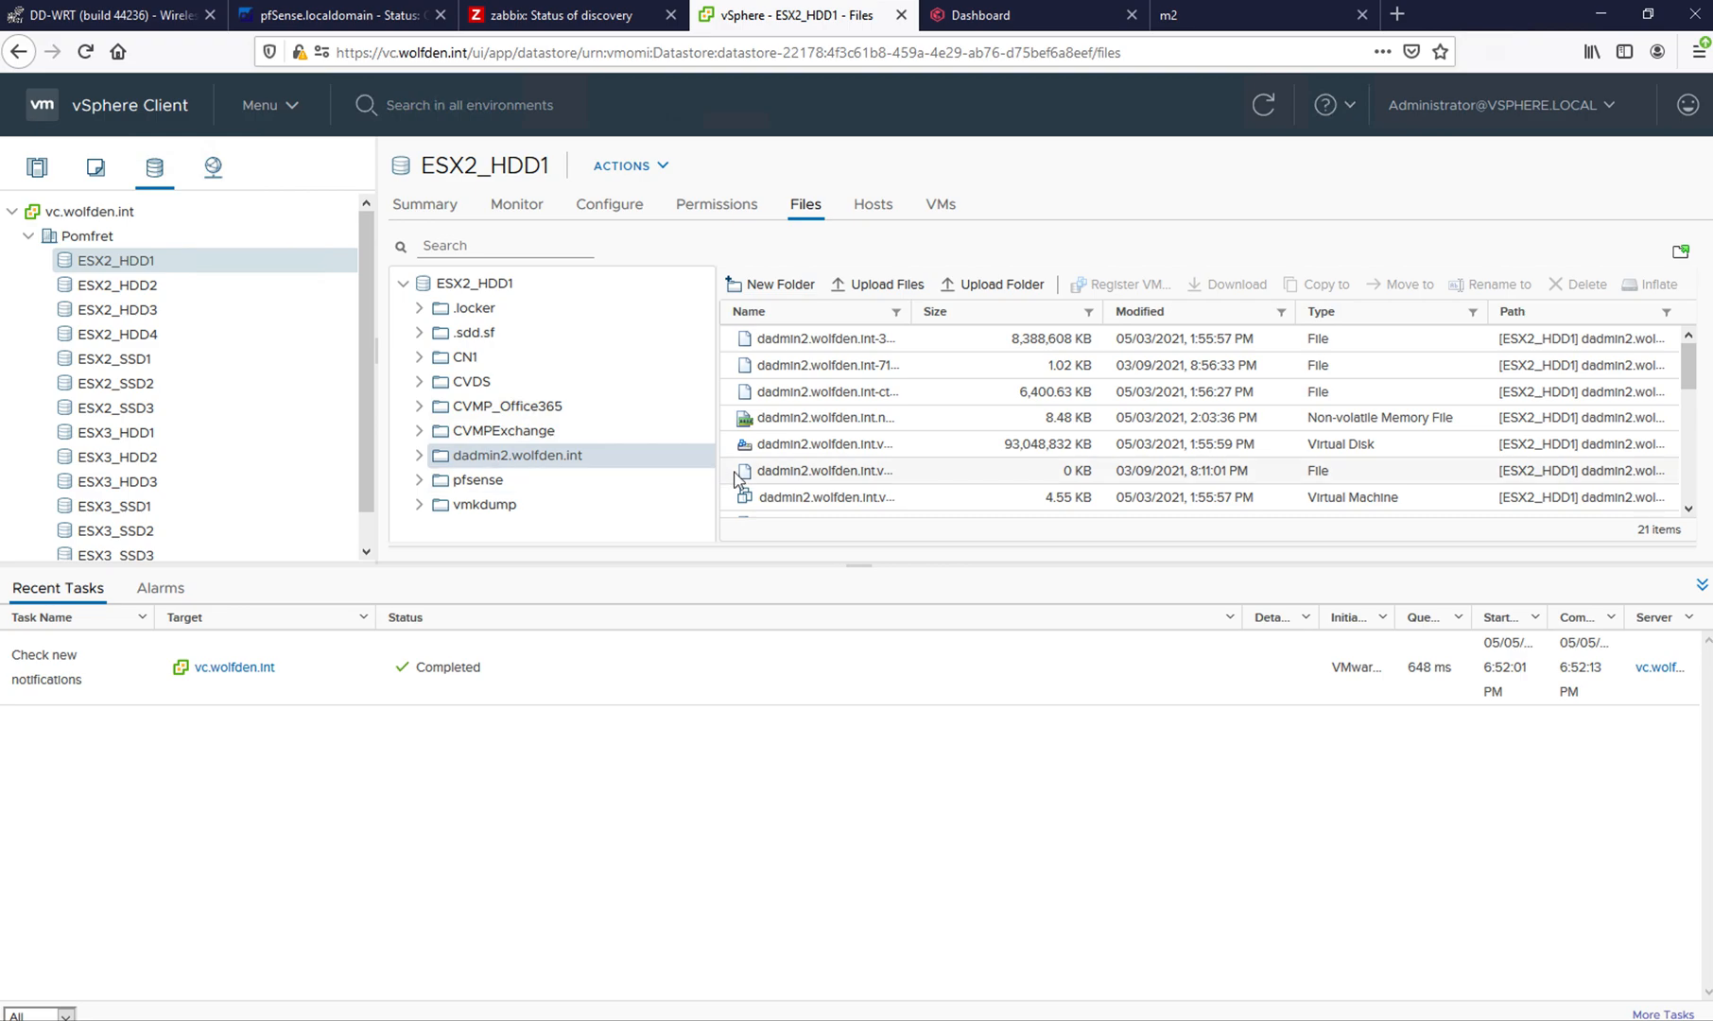
pyautogui.moveTo(910, 314); pyautogui.dragTo(1055, 311)
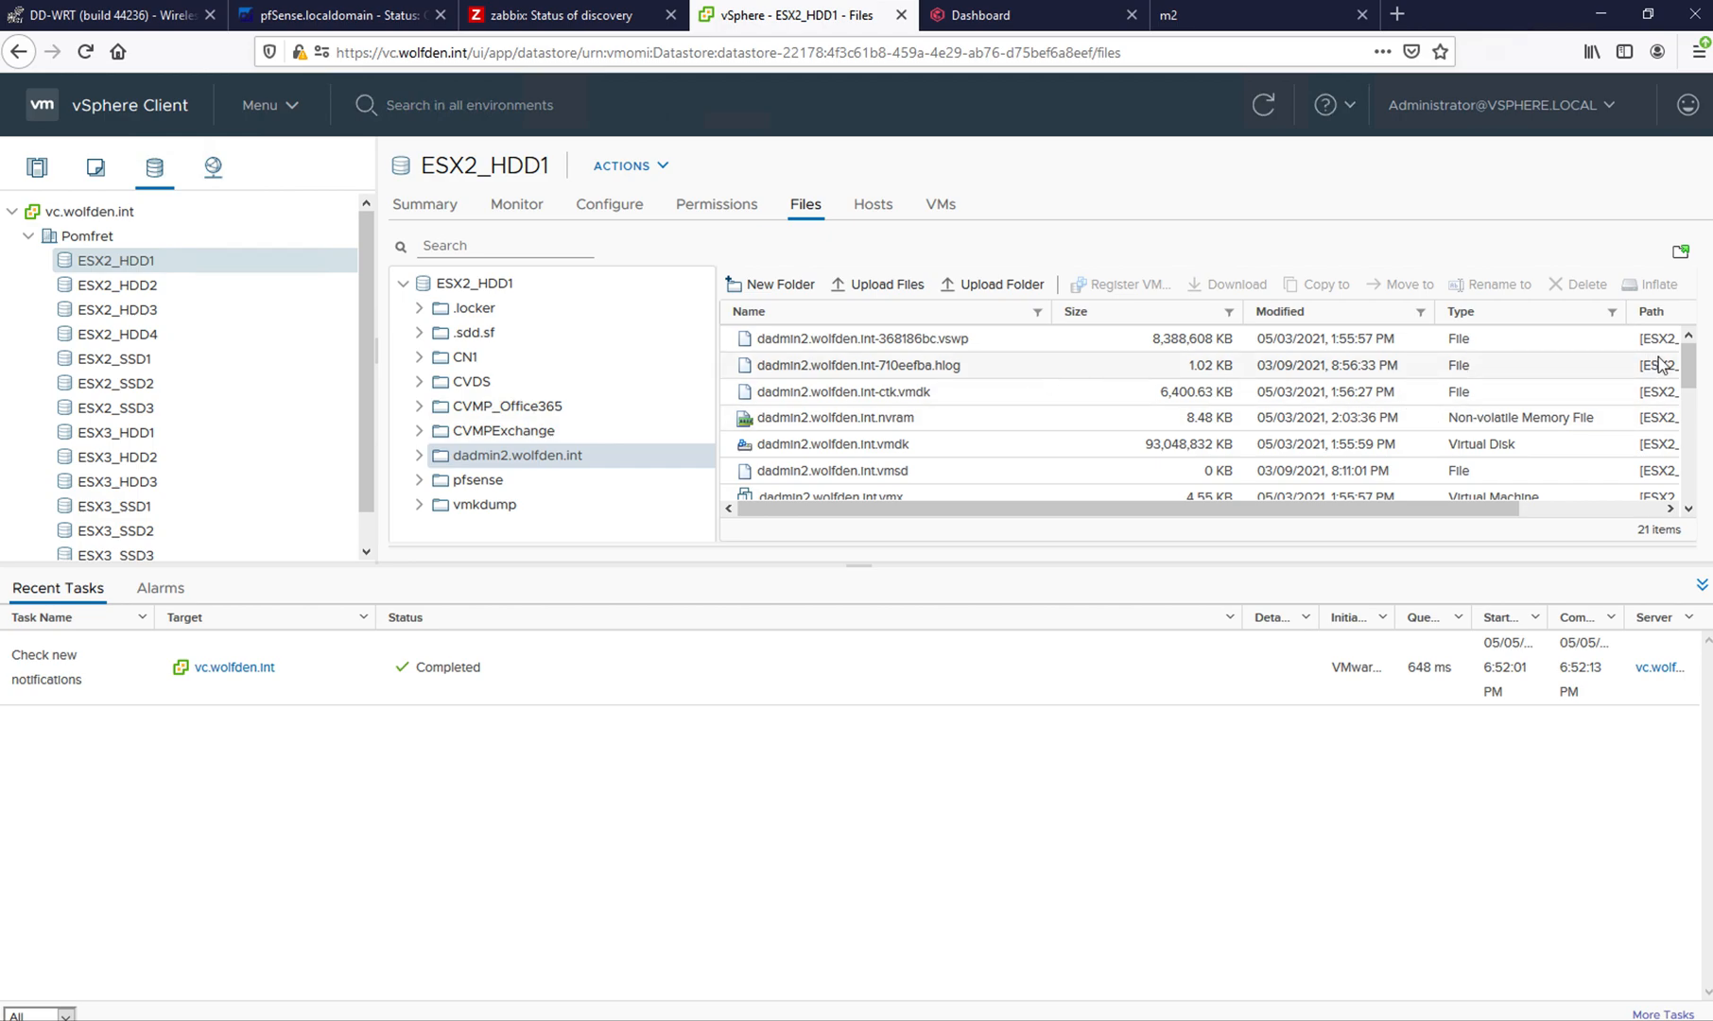
pyautogui.moveTo(1687, 376); pyautogui.dragTo(1674, 450)
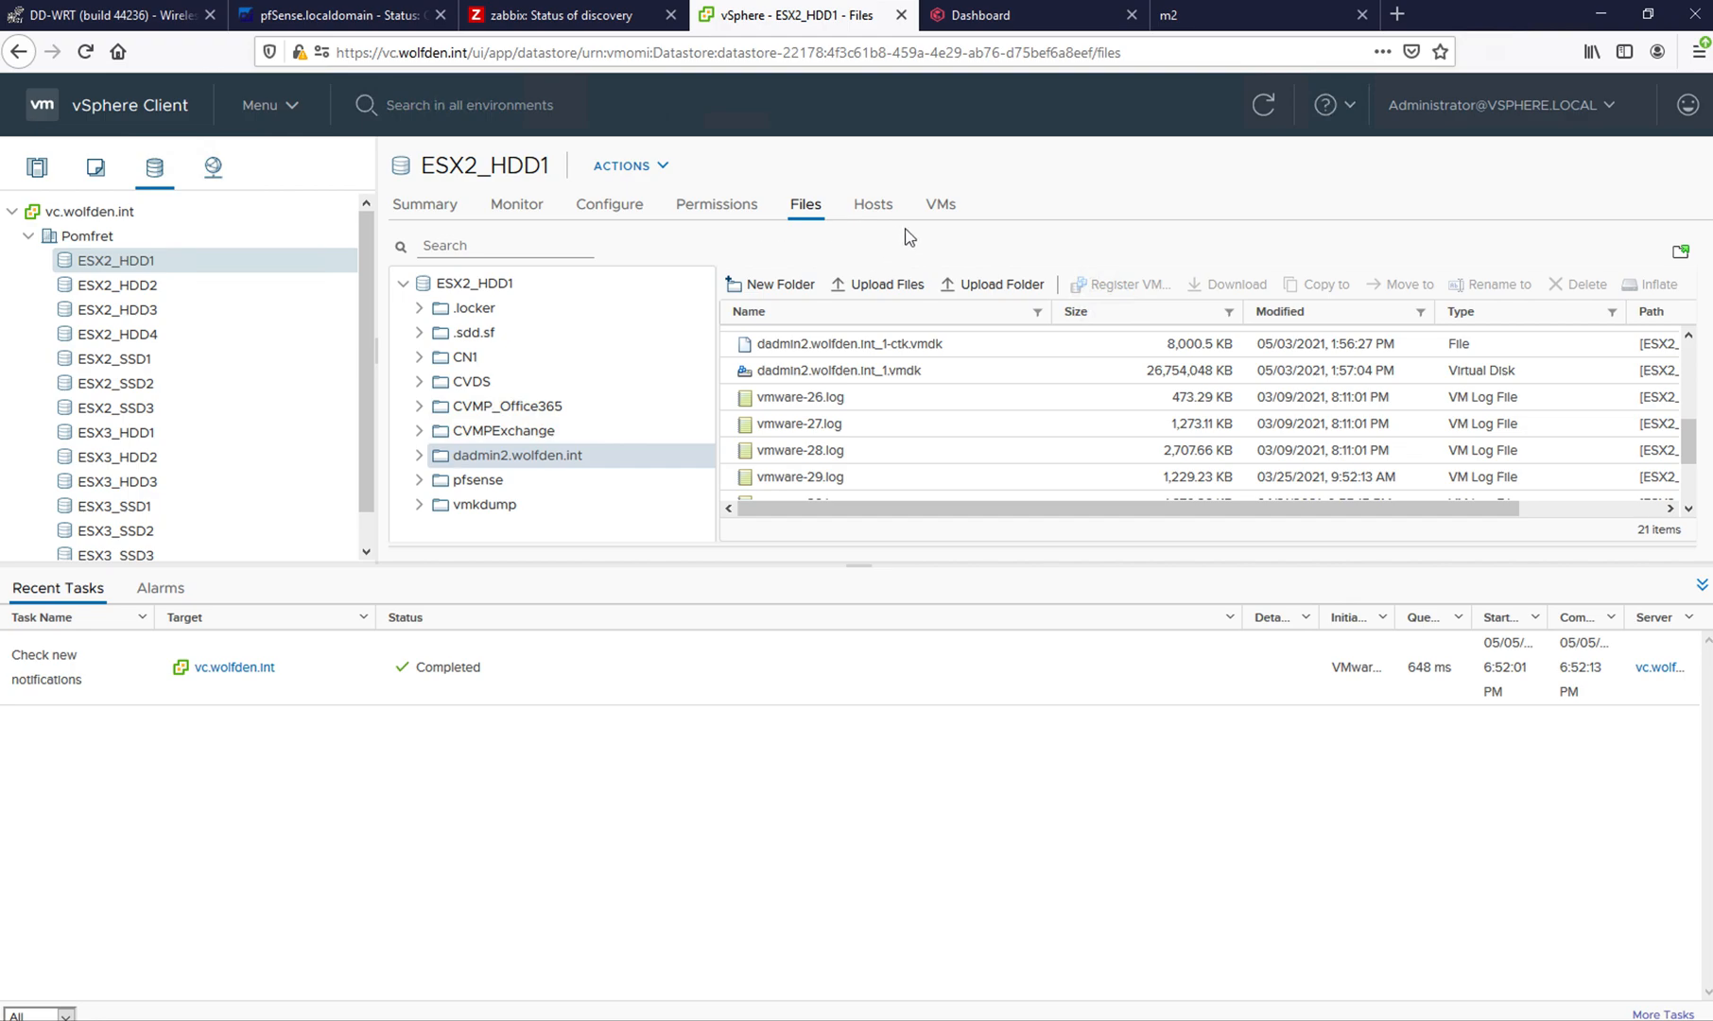
# - Switch to Commvault Command Center and open dadmin2.wolfden.int from the protected virtual machines of the VMware prod VM group
pyautogui.click(1029, 24)
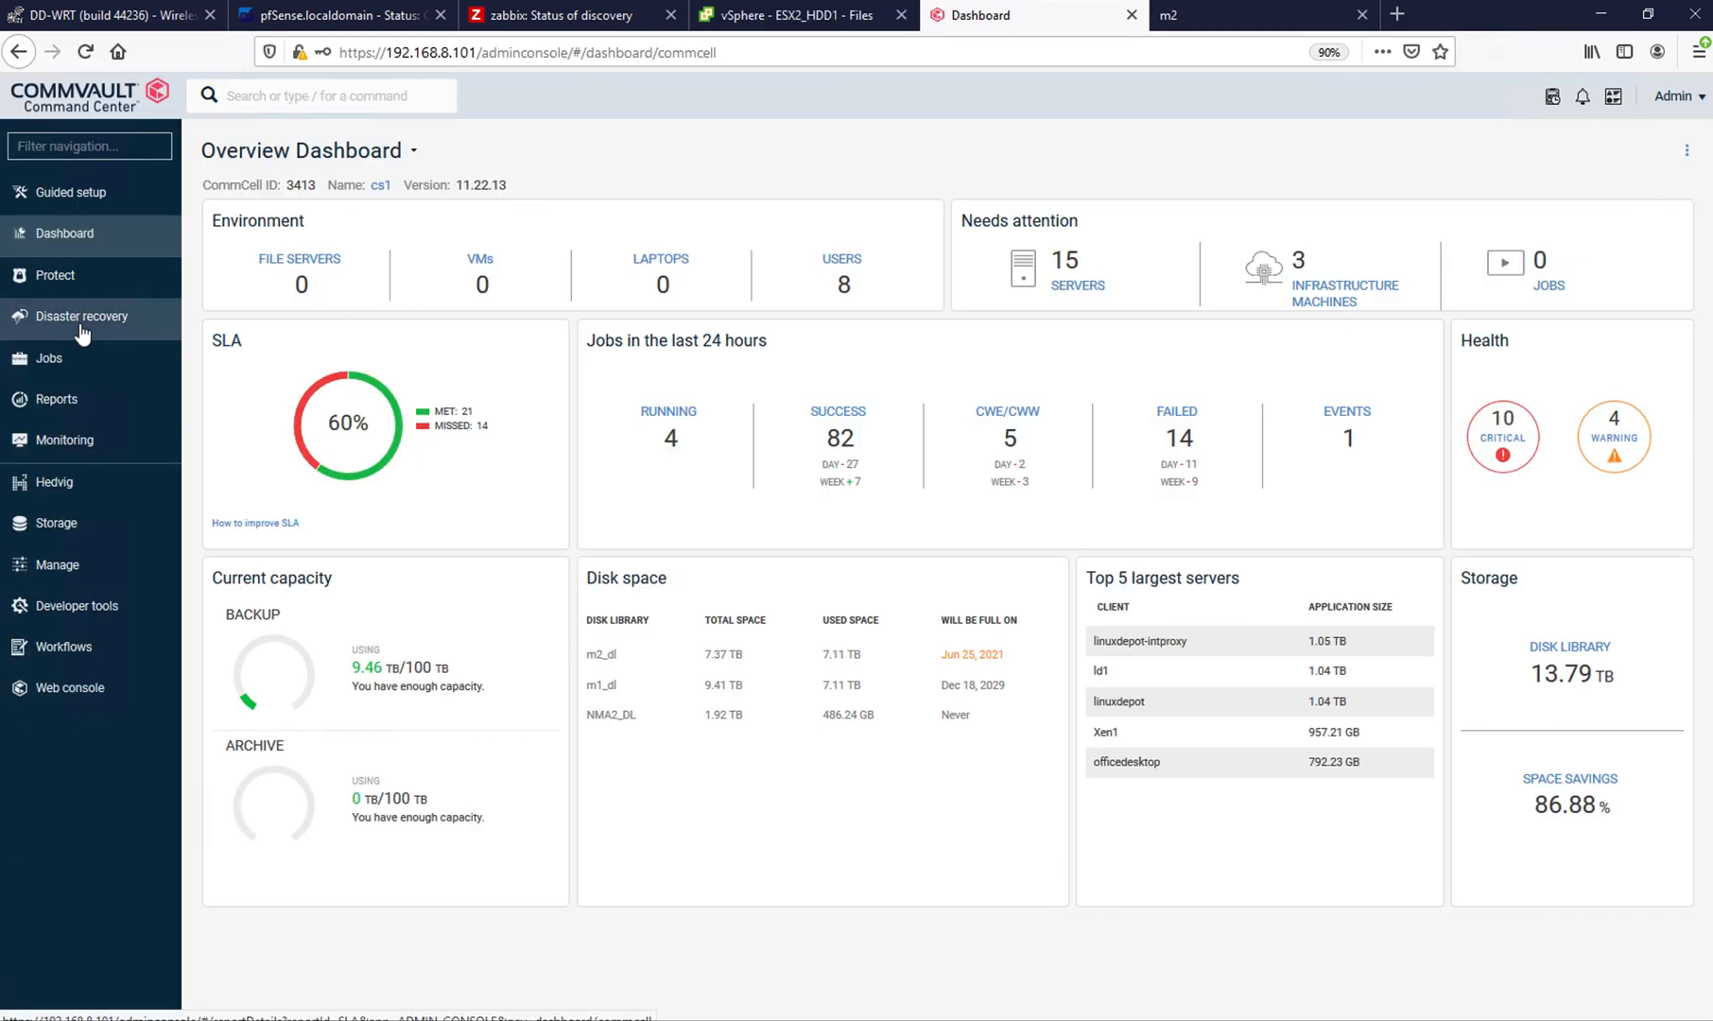
pyautogui.click(55, 280)
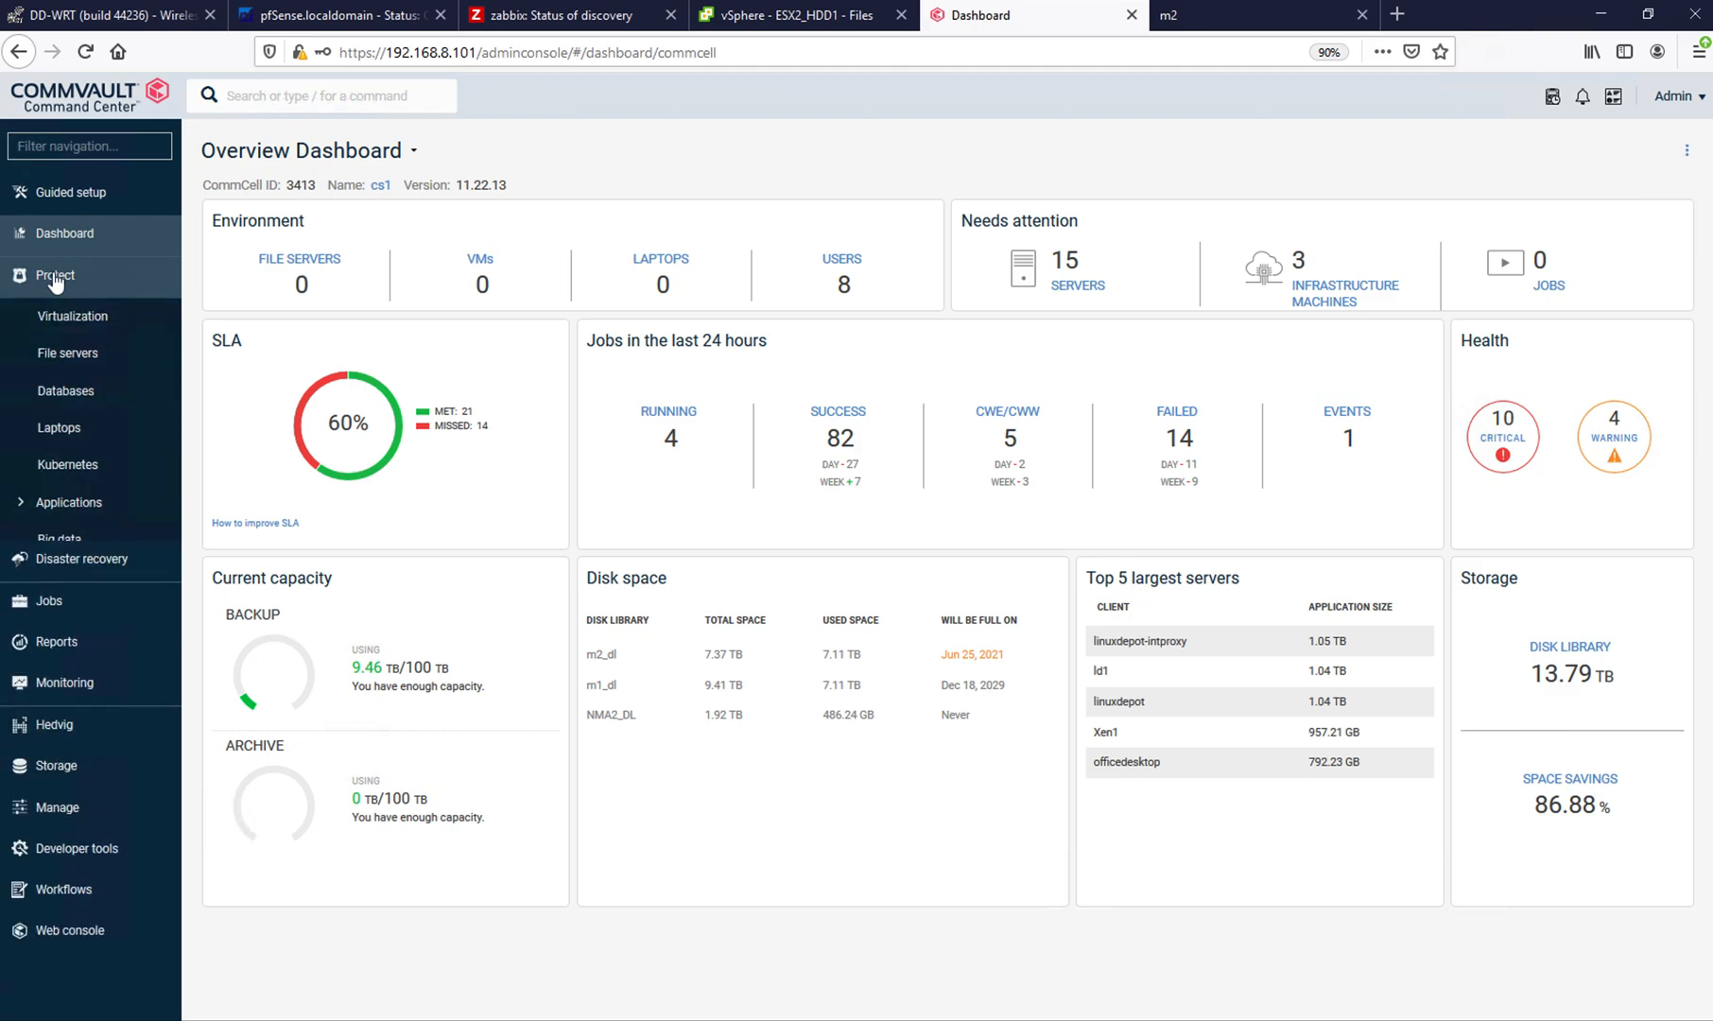
pyautogui.click(74, 318)
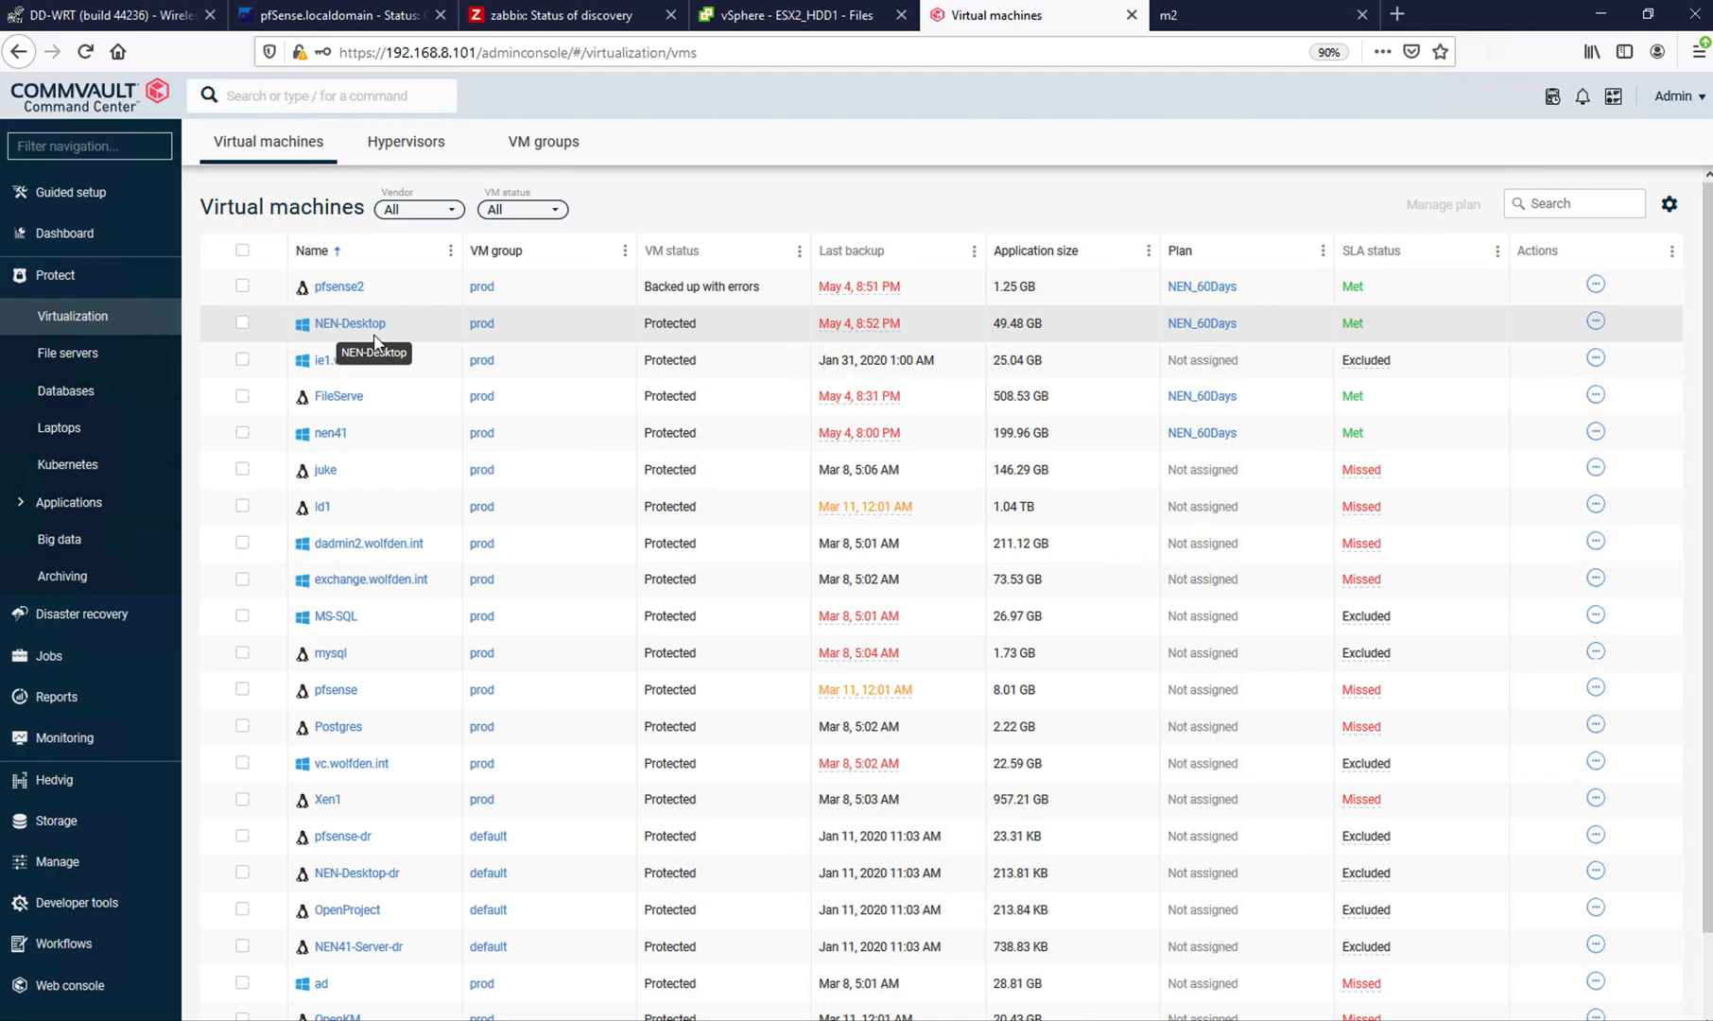
pyautogui.click(530, 149)
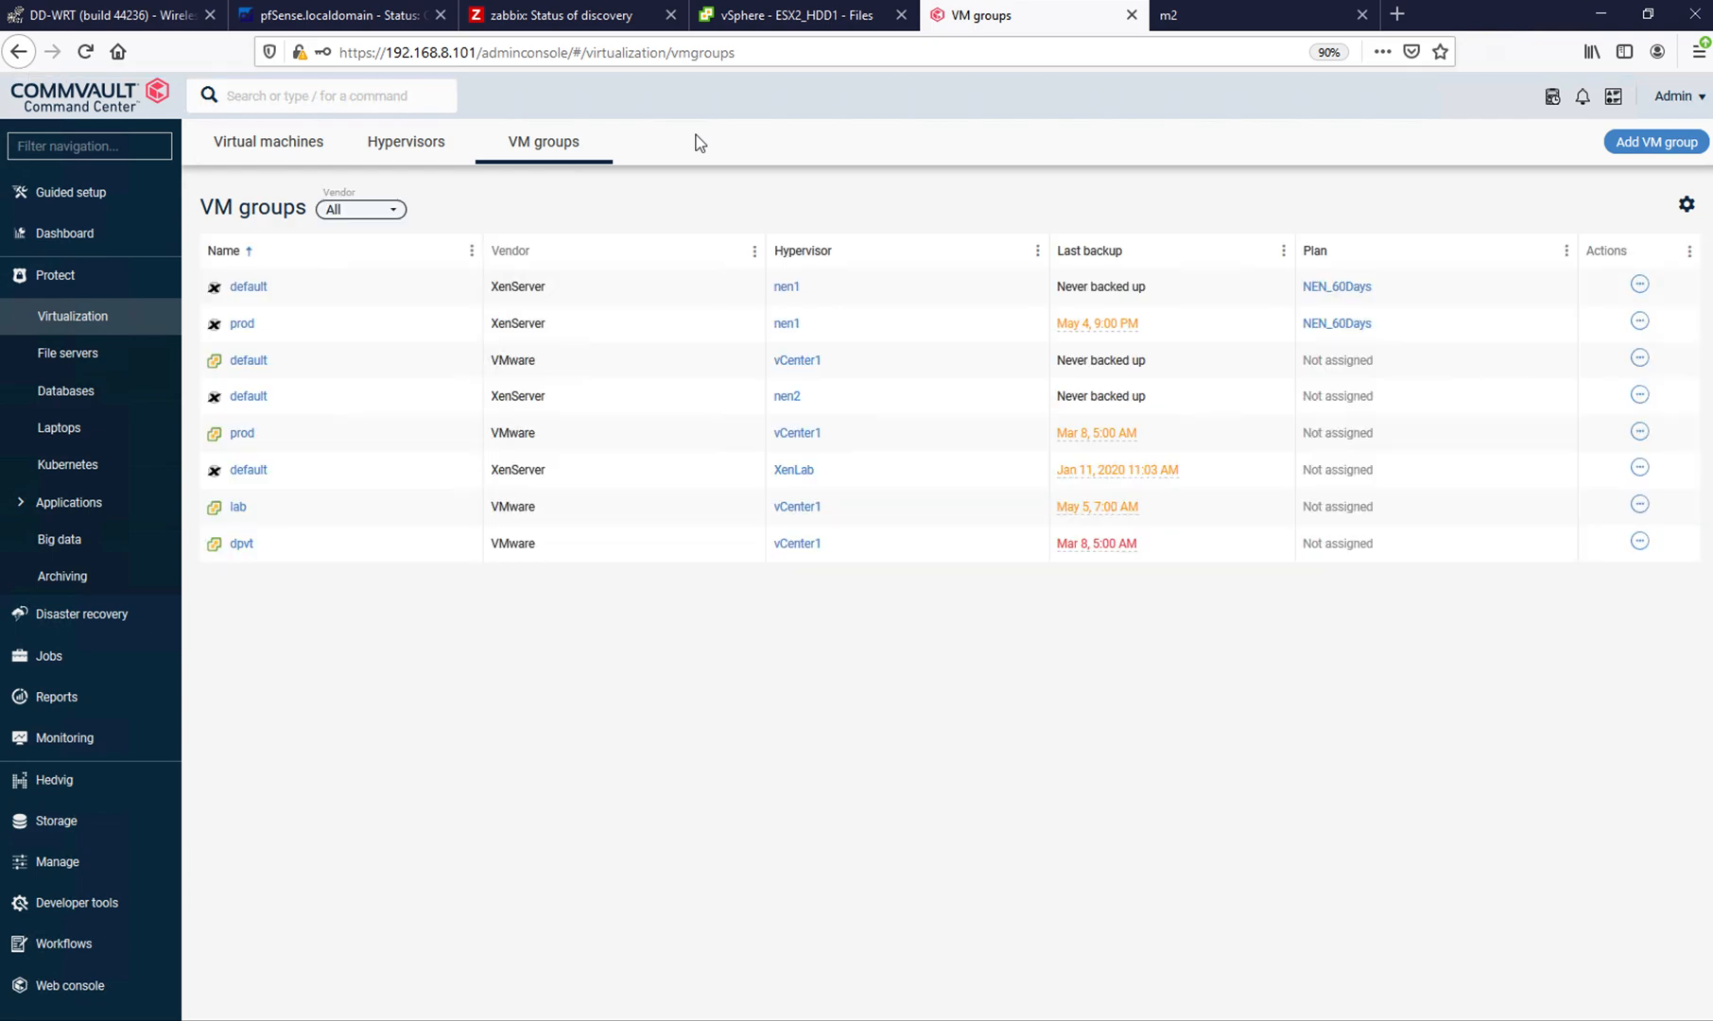
pyautogui.click(240, 435)
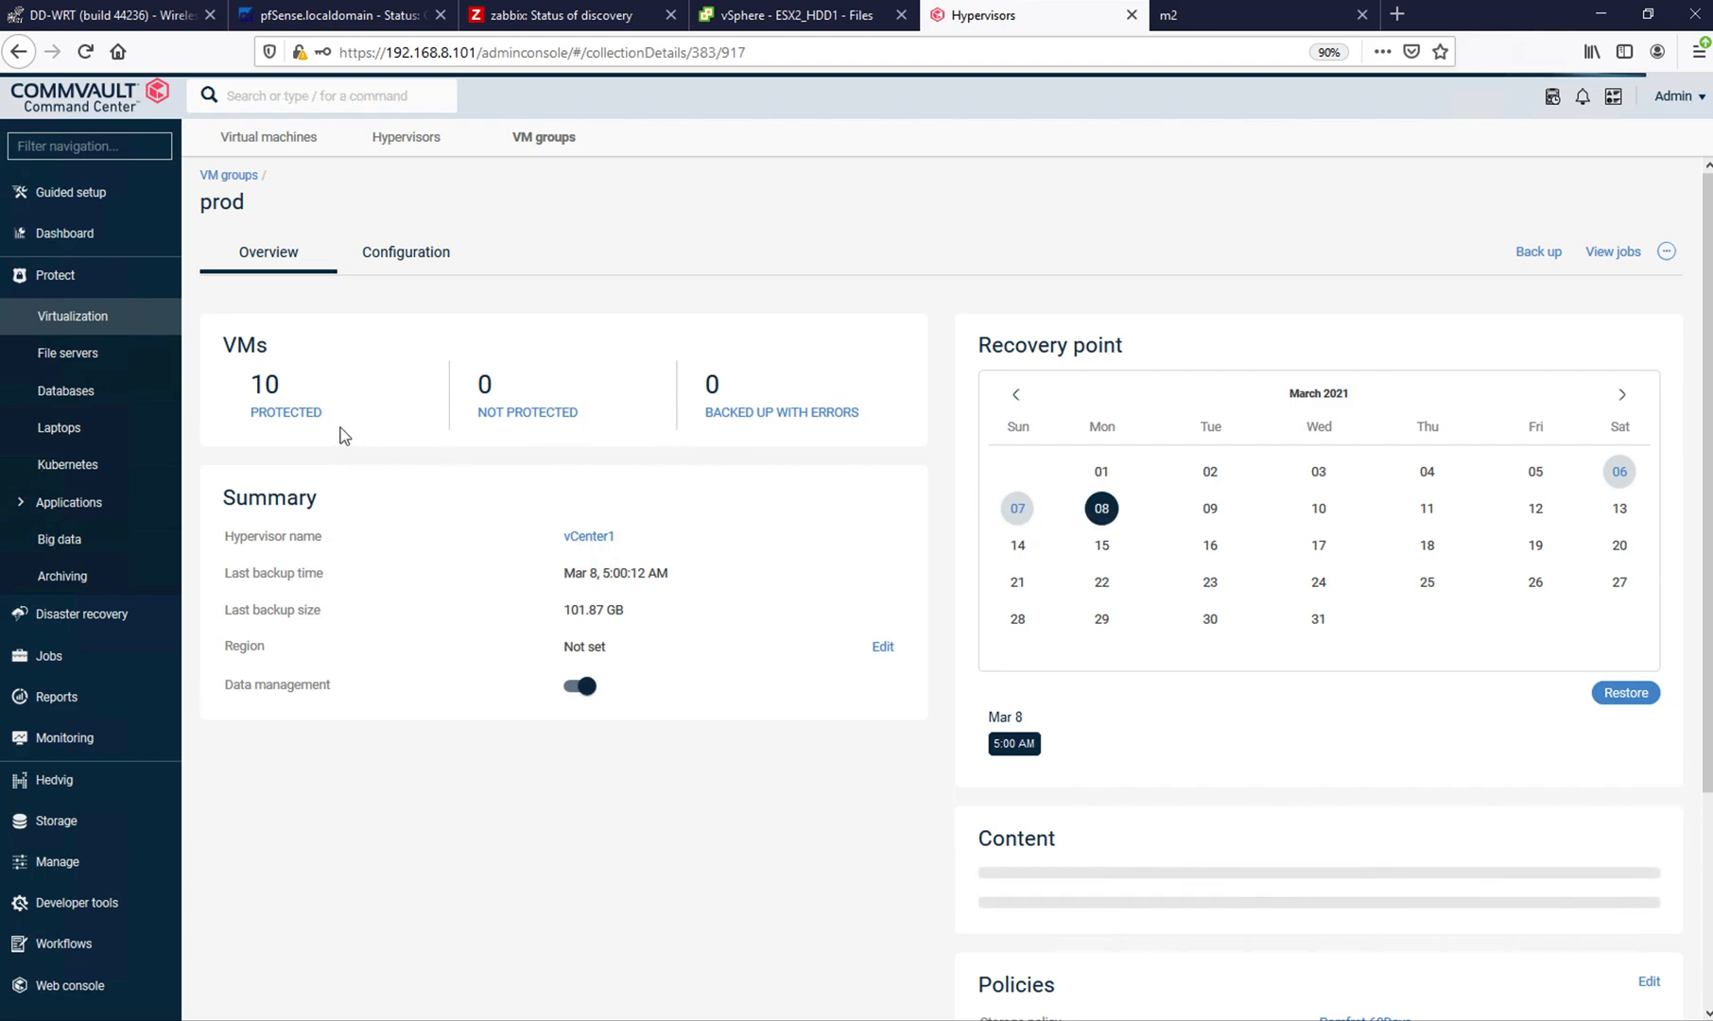
pyautogui.click(279, 416)
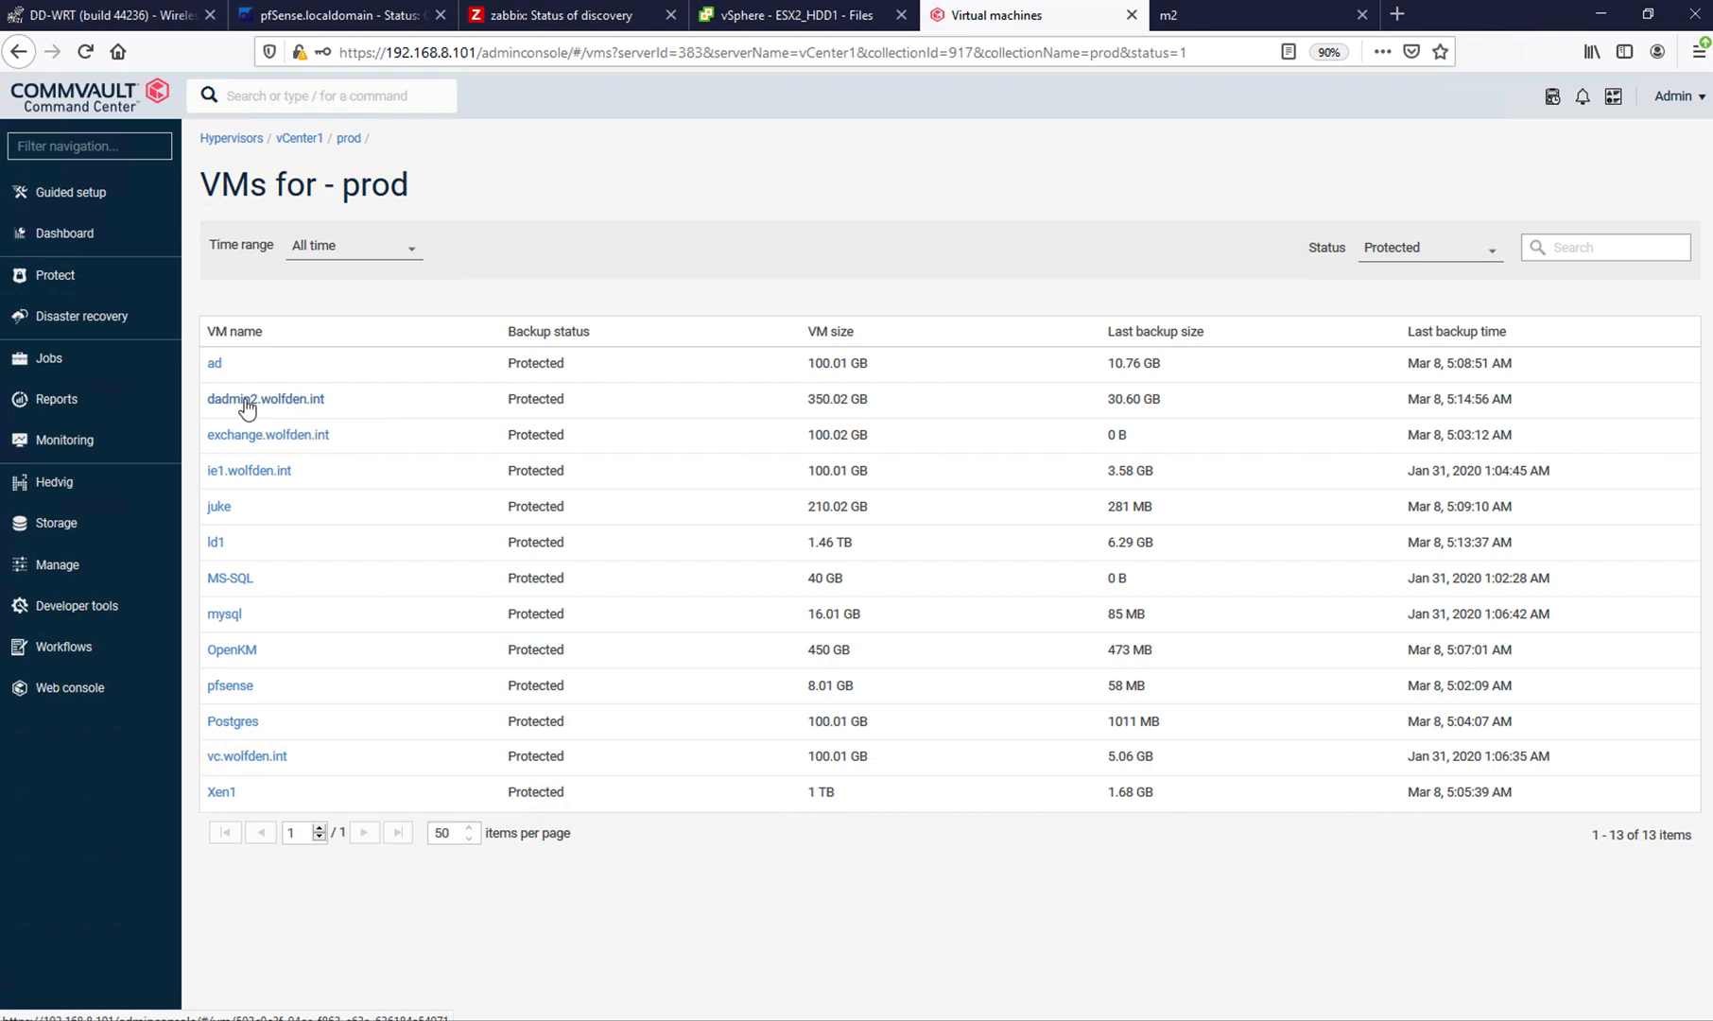
pyautogui.click(247, 404)
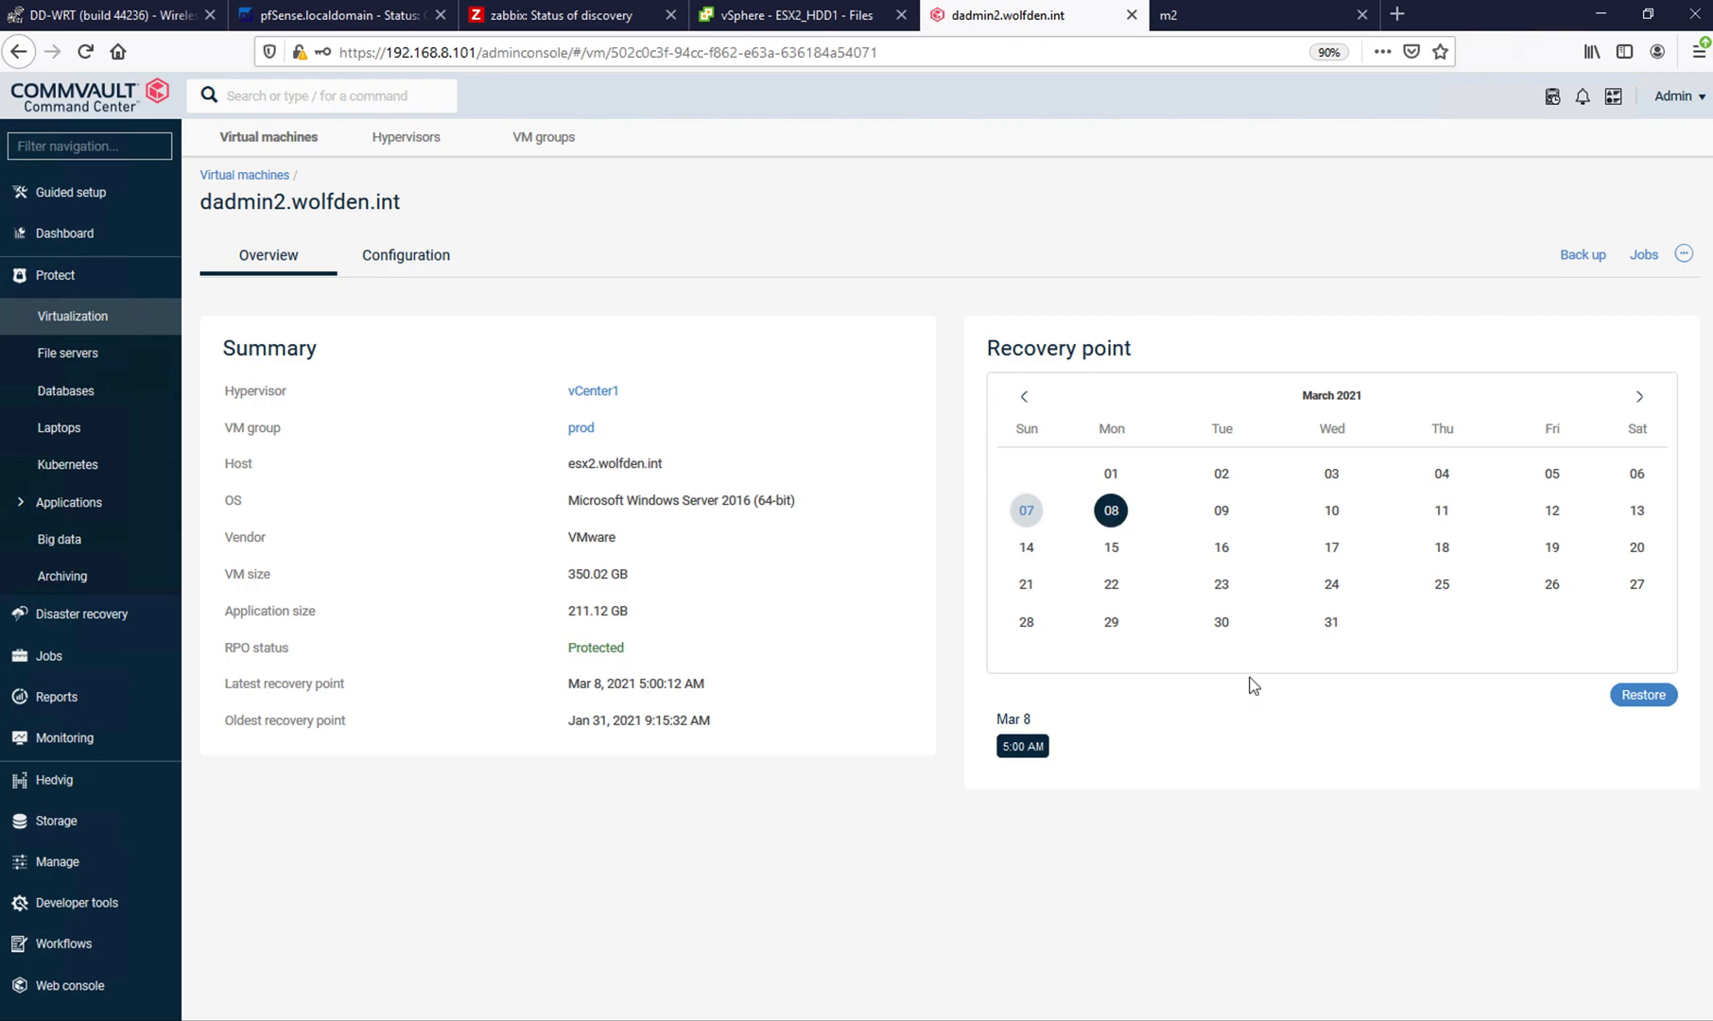
# - Start a restore of dadmin2.wolfden.int from the Mar 8 recovery point and browse its virtual machine files, comparing them with the datastore folder in vSphere
pyautogui.click(1639, 706)
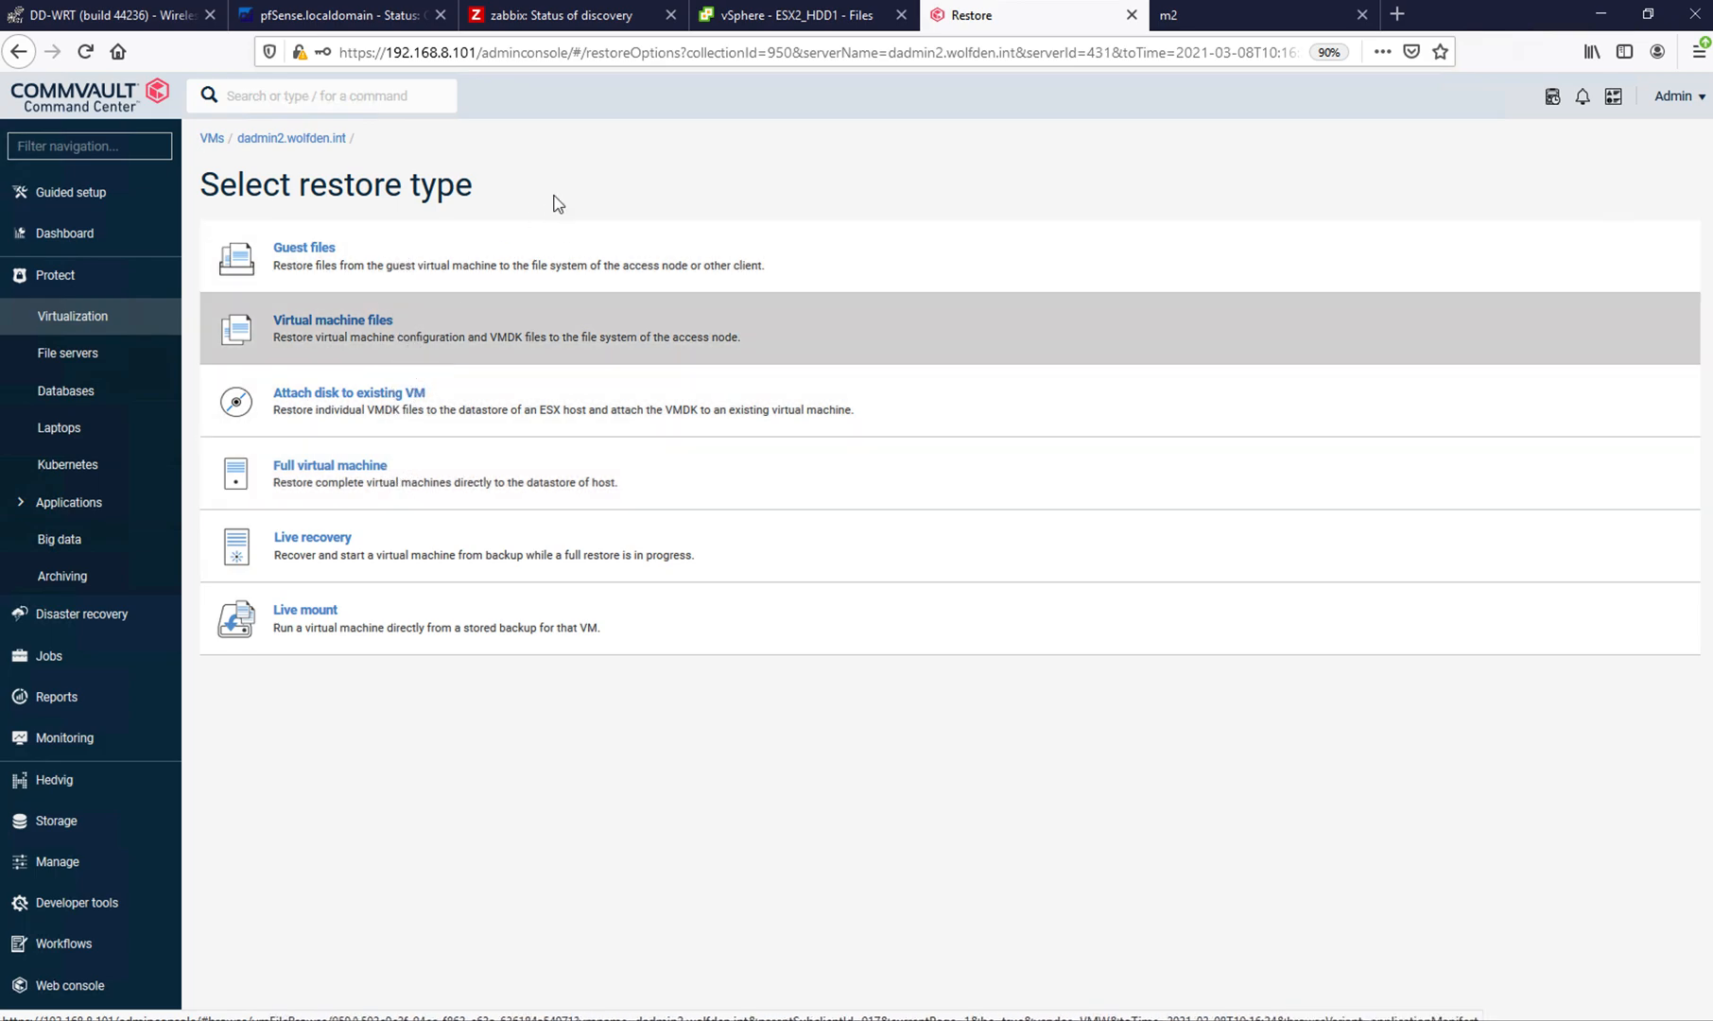
pyautogui.click(777, 19)
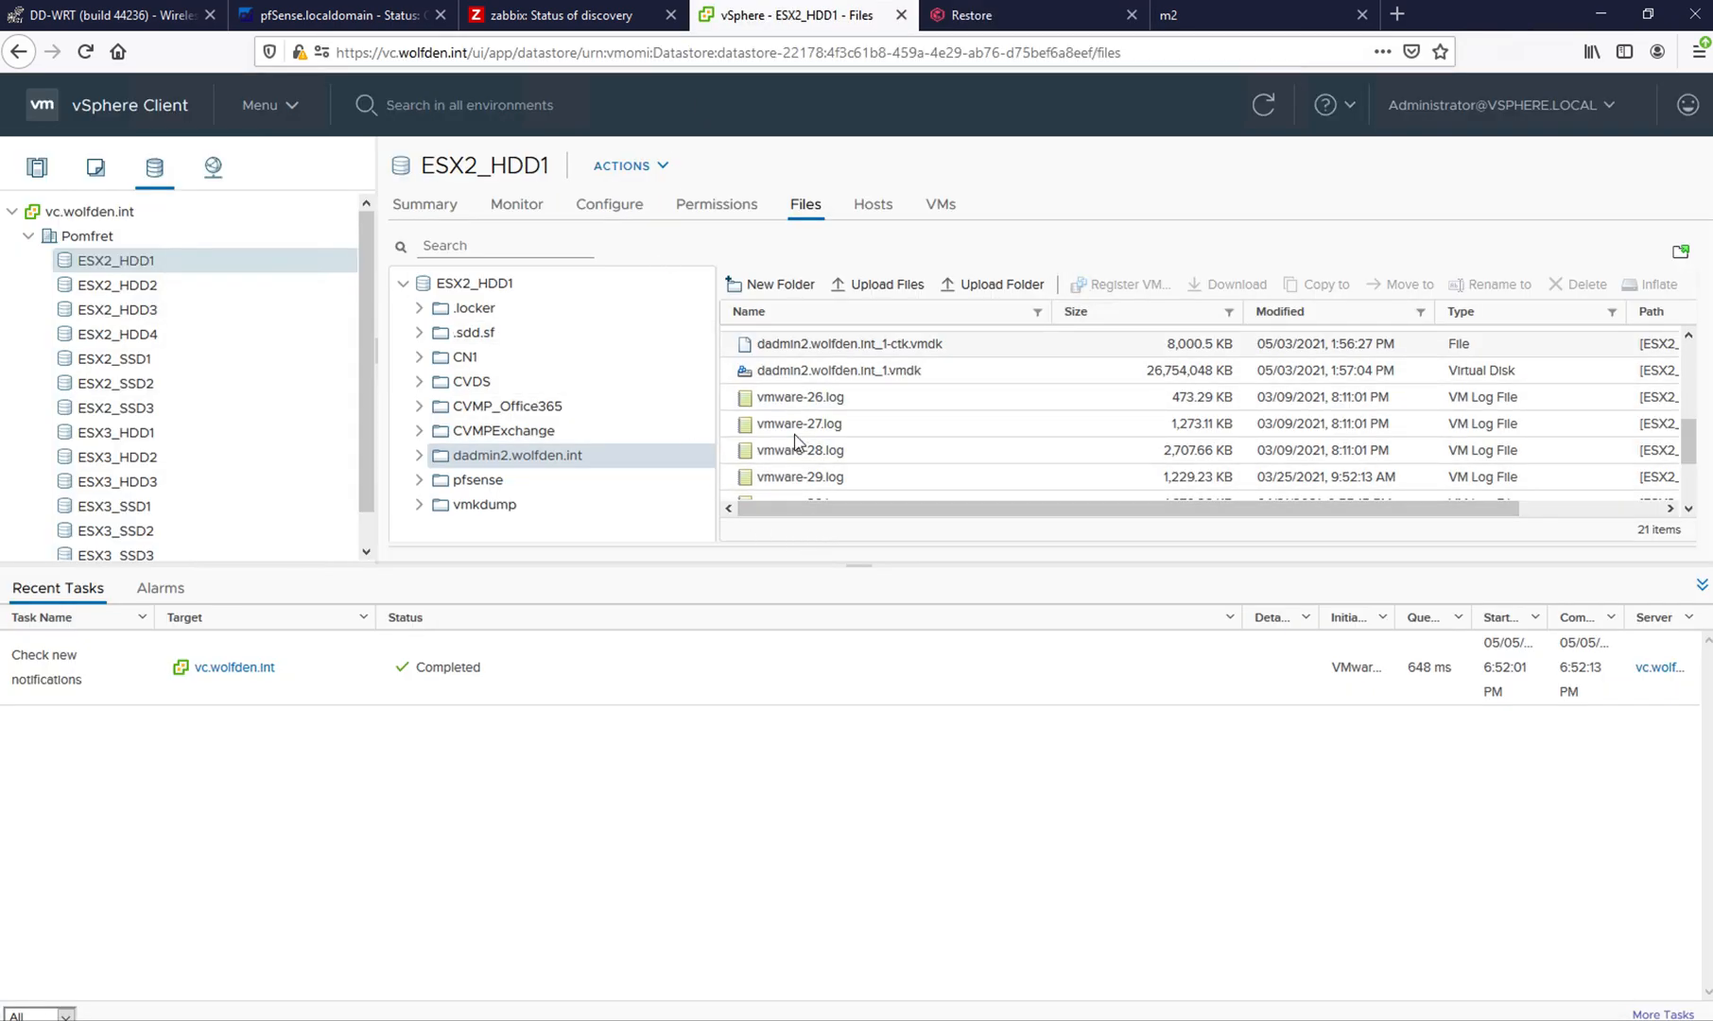
pyautogui.click(974, 15)
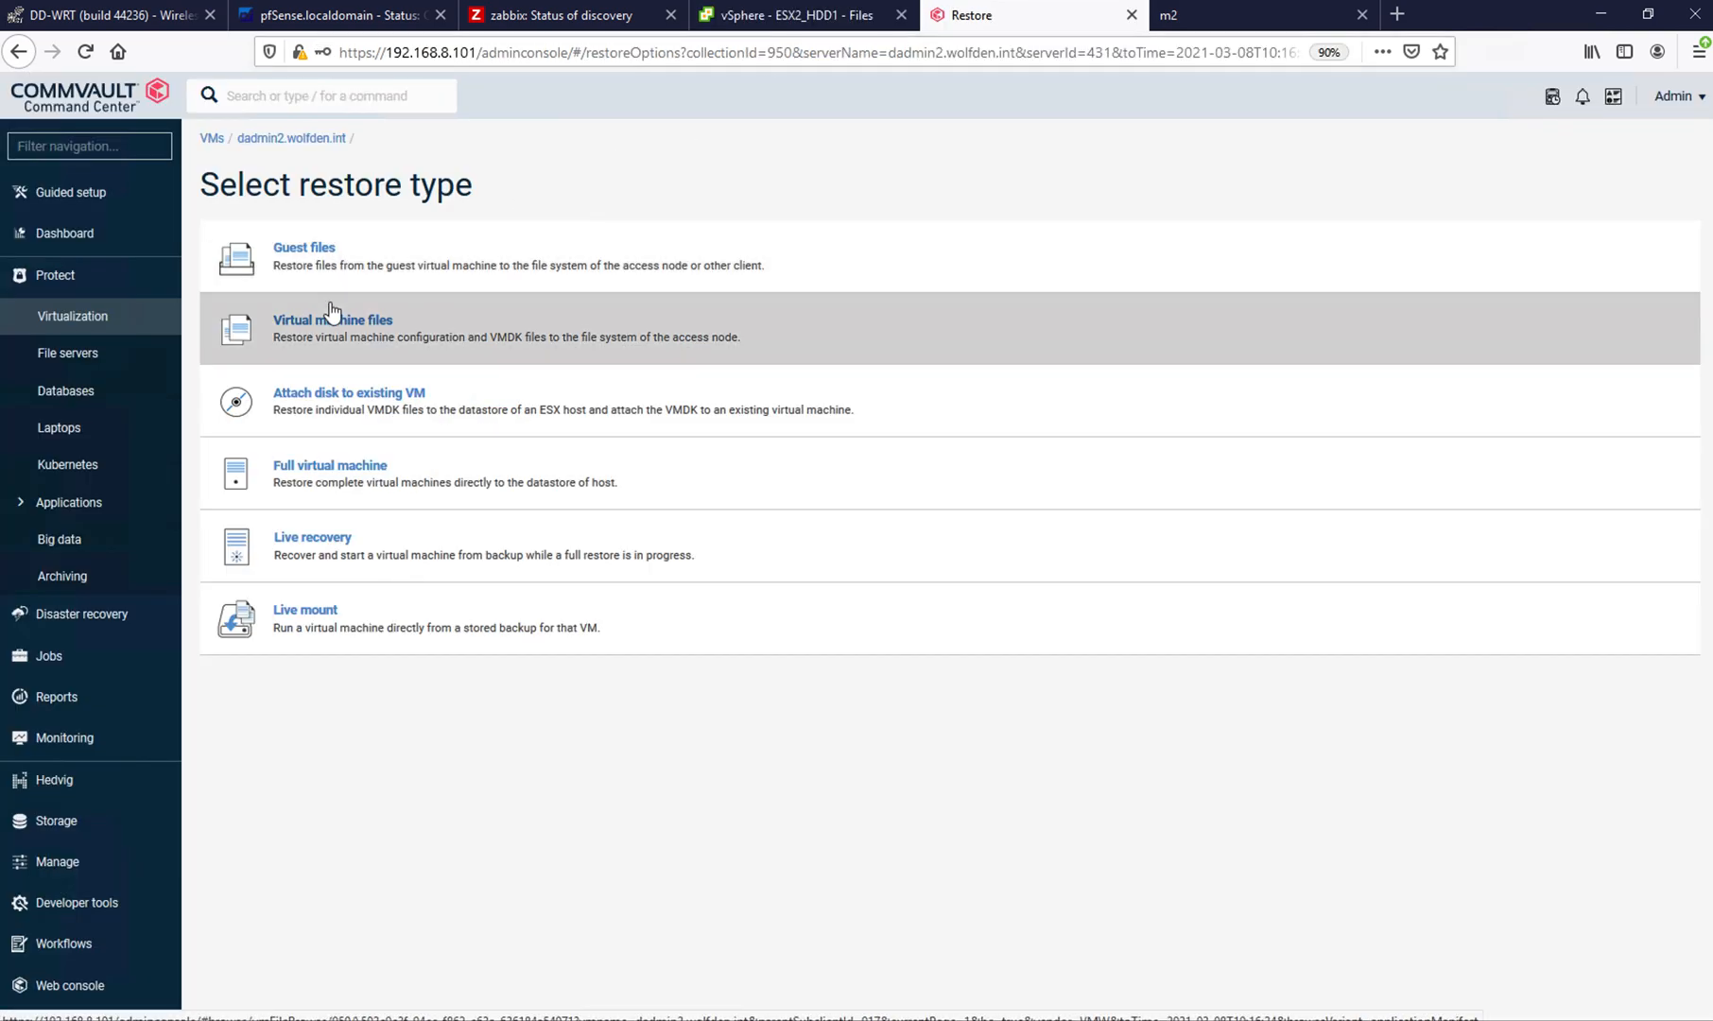
pyautogui.click(333, 326)
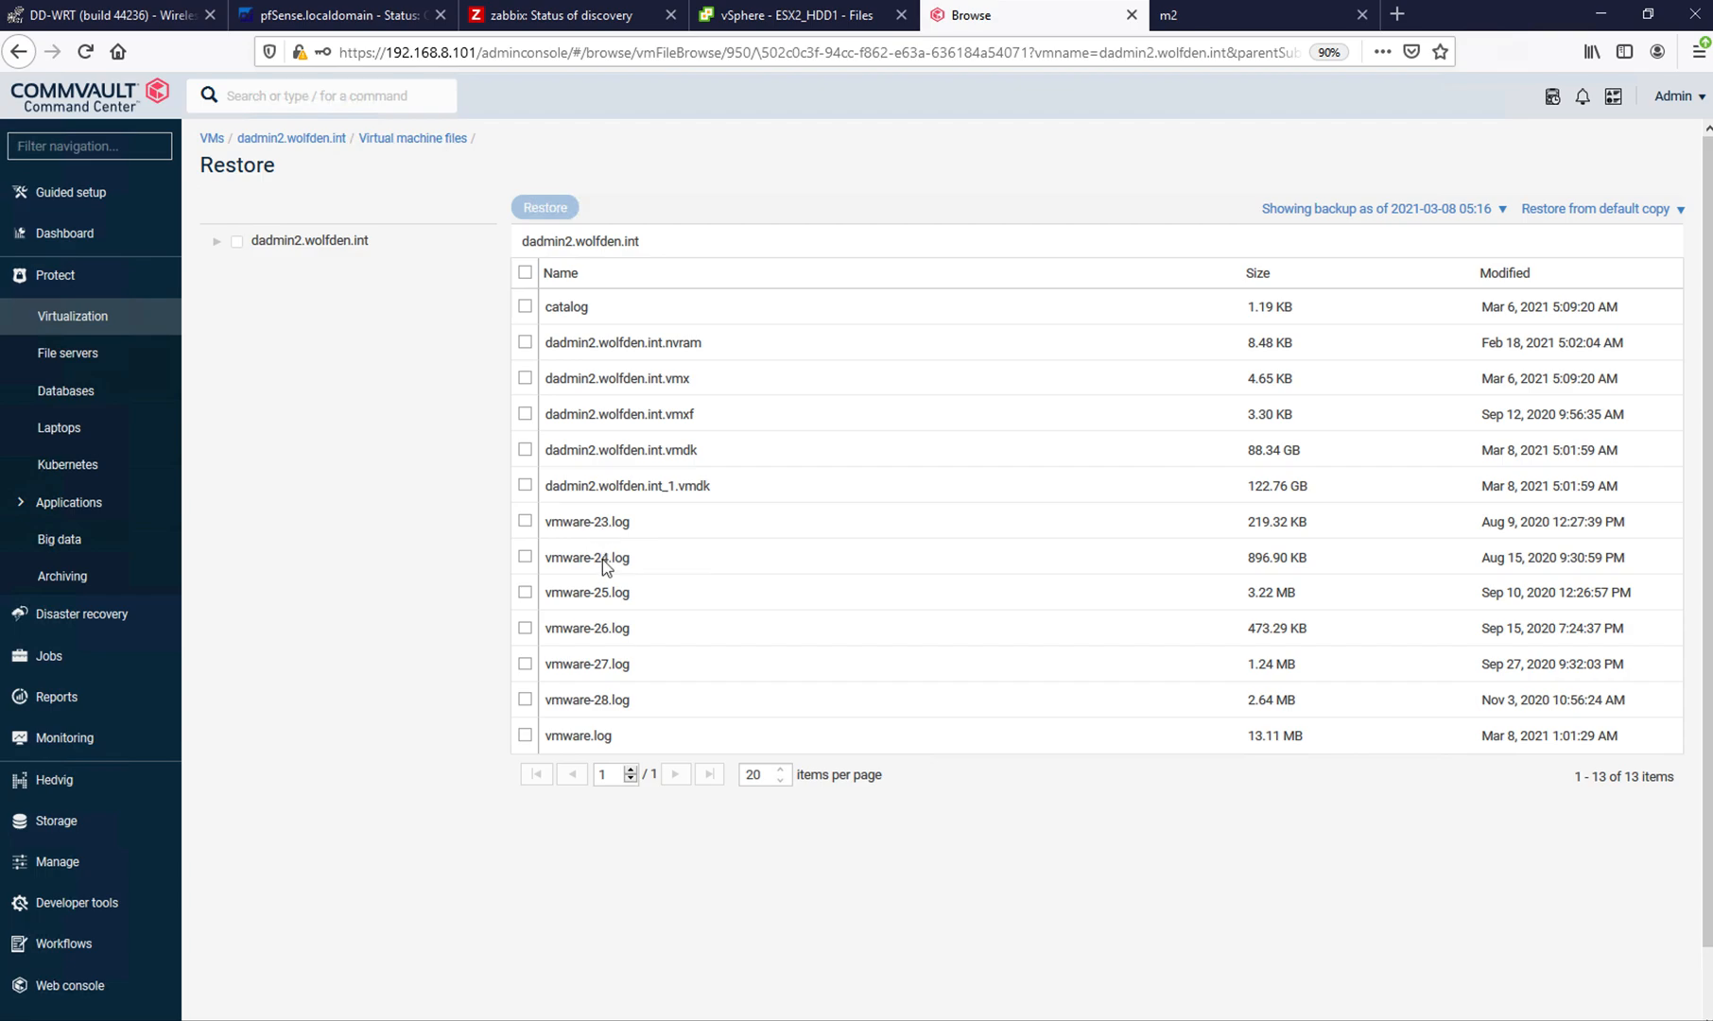
pyautogui.click(781, 19)
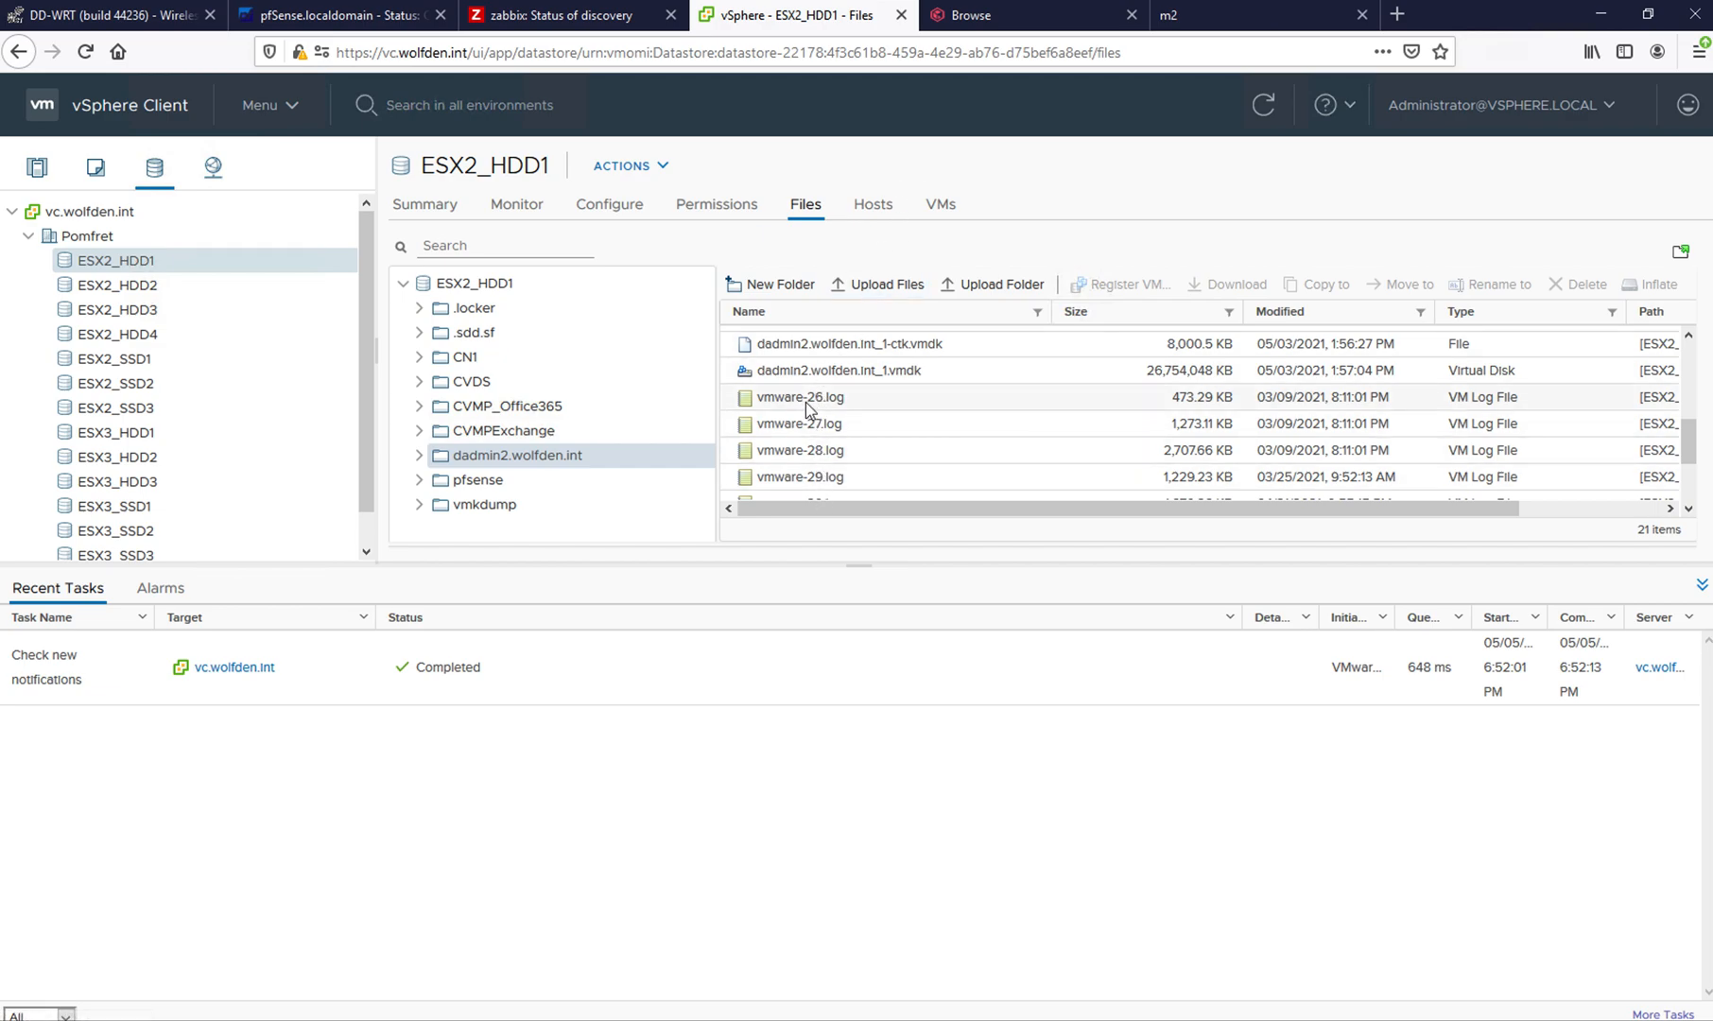
pyautogui.click(1021, 24)
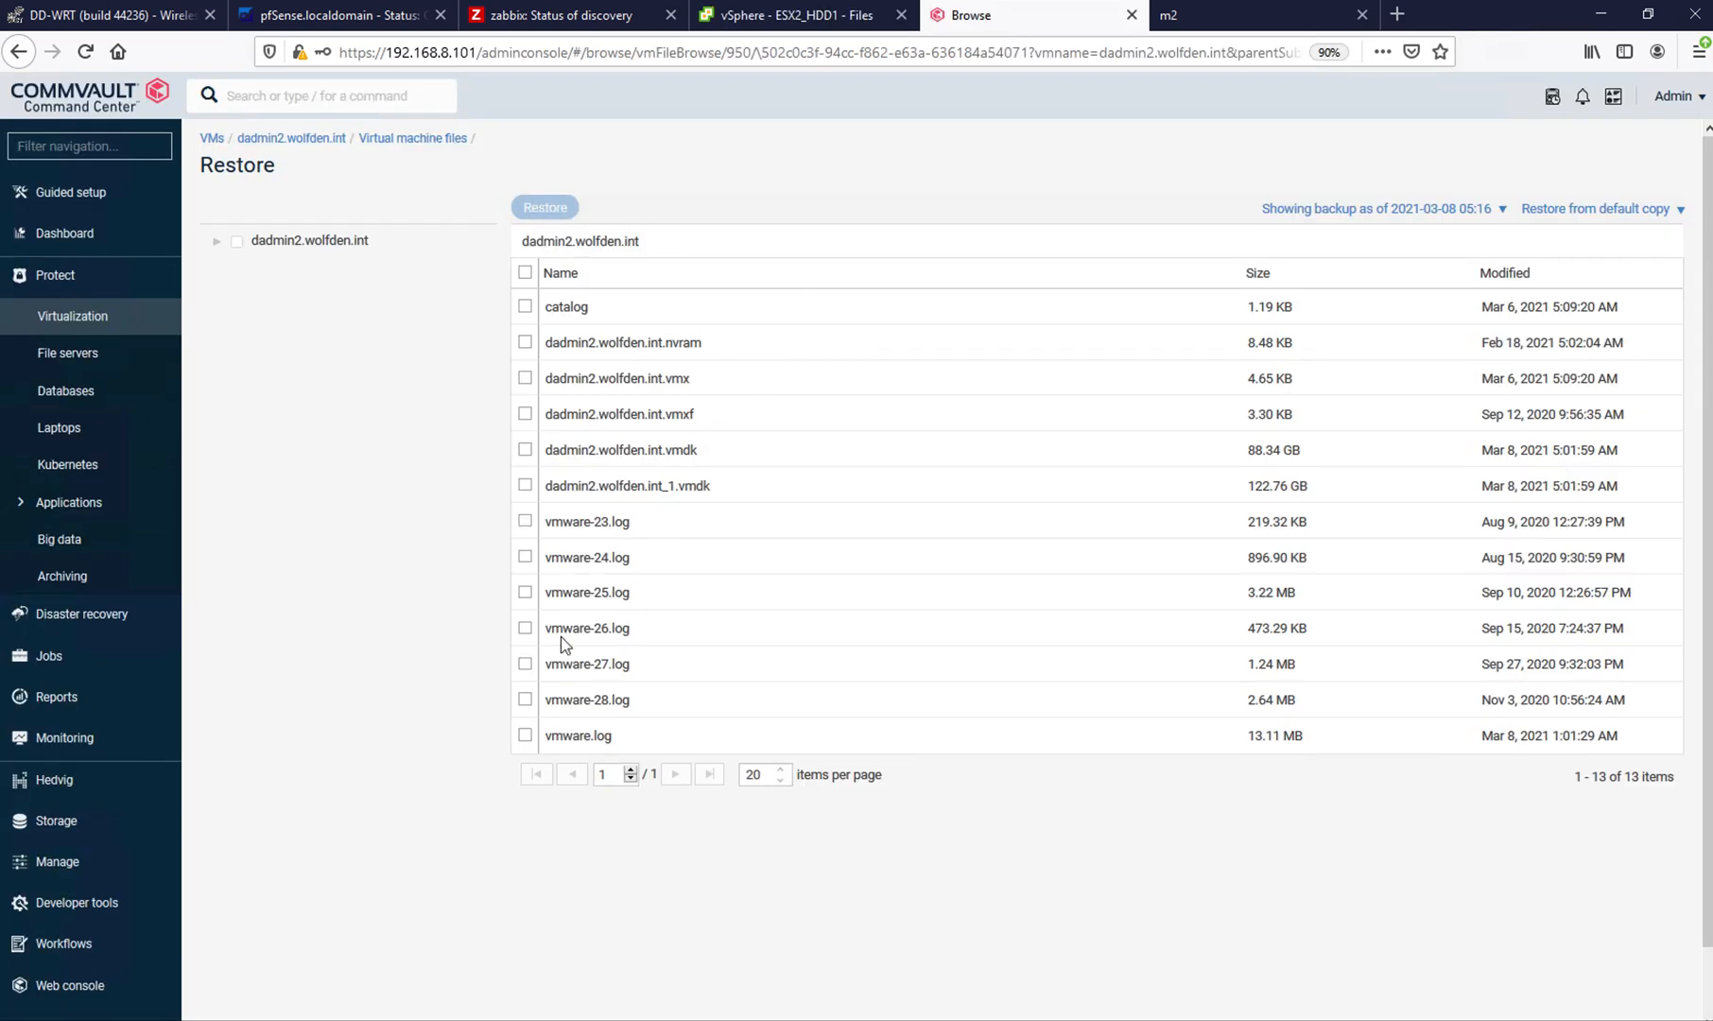
# - Submit a restore of vmware-26.log using access node m2 and the destination path /tmp
pyautogui.click(526, 630)
pyautogui.click(537, 208)
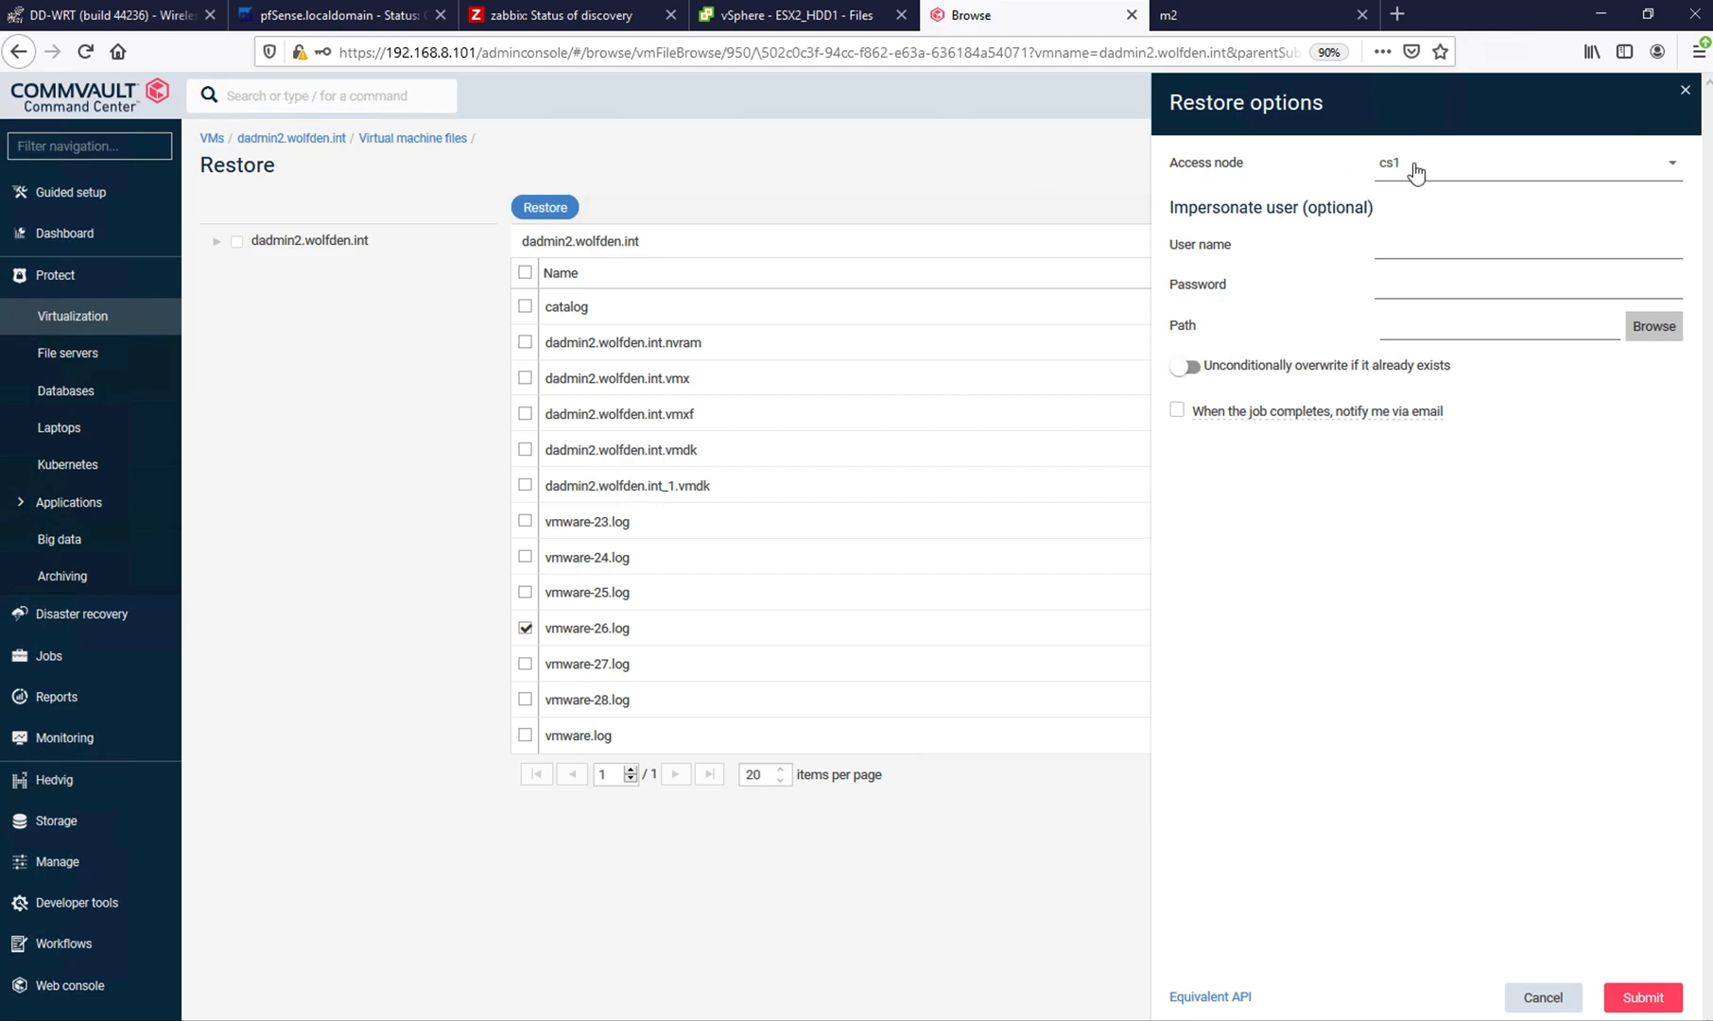
pyautogui.click(1415, 168)
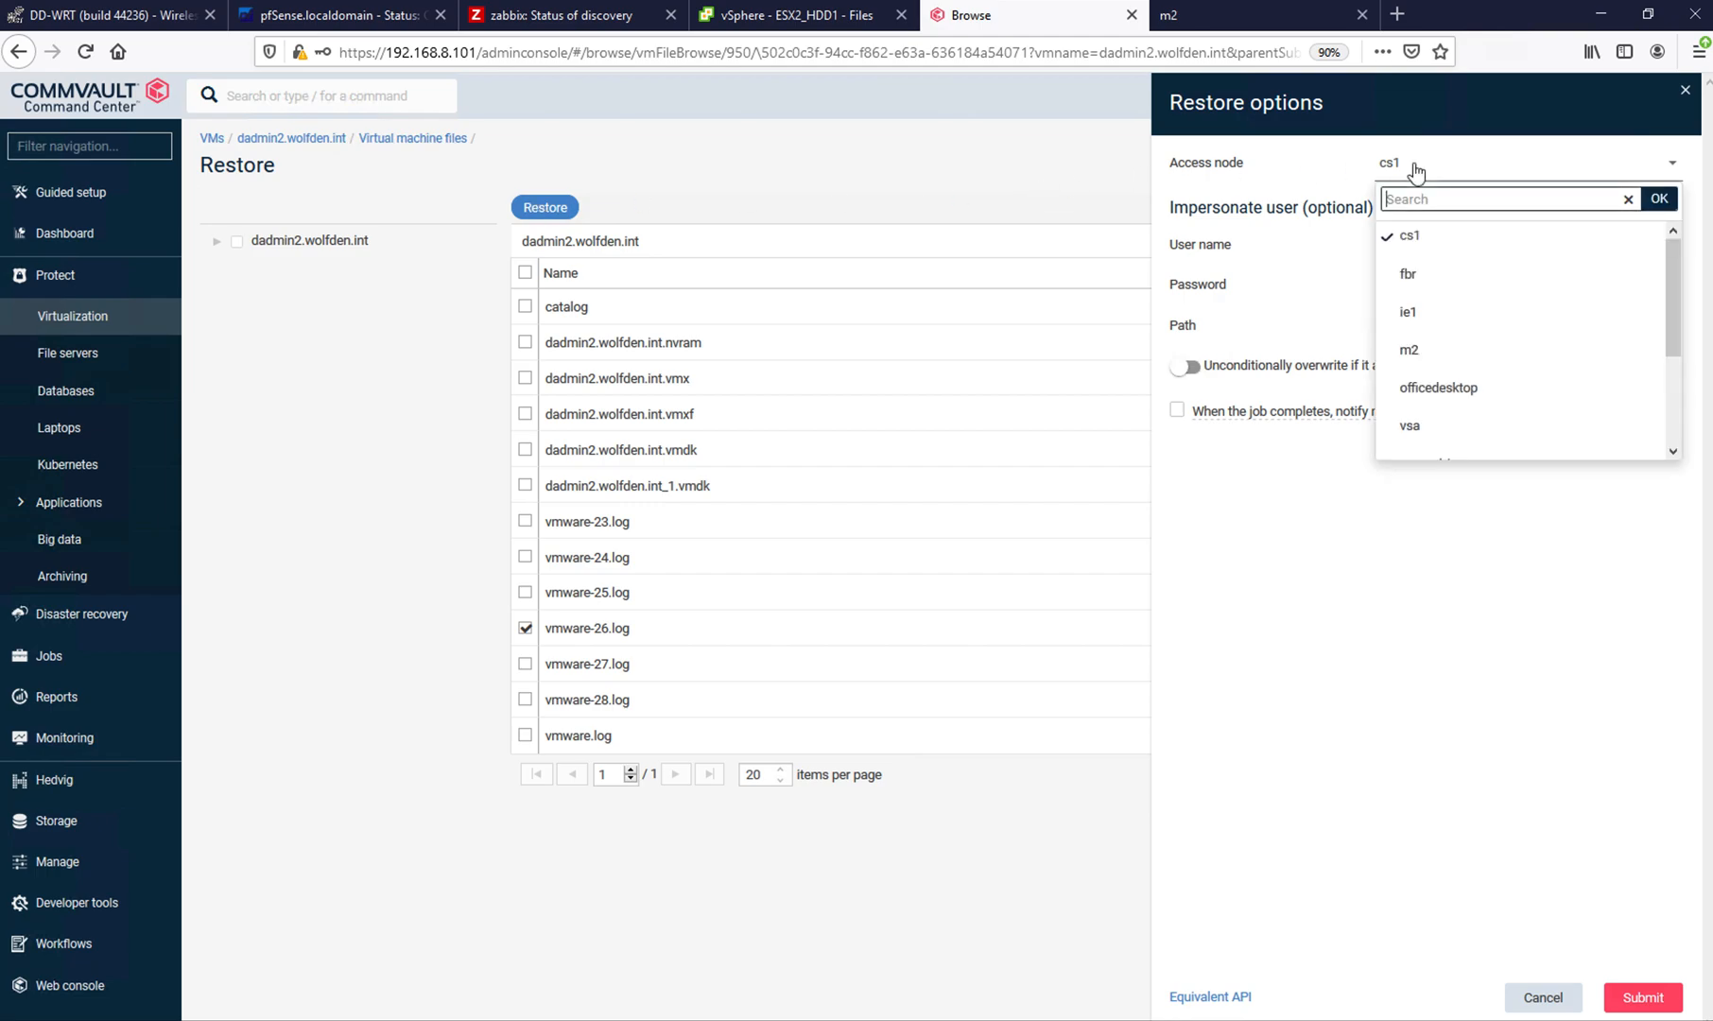
pyautogui.click(1411, 352)
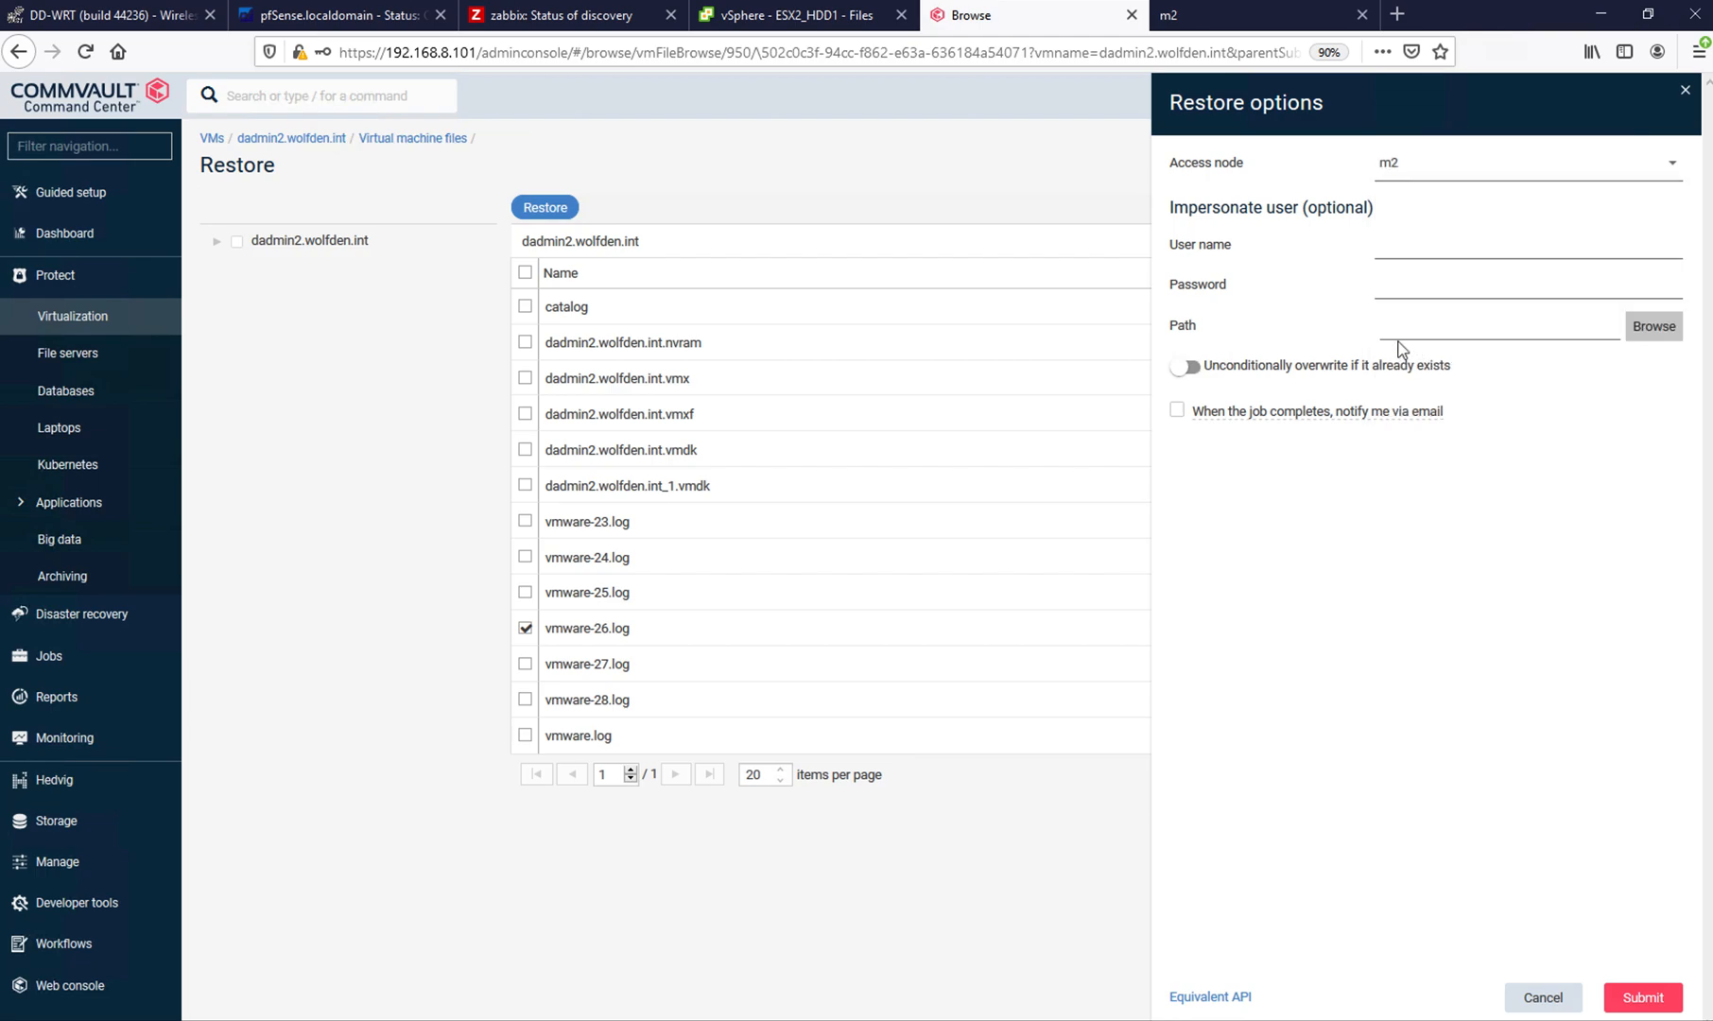
pyautogui.click(1650, 329)
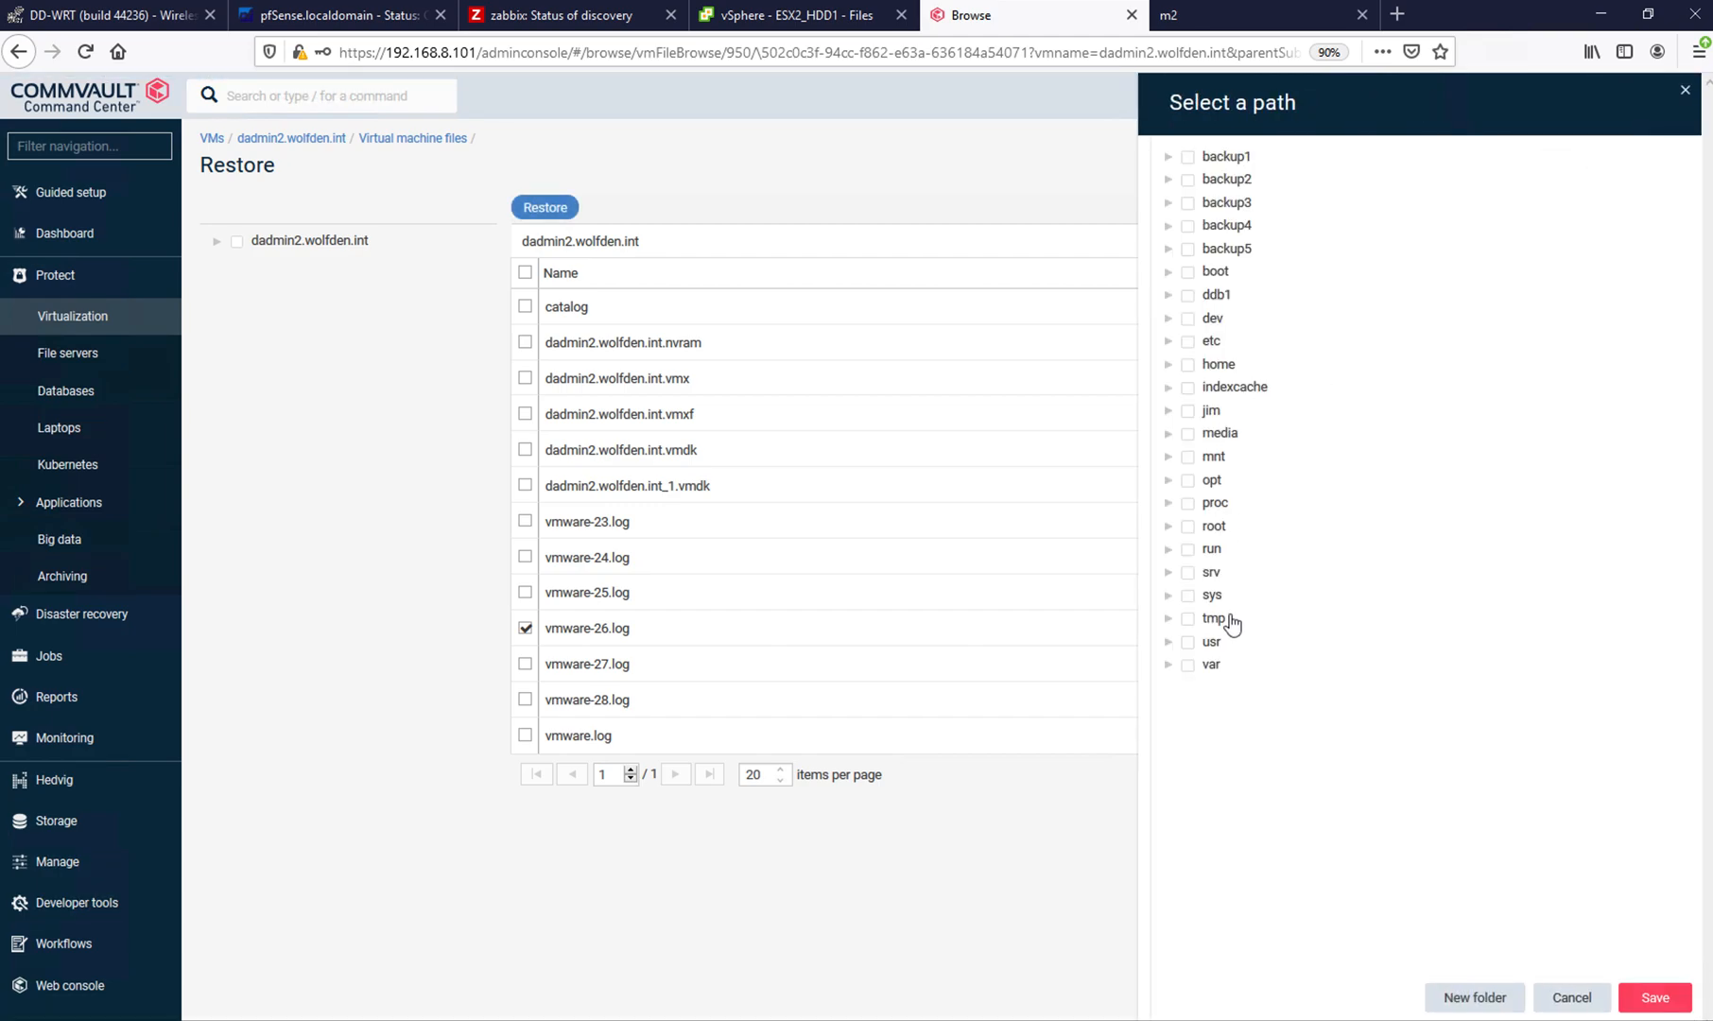
pyautogui.click(1189, 620)
pyautogui.click(1656, 999)
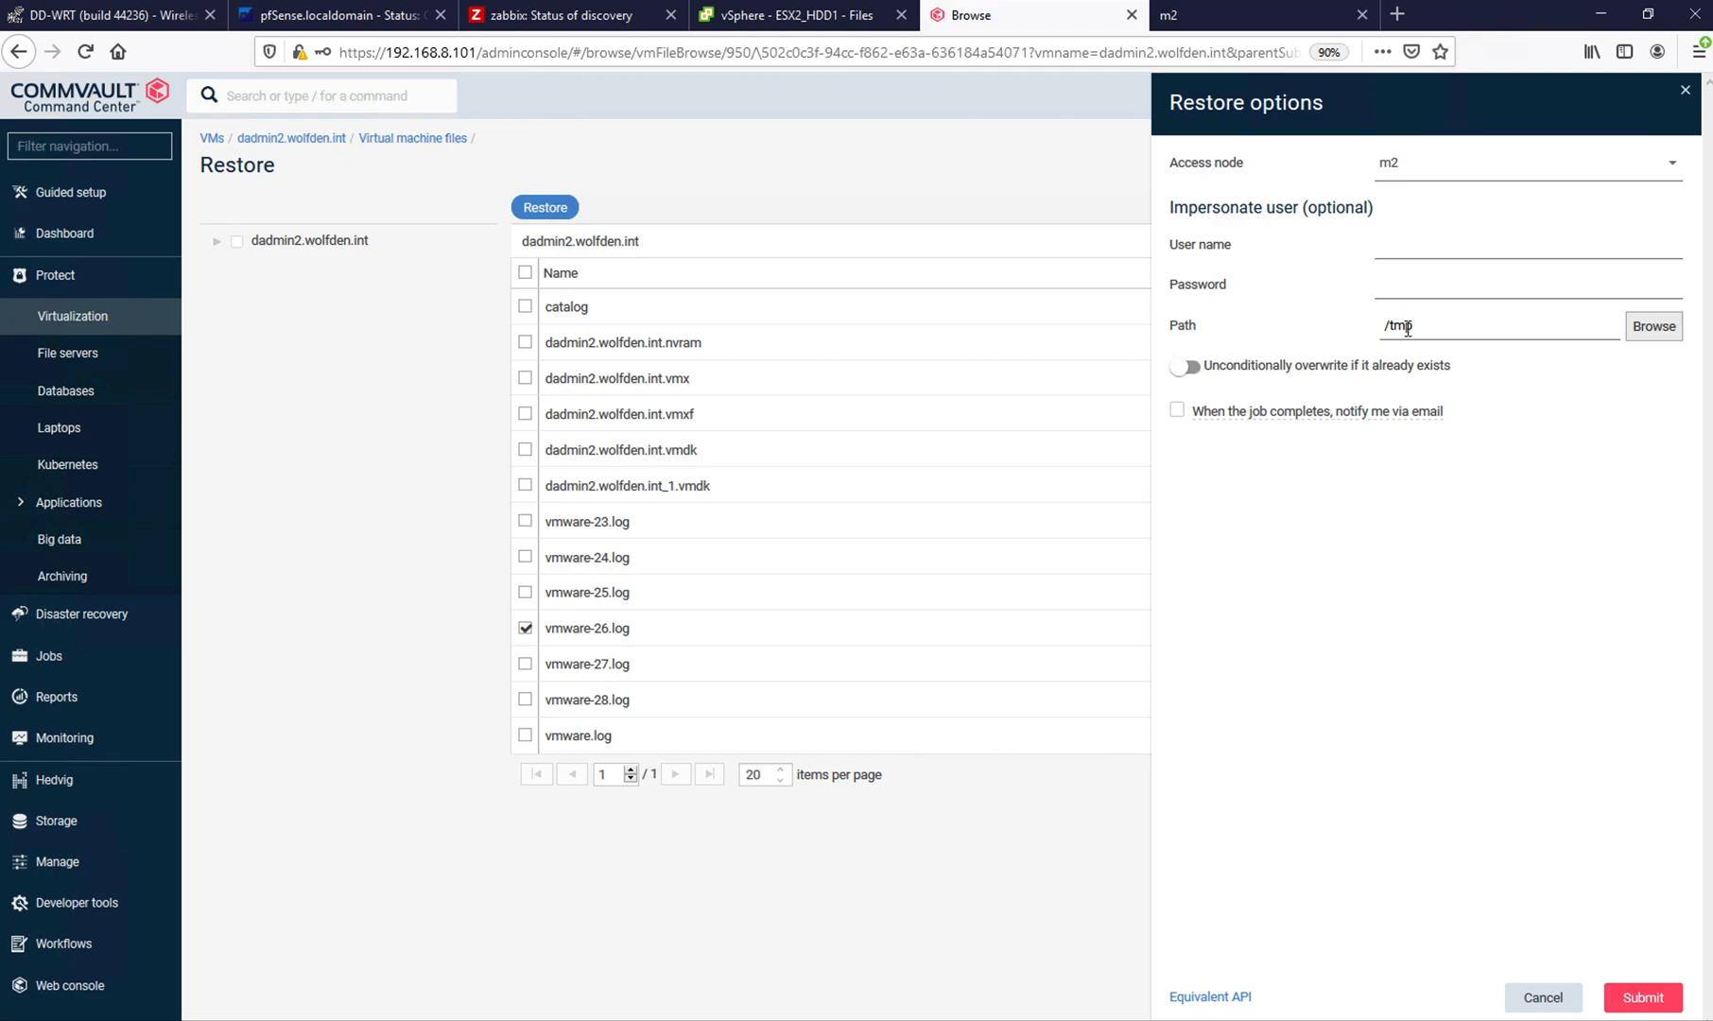
pyautogui.click(1646, 1001)
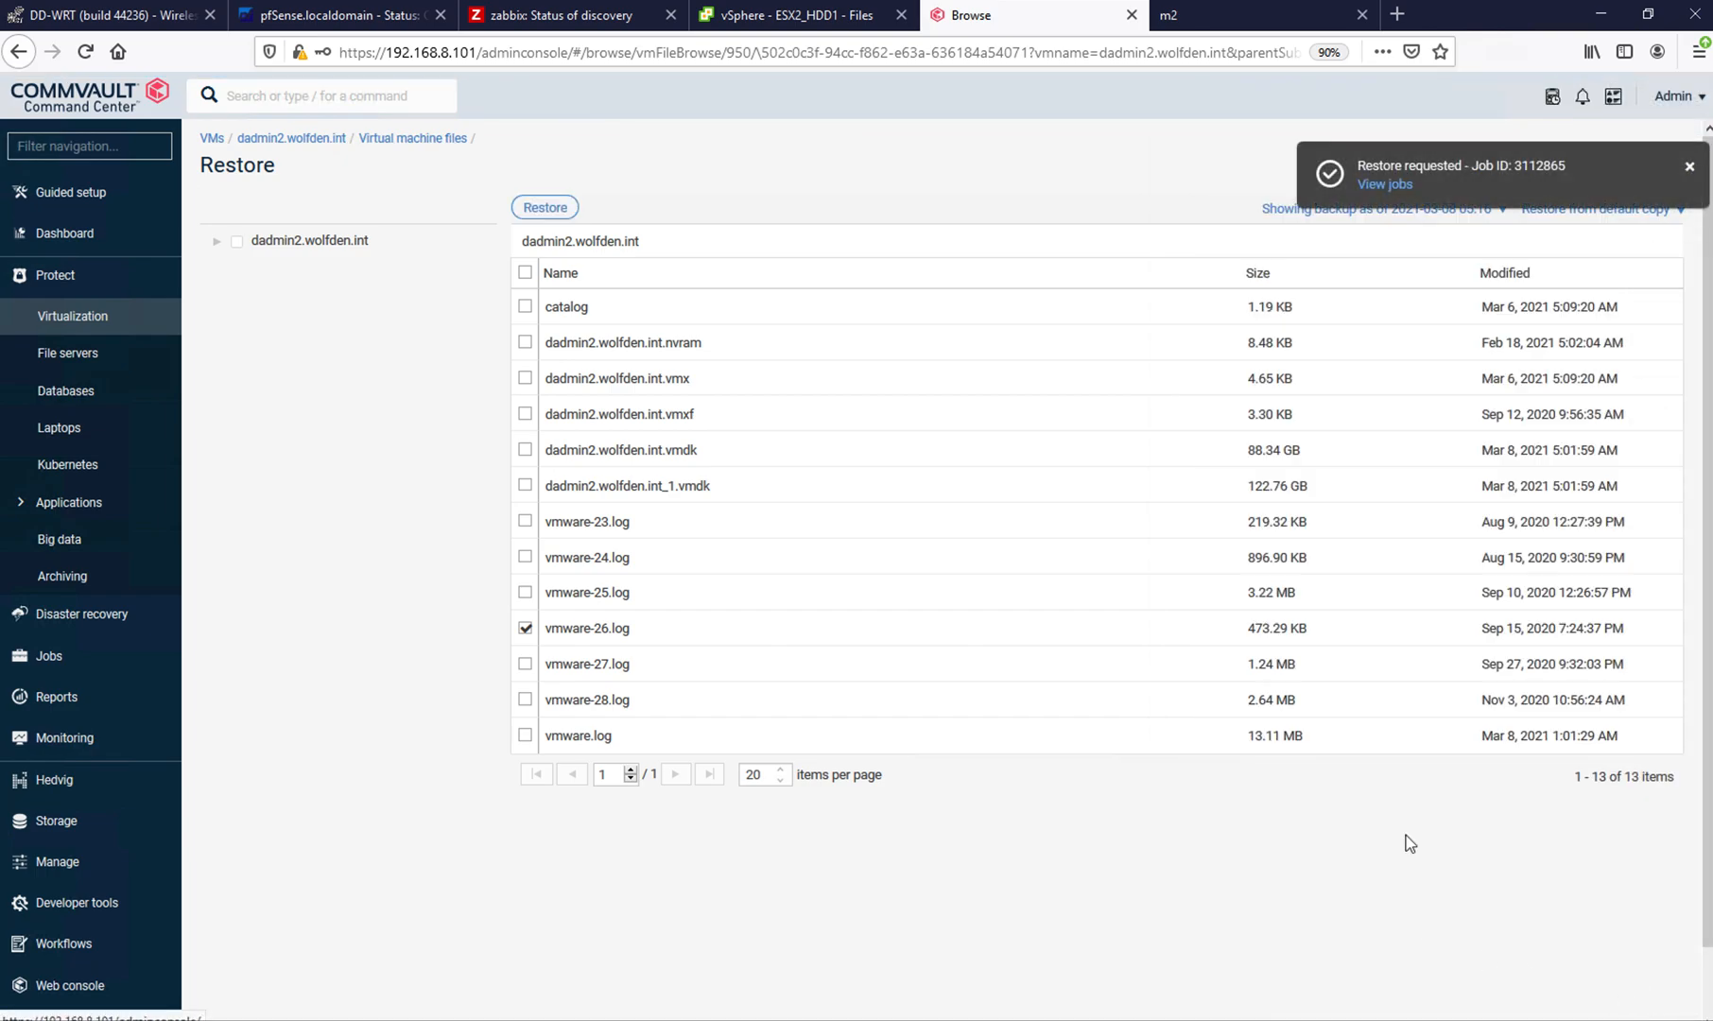
# - View the restore job's details, and list the current tmp directory in the m2 console with ls to check for the restored file
pyautogui.click(1382, 186)
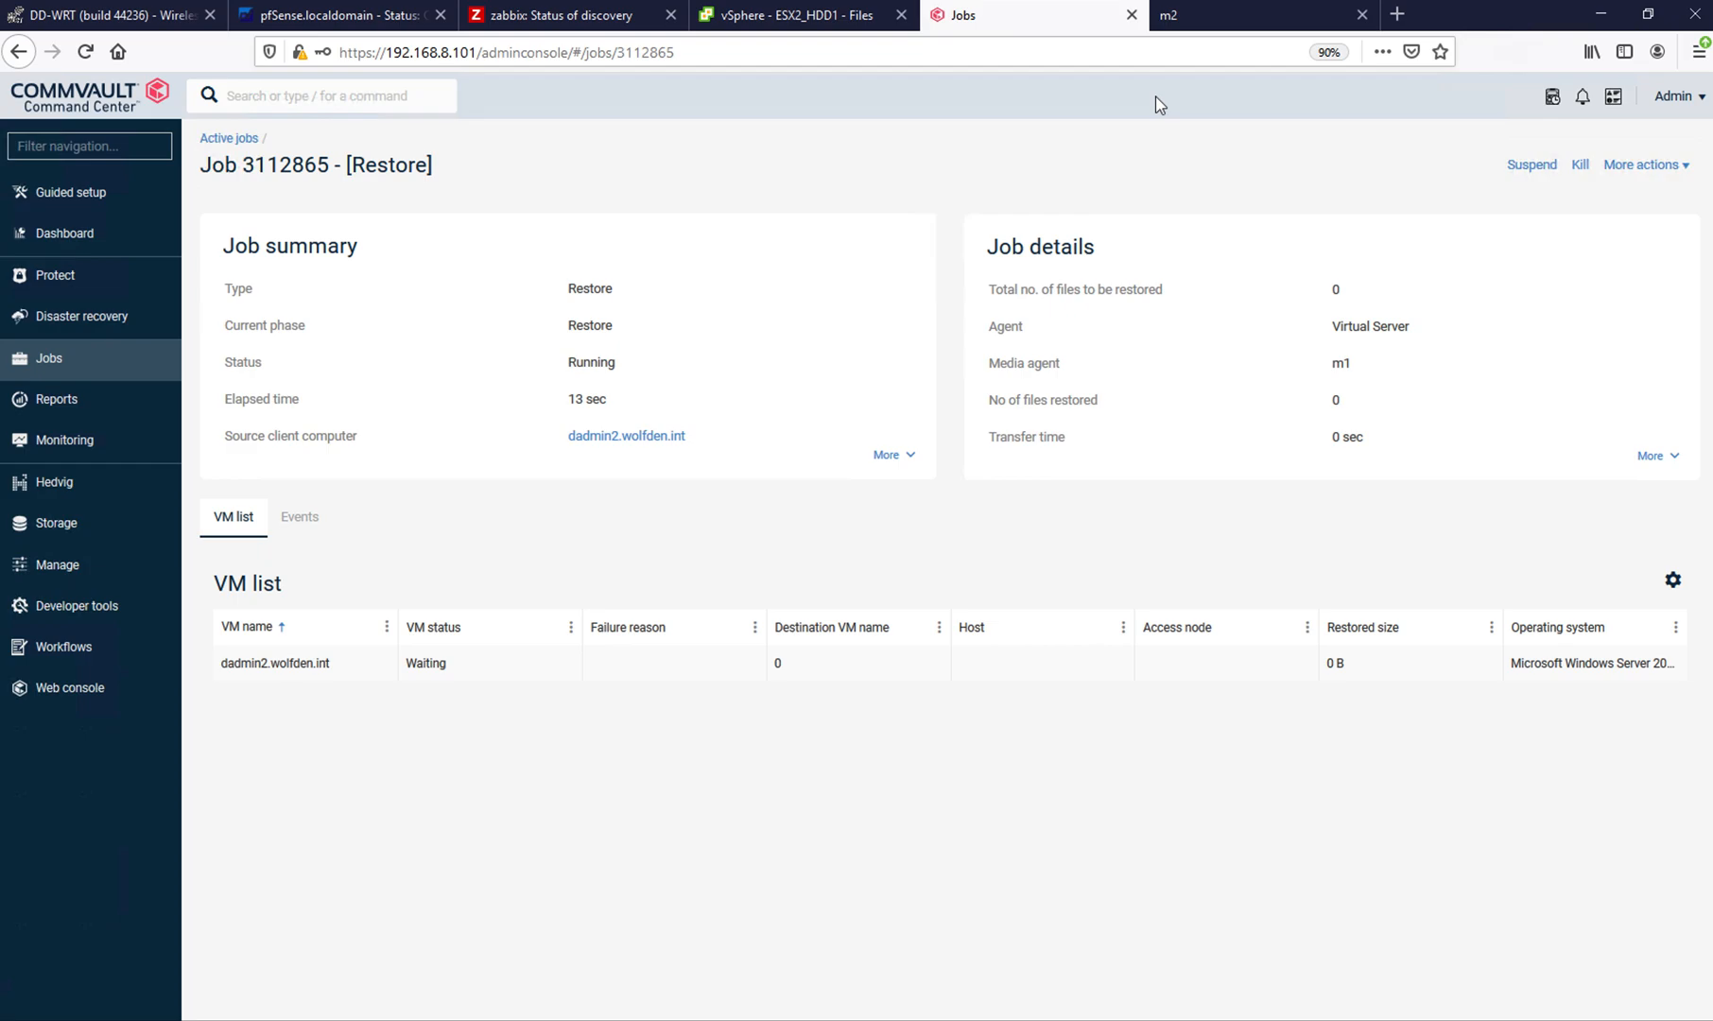
pyautogui.click(1197, 19)
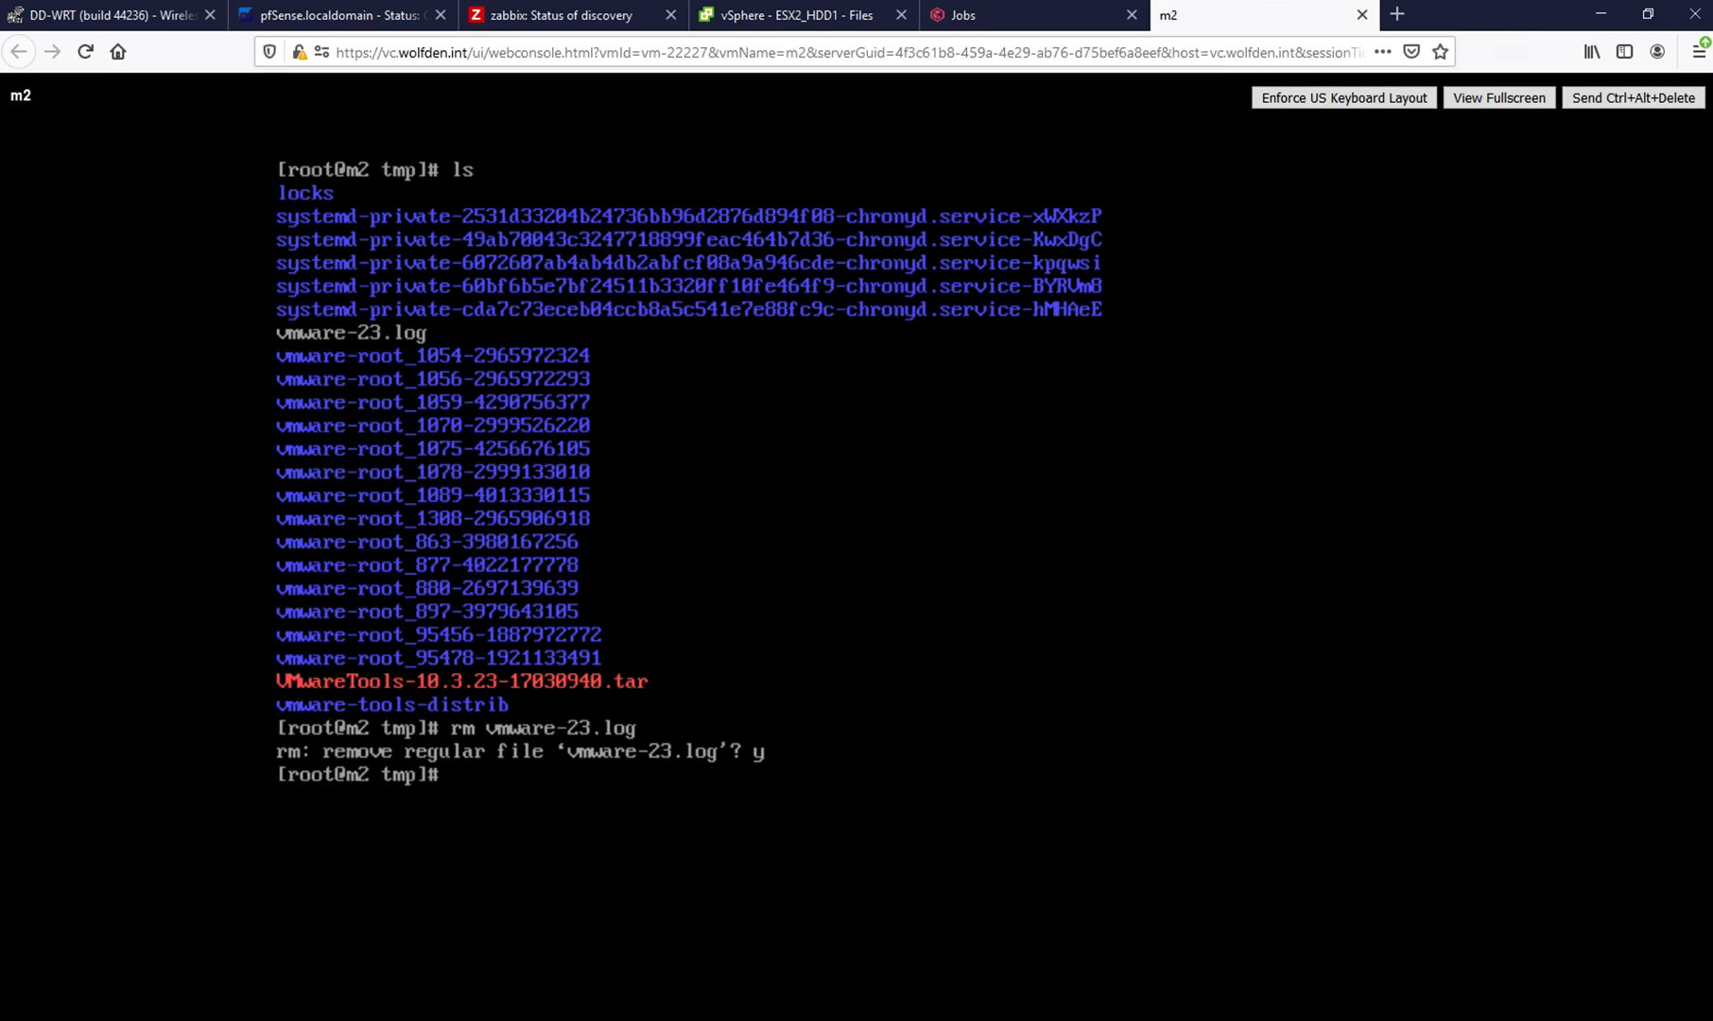
pyautogui.write('ls')
pyautogui.press('Return')
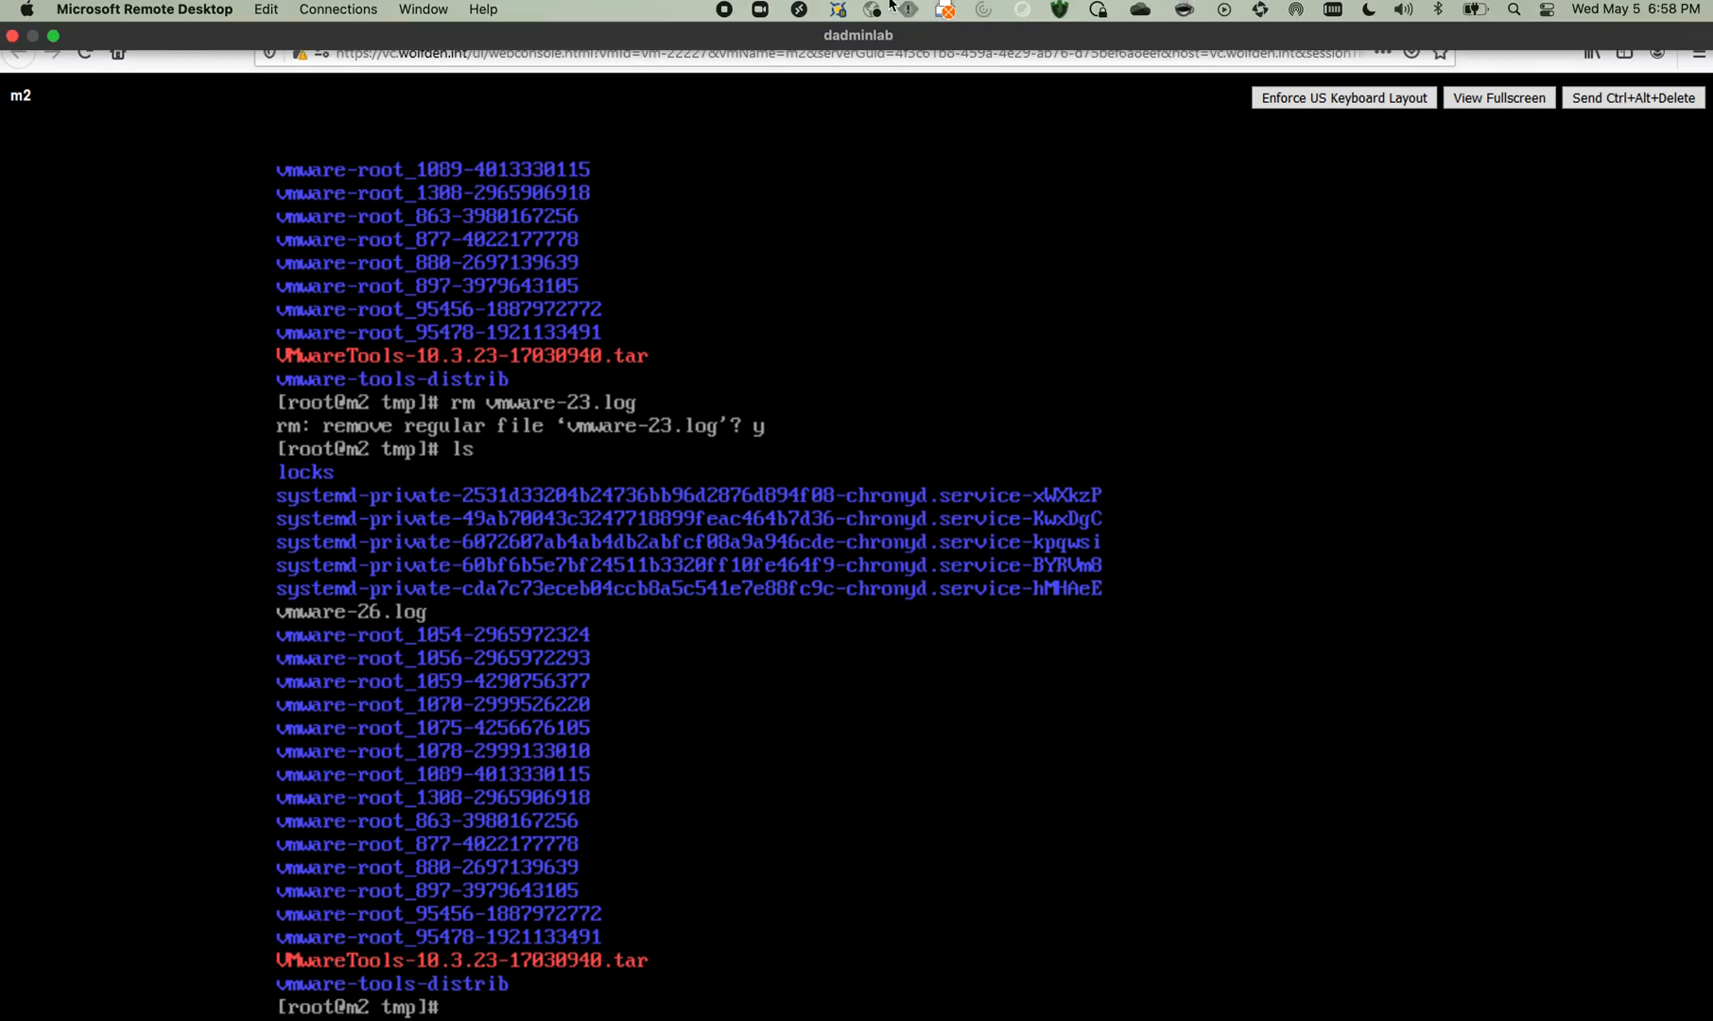
# - Return to the restore types for dadmin2.wolfden.int in Command Center, browse its guest files, and duplicate that browser tab
pyautogui.click(1030, 18)
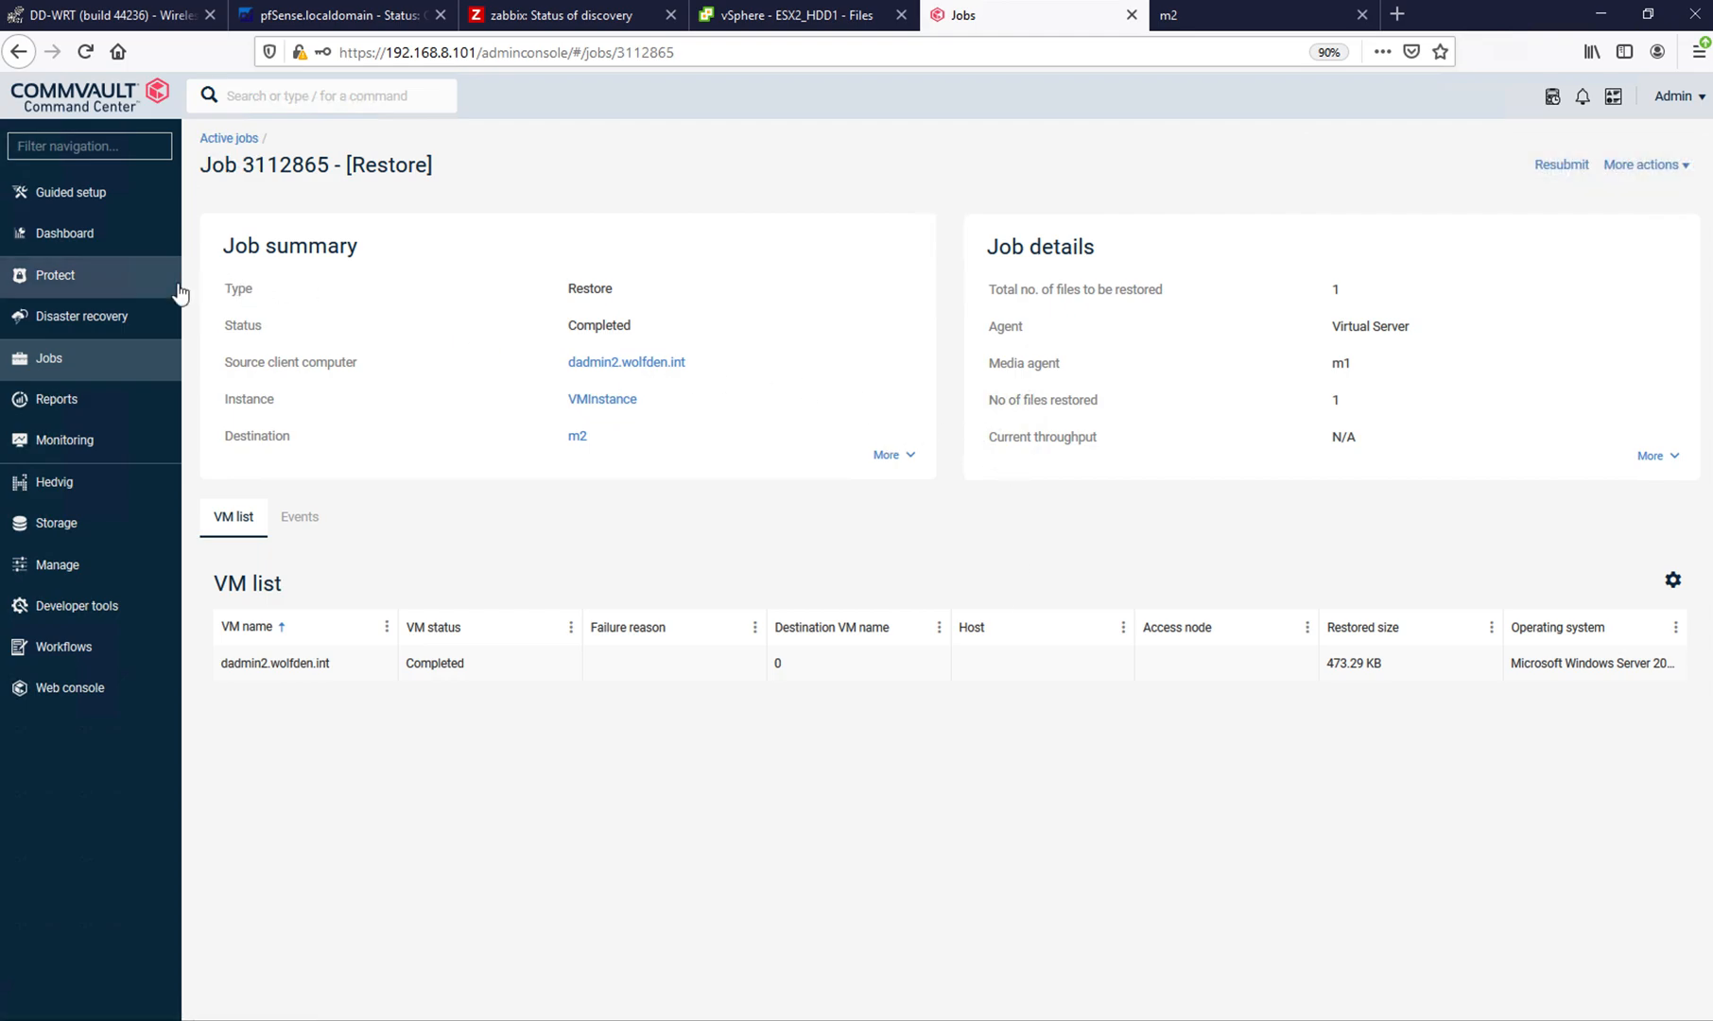
pyautogui.rightClick(21, 57)
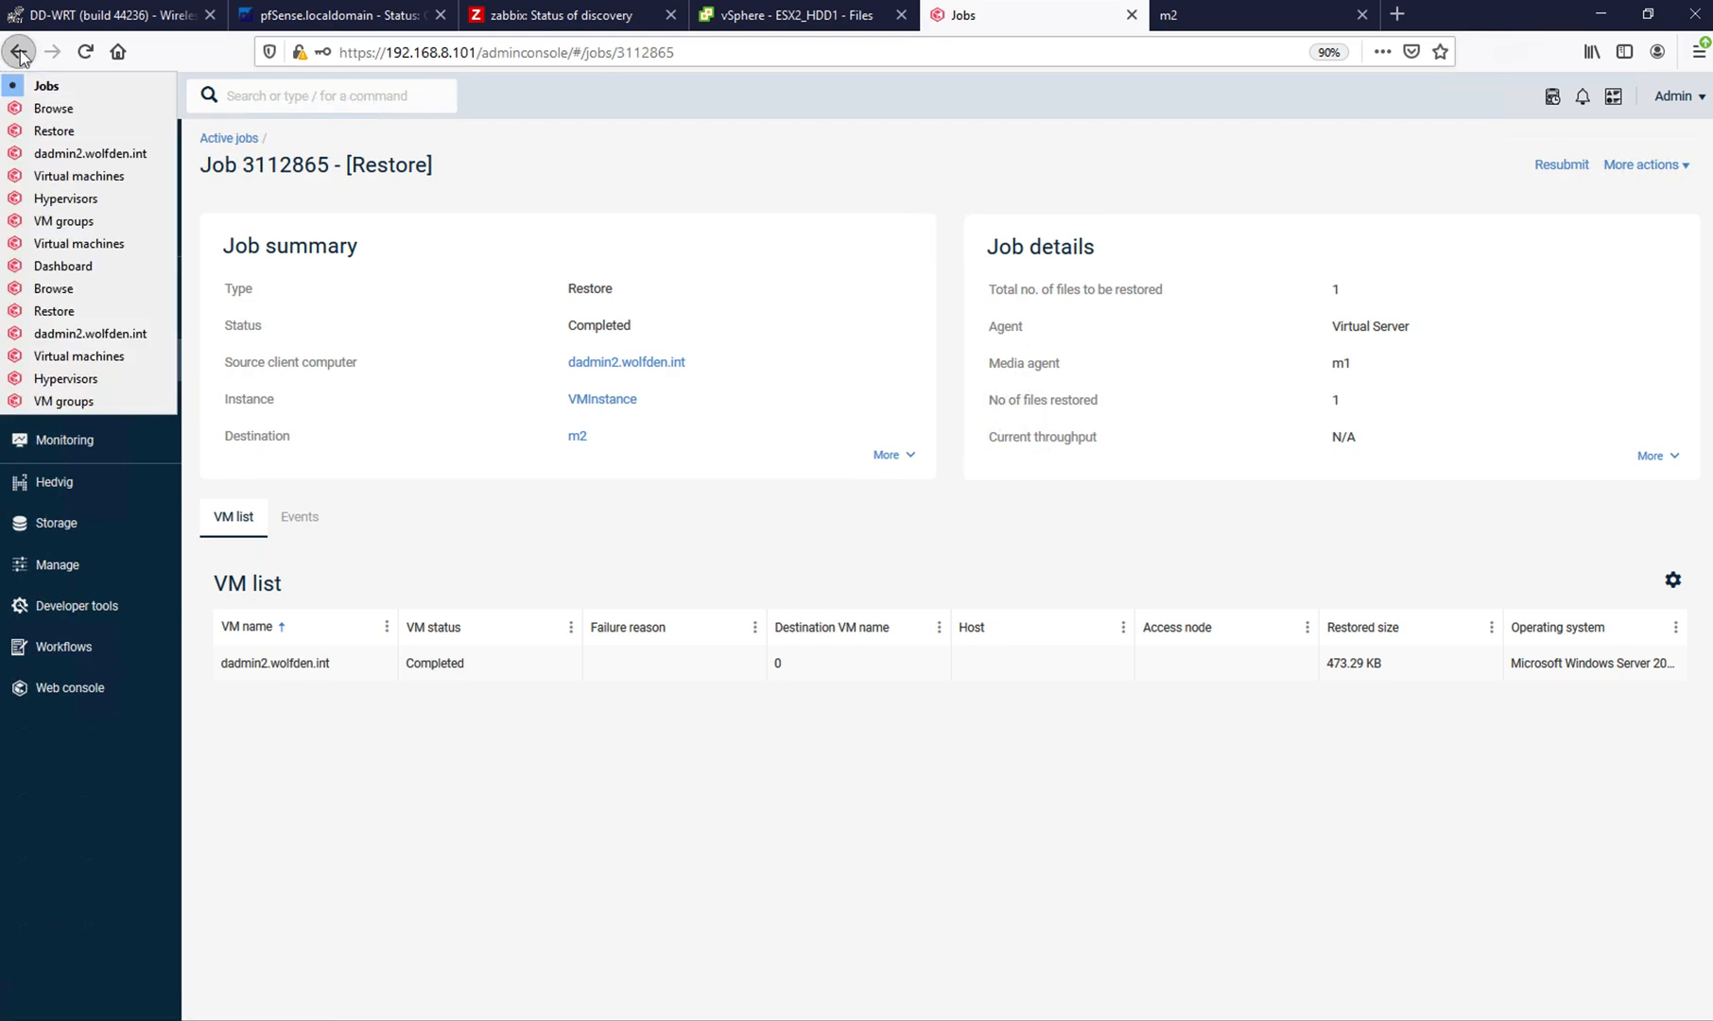
pyautogui.click(43, 137)
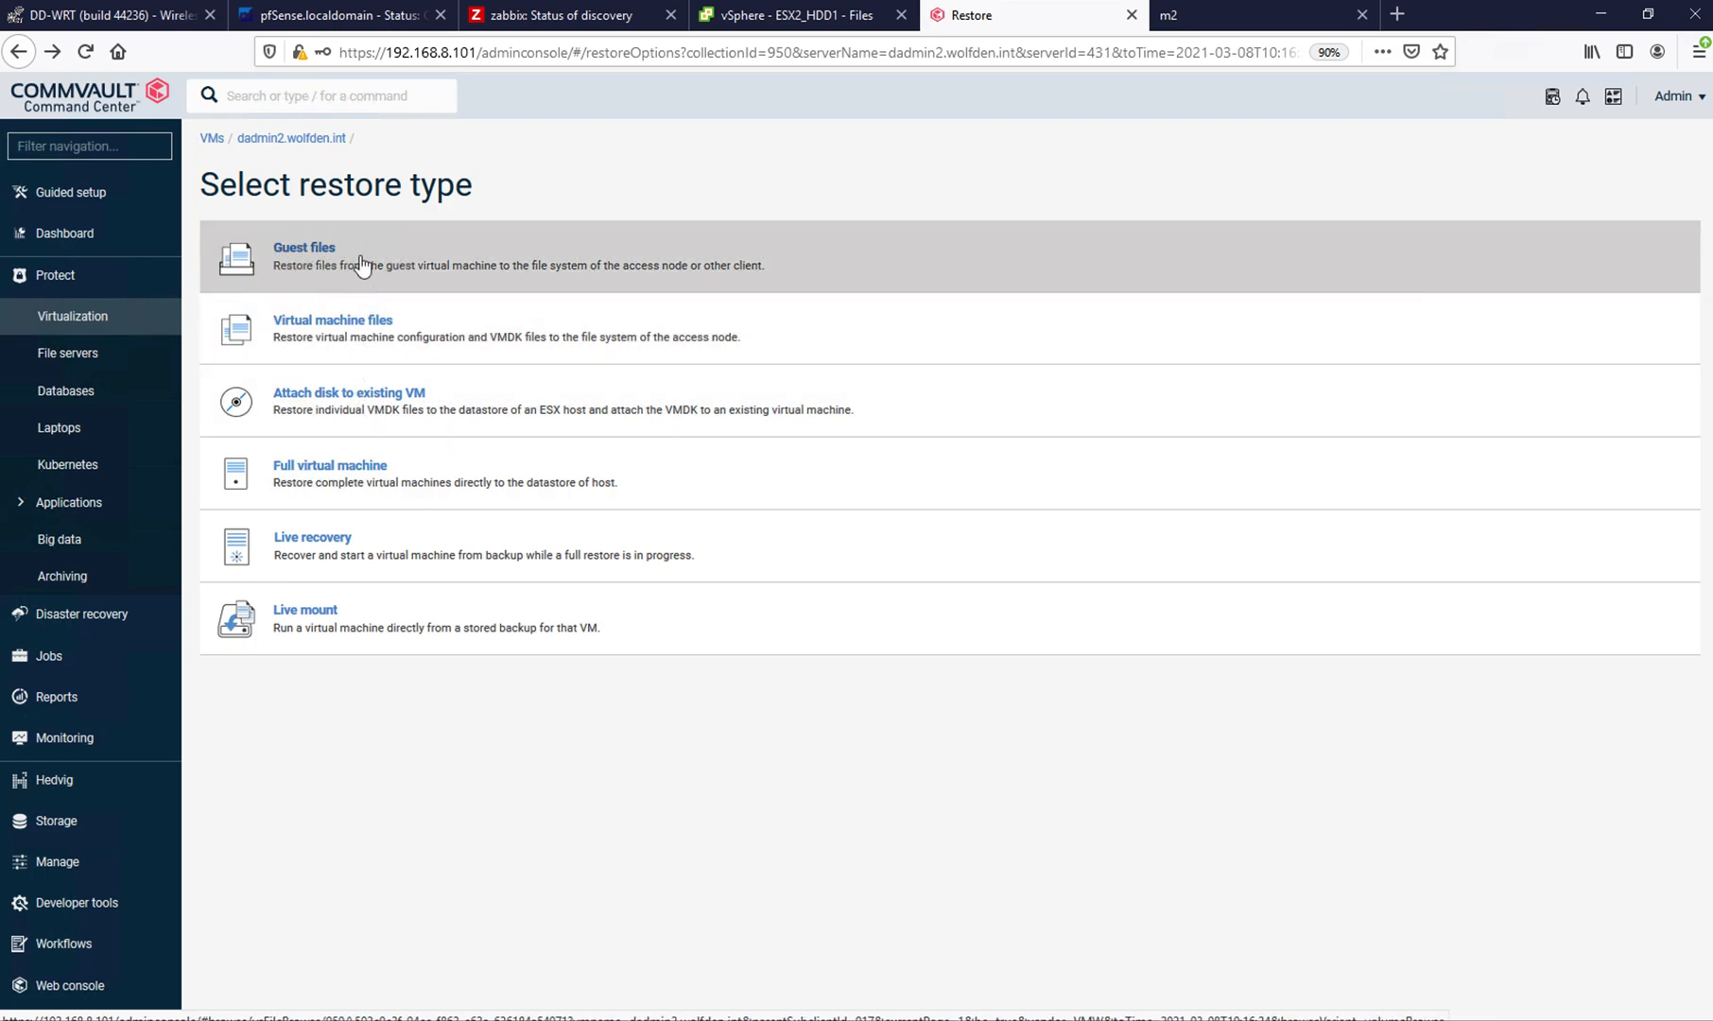
pyautogui.click(303, 249)
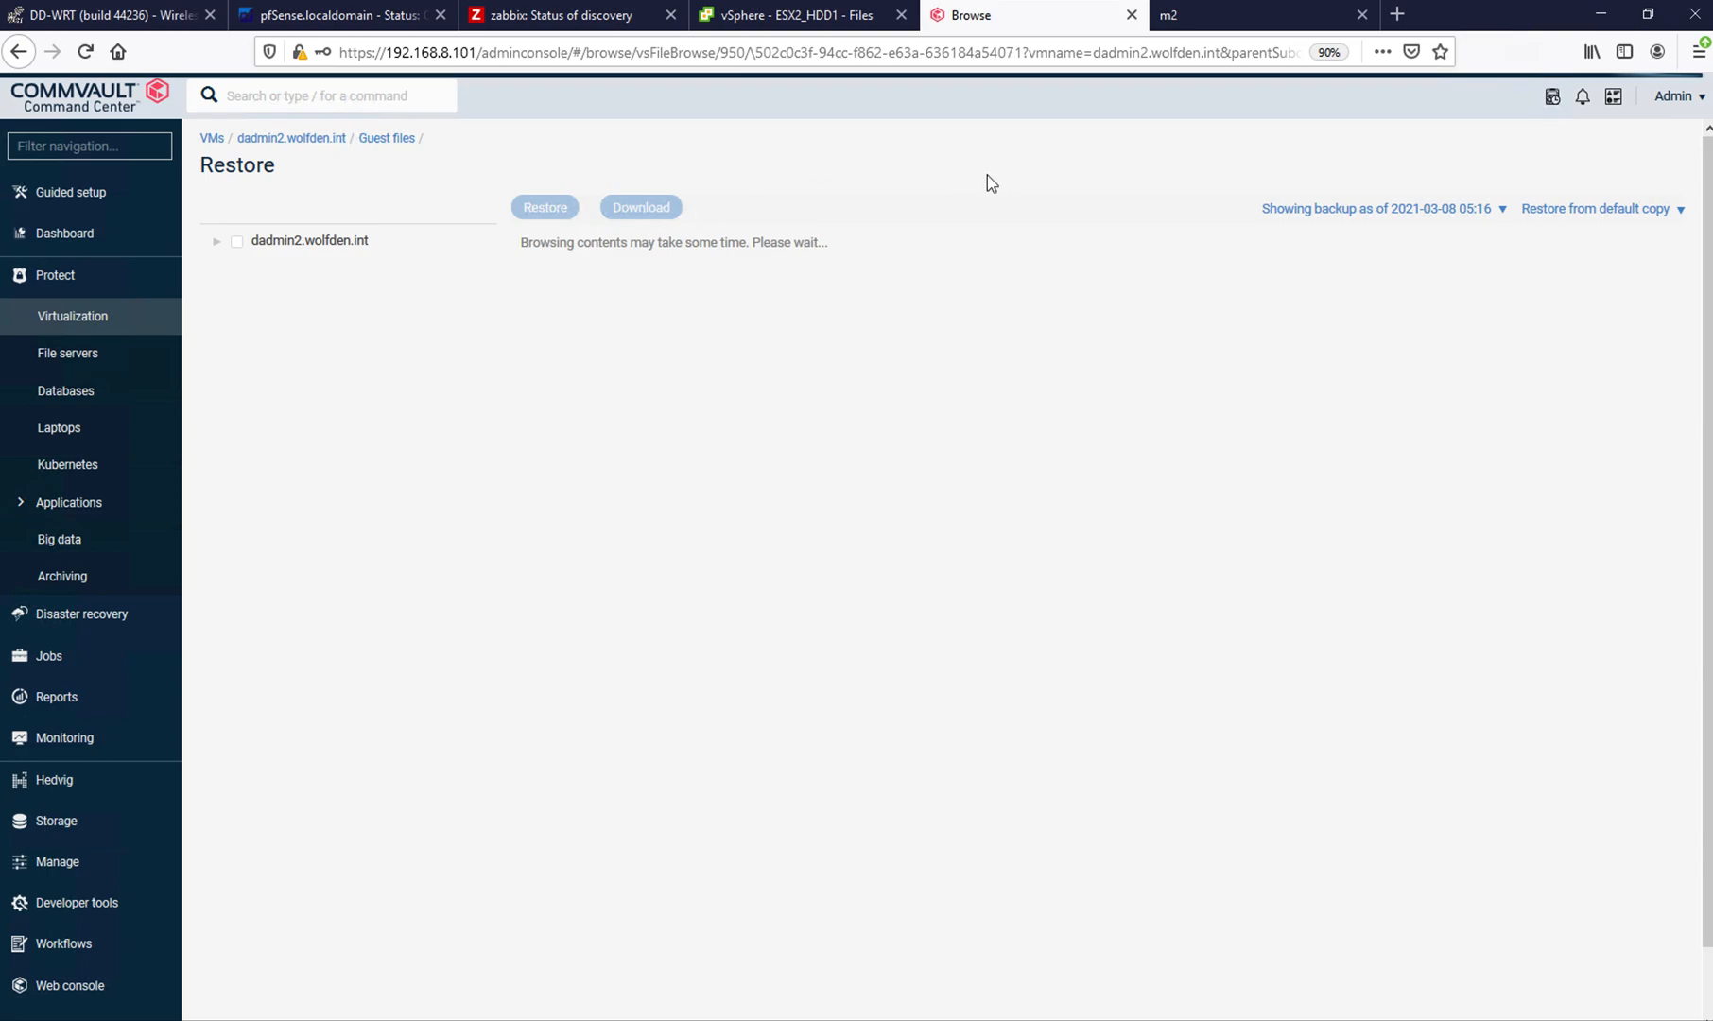
pyautogui.rightClick(1003, 19)
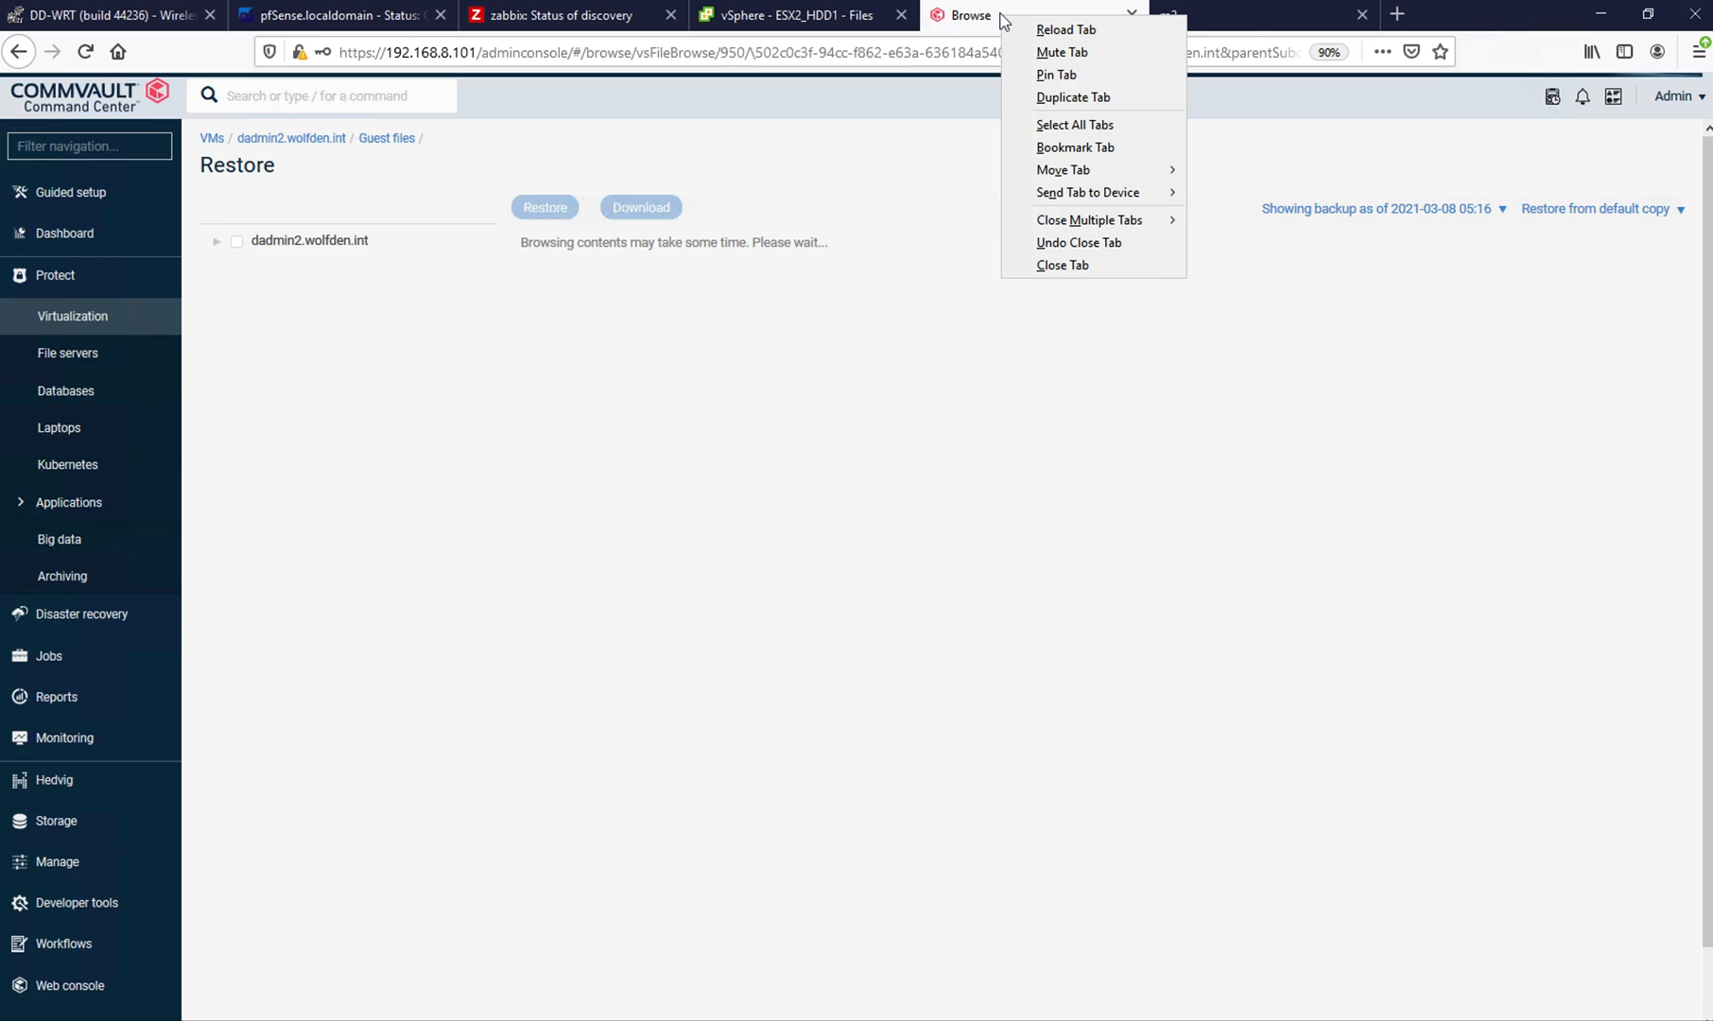
pyautogui.click(1058, 100)
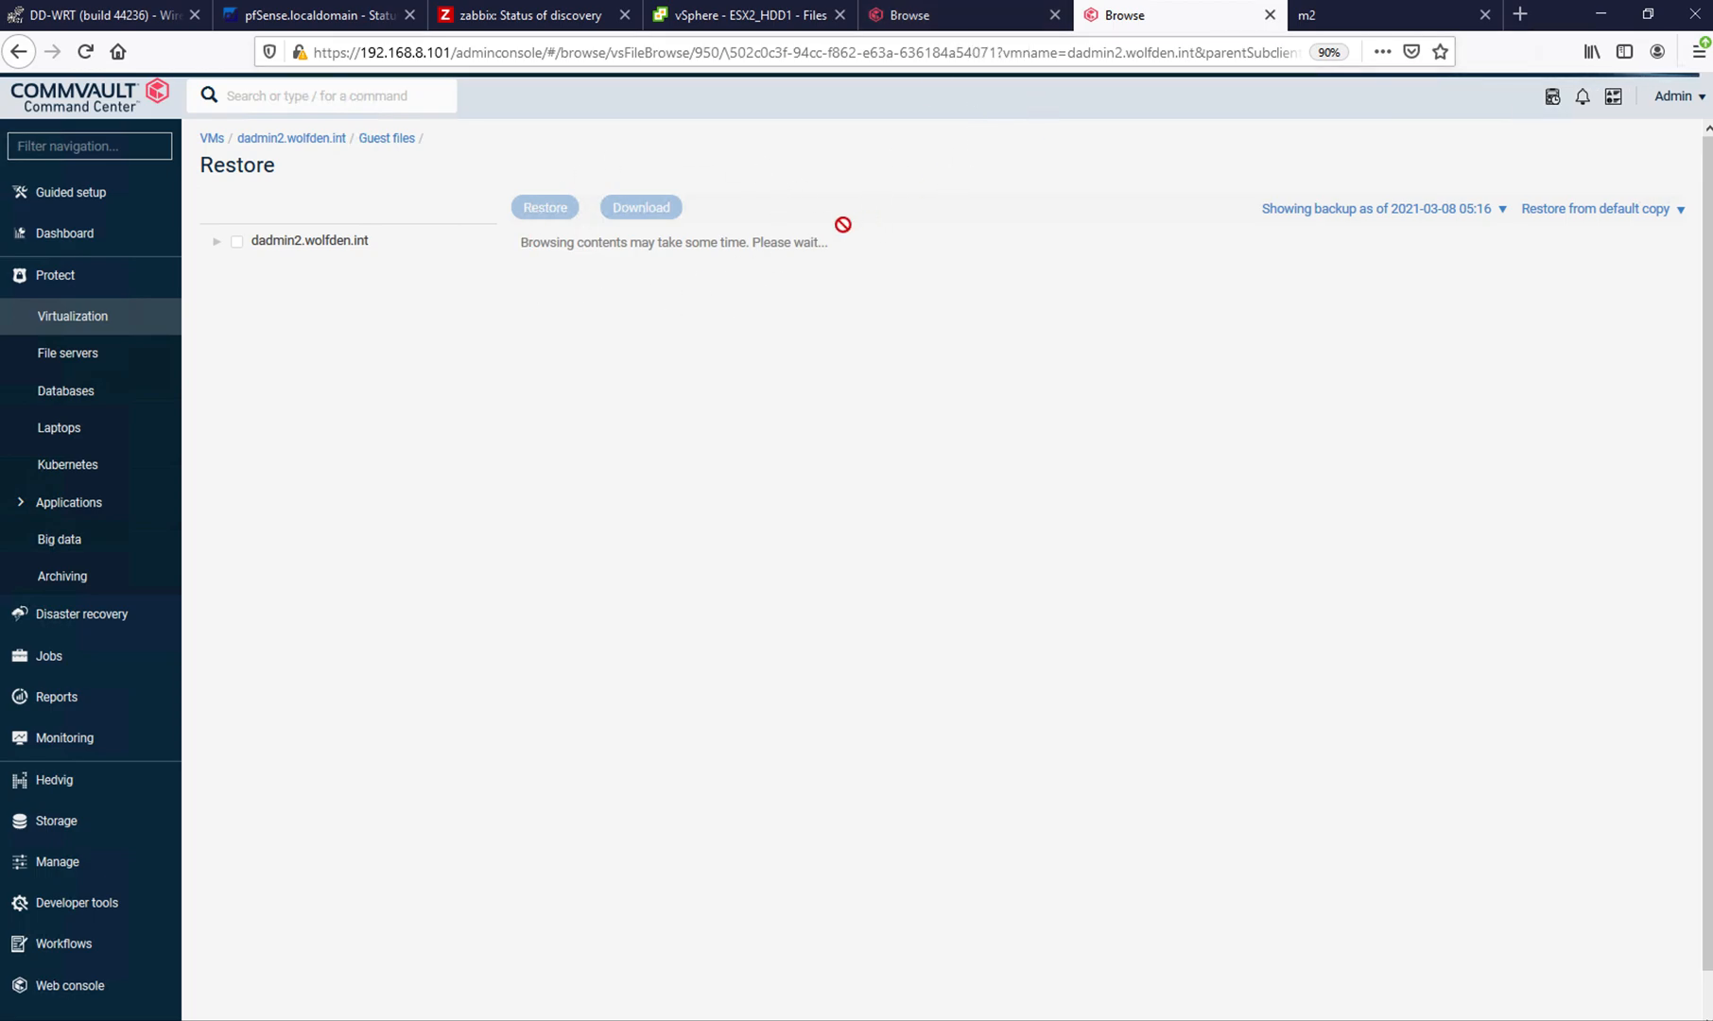
# - In the original browser tab, return to dadmin2.wolfden.int and open the restore types for its Mar 8 recovery point
pyautogui.click(972, 21)
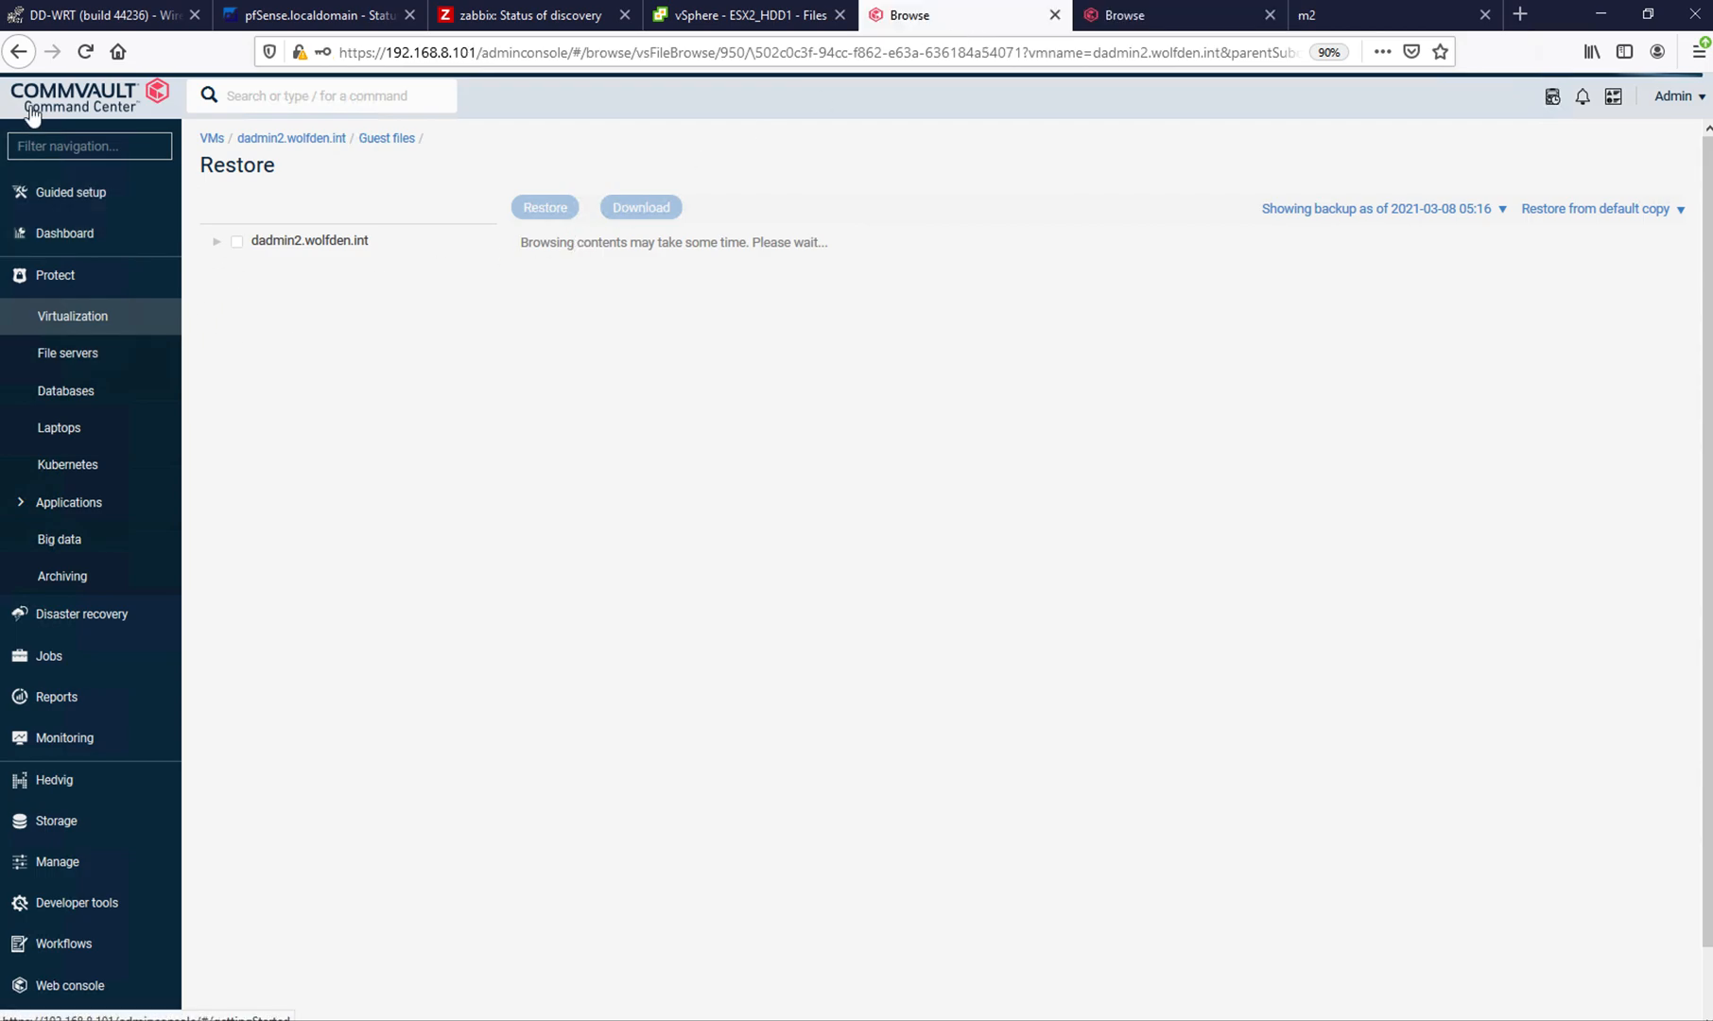
pyautogui.rightClick(26, 58)
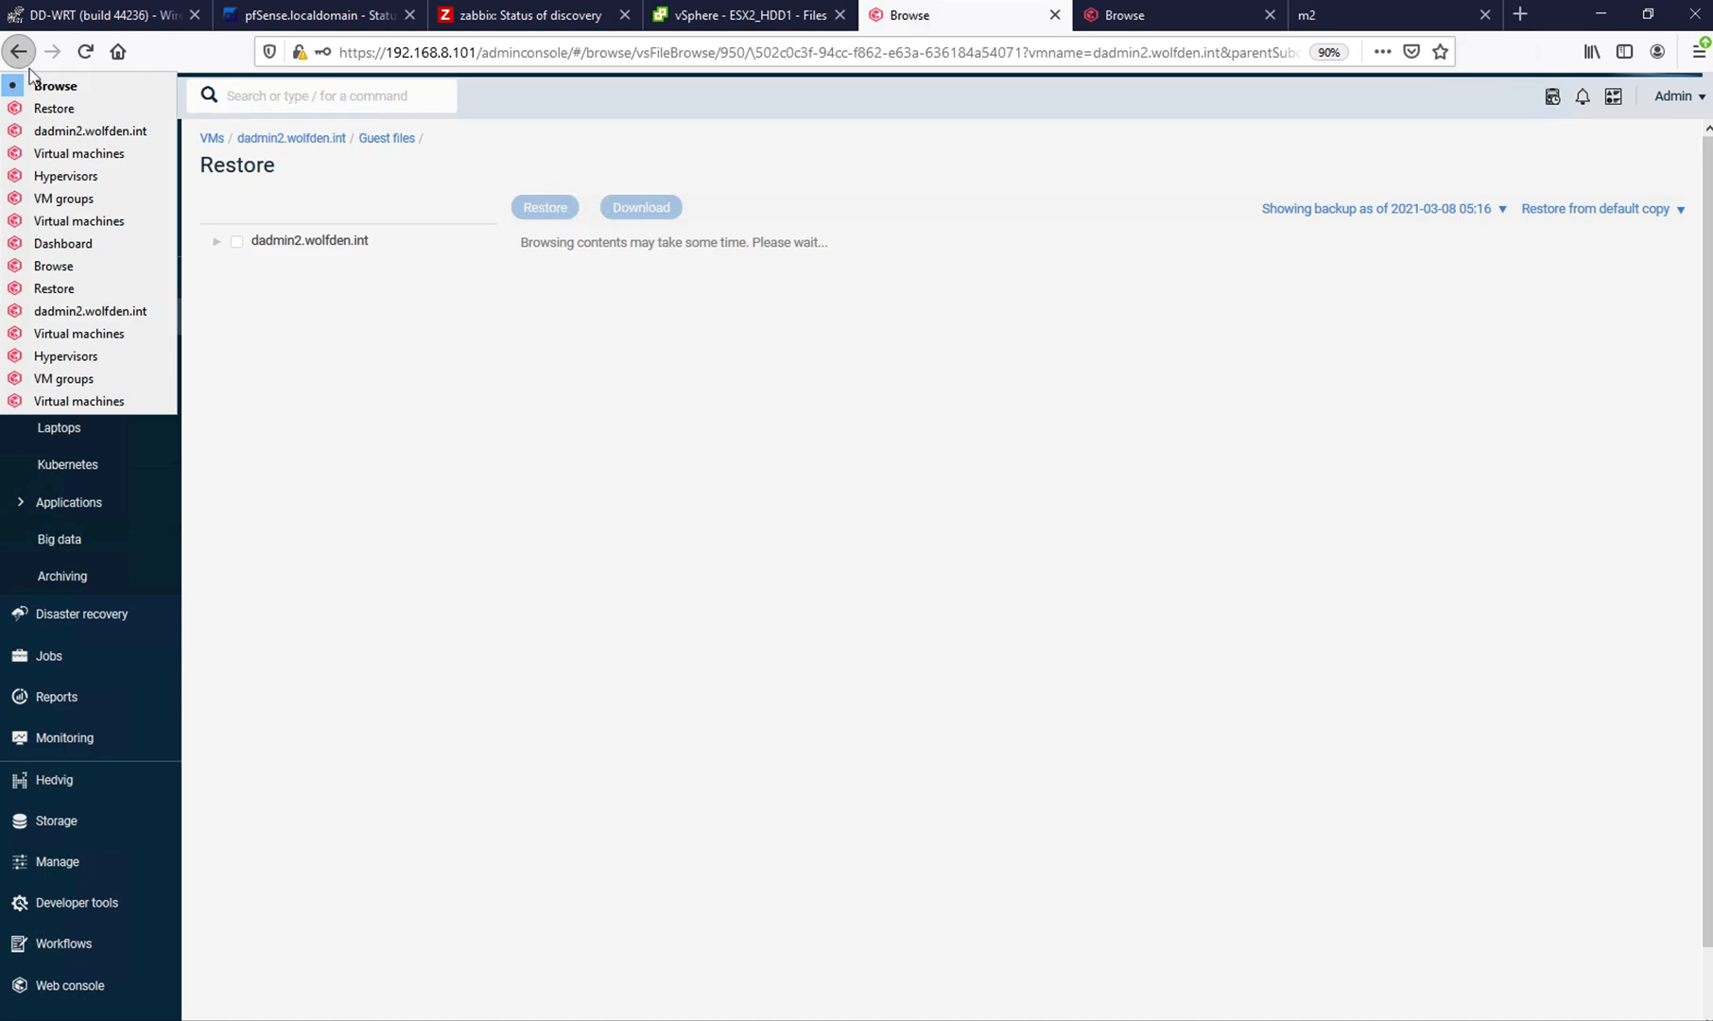
pyautogui.click(42, 131)
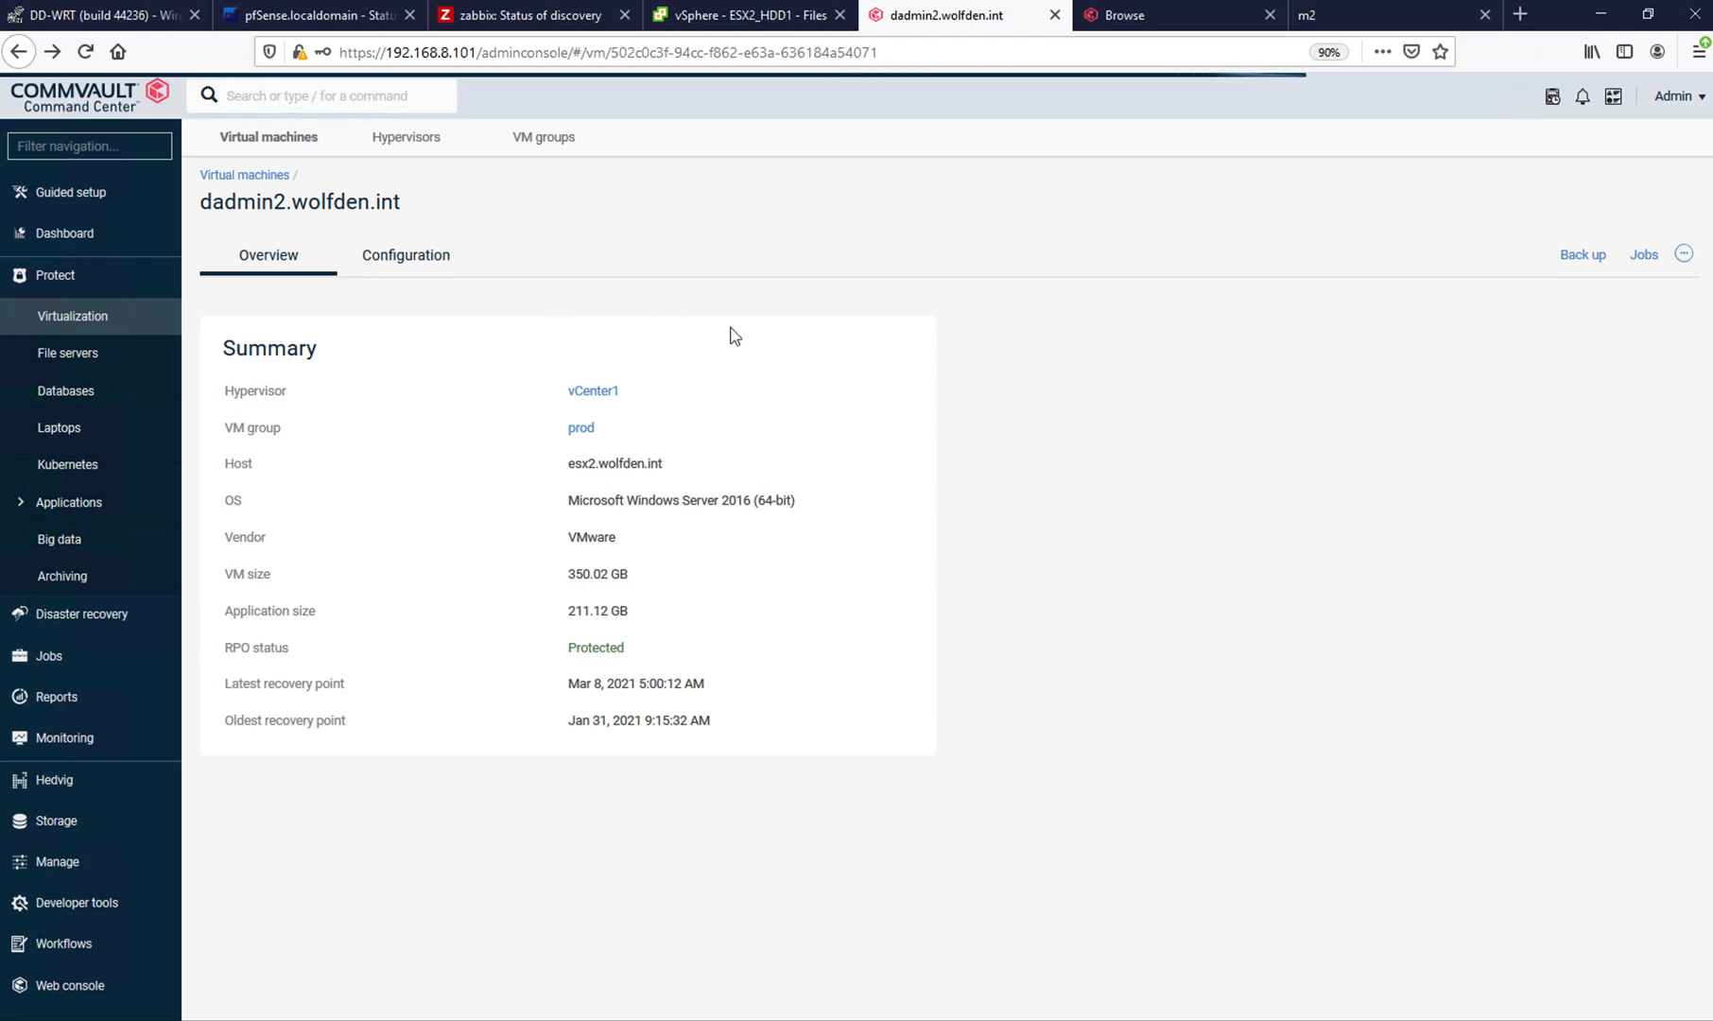
pyautogui.click(1653, 696)
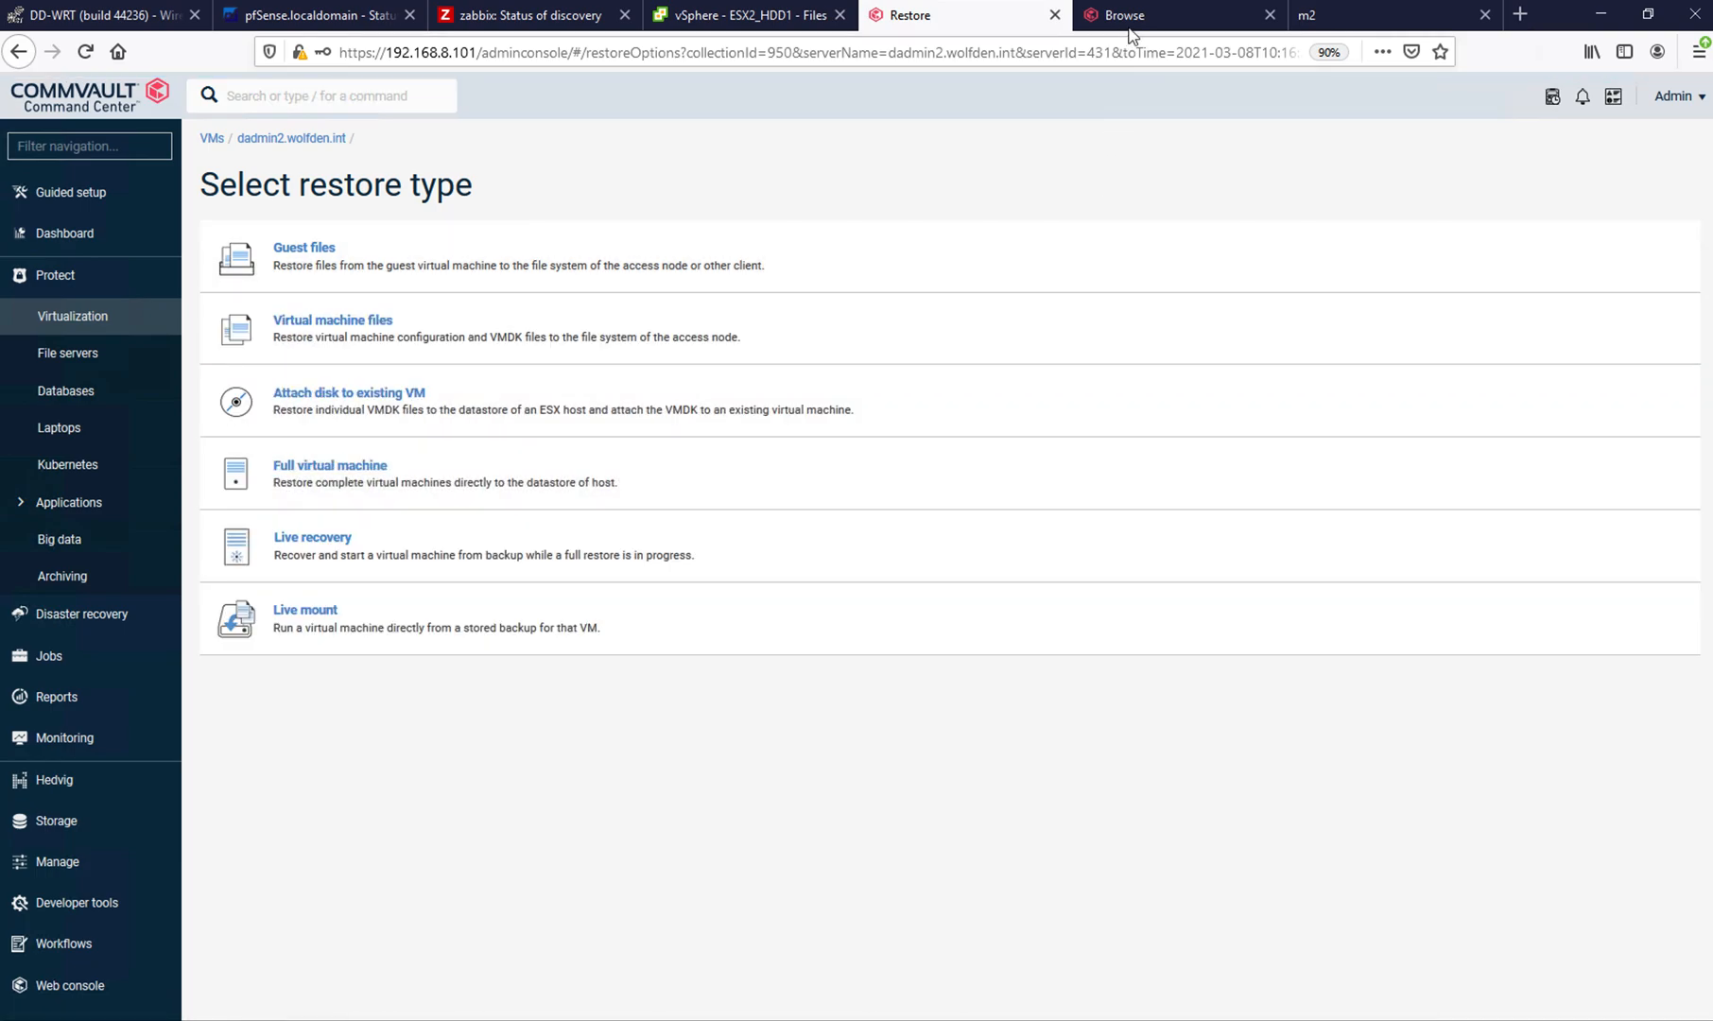
# - Browse the guest files in the duplicated tab to F\DR_2991739 and select cmdFile.txt for restore
pyautogui.click(1134, 25)
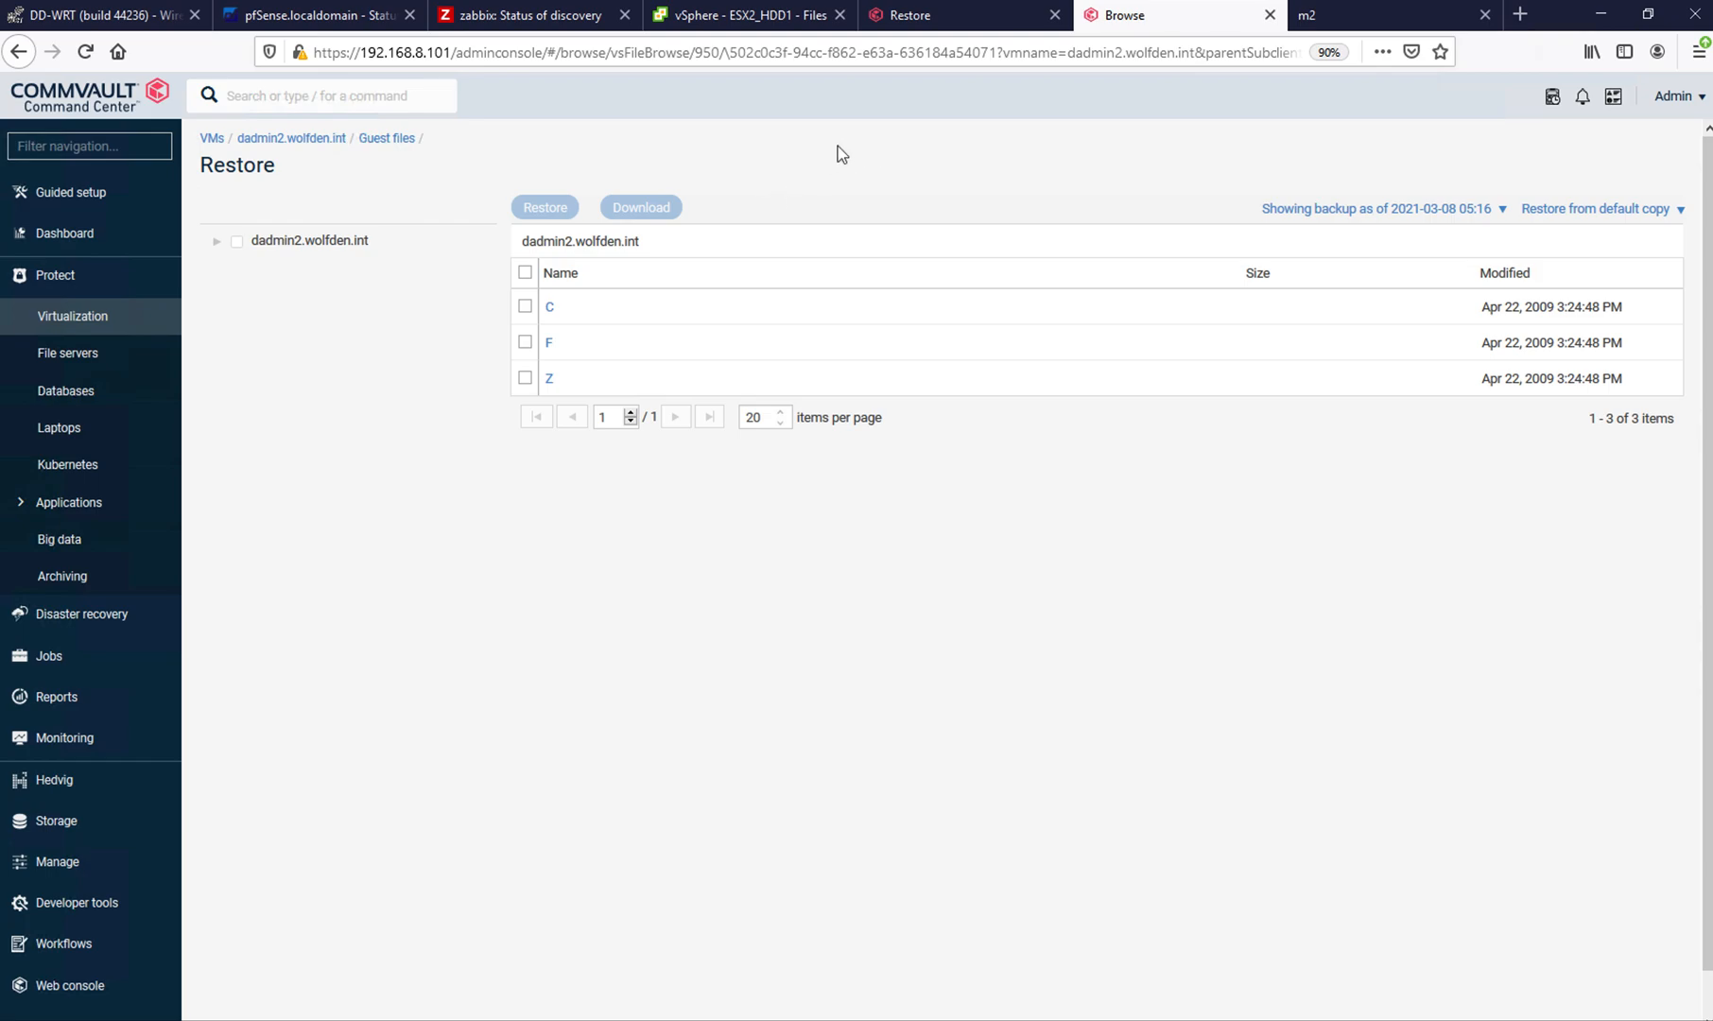
pyautogui.click(218, 244)
pyautogui.click(231, 290)
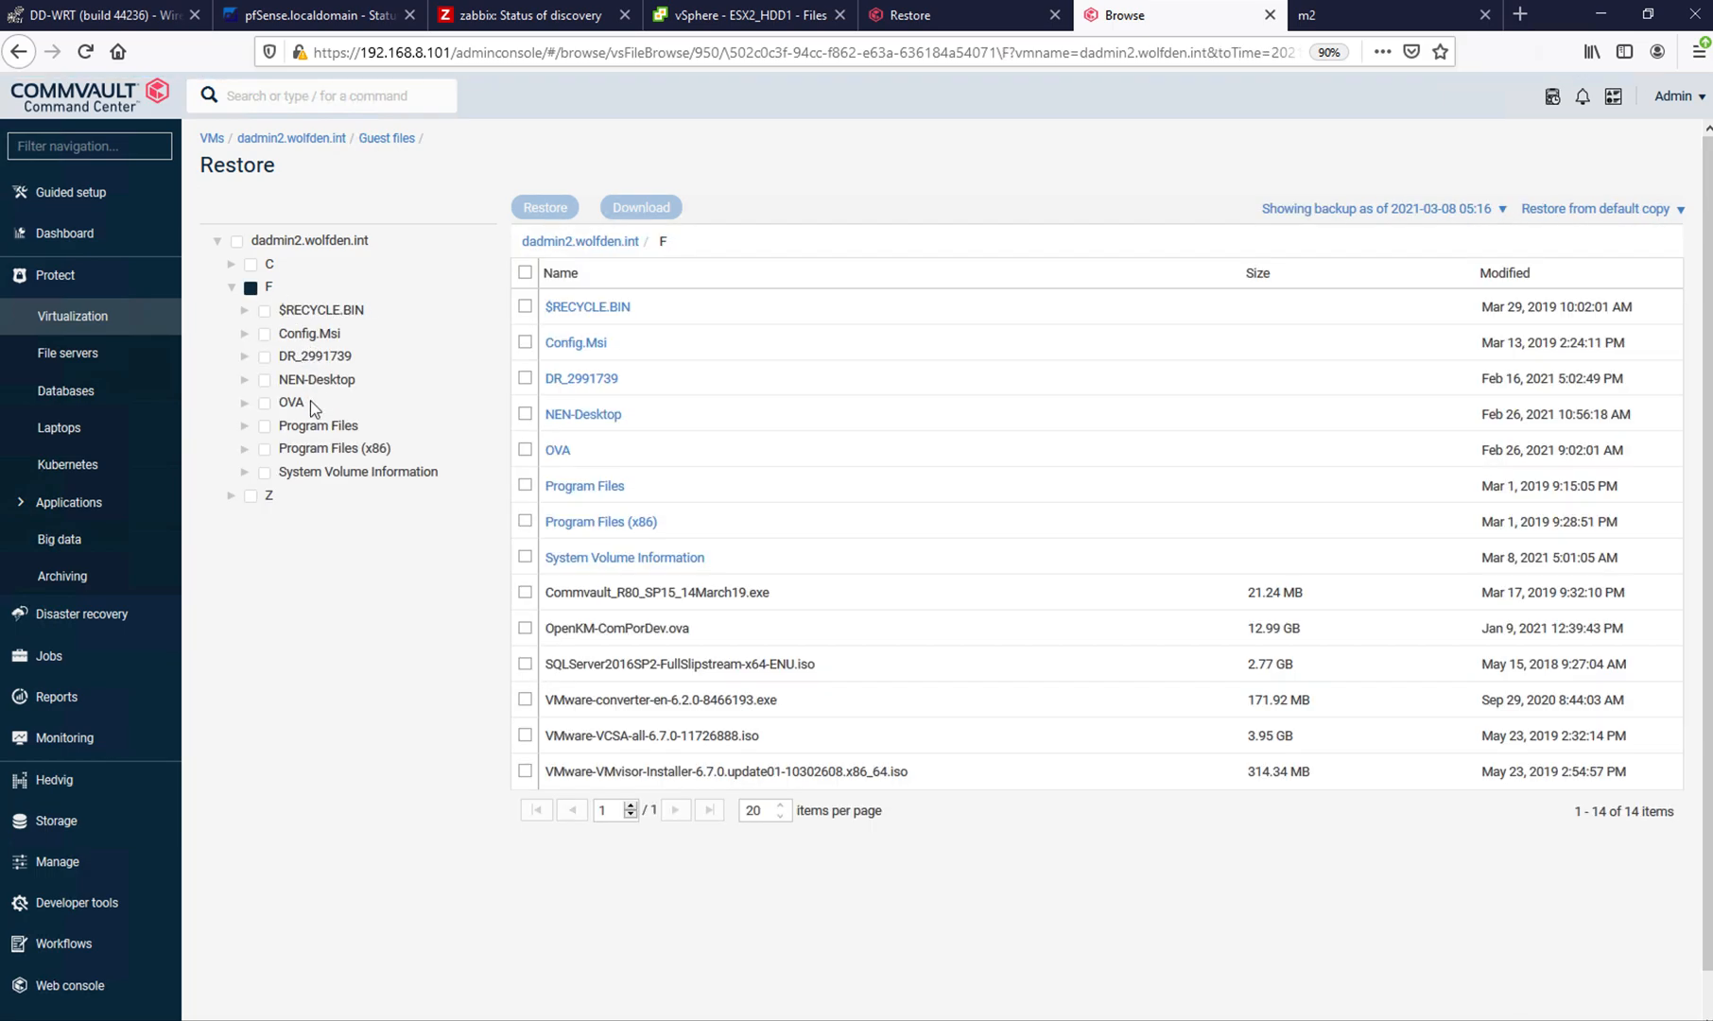
pyautogui.click(304, 341)
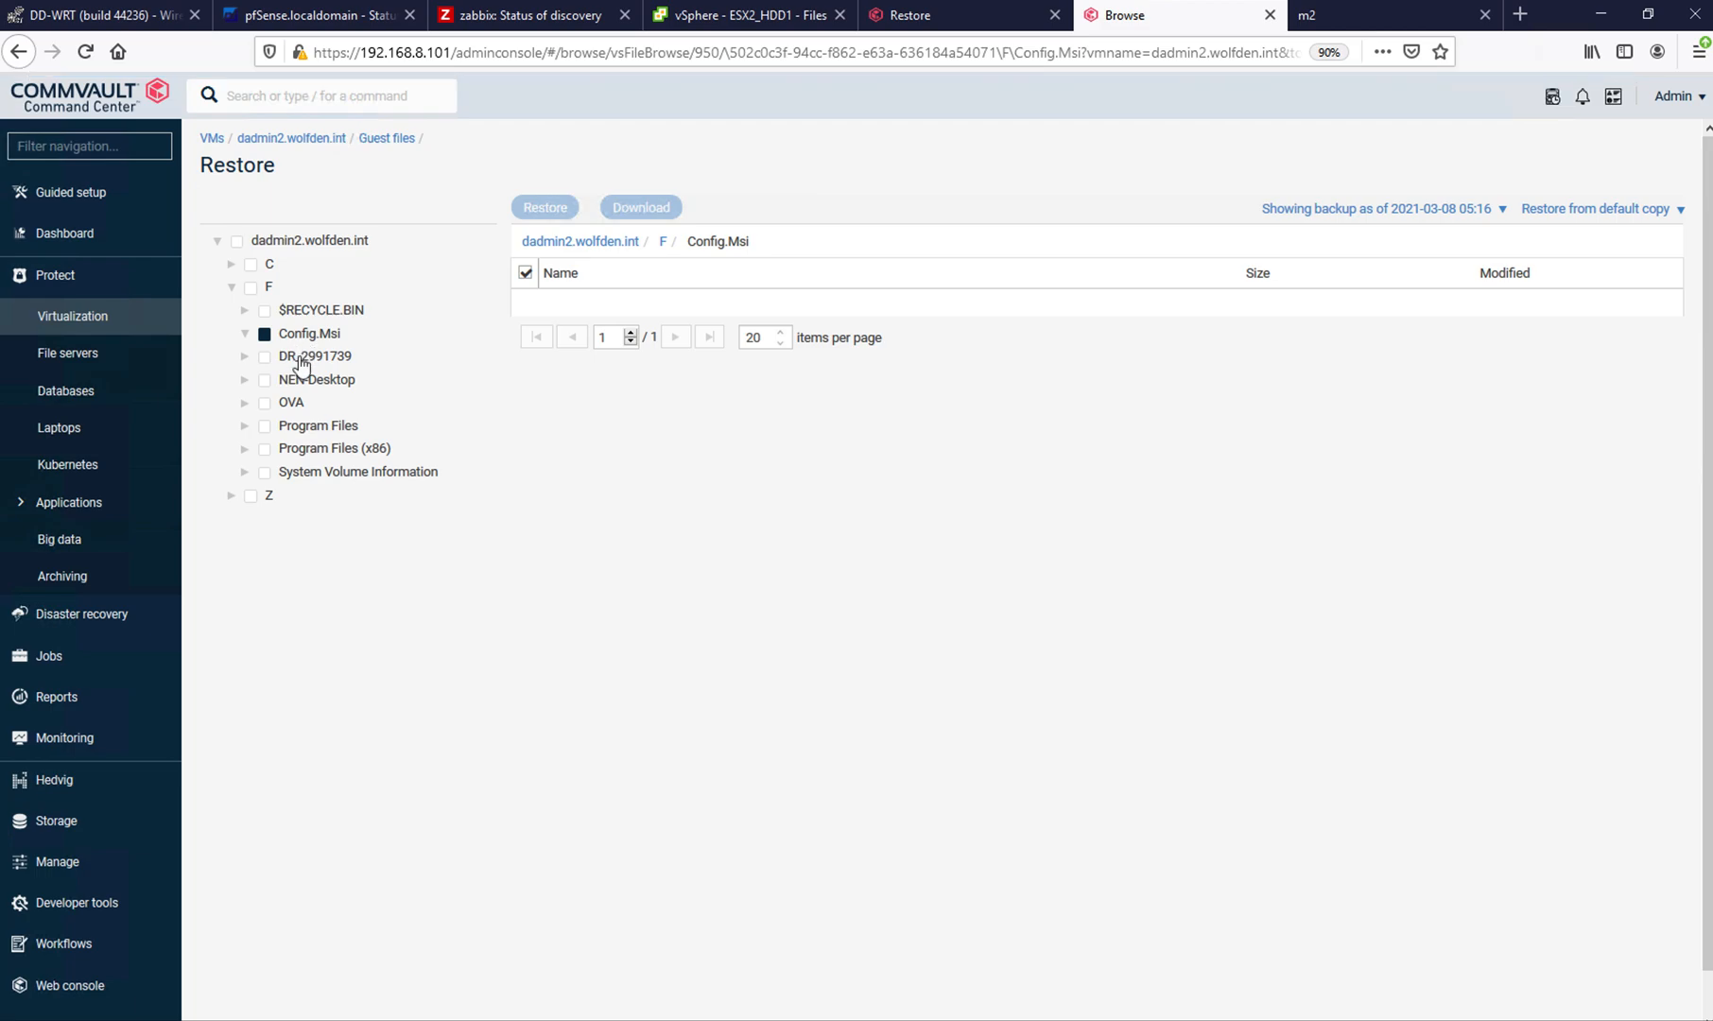
pyautogui.click(301, 364)
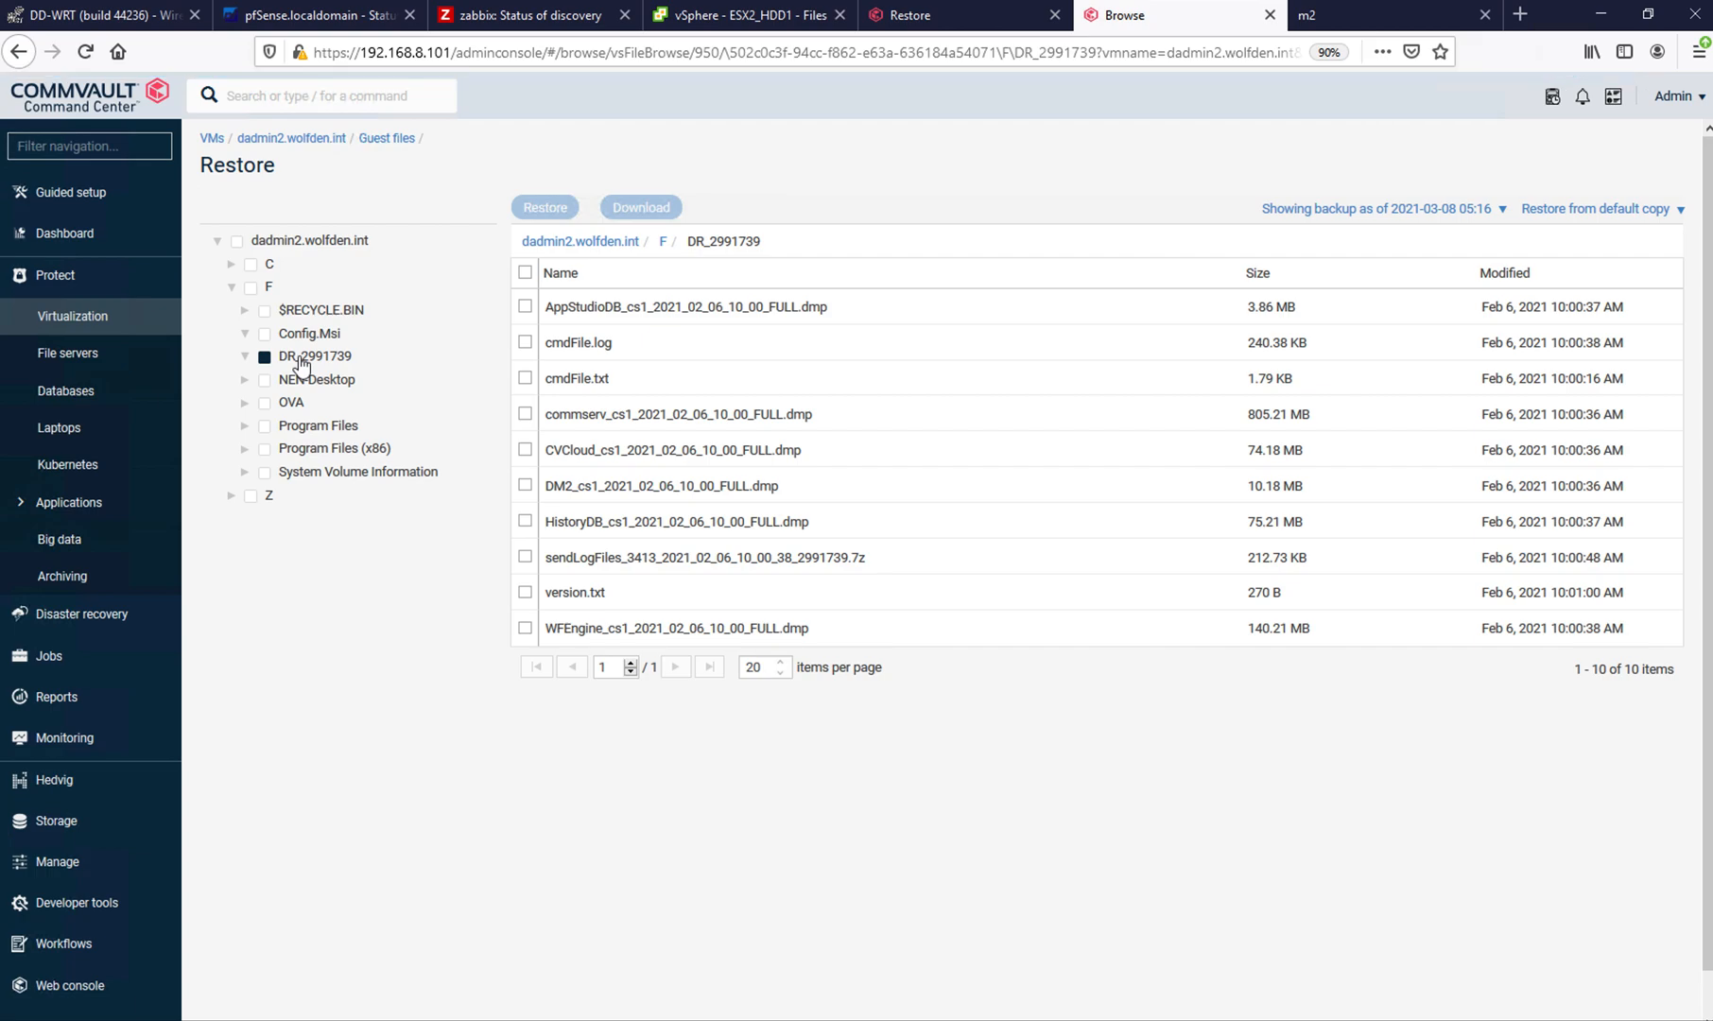
pyautogui.click(526, 378)
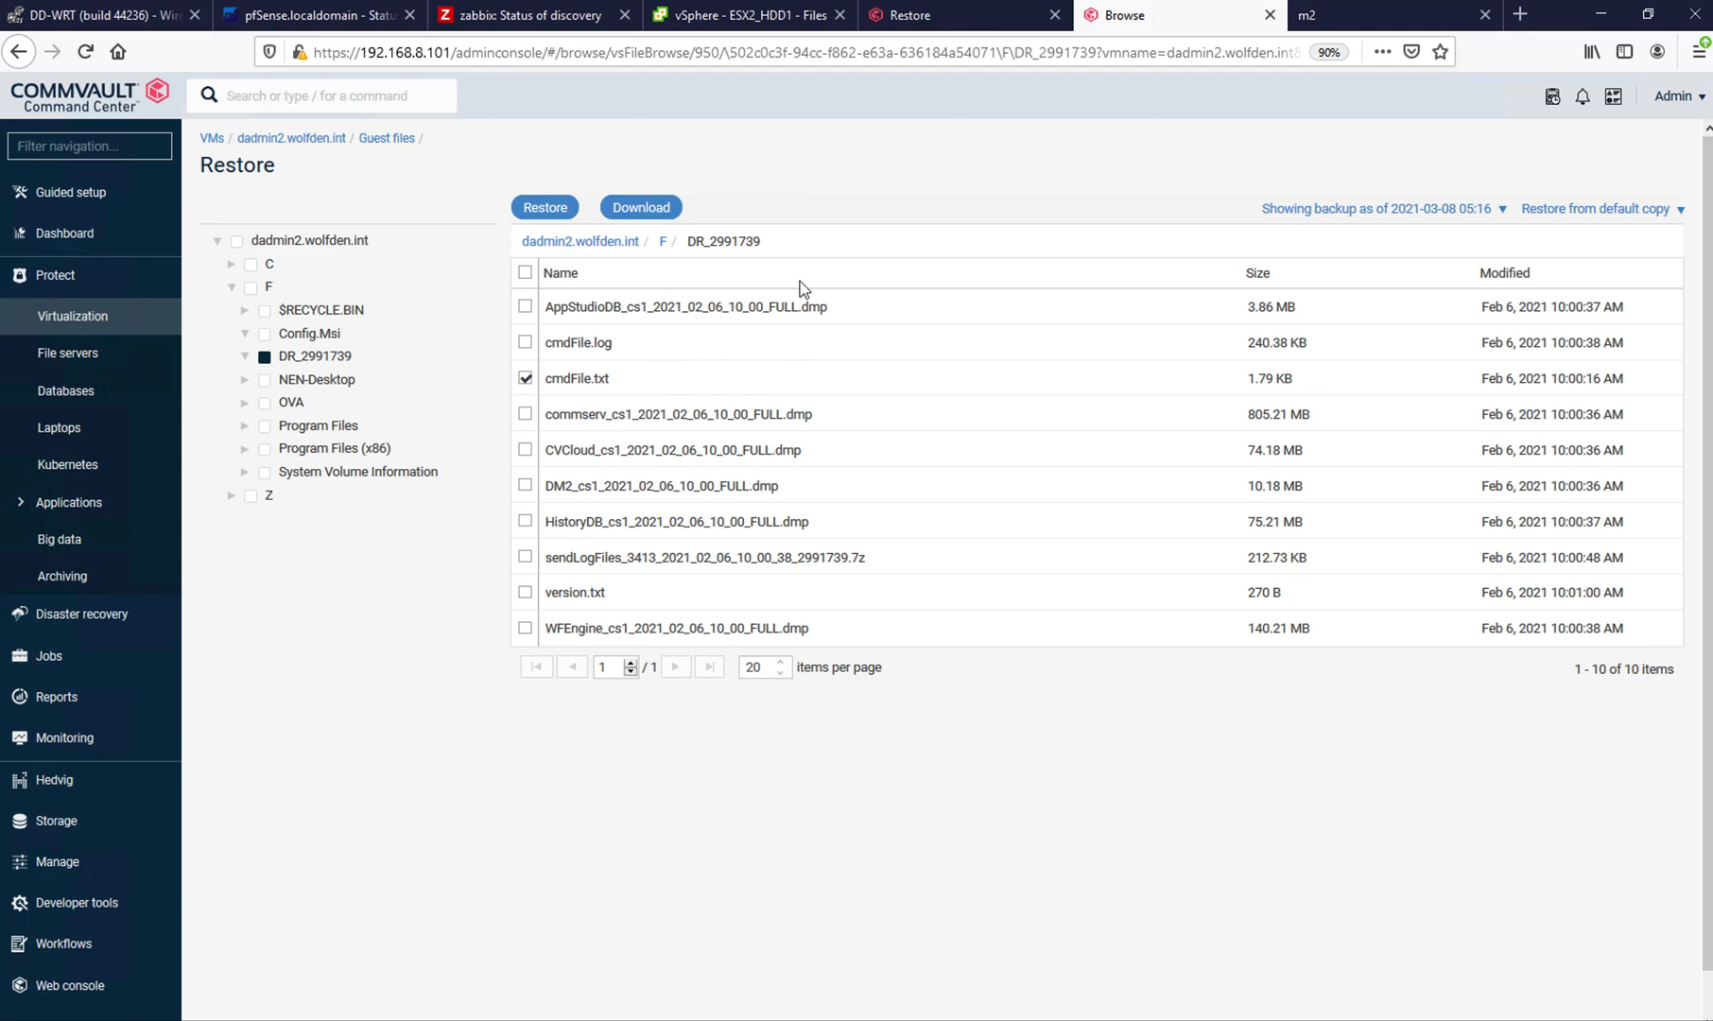
# - Start restoring cmdFile.txt and enter the virtual machine login with user name administrator and the account password
pyautogui.click(542, 210)
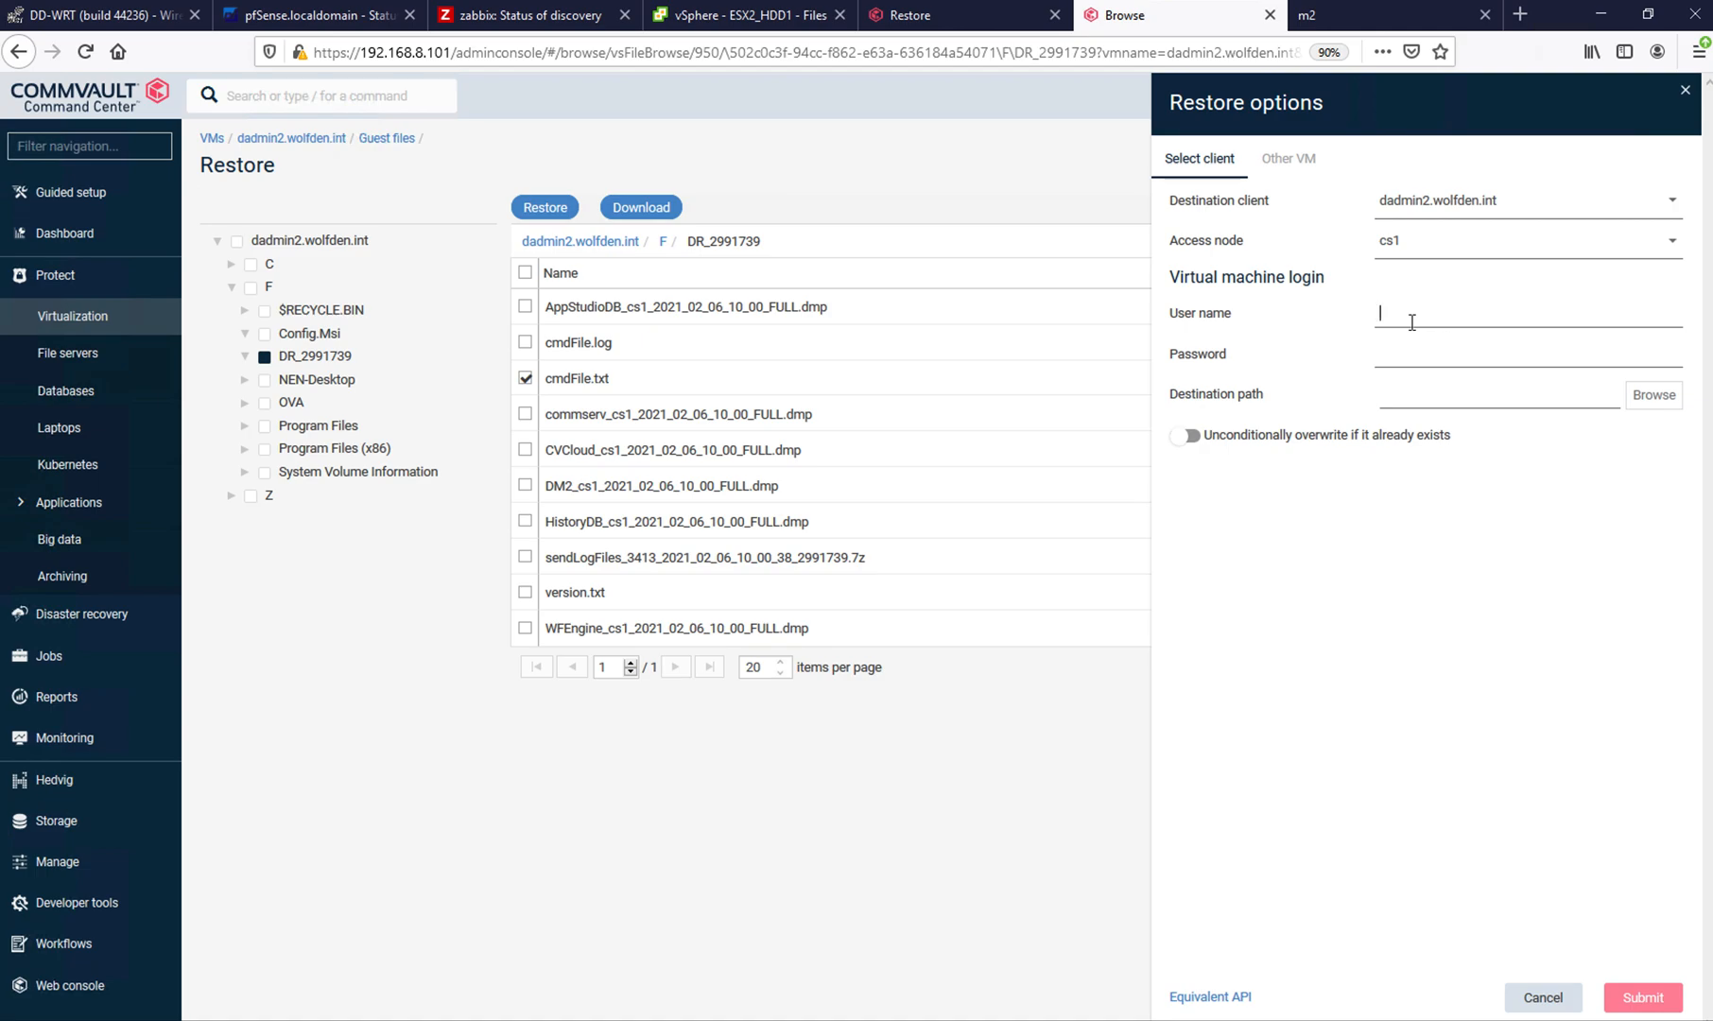
pyautogui.write('administrator')
pyautogui.click(1466, 355)
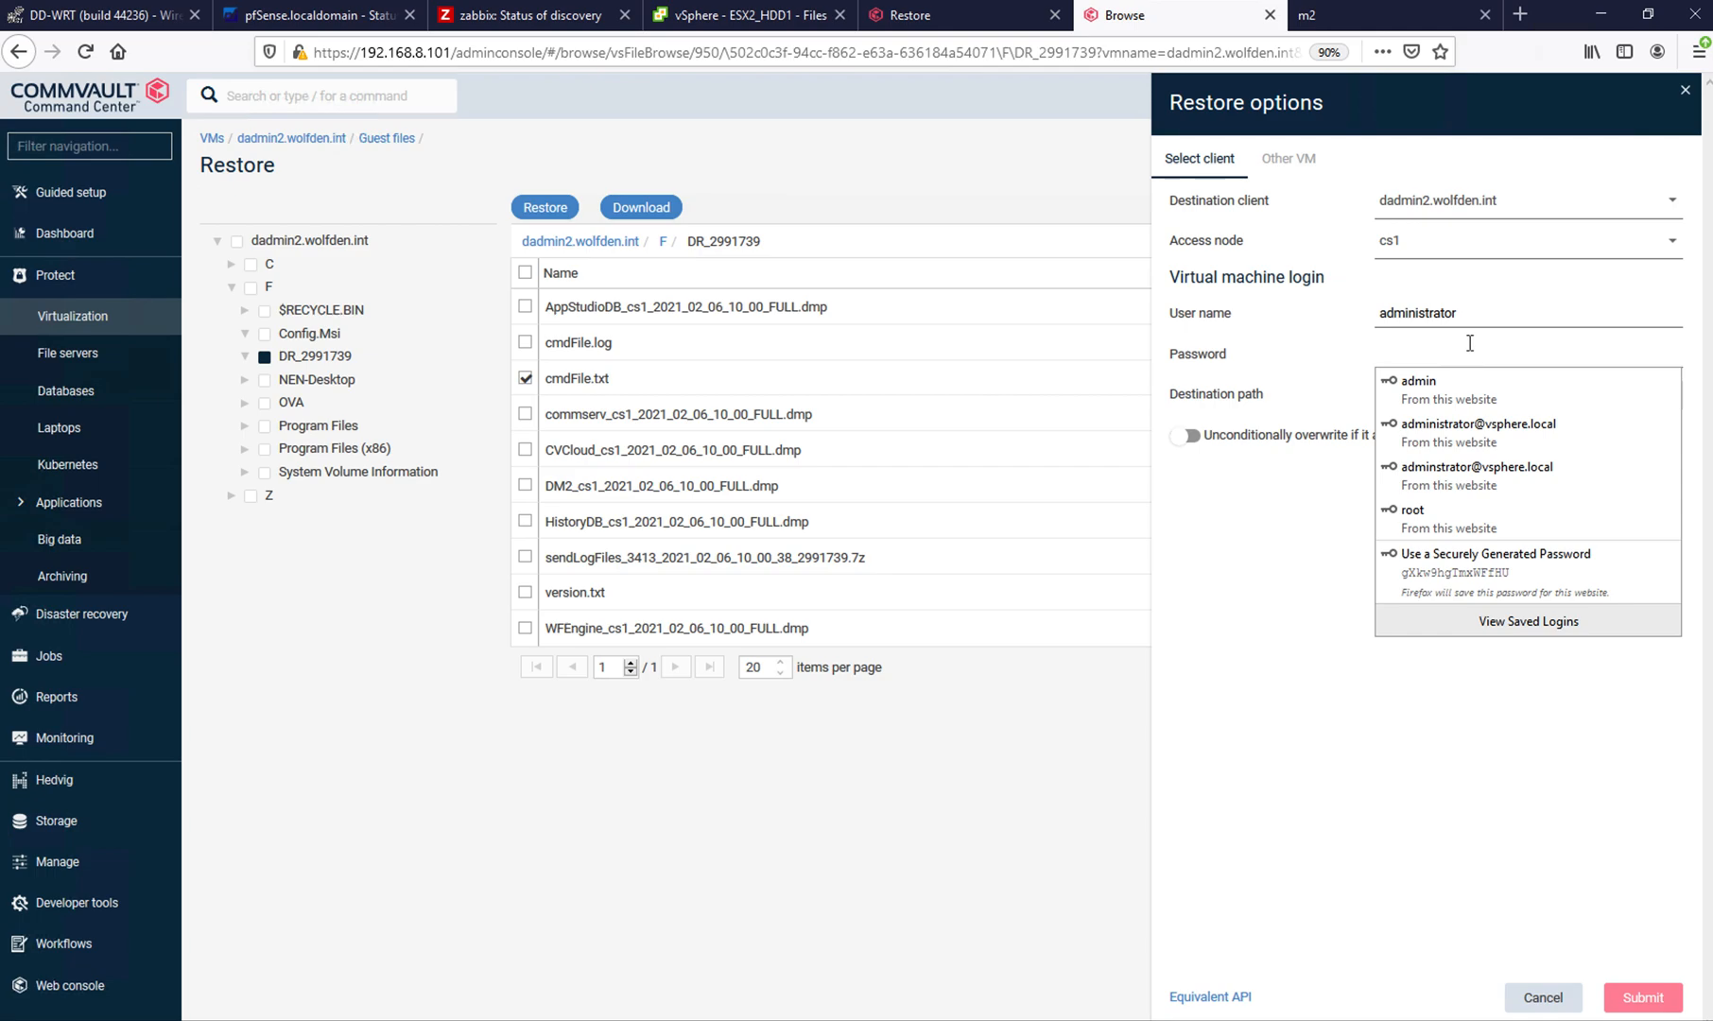
pyautogui.write('*********')
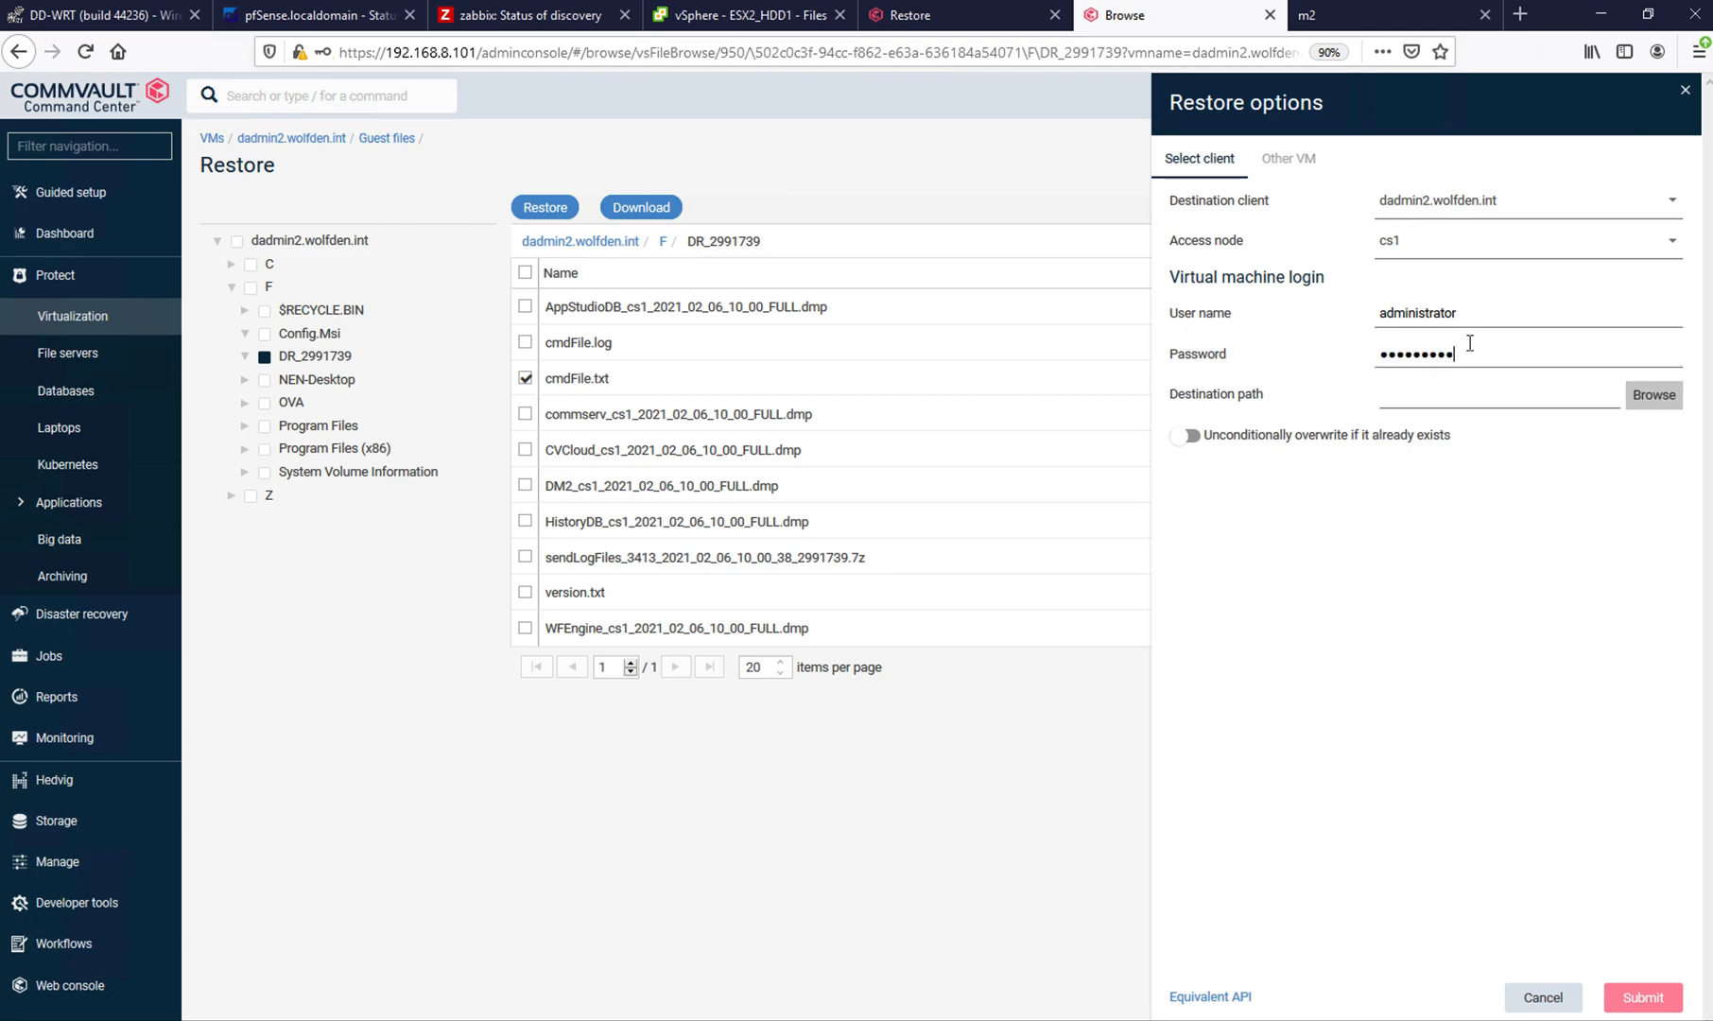
# - Set the destination path to C:\Users\Administrator\Desktop and submit the guest file restore
pyautogui.click(1650, 401)
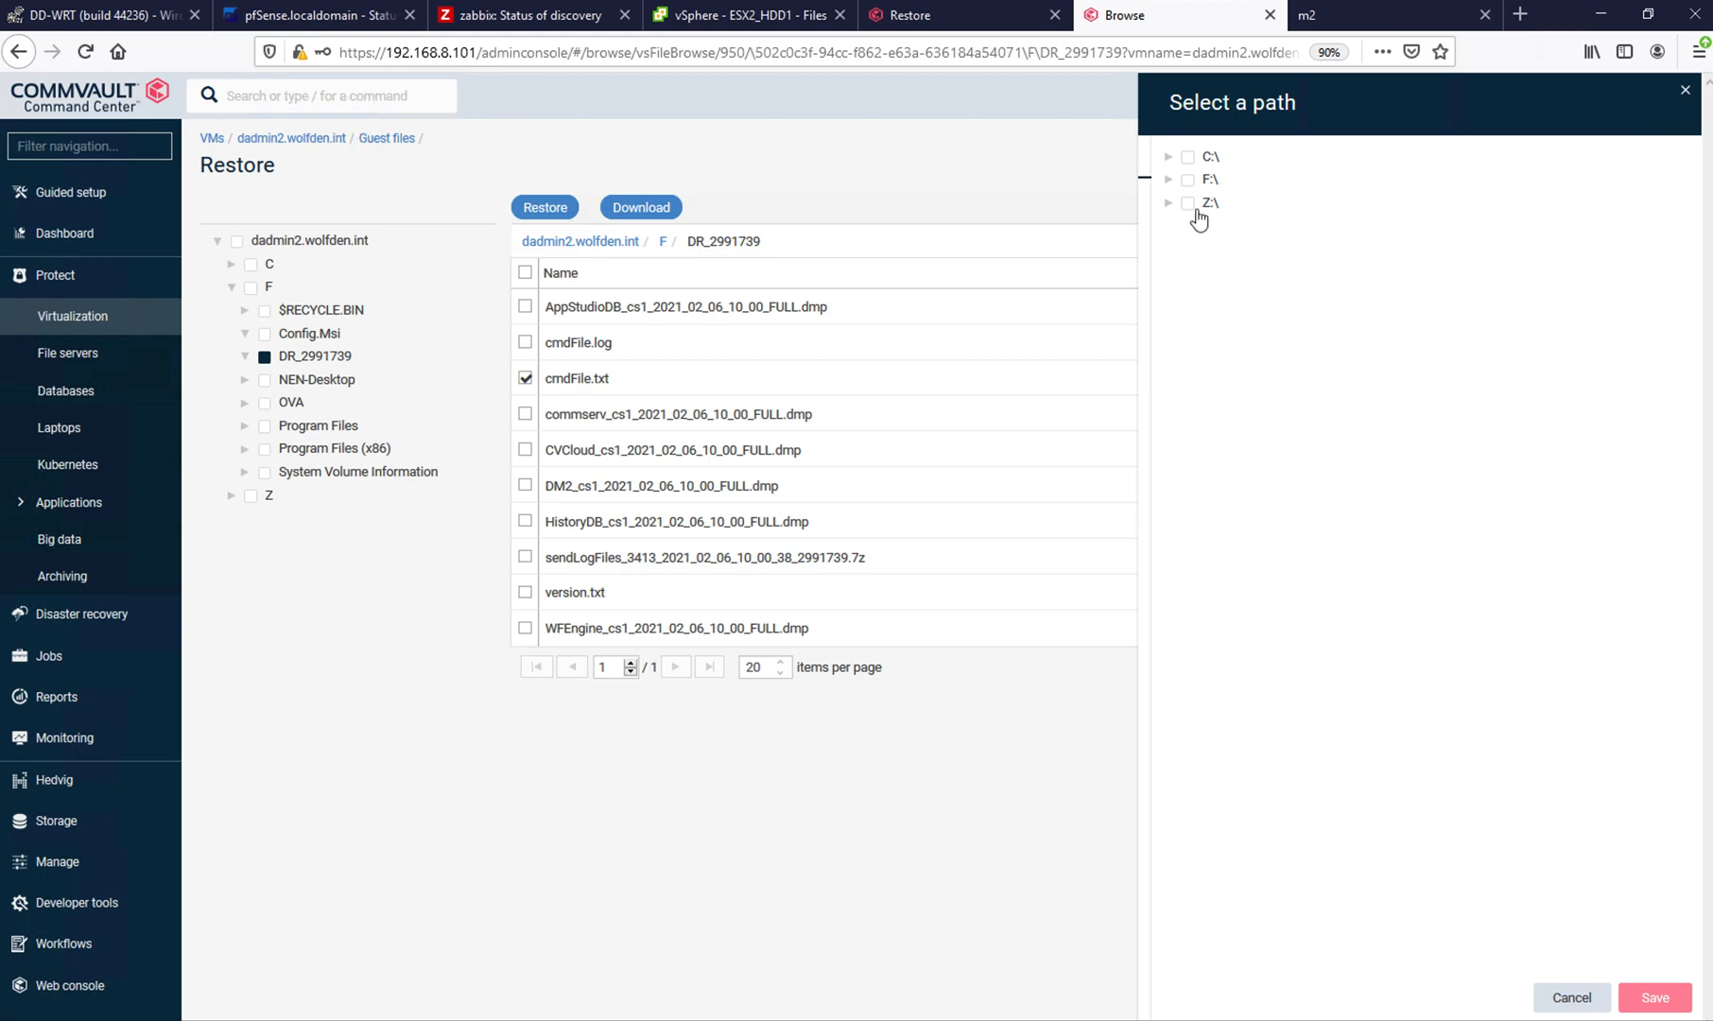
pyautogui.click(1189, 158)
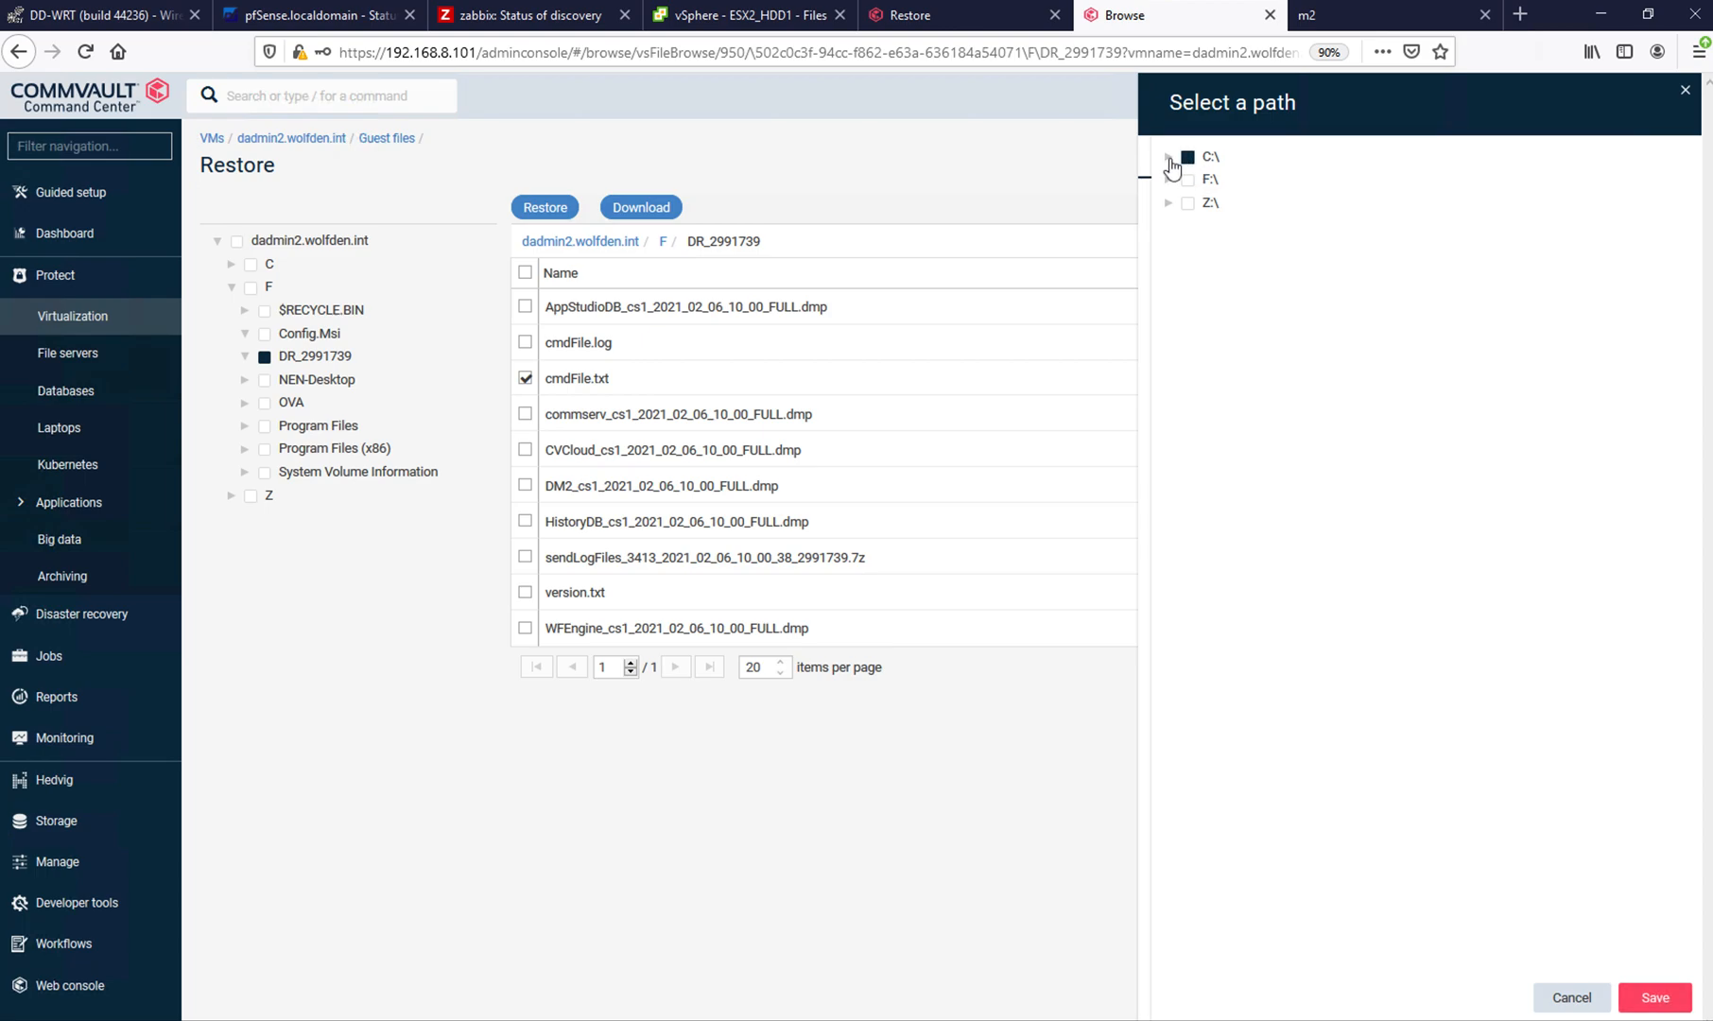
pyautogui.click(1170, 160)
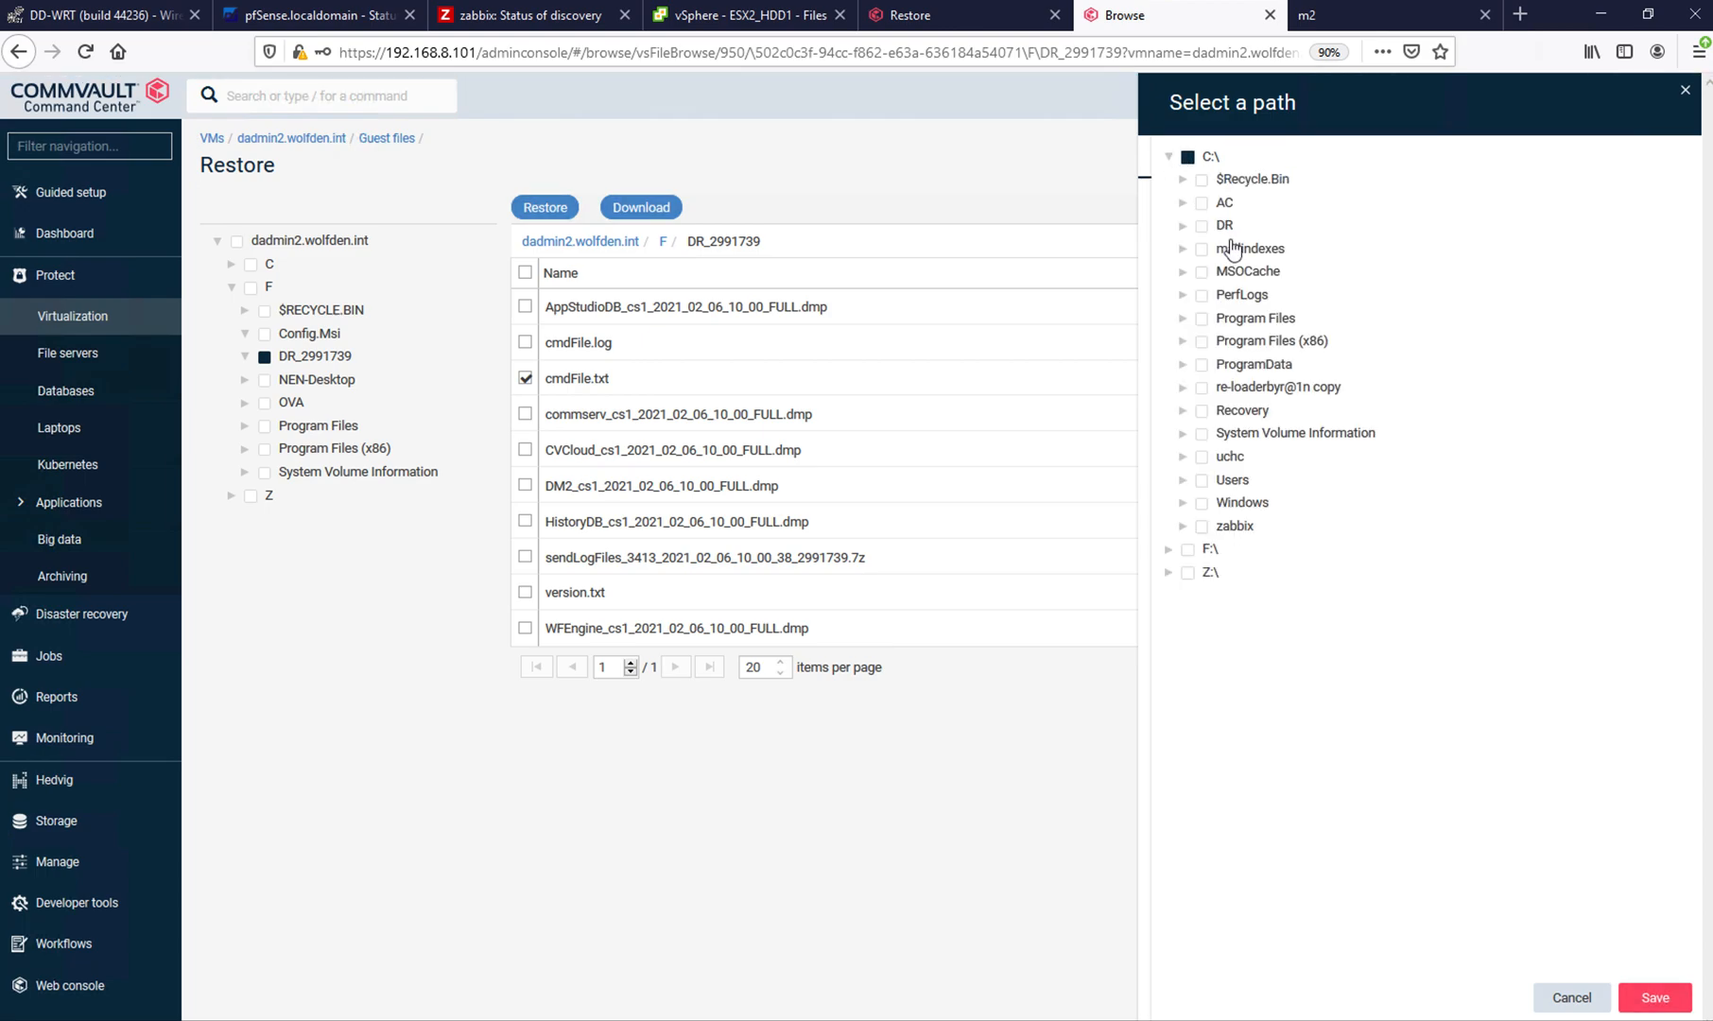
pyautogui.click(1232, 481)
pyautogui.click(1183, 481)
pyautogui.click(1241, 503)
pyautogui.click(1196, 503)
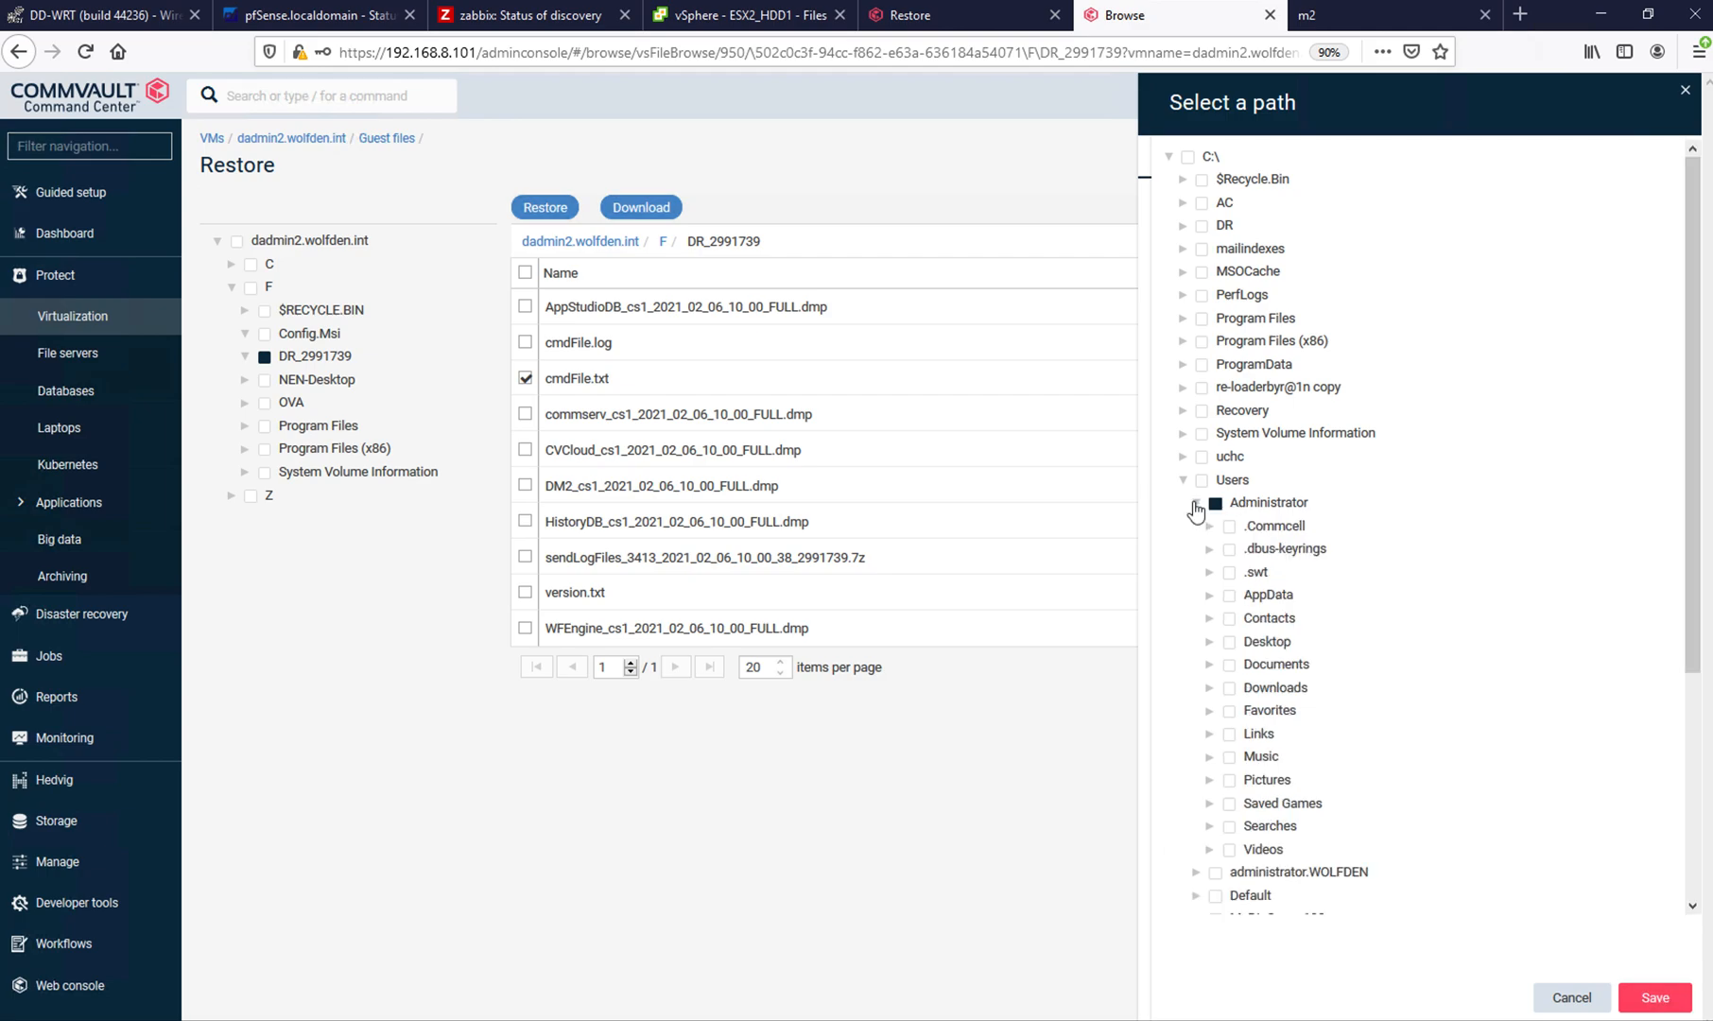
pyautogui.click(1279, 643)
pyautogui.click(1657, 997)
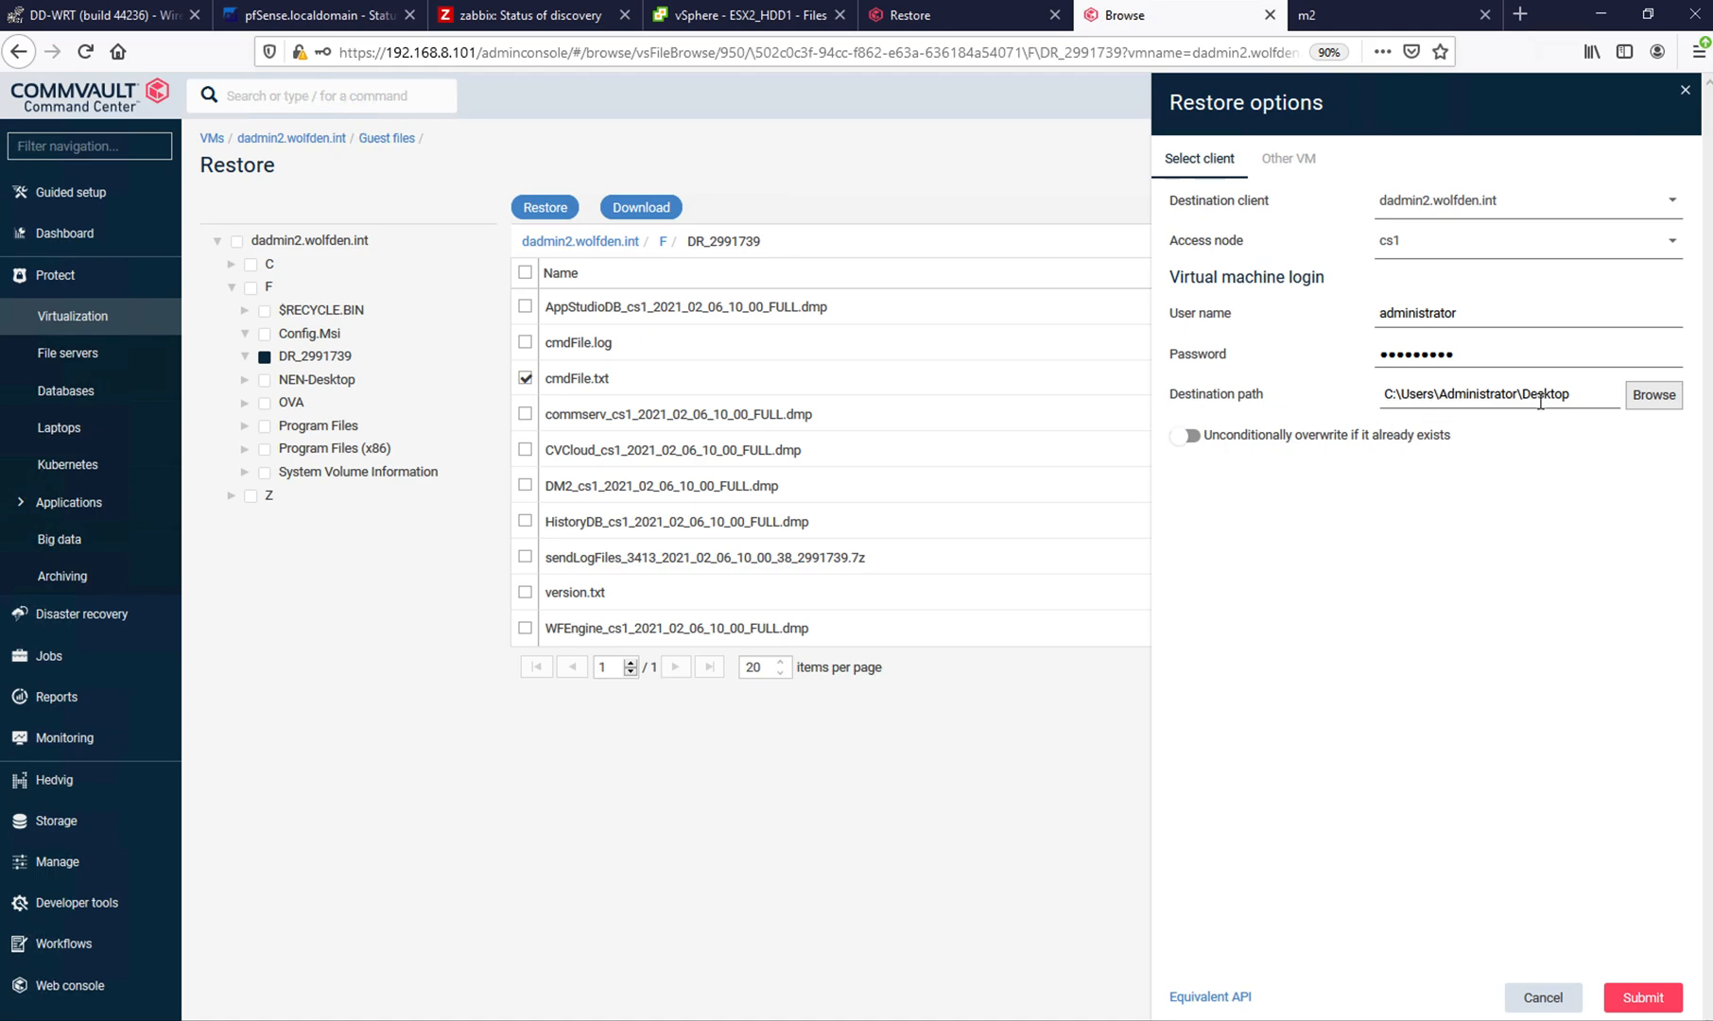
pyautogui.click(1650, 1002)
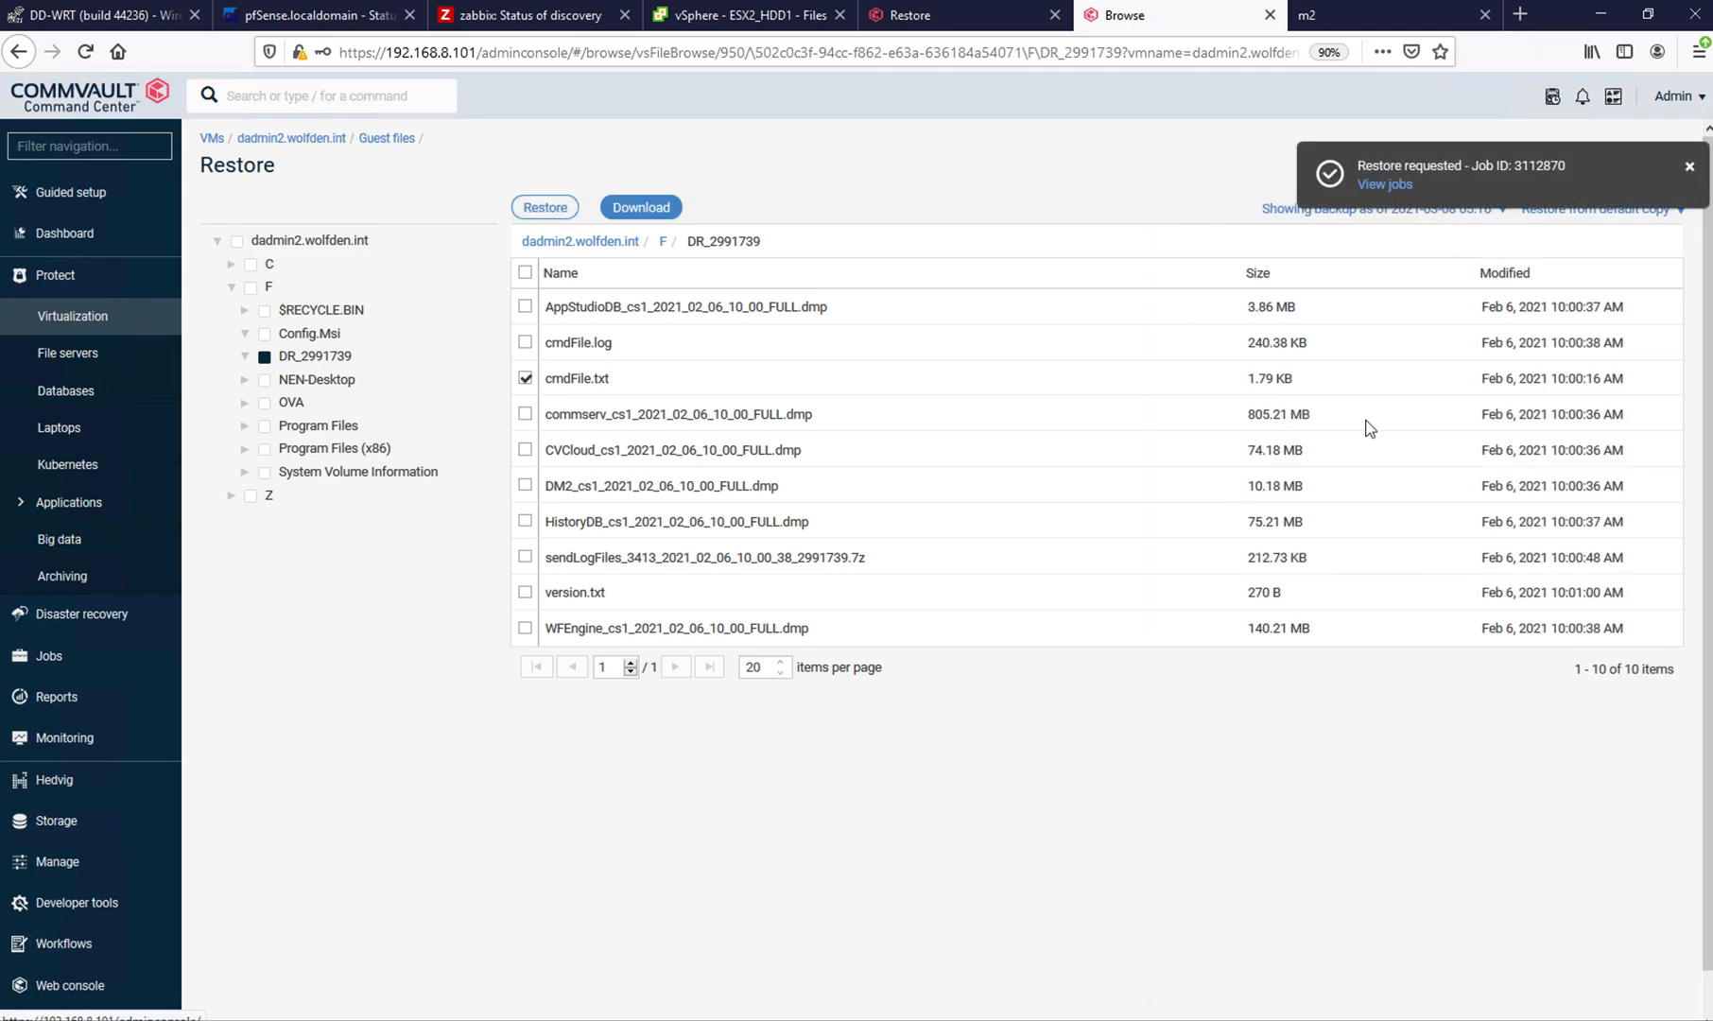
# - View the restore job's details and check the Windows desktop for the restored cmdFile
pyautogui.click(1376, 188)
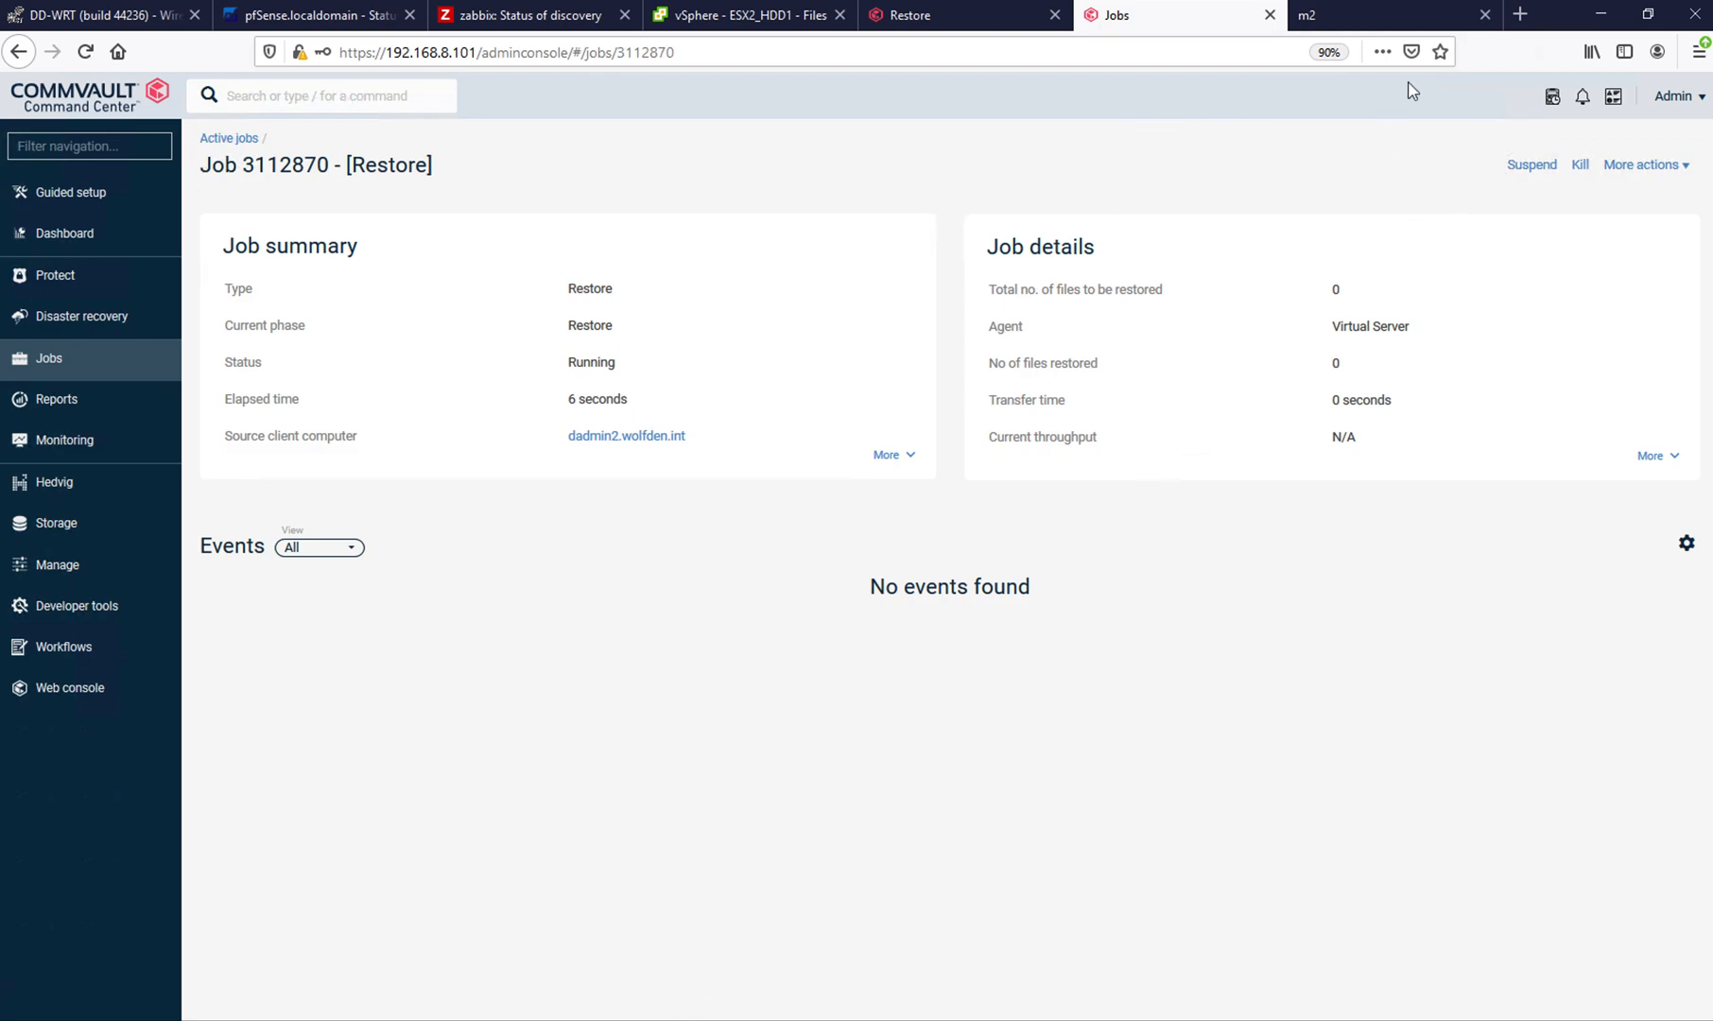
pyautogui.click(1649, 14)
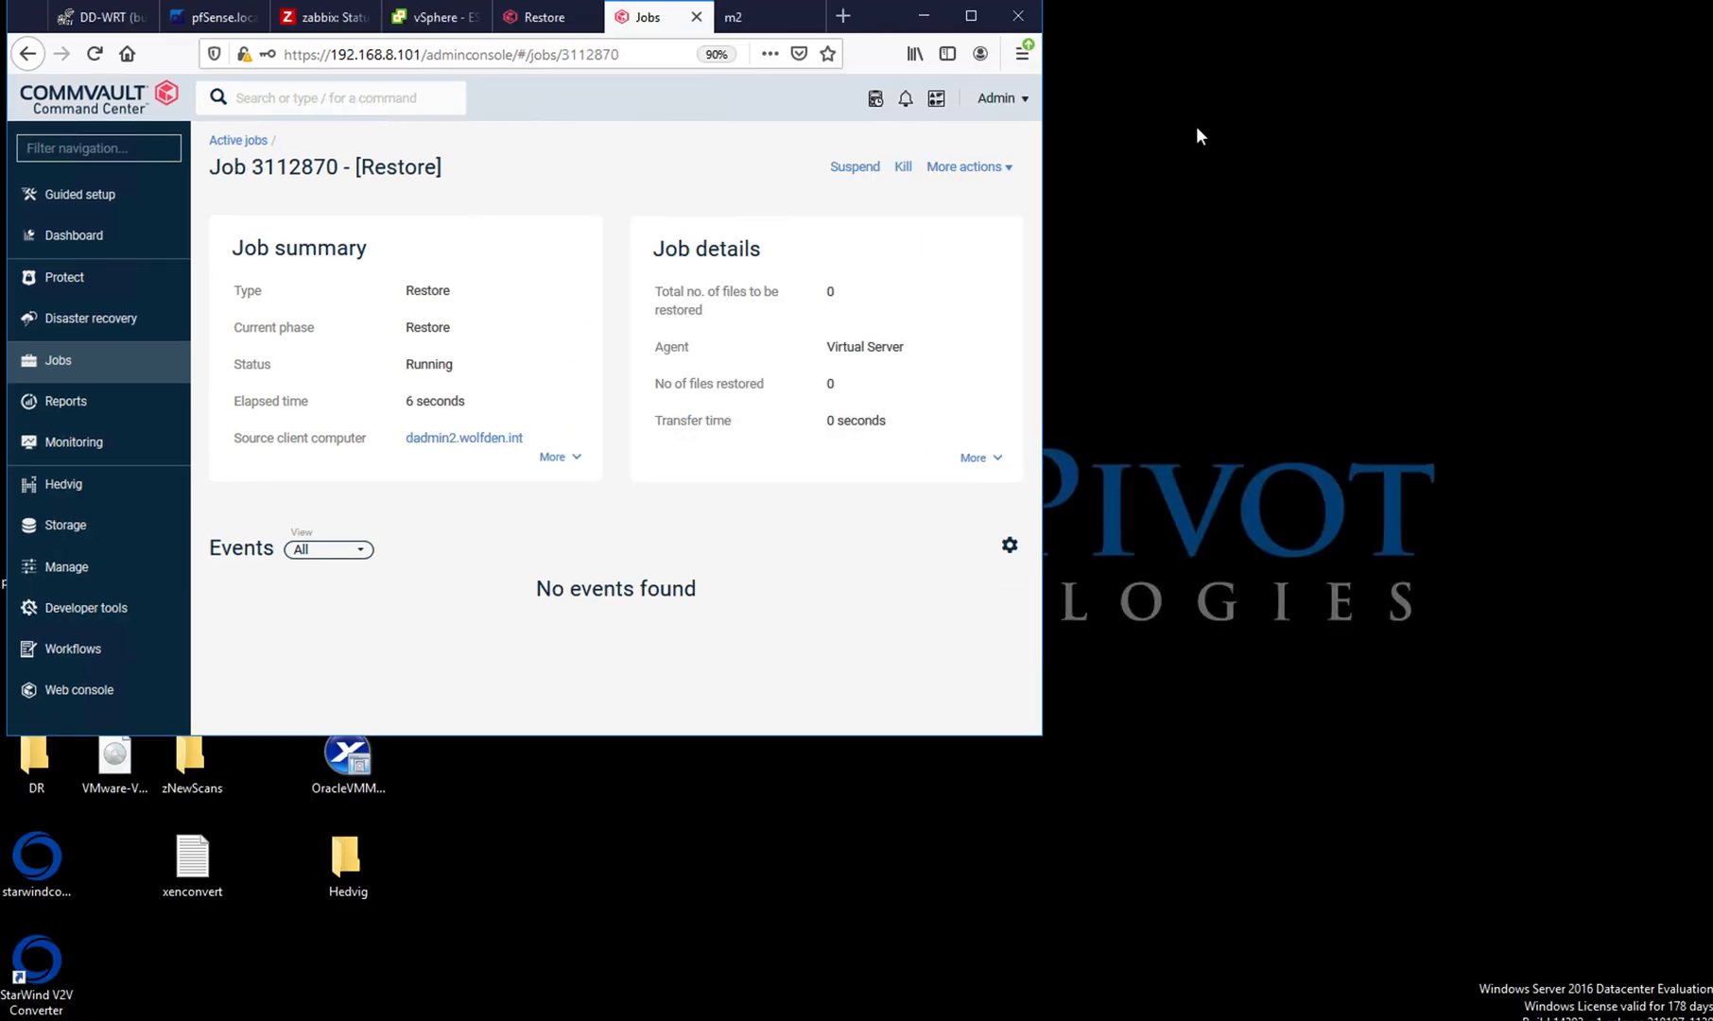
pyautogui.moveTo(887, 23); pyautogui.dragTo(1466, 31)
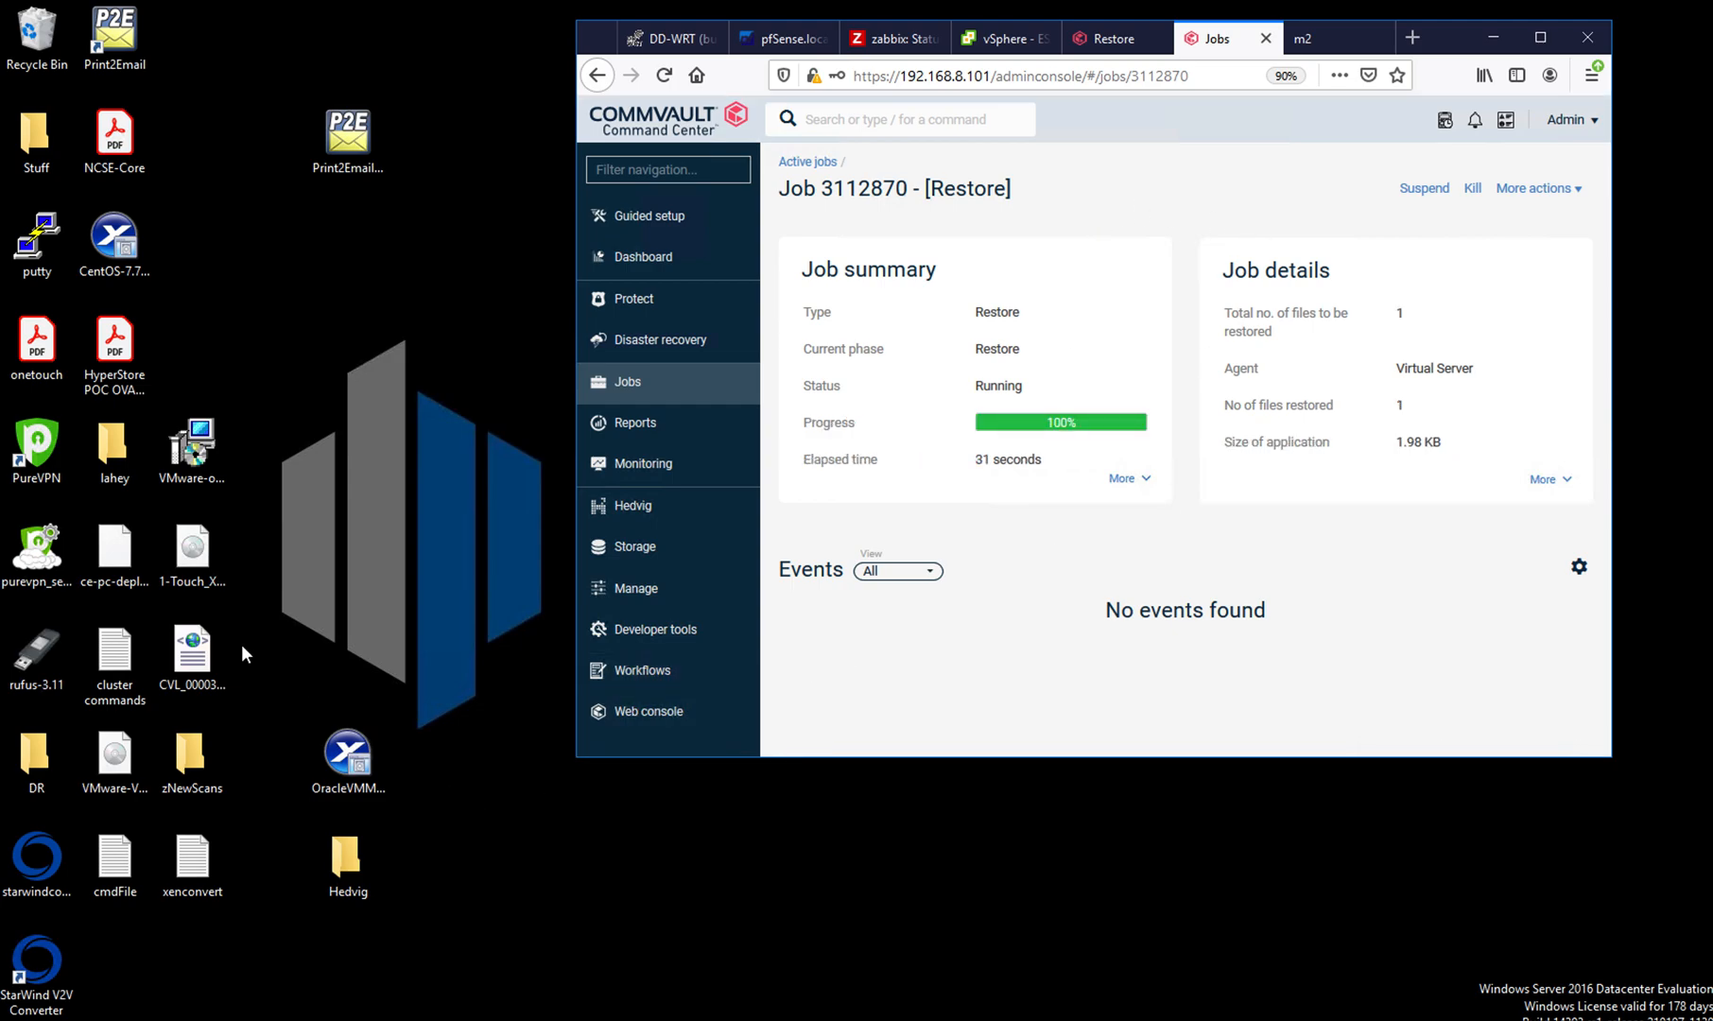
pyautogui.click(112, 870)
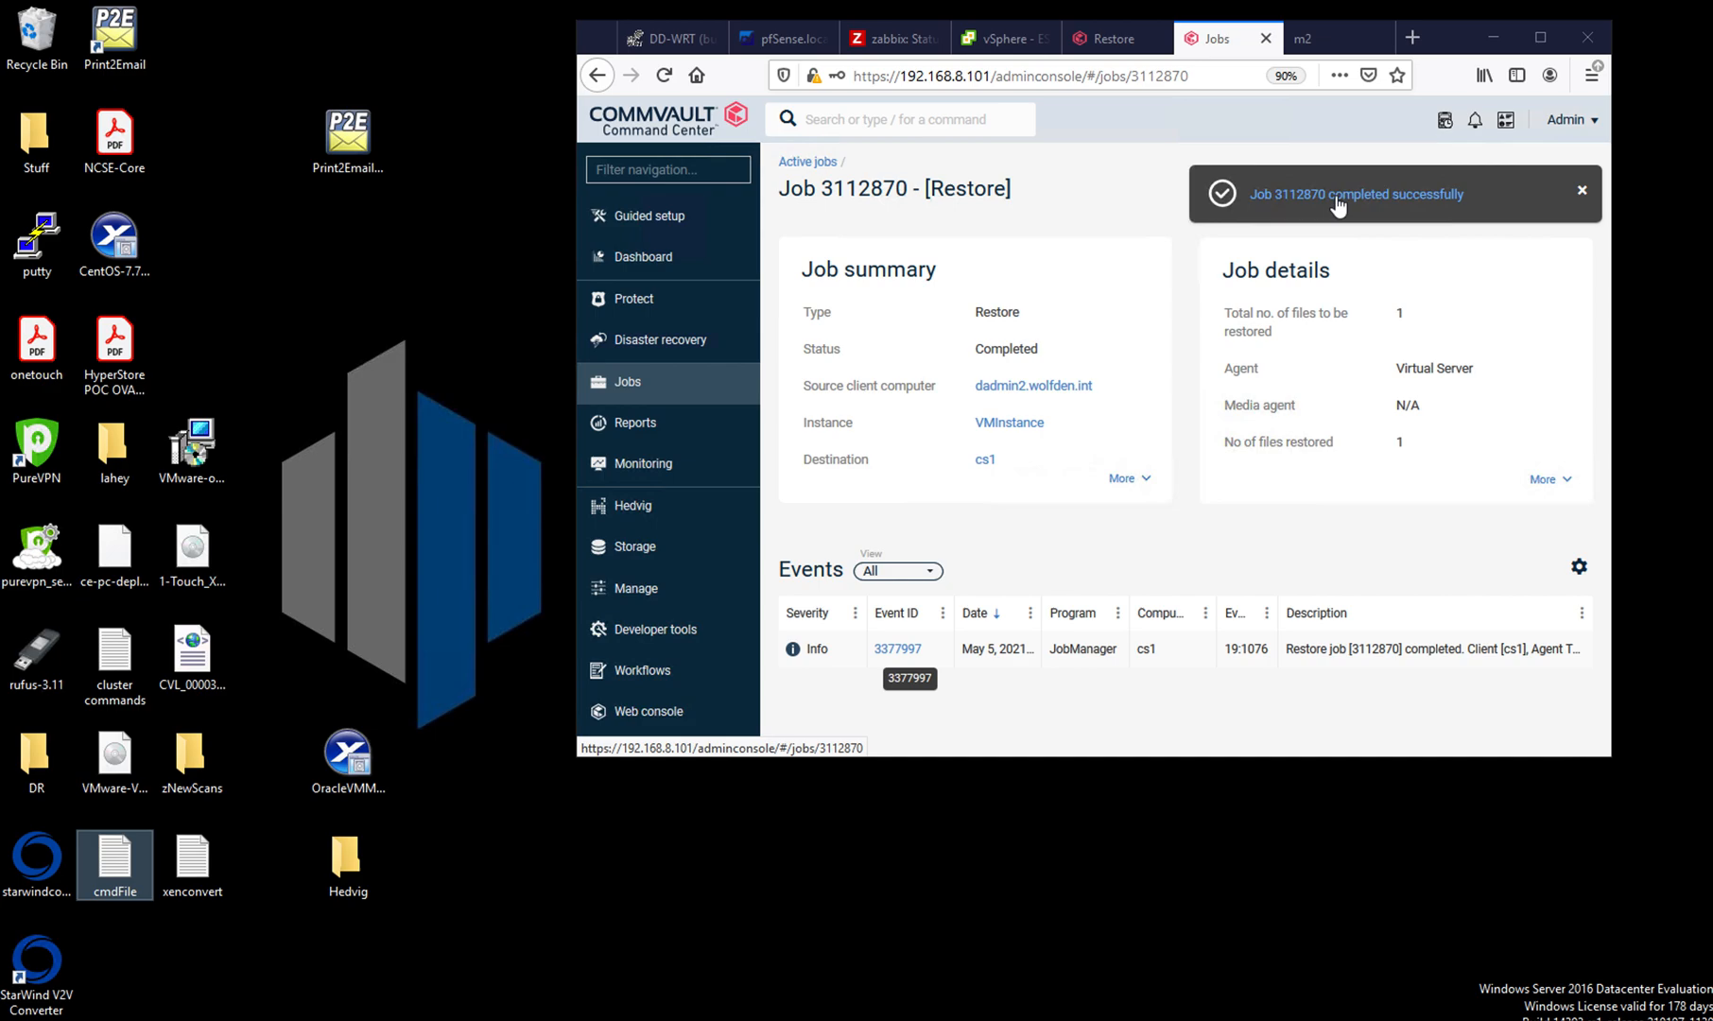
pyautogui.click(1541, 38)
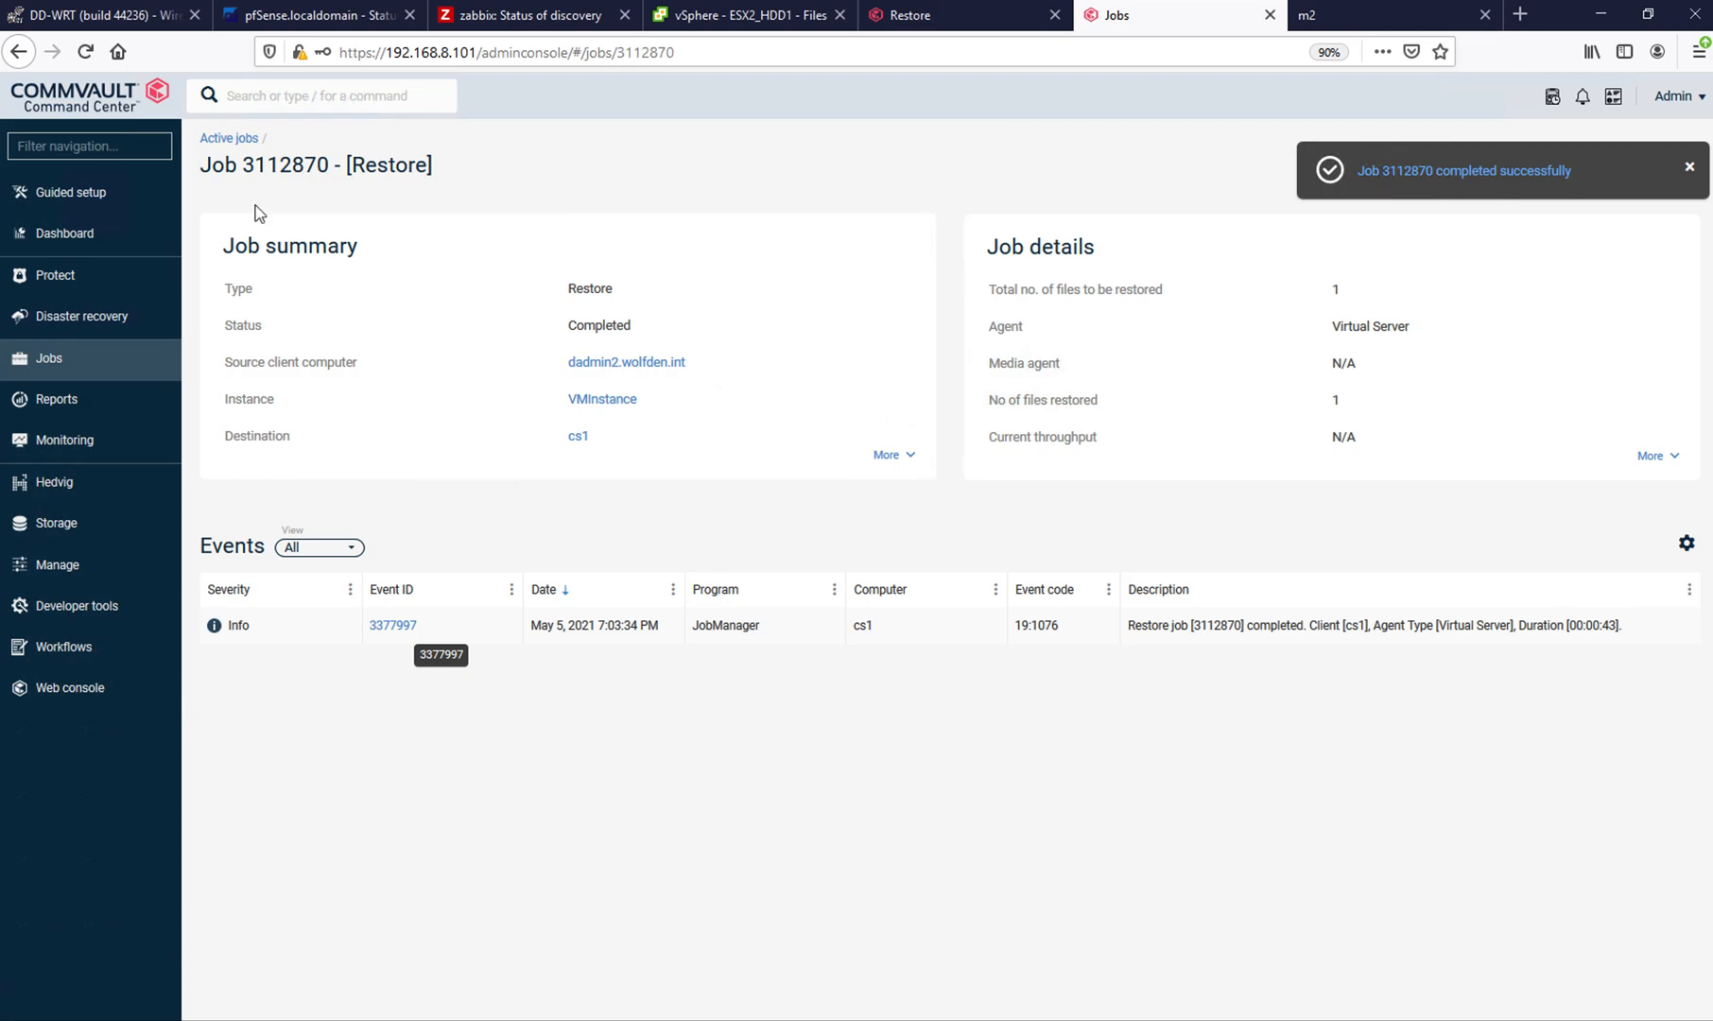
# - Return to the restore types, choose Attach disk to existing VM, and open the restore options for dadmin2.wolfden.int_1.vmdk
pyautogui.rightClick(19, 53)
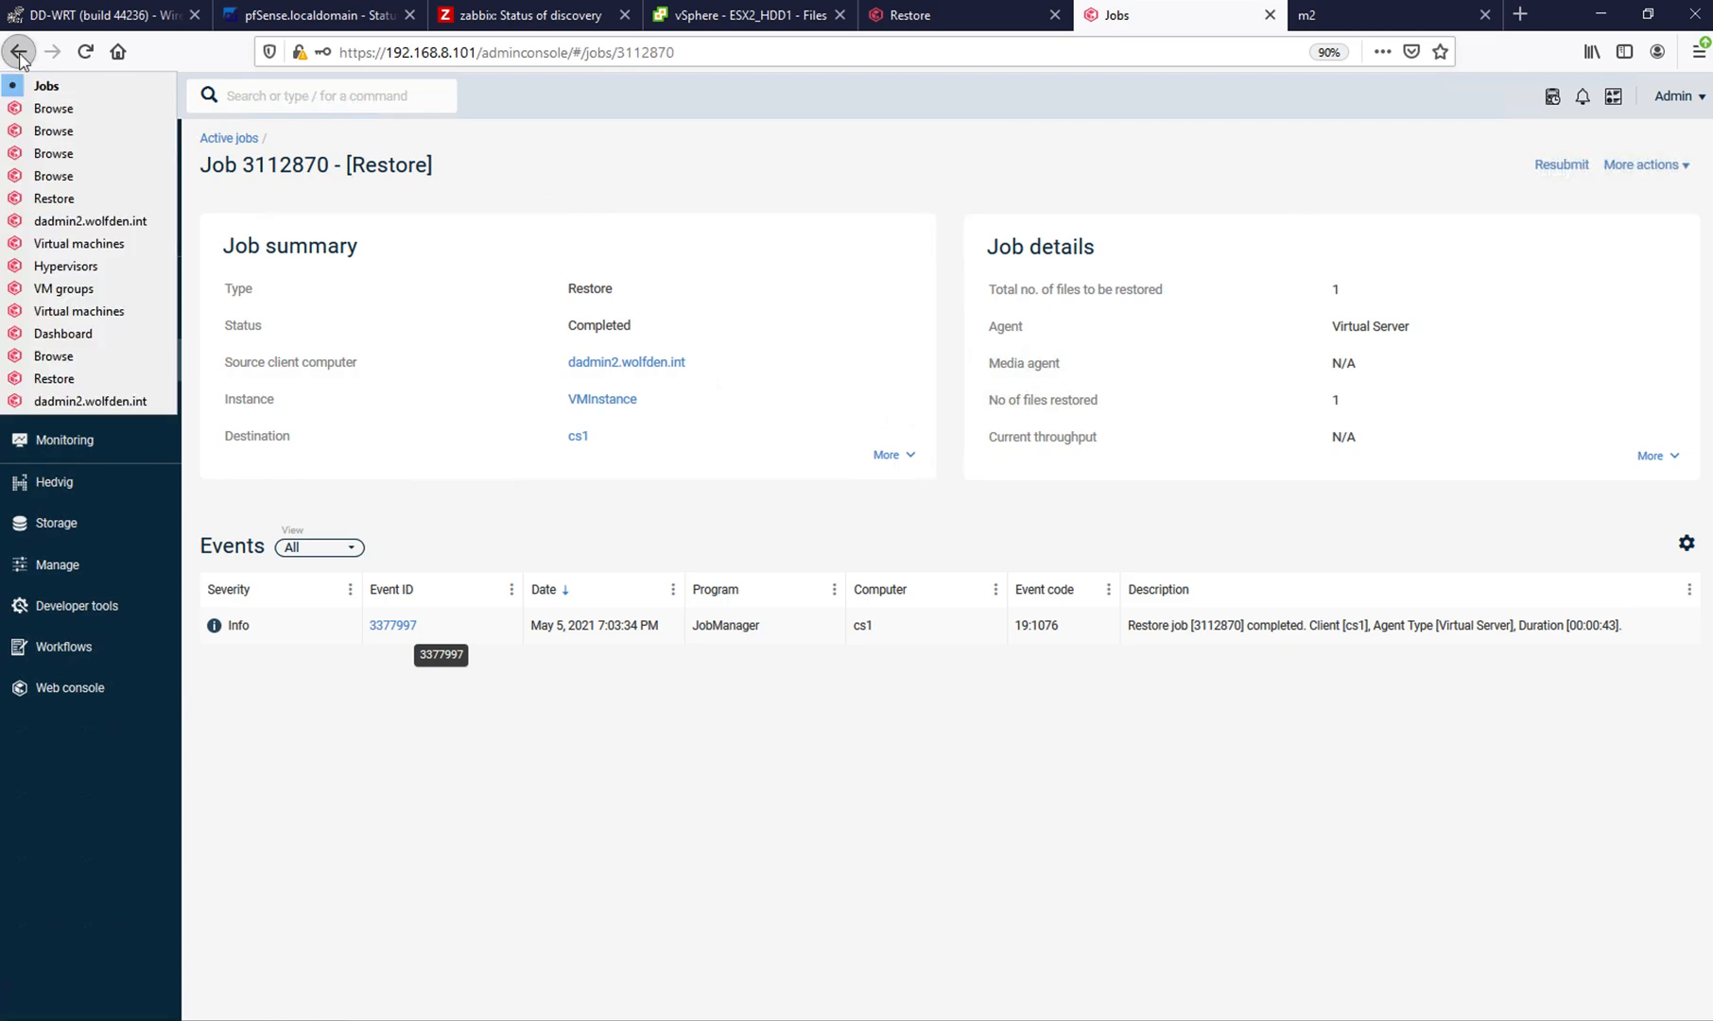
pyautogui.click(45, 198)
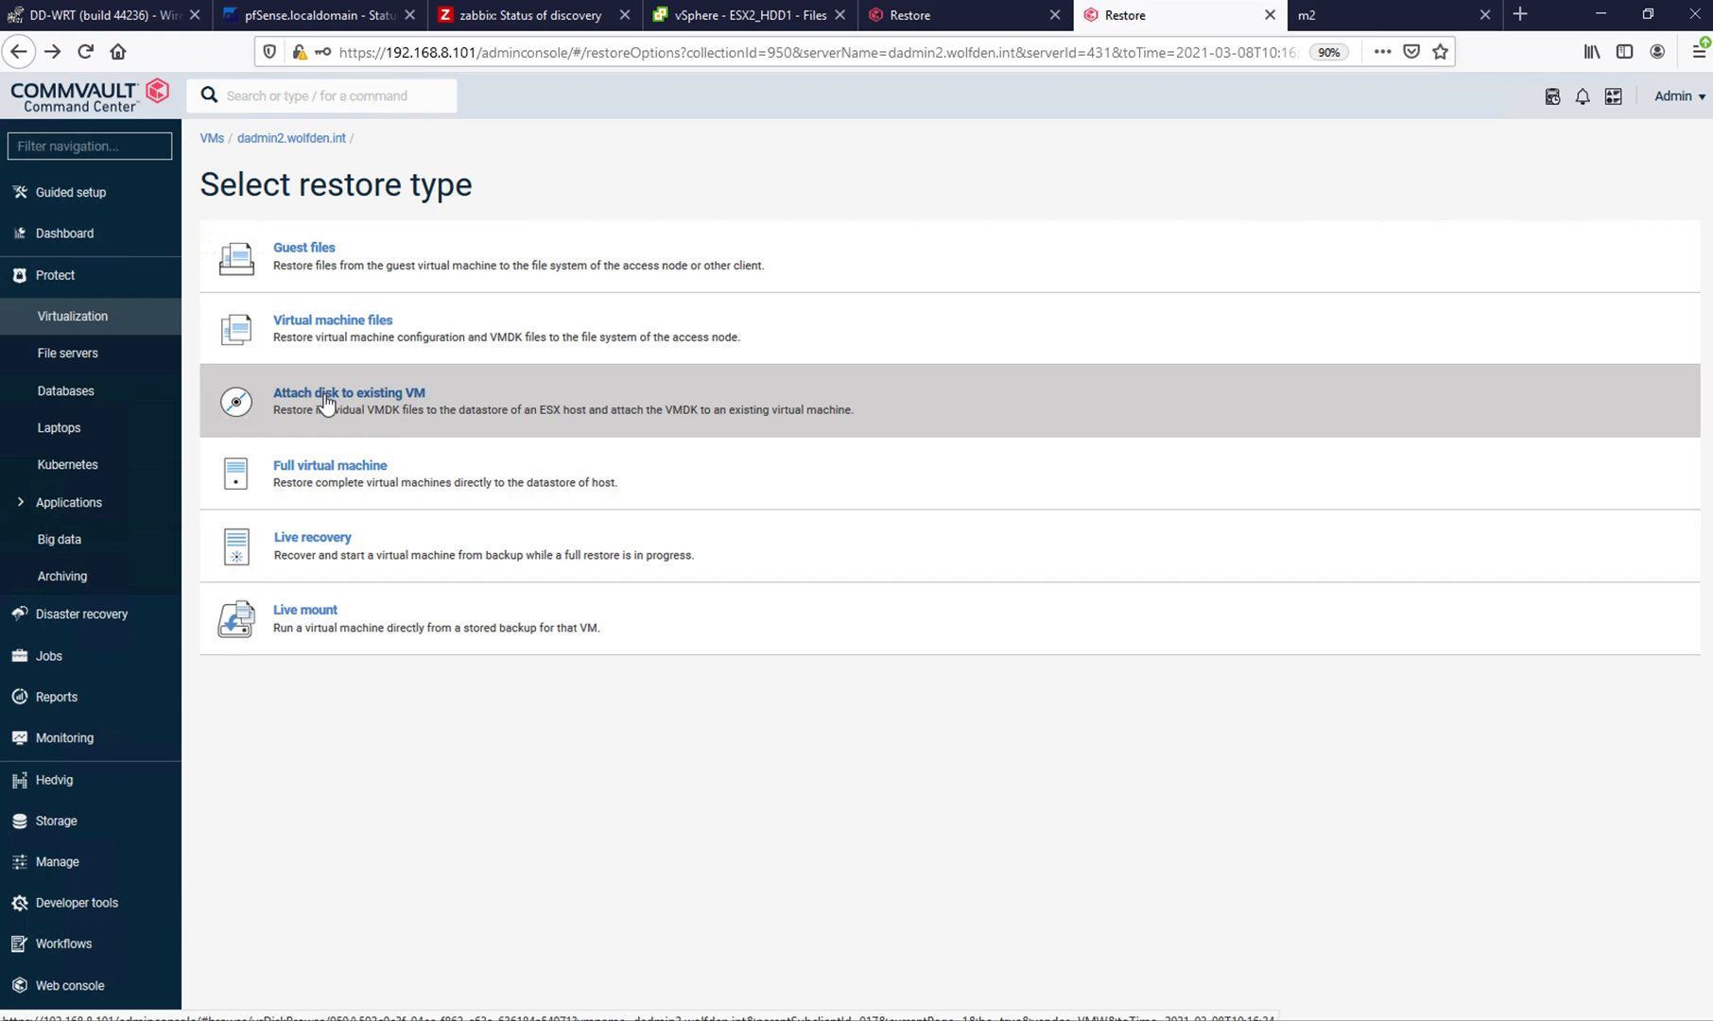
pyautogui.click(326, 397)
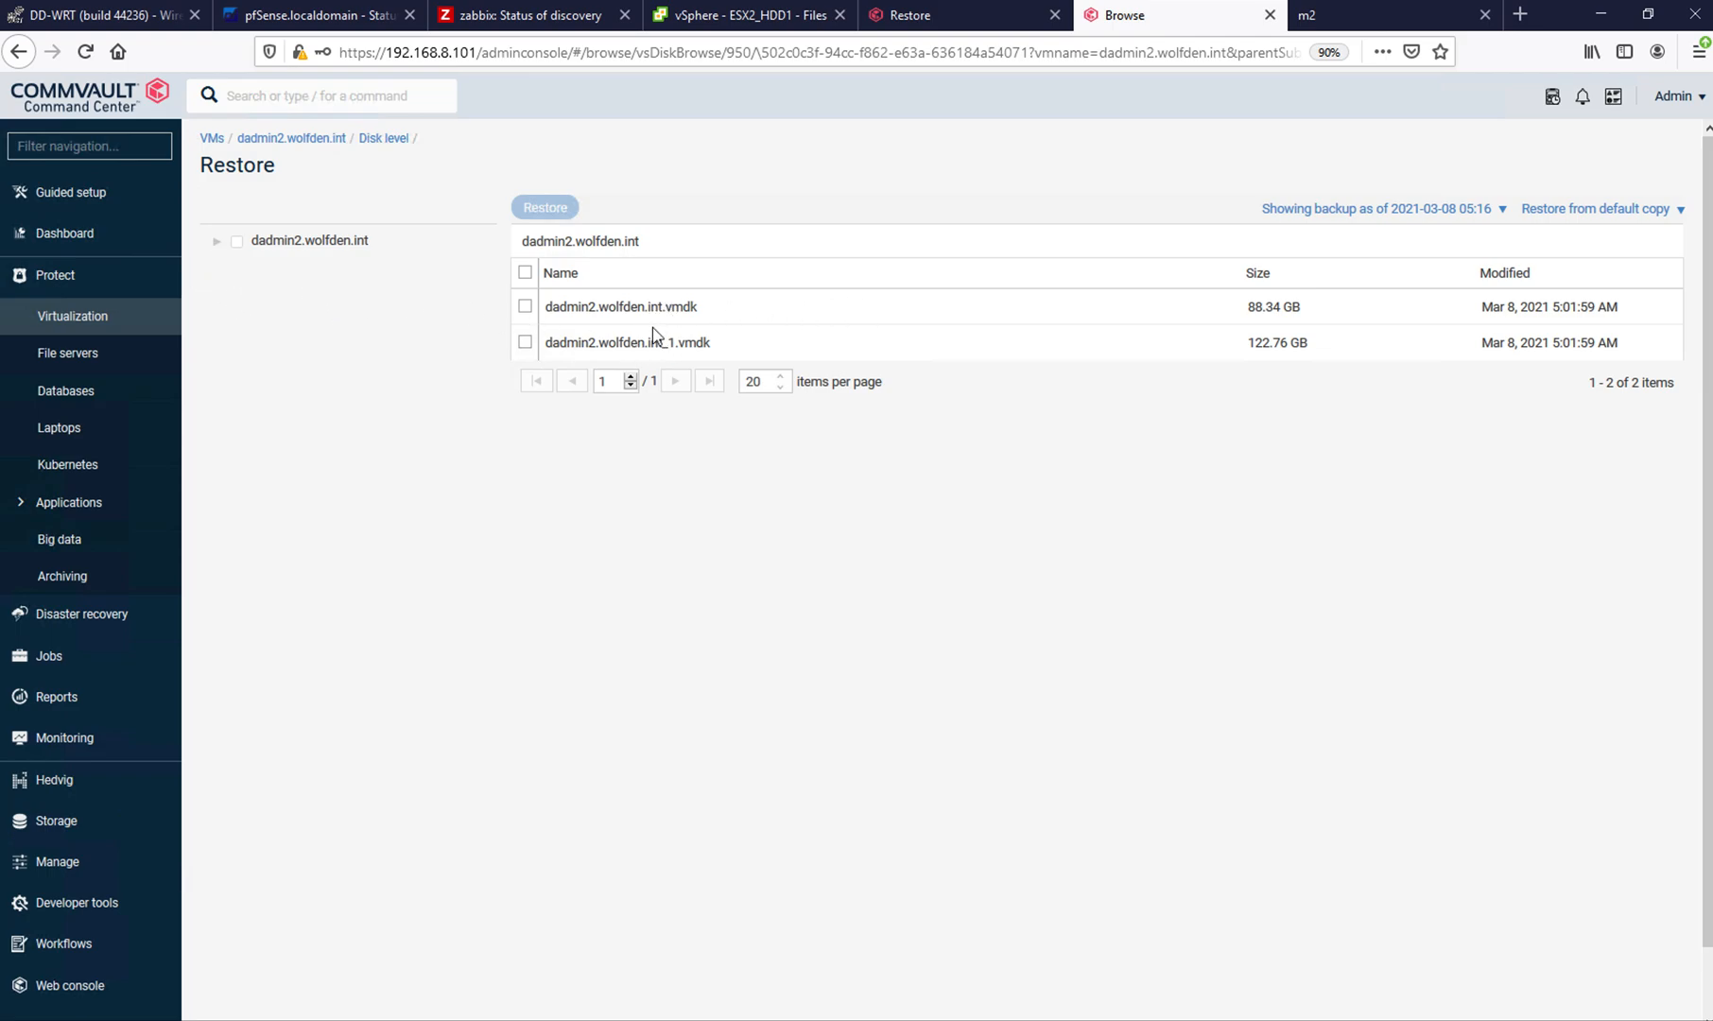
pyautogui.click(526, 346)
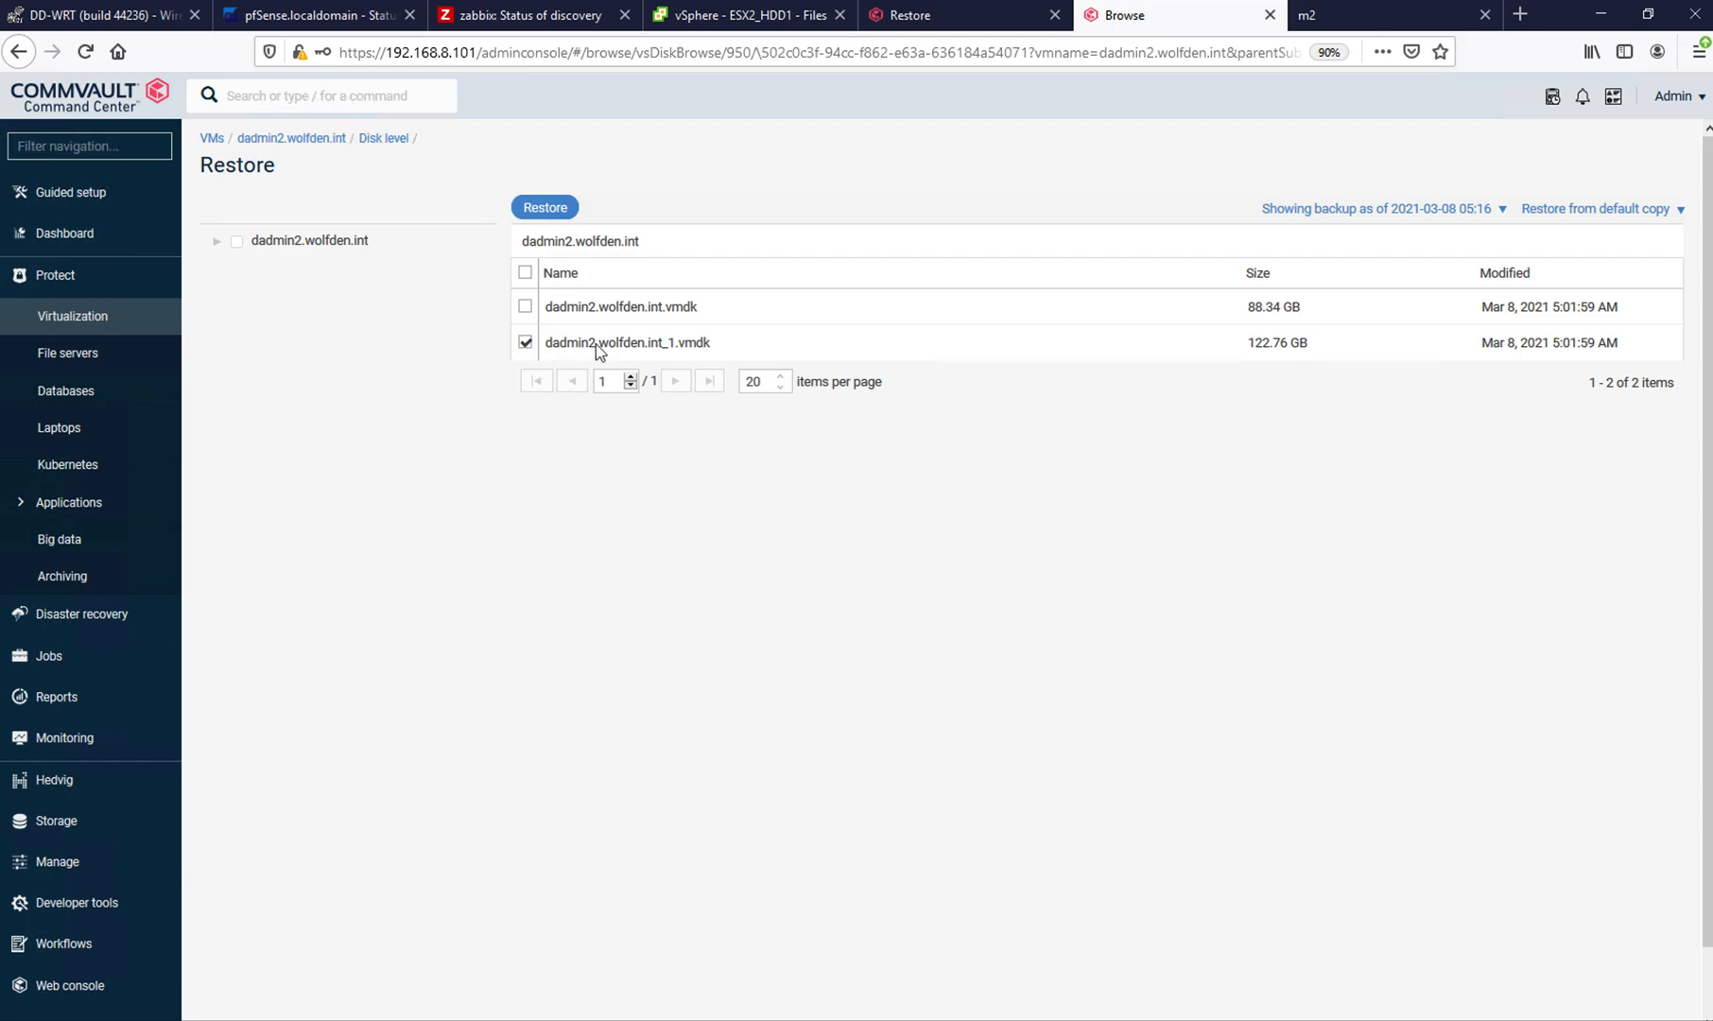
pyautogui.click(545, 210)
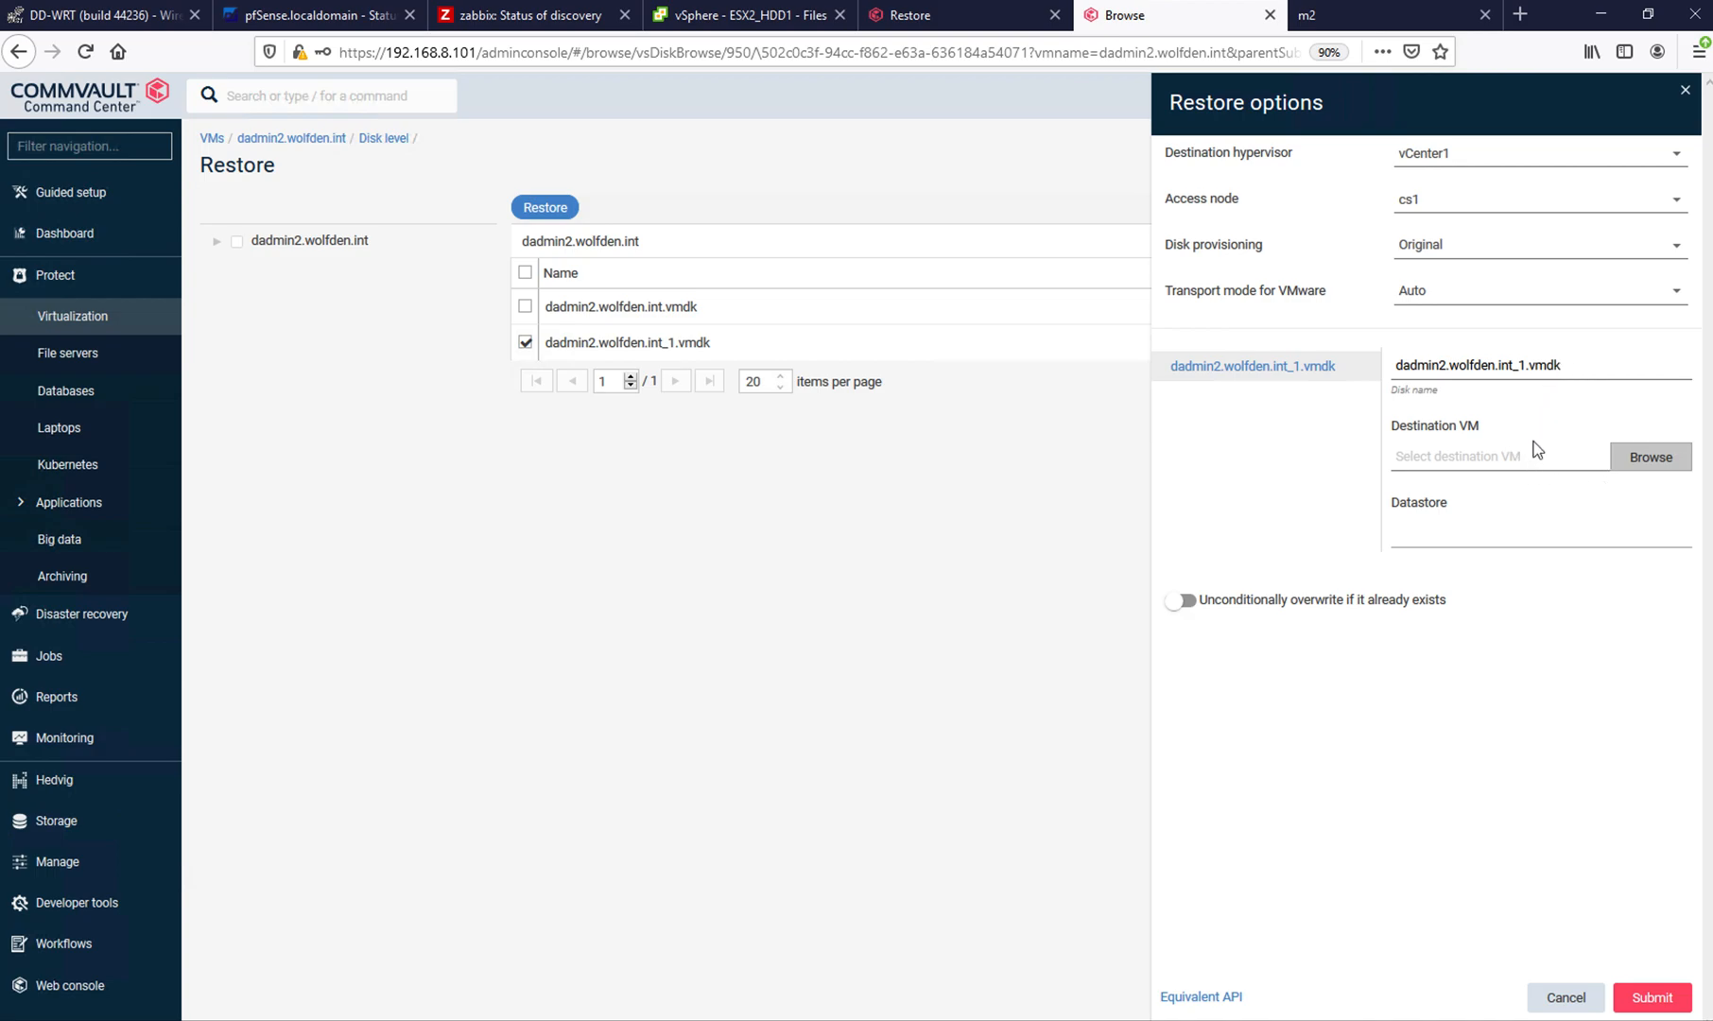
# - Set the destination VM for the restored disk to exch1 on host esx3.wolfden.int in Pomfret
pyautogui.click(1633, 462)
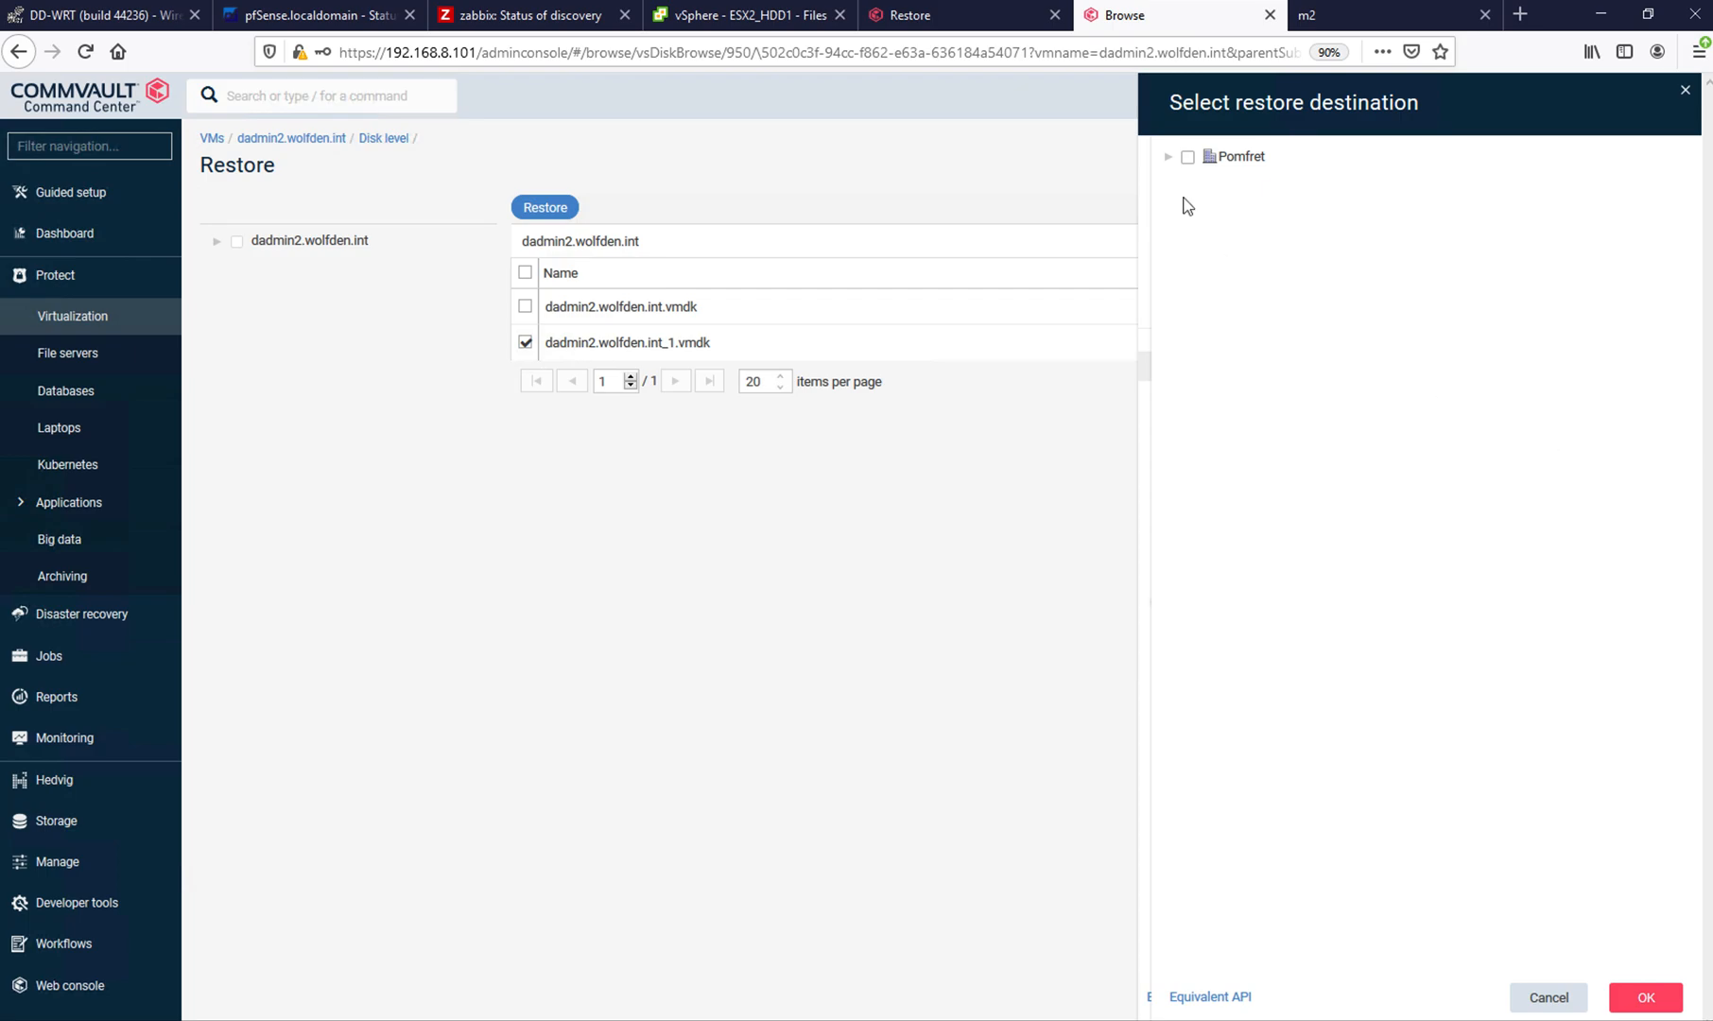
pyautogui.click(1169, 157)
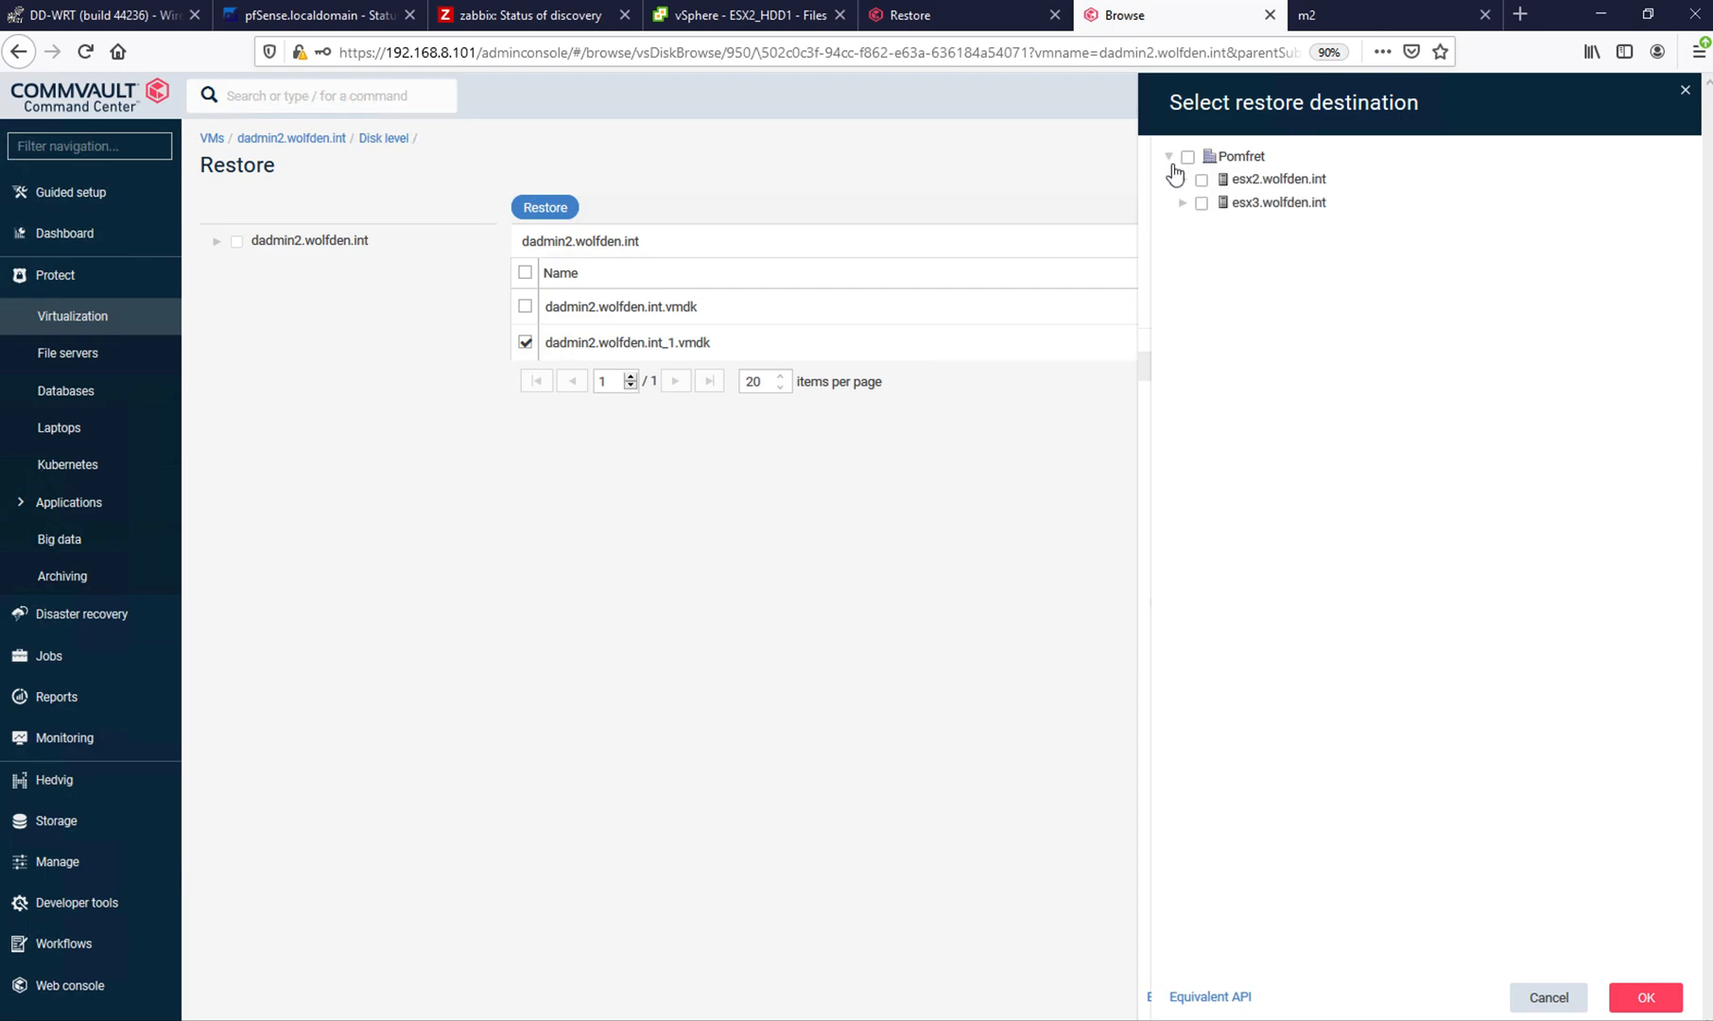
pyautogui.click(1183, 180)
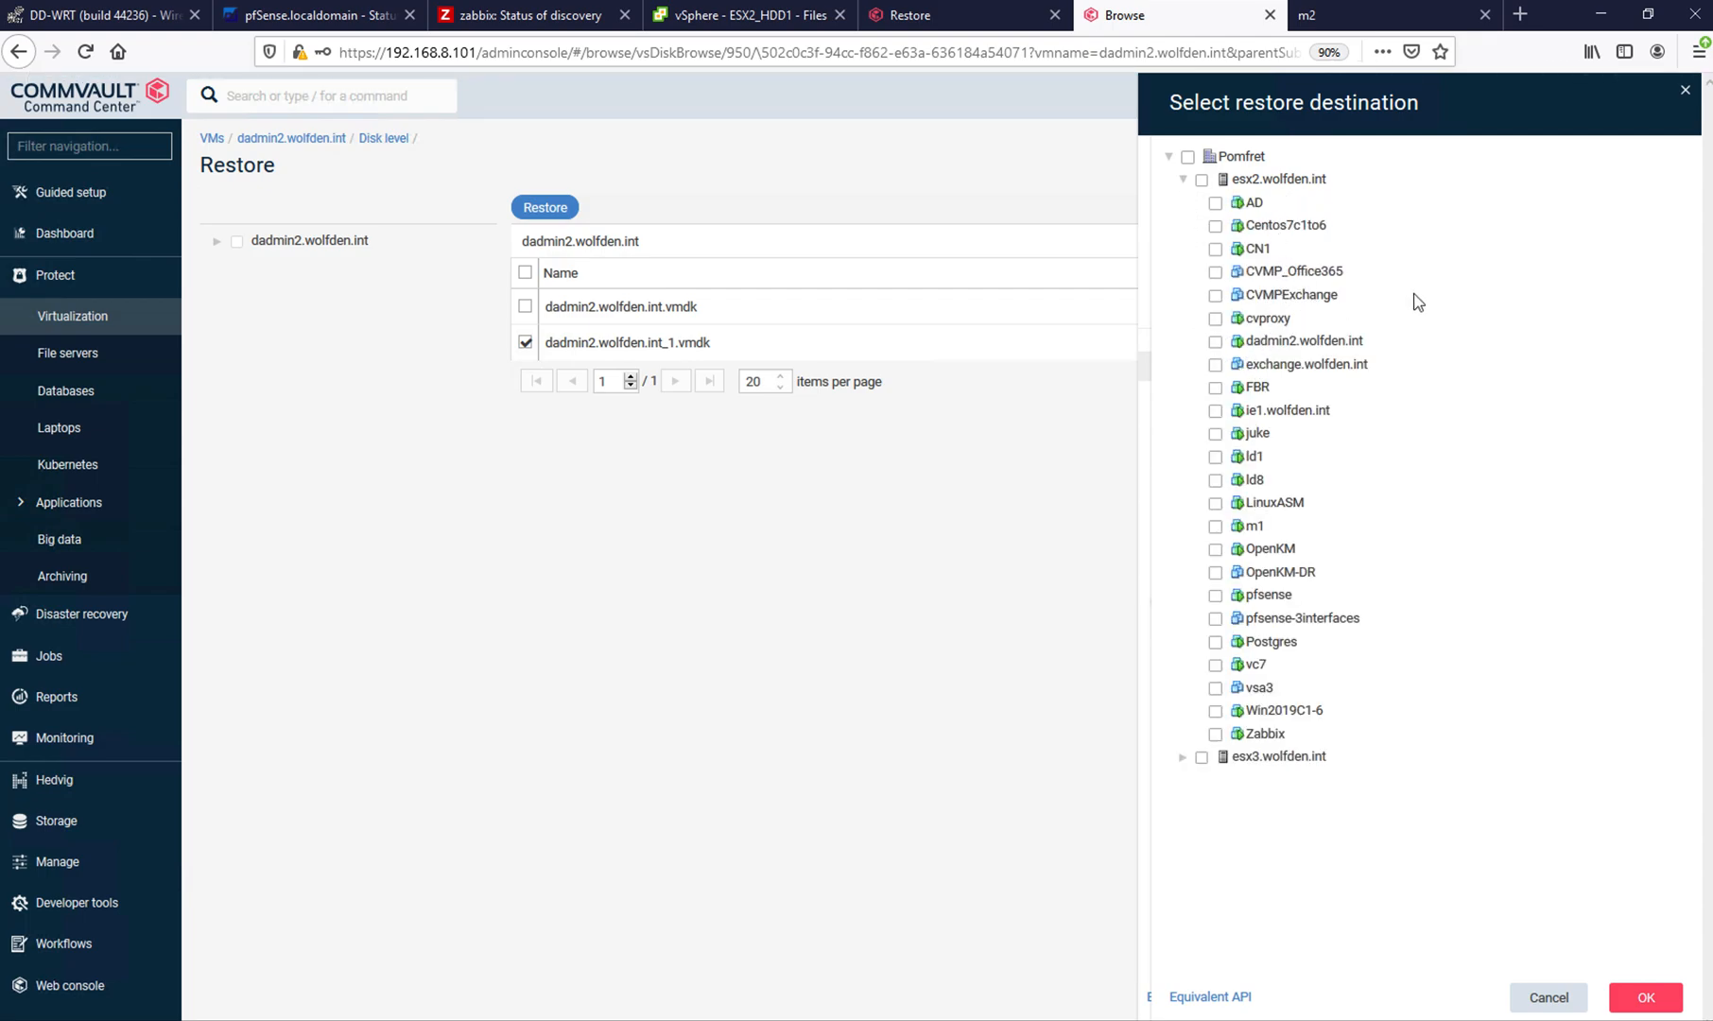
pyautogui.click(1184, 178)
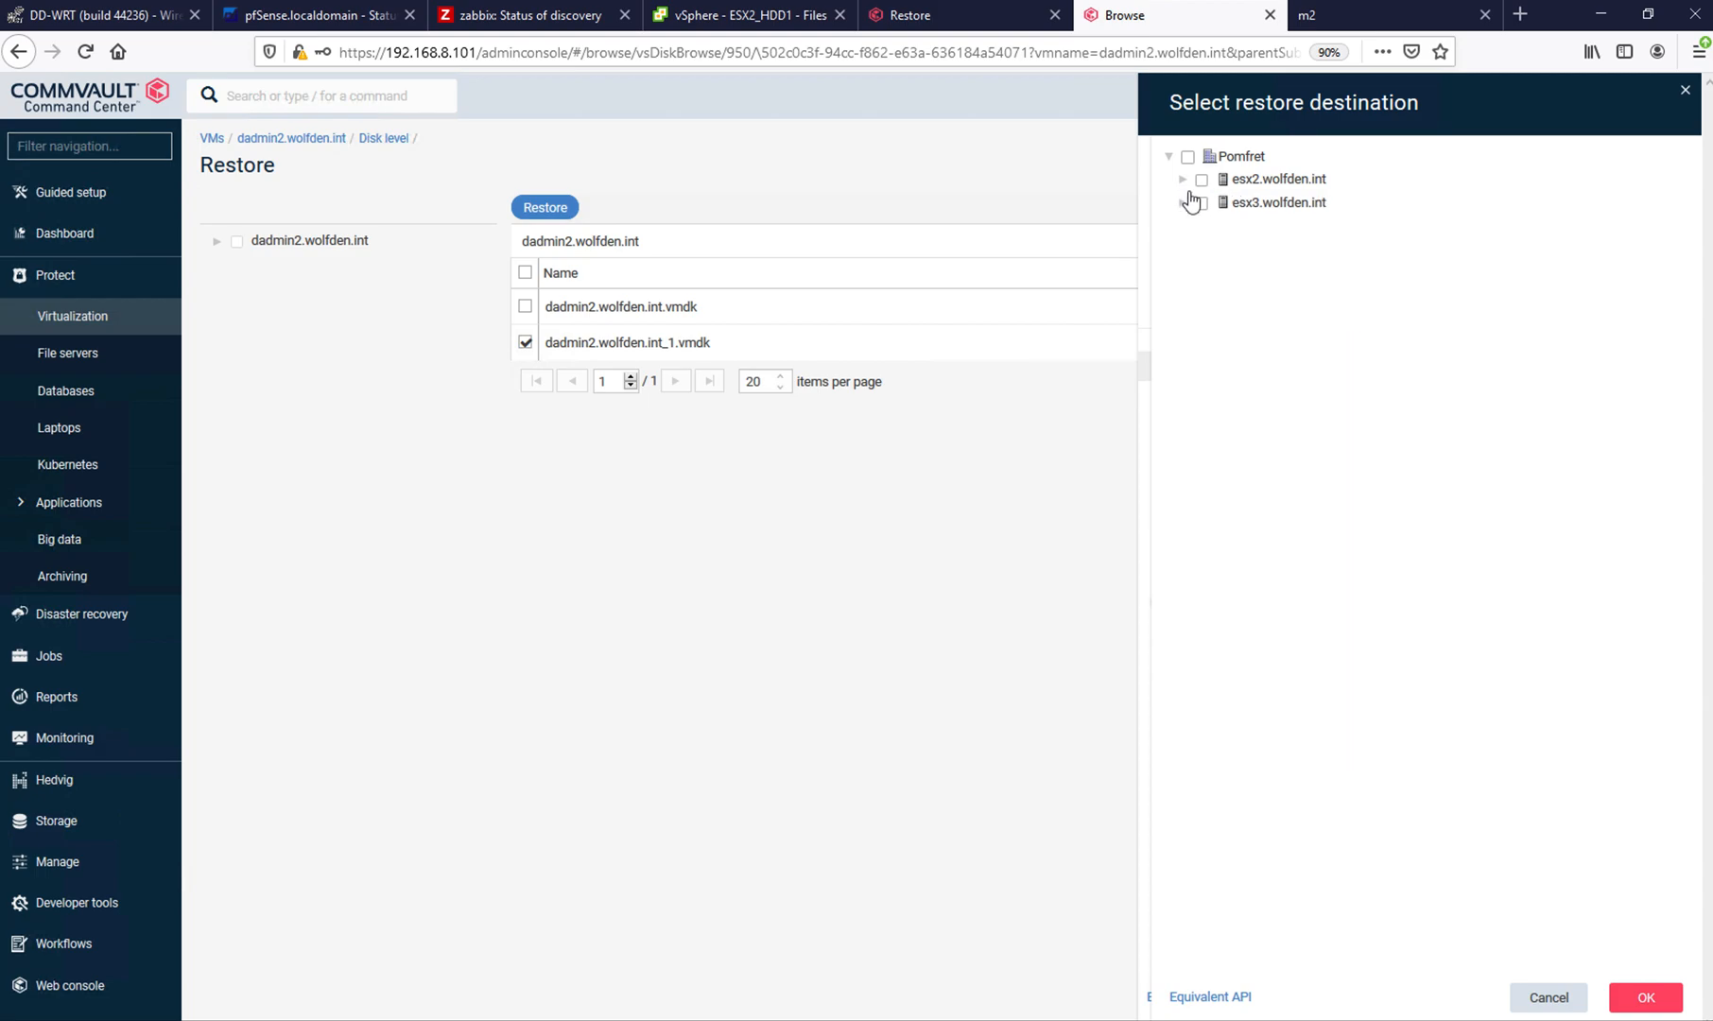
pyautogui.click(1181, 204)
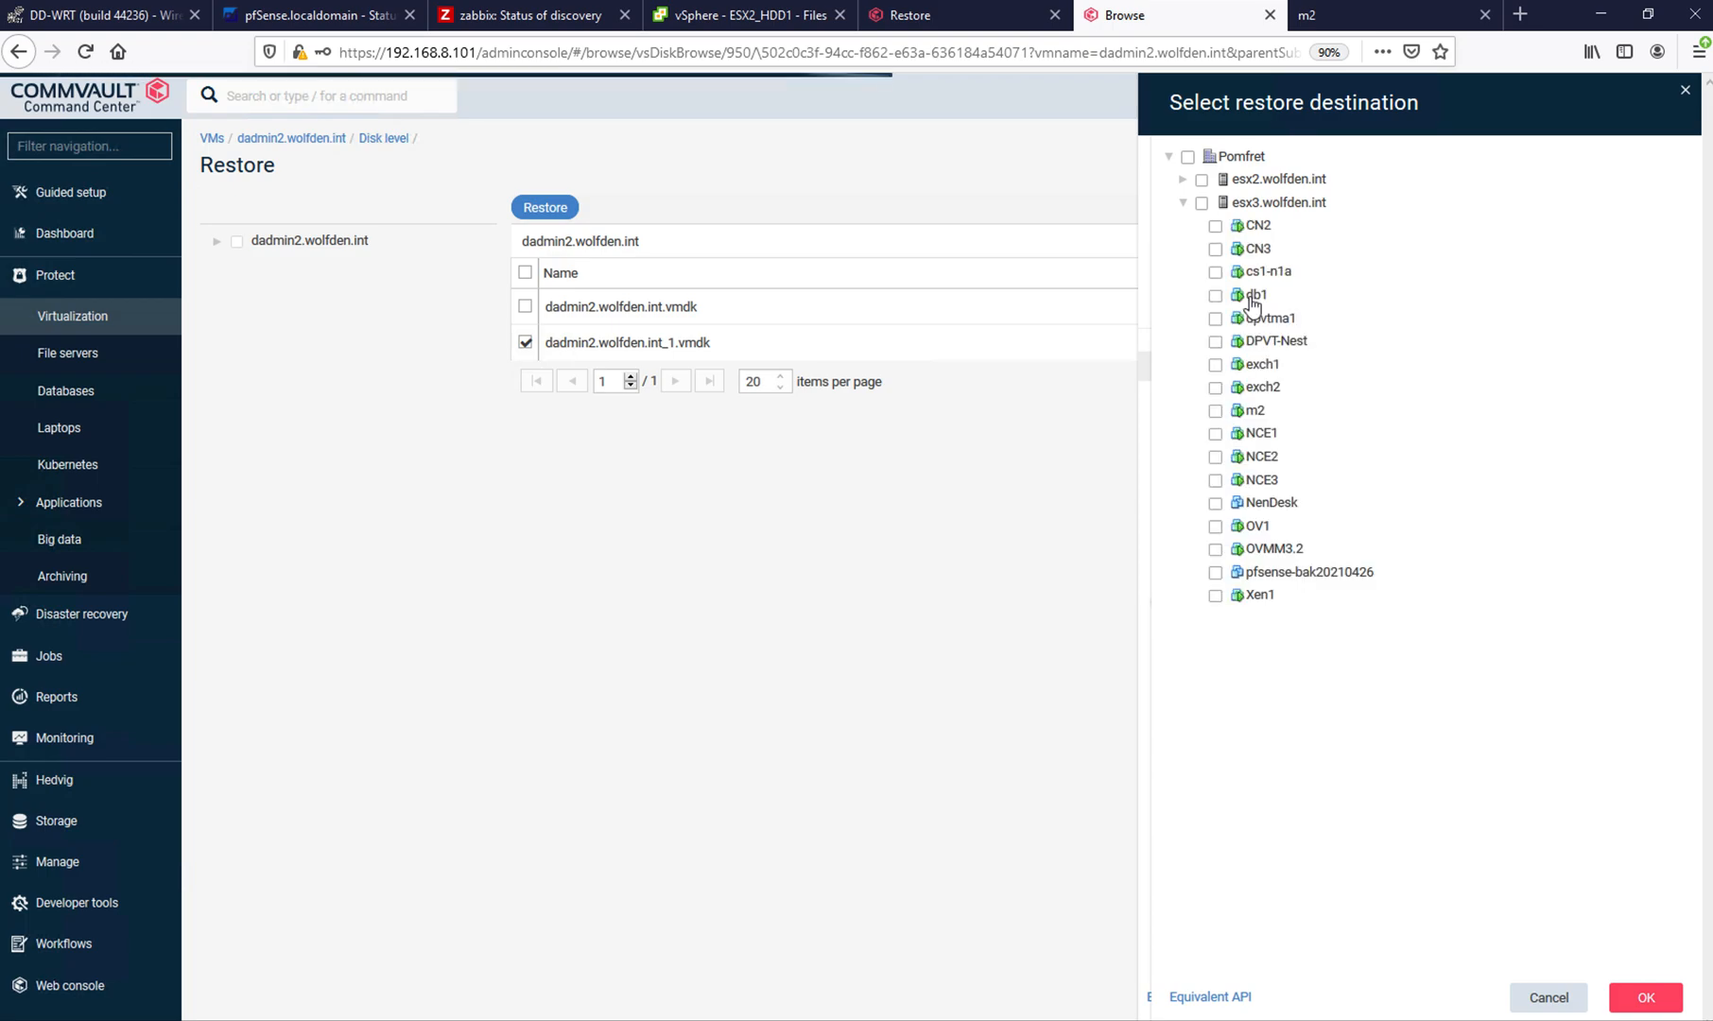
pyautogui.click(1261, 369)
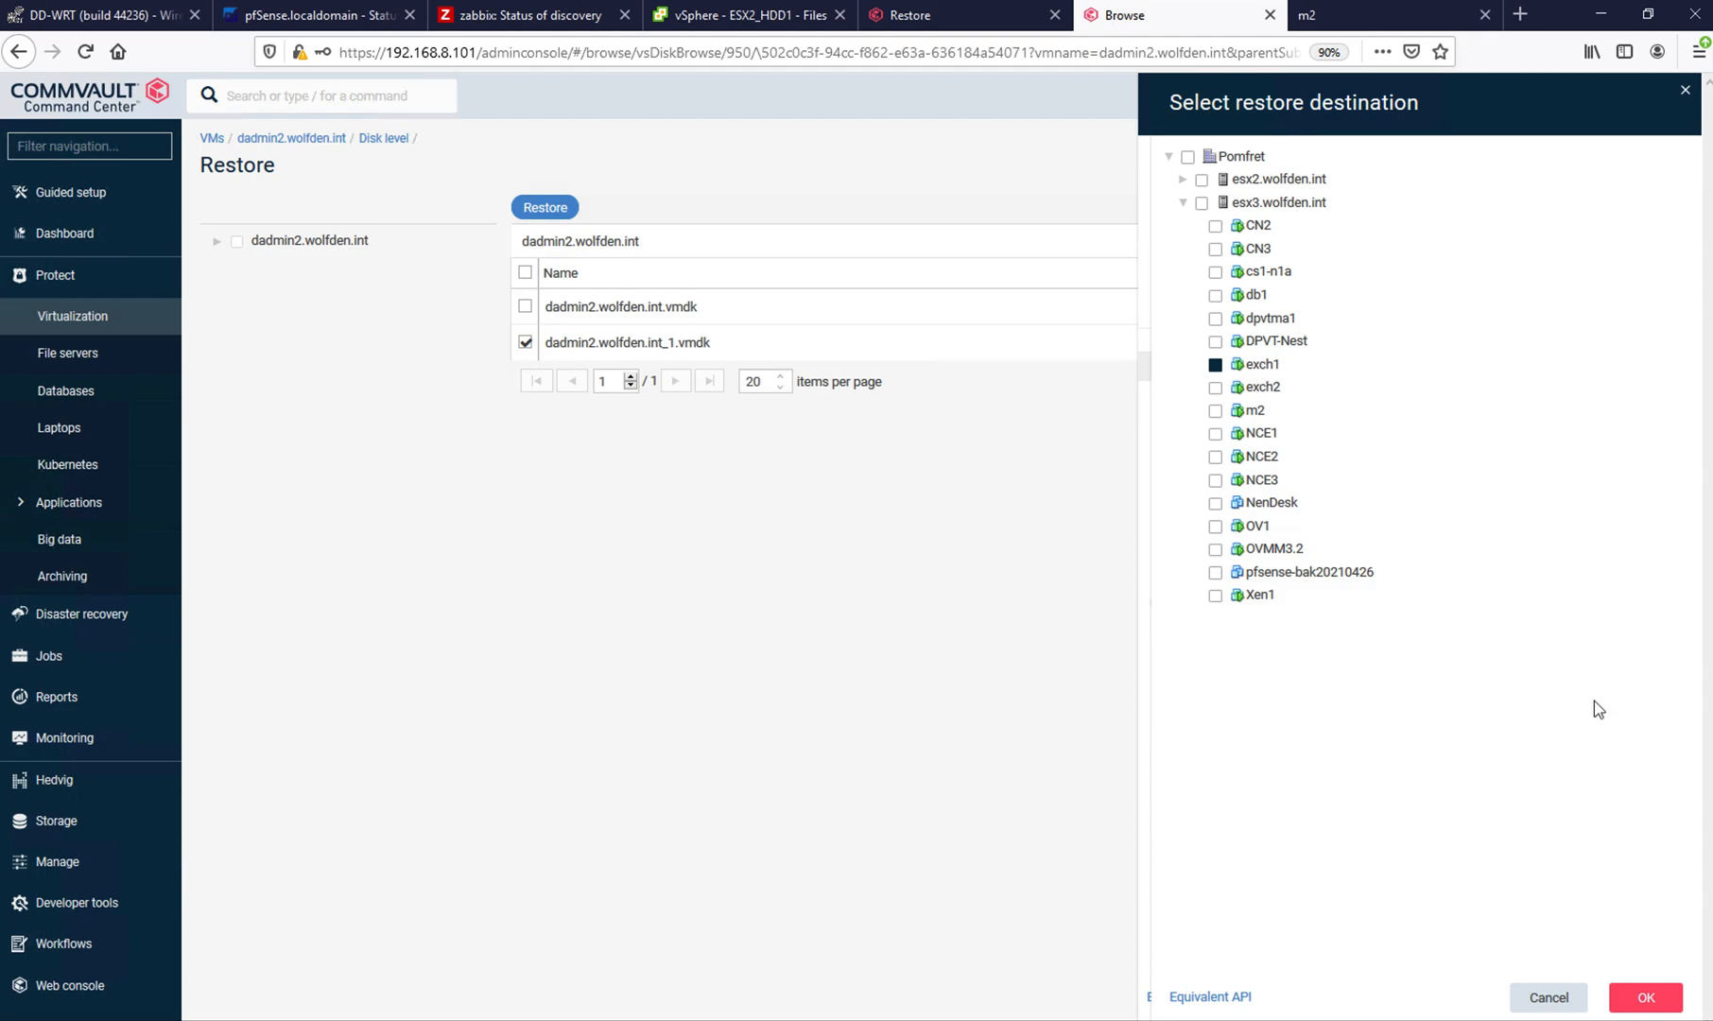
pyautogui.click(1647, 999)
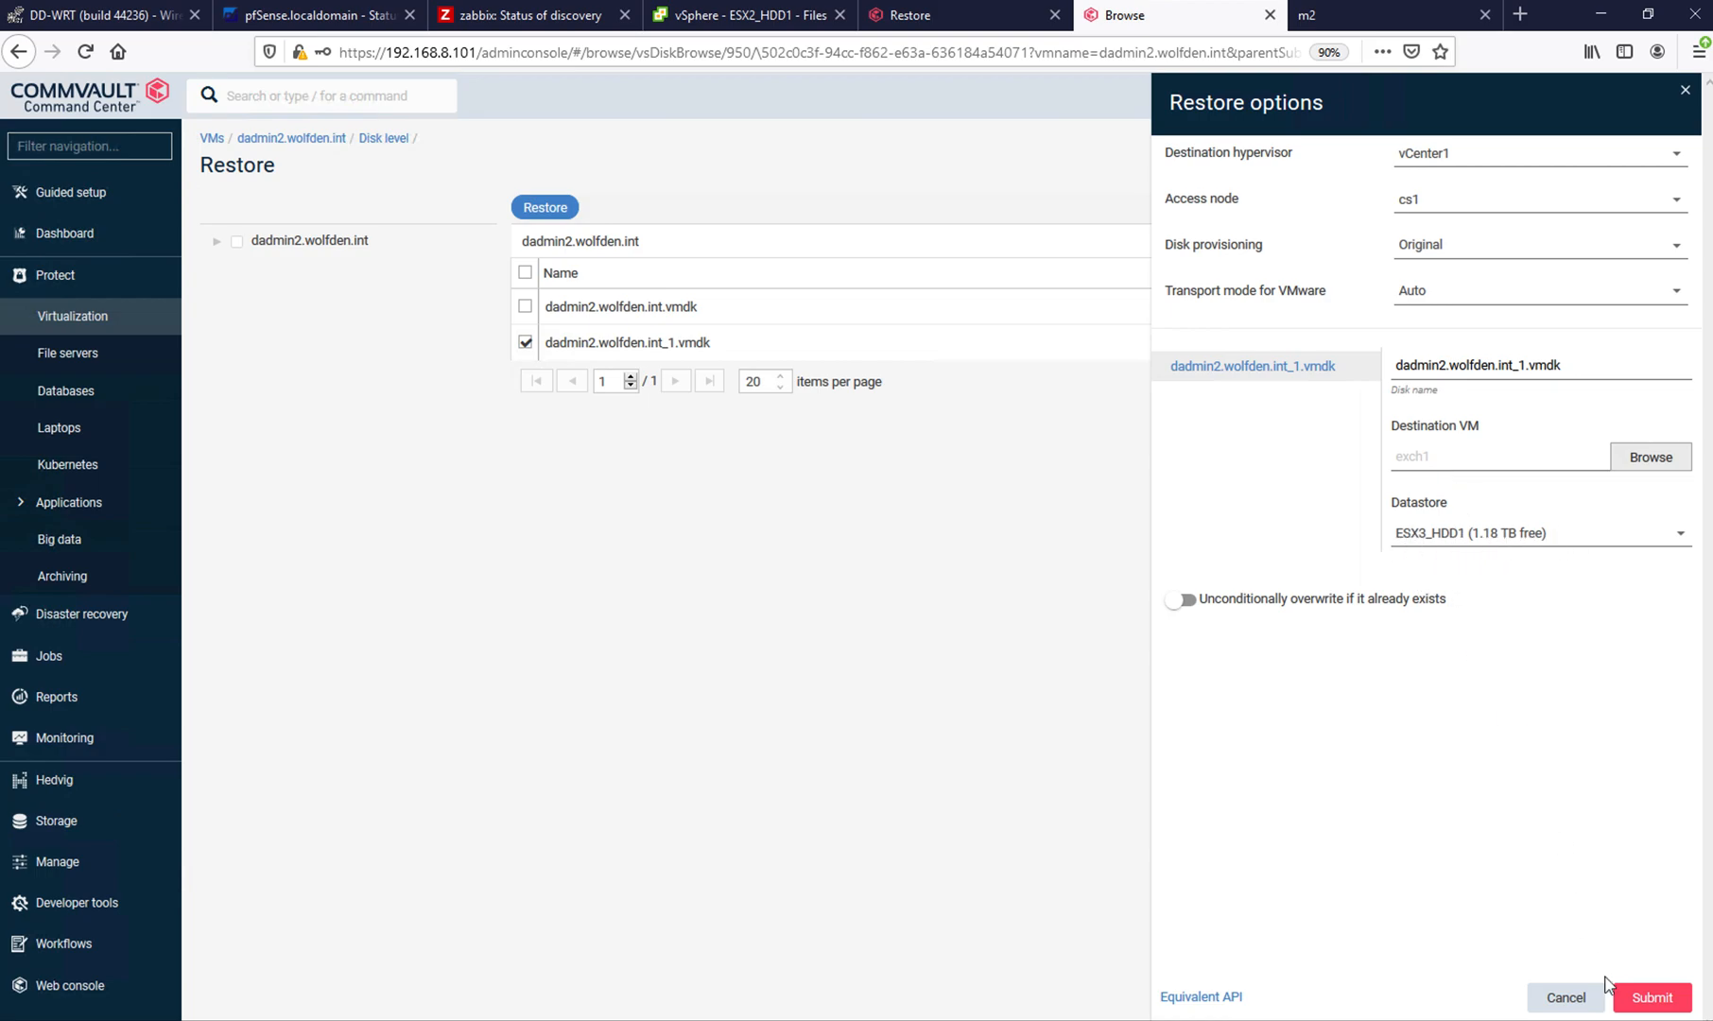
# - Submit the restore of dadmin2.wolfden.int_1.vmdk to exch1 and open its job details
pyautogui.click(1651, 1000)
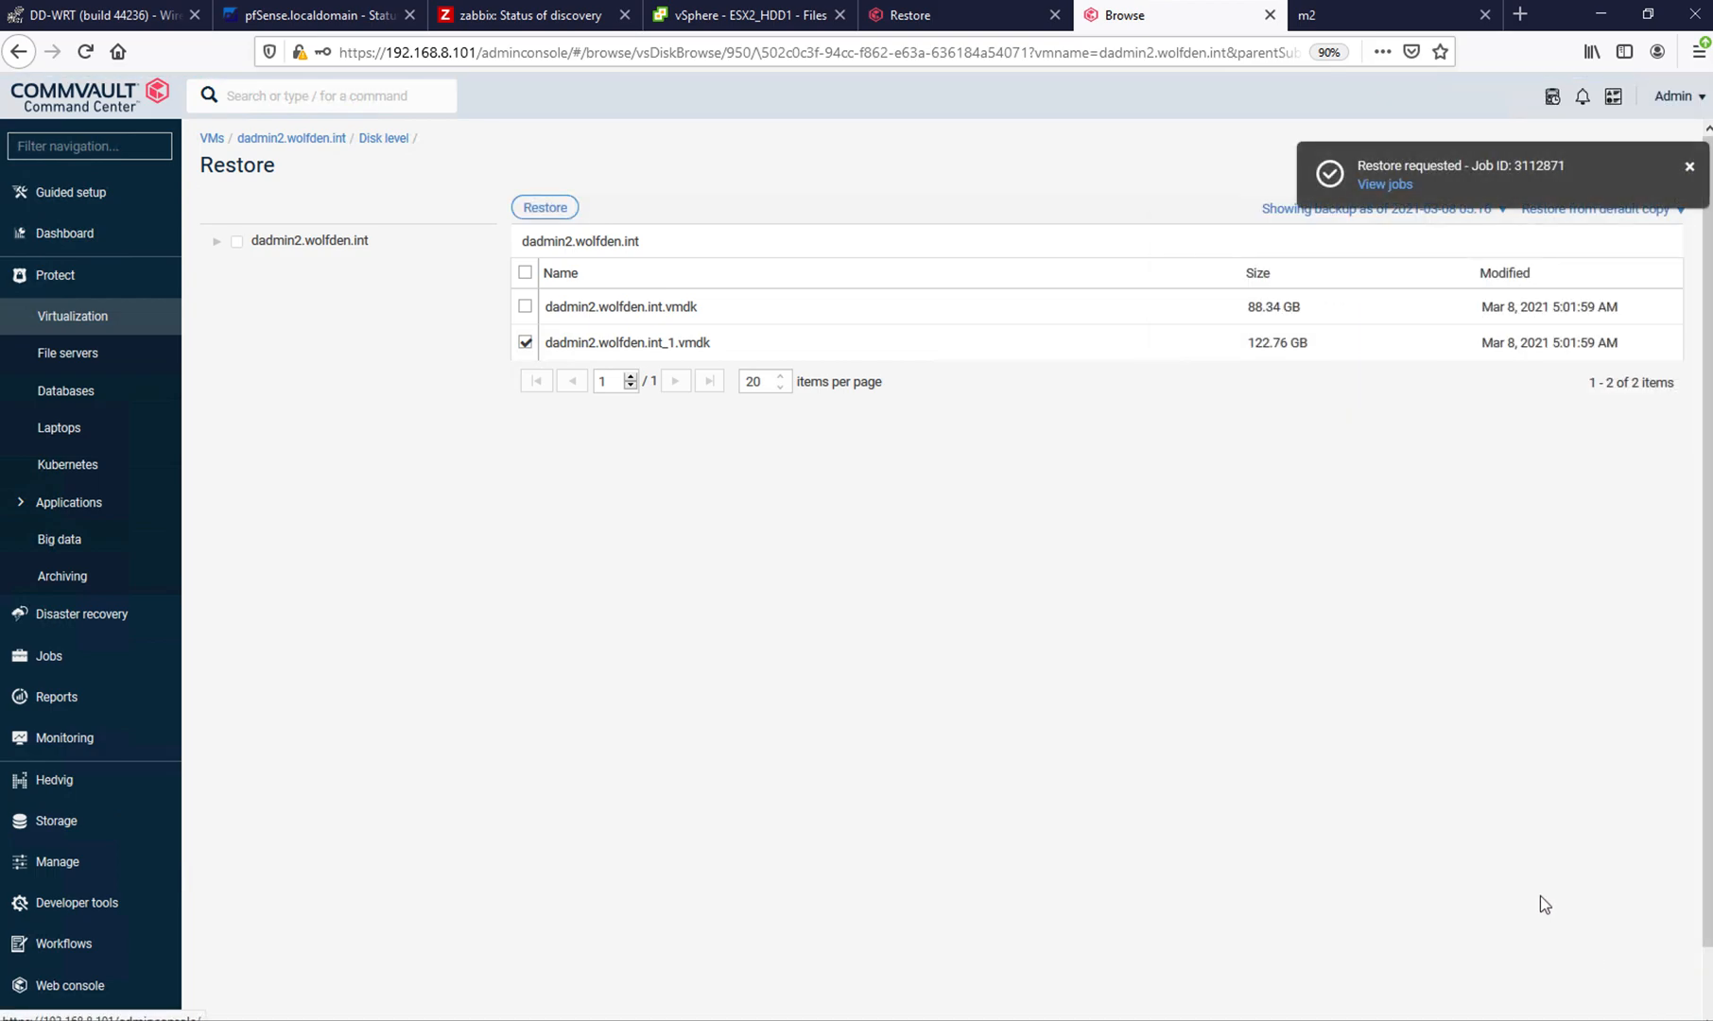
pyautogui.click(1379, 185)
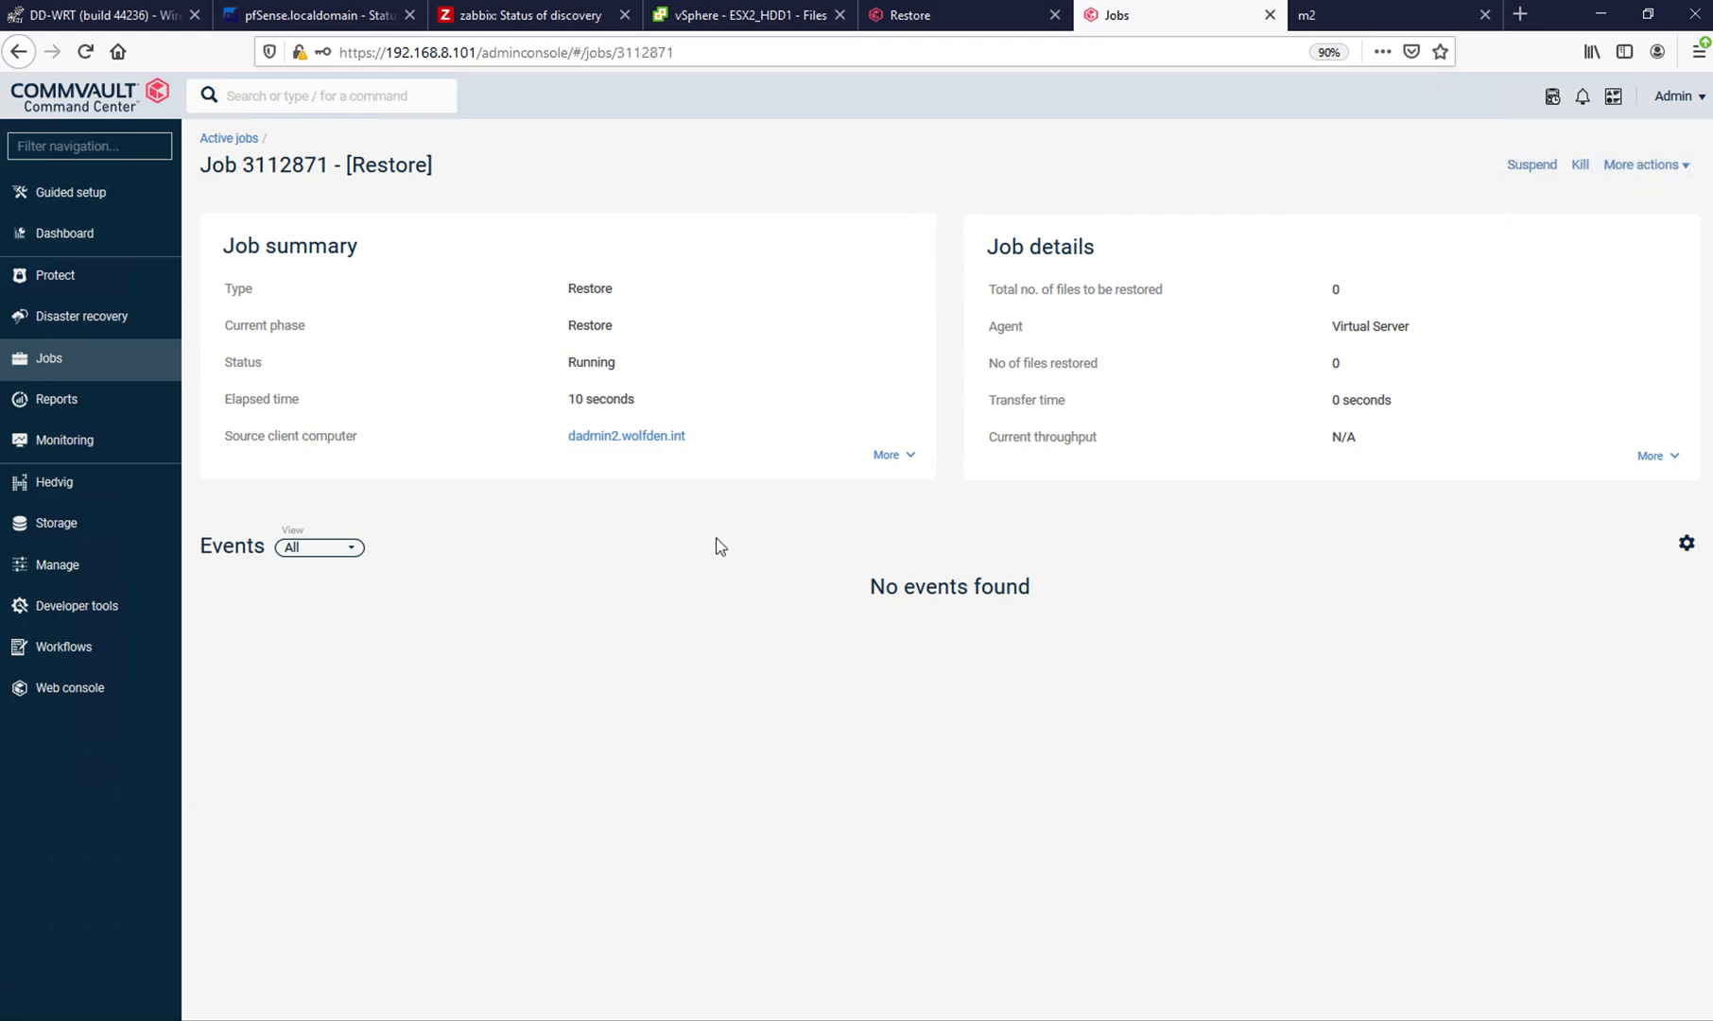
# - Switch to the vSphere Client and compare the datastores of exch1 and exch1_GX_BACKUP under host esx3.wolfden.int
pyautogui.click(695, 17)
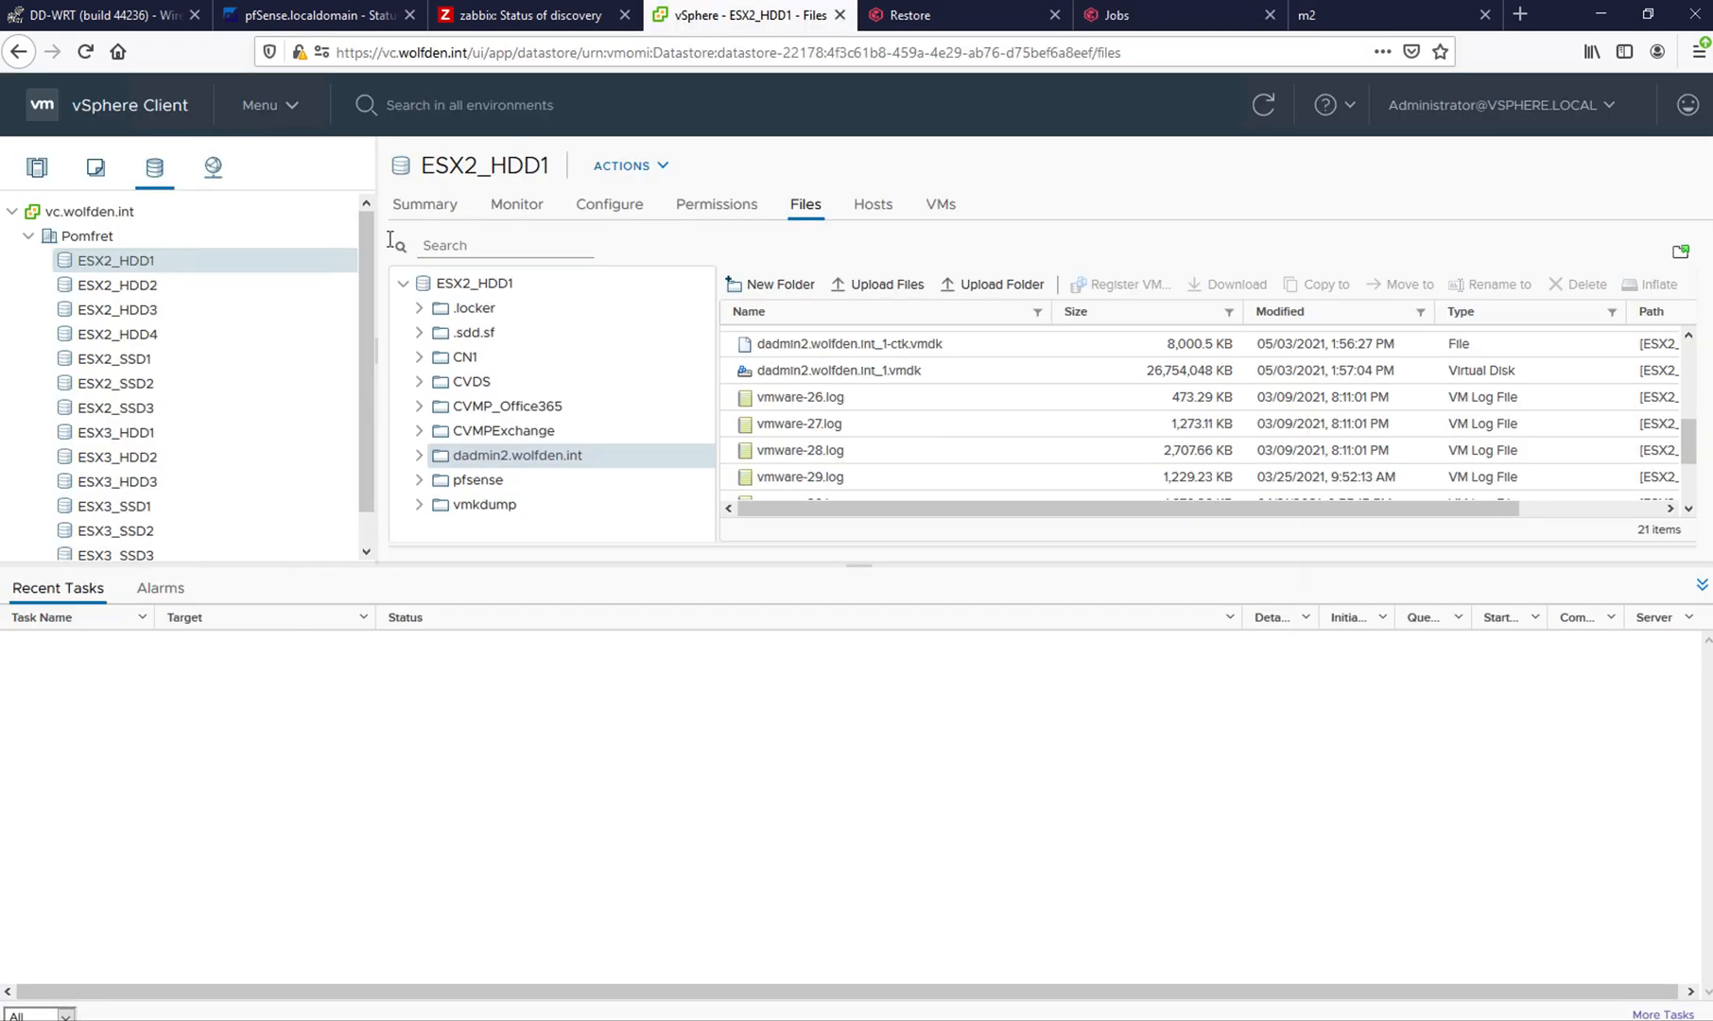
pyautogui.click(38, 169)
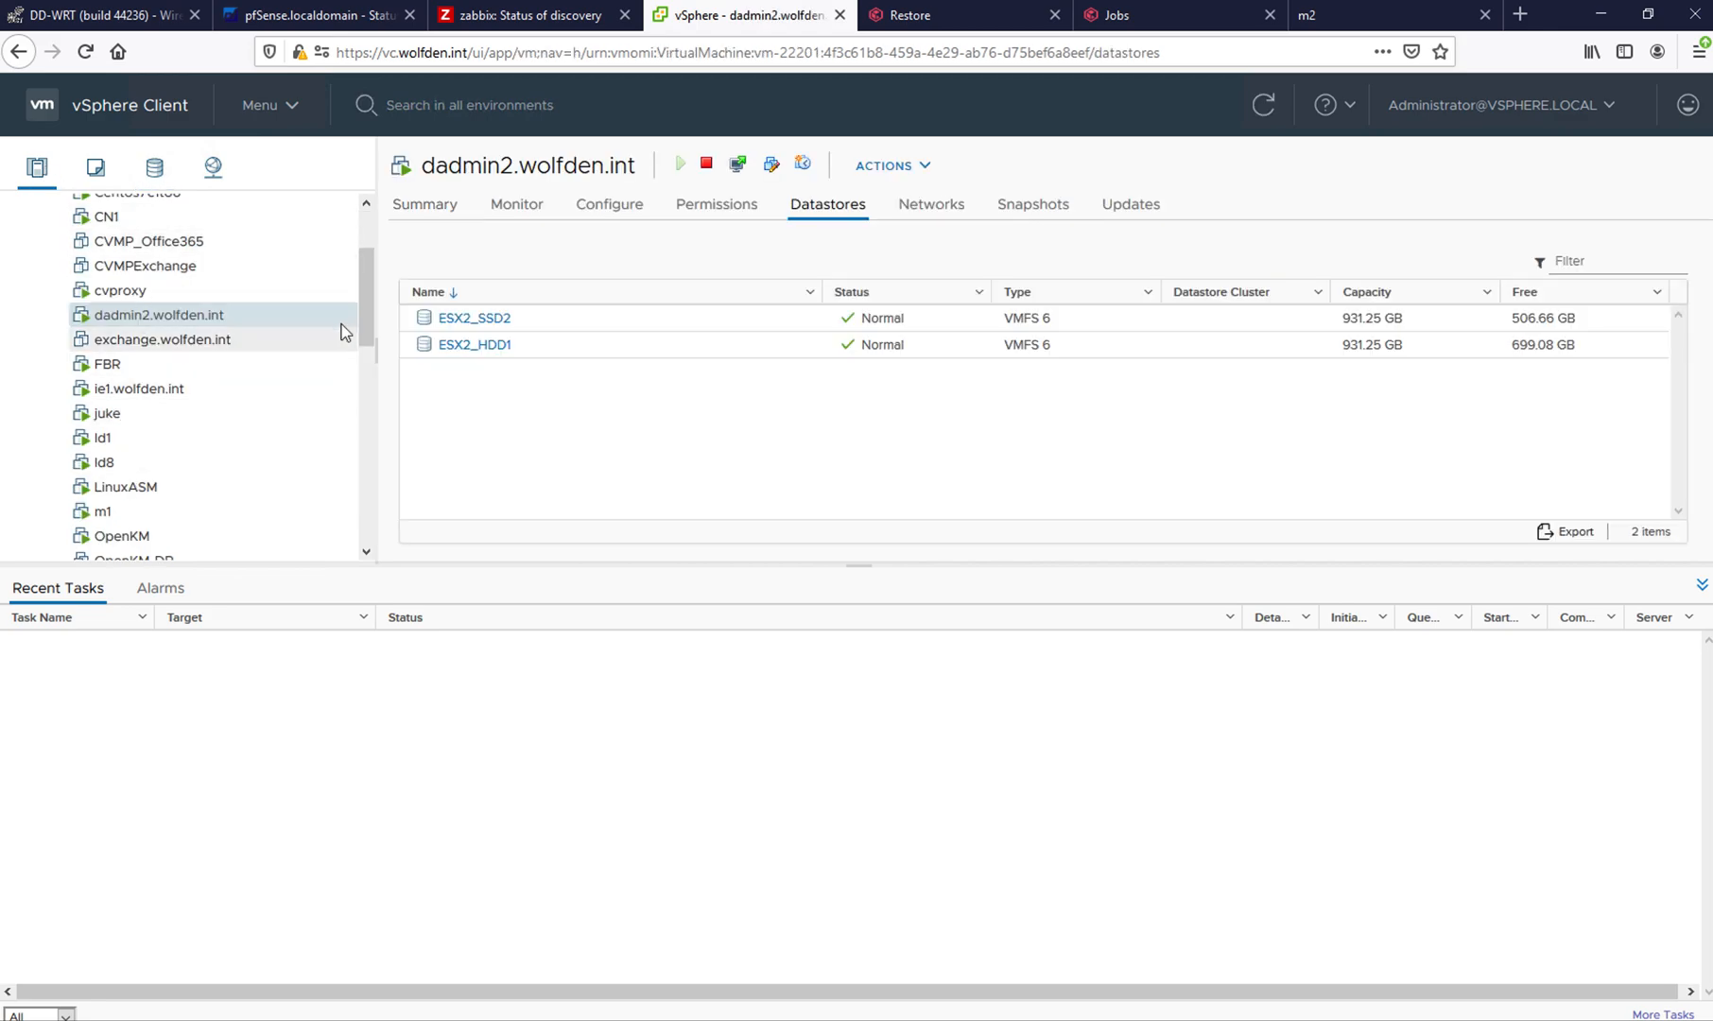
pyautogui.moveTo(363, 297); pyautogui.dragTo(359, 247)
pyautogui.scroll(-10, 349, 438)
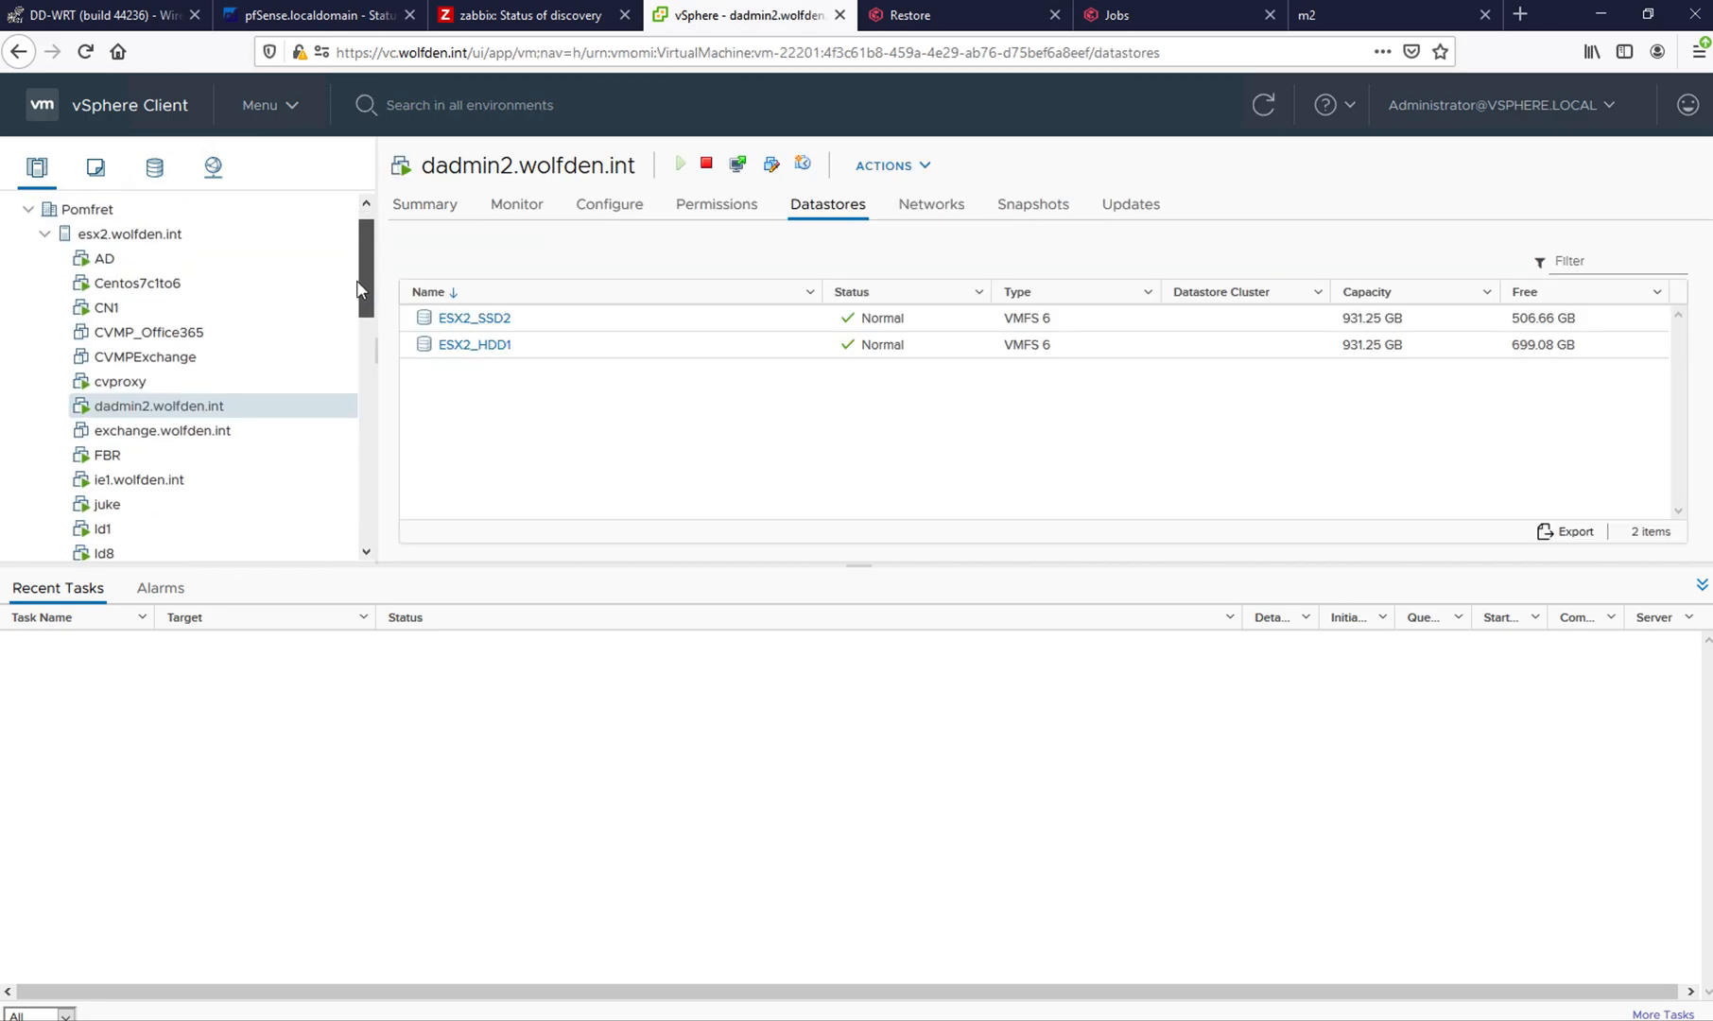
pyautogui.scroll(-3, 349, 438)
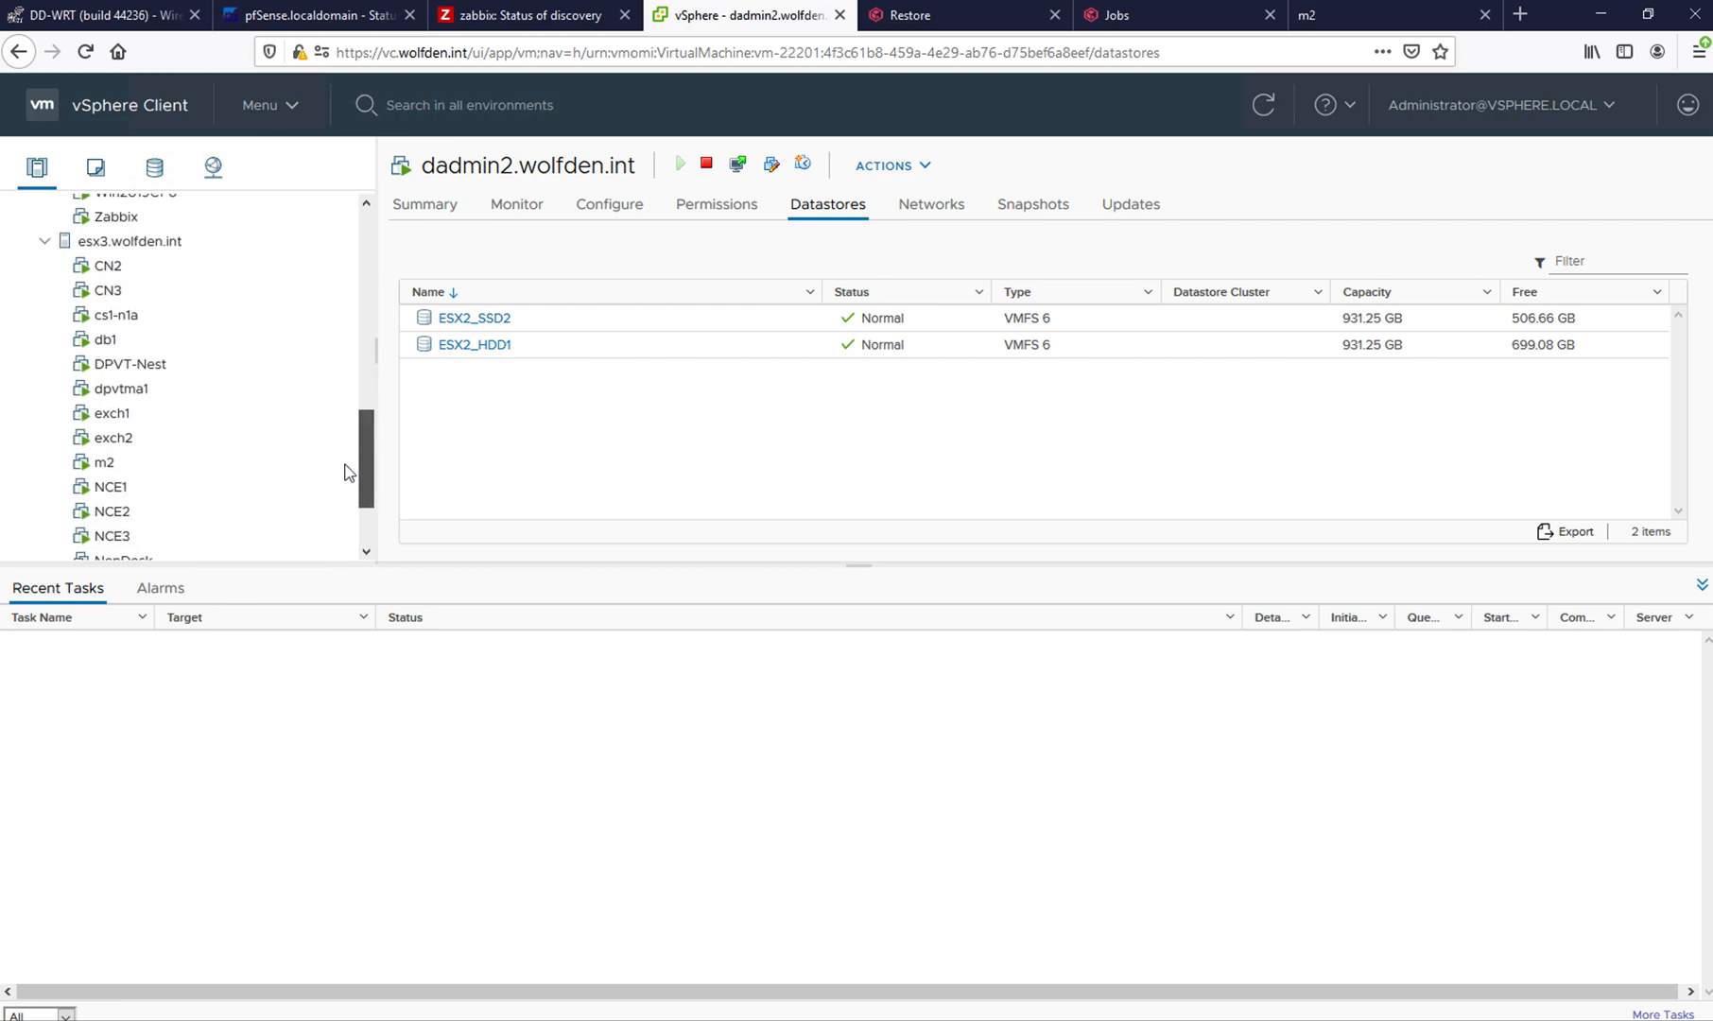
pyautogui.click(116, 402)
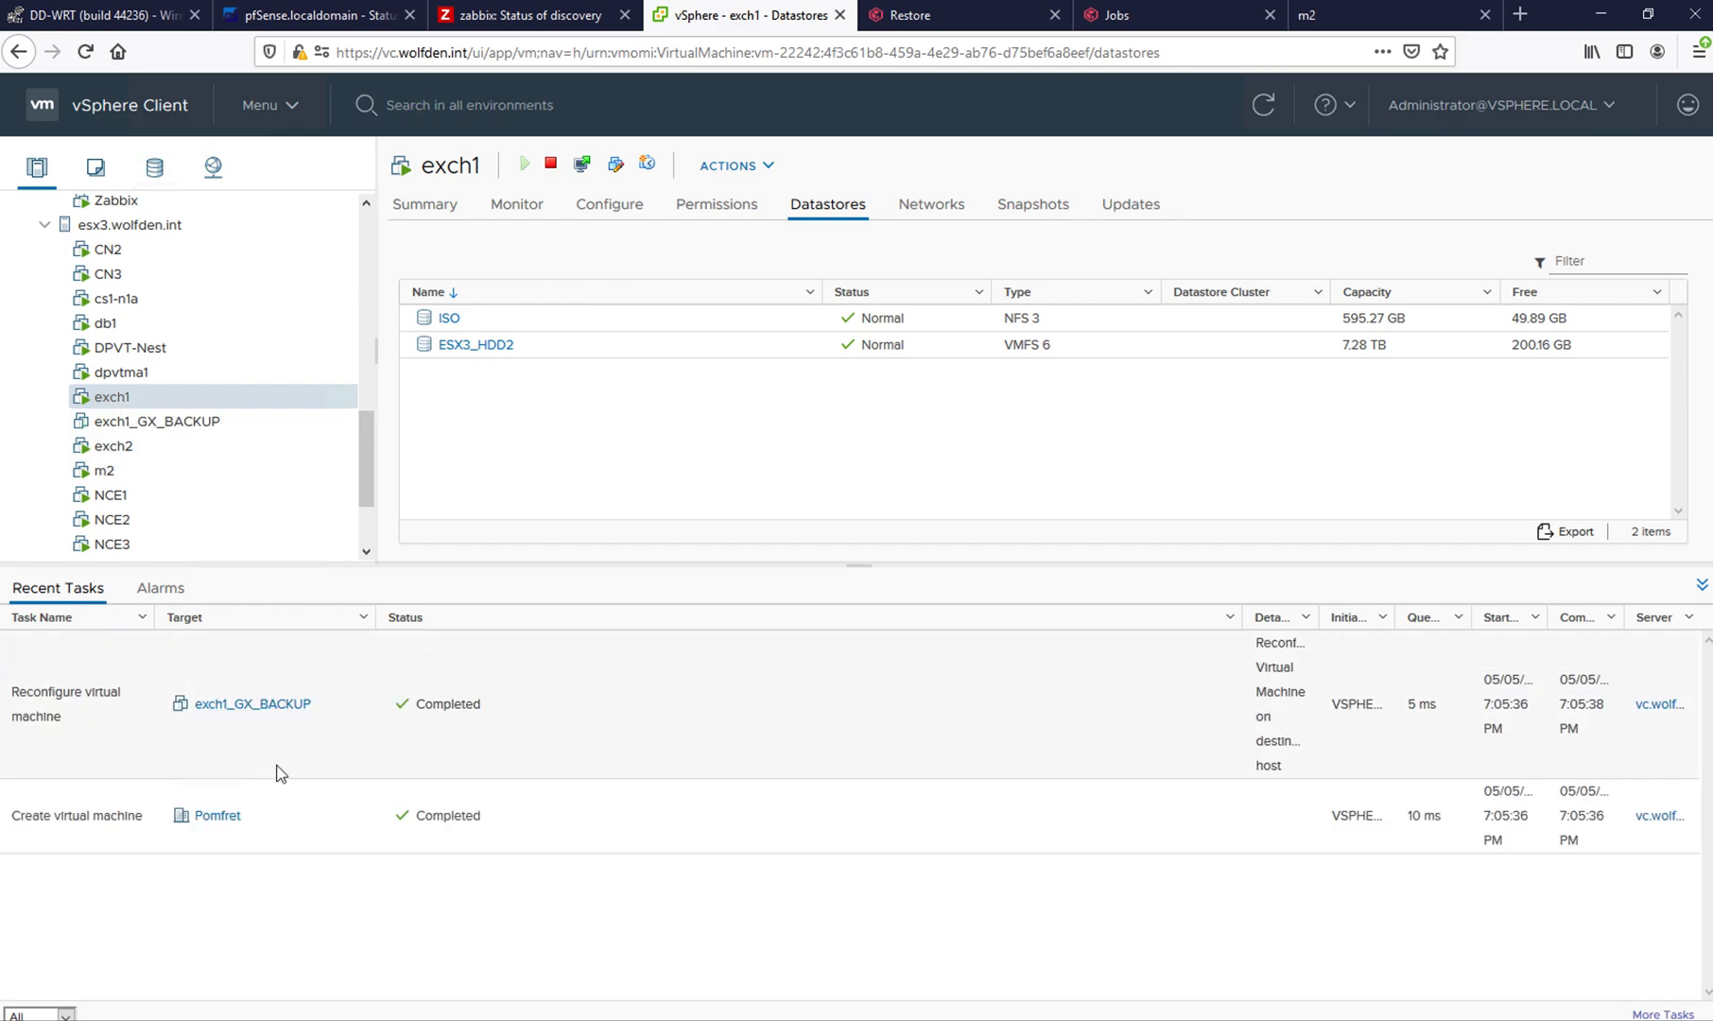
pyautogui.click(169, 423)
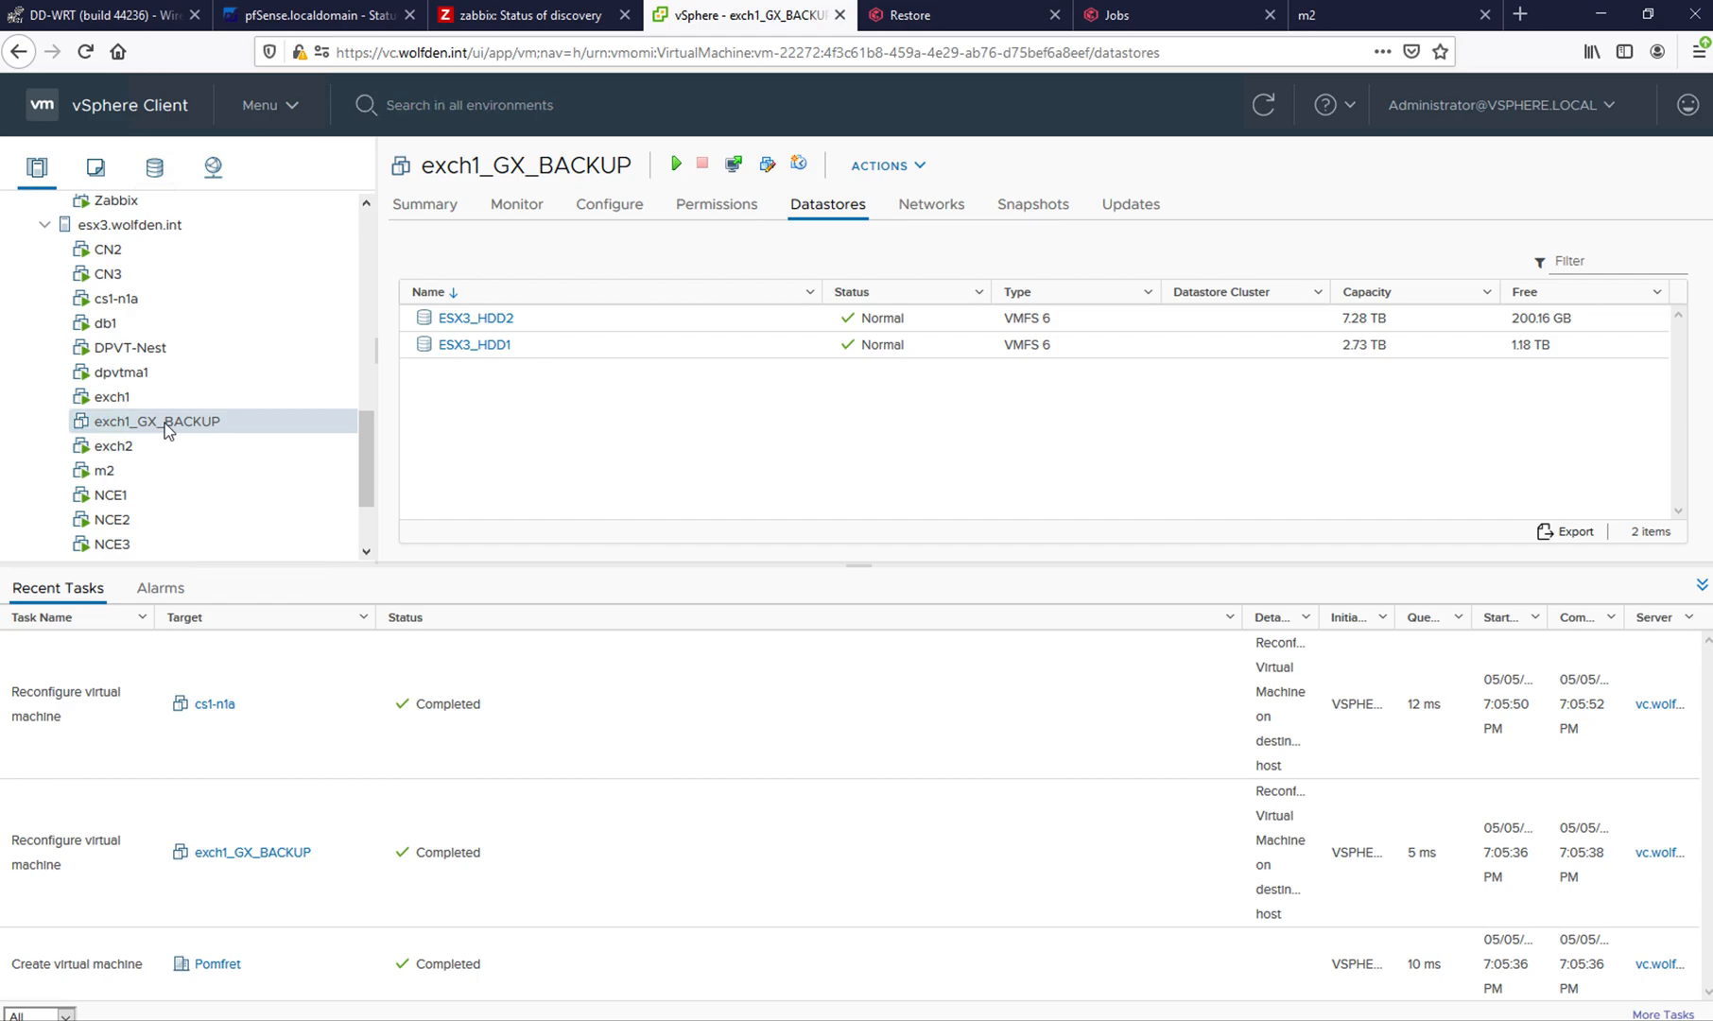
pyautogui.click(112, 398)
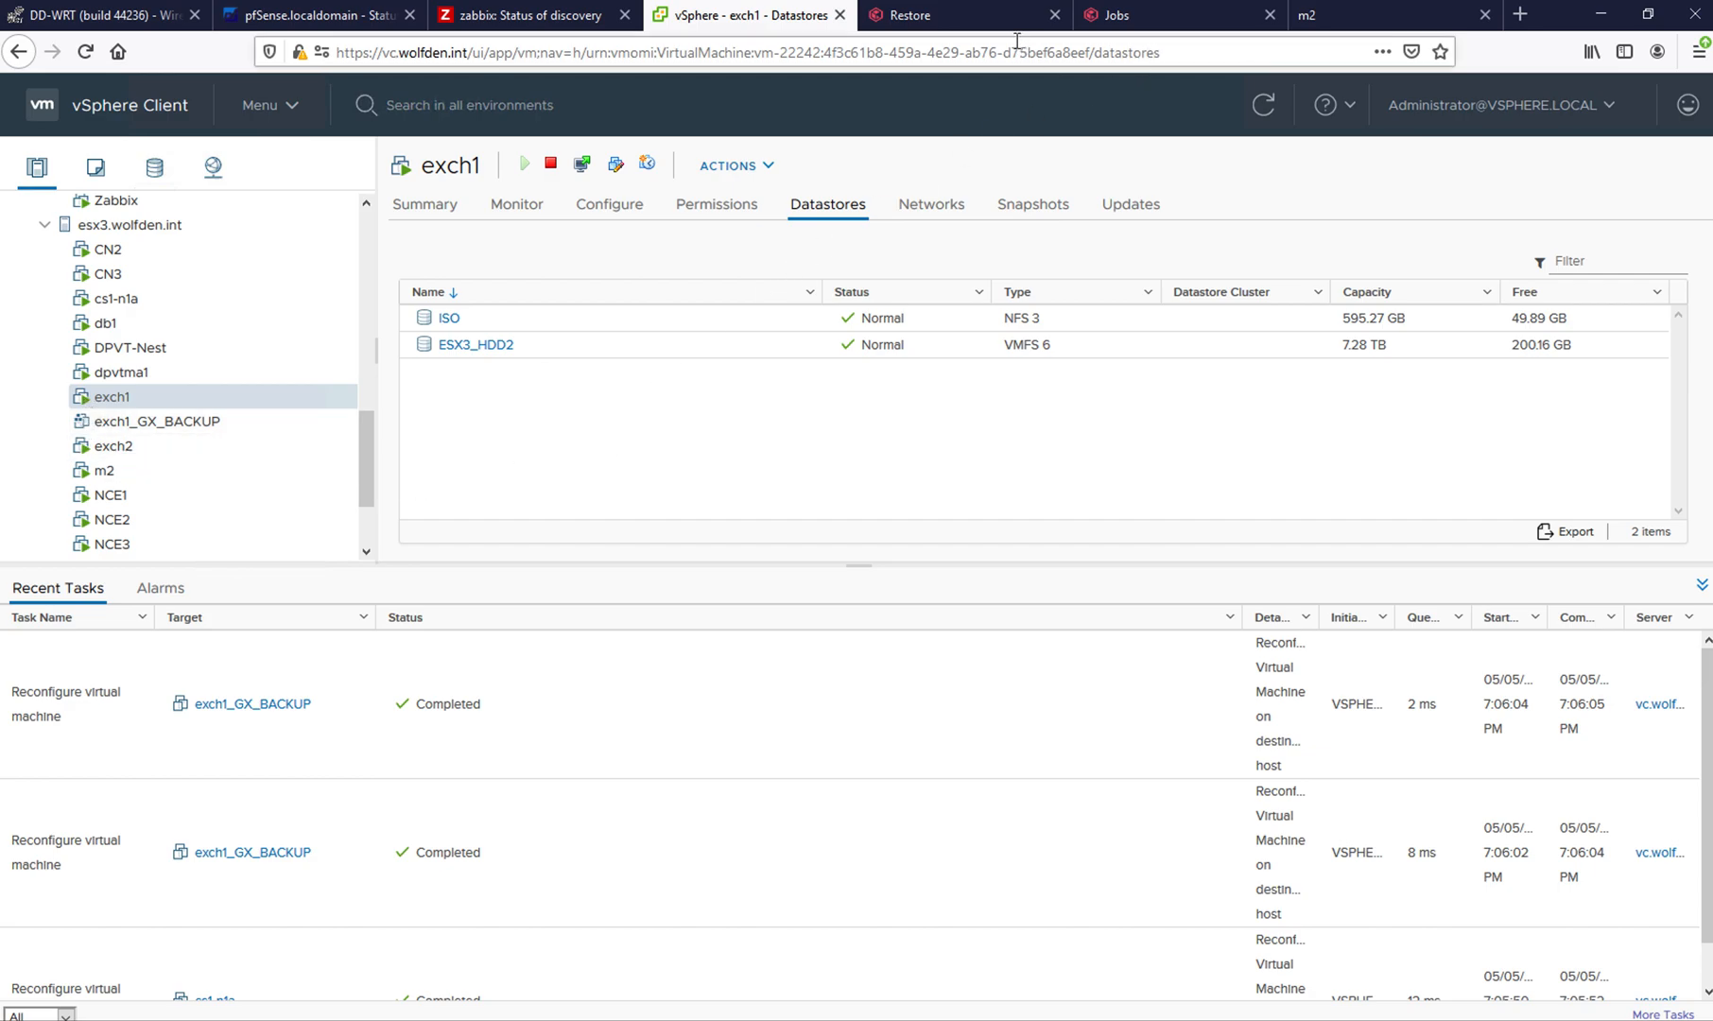
# - Return to the disk restore job's details in Commvault Command Center and kill the job
pyautogui.click(990, 19)
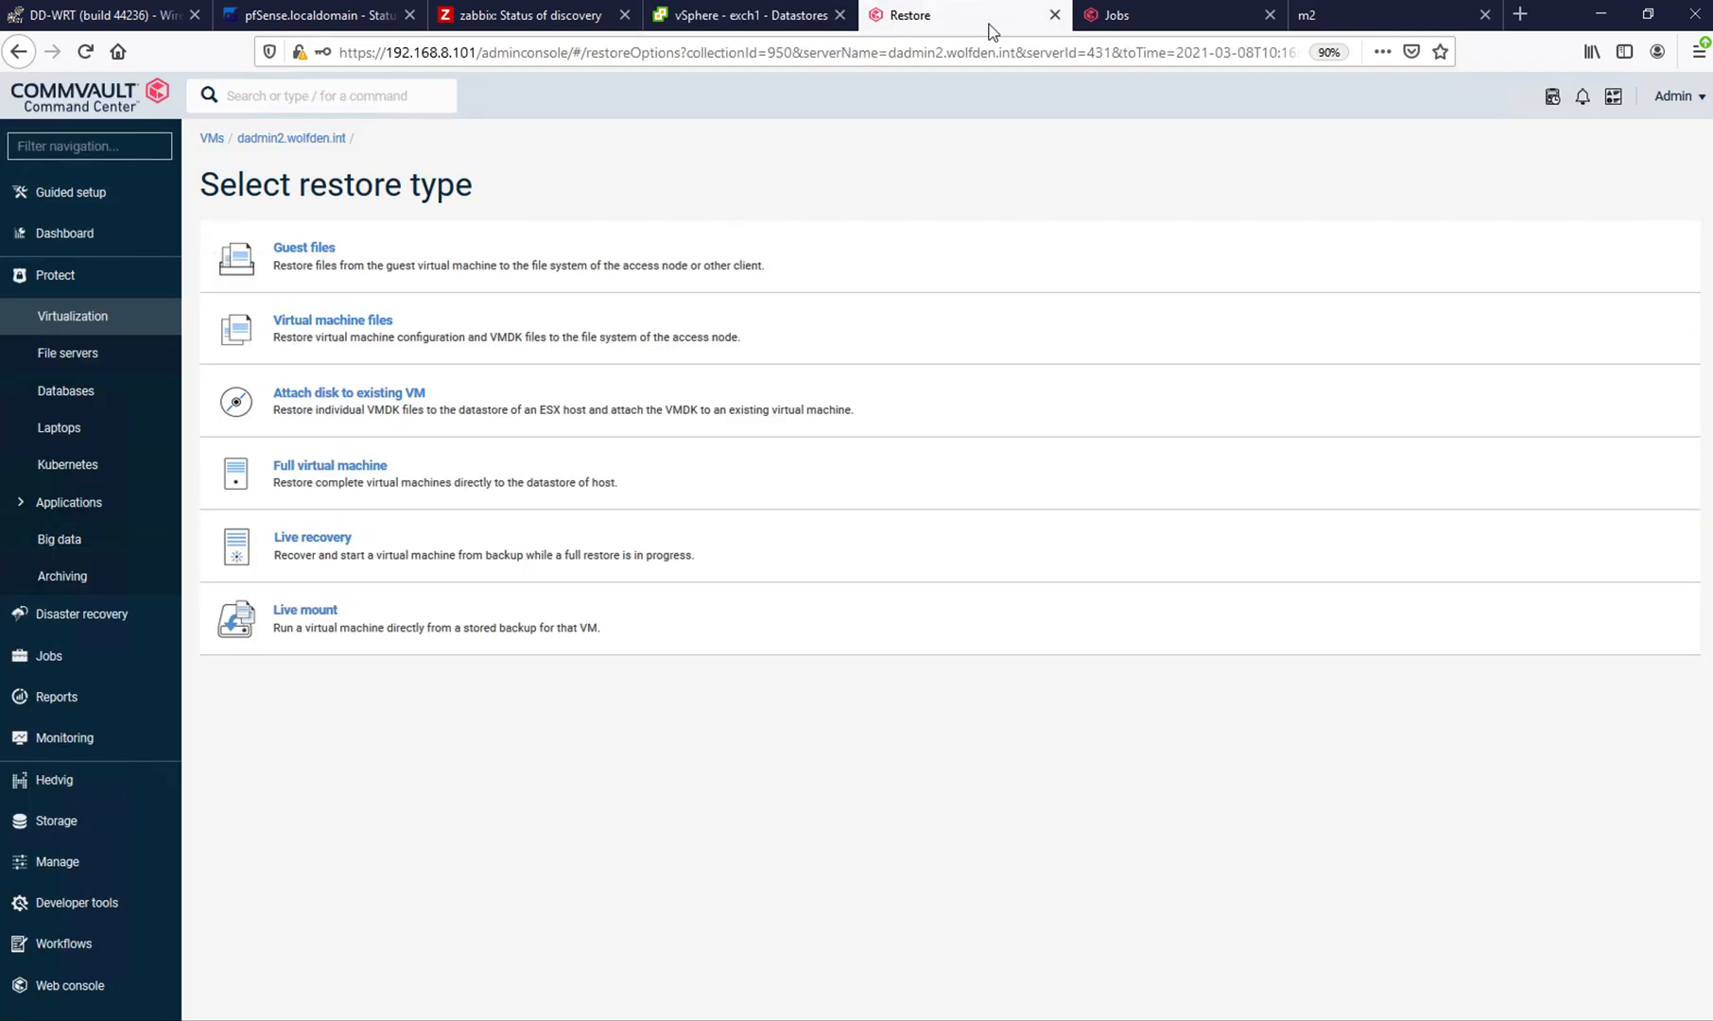
pyautogui.click(1130, 19)
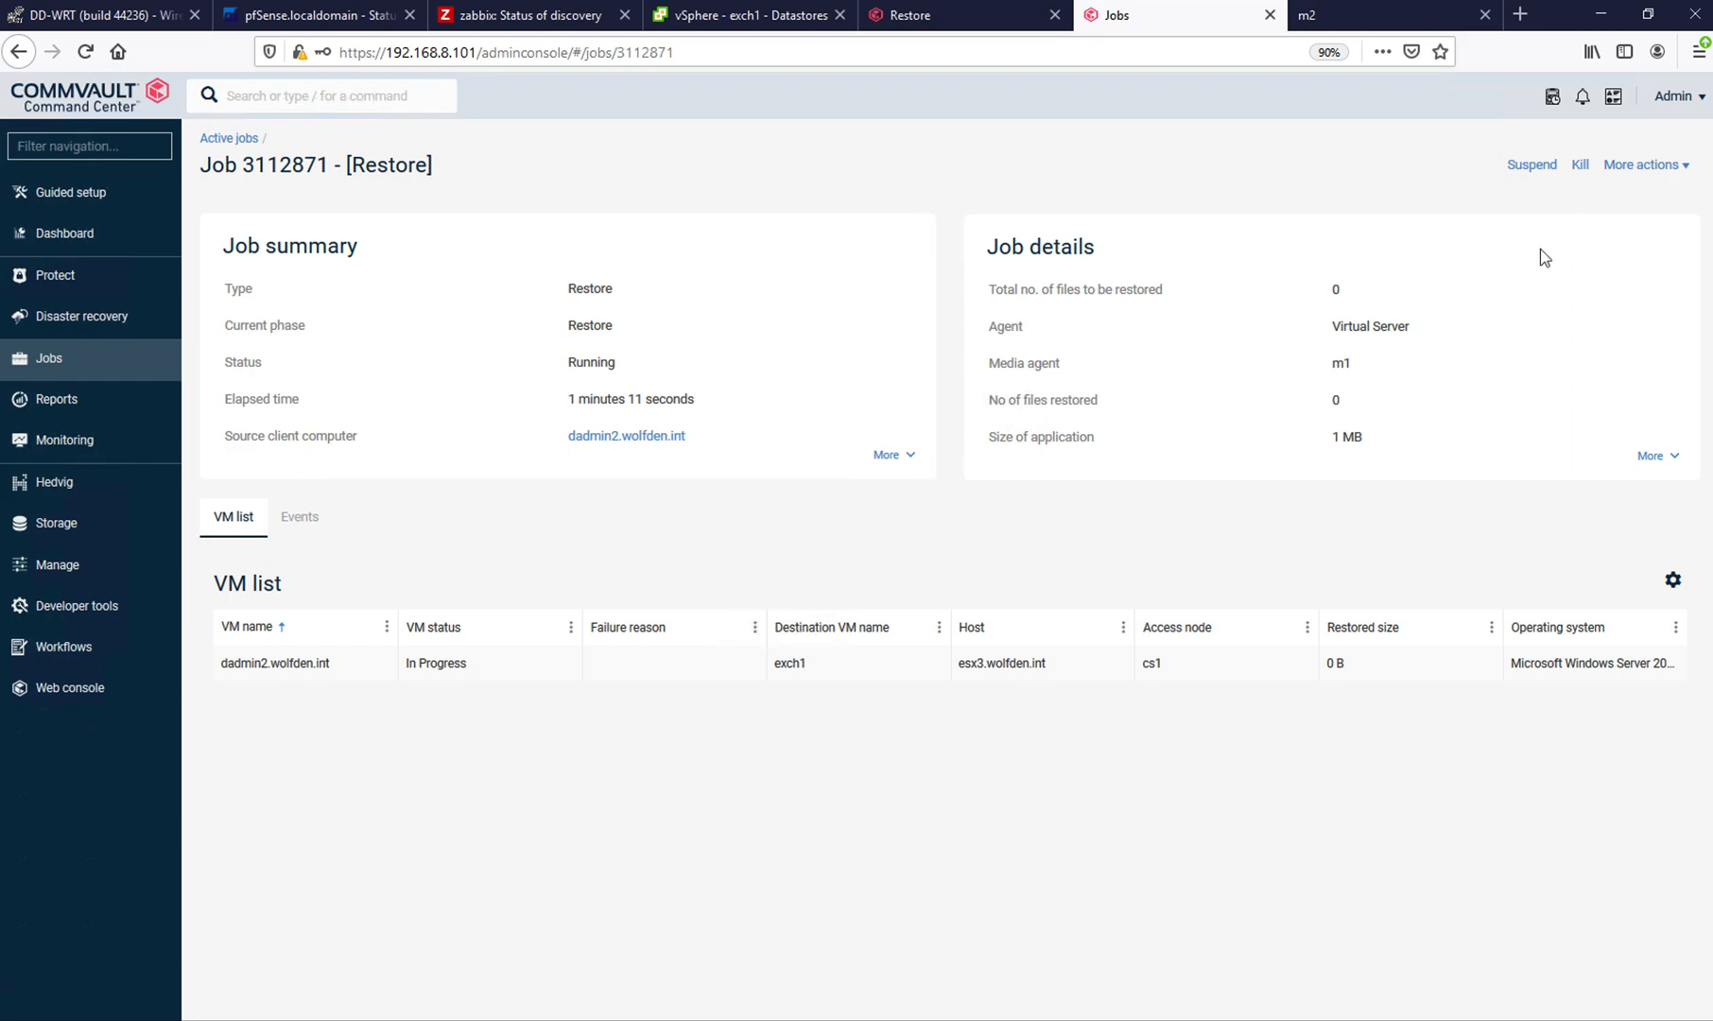
pyautogui.click(1579, 167)
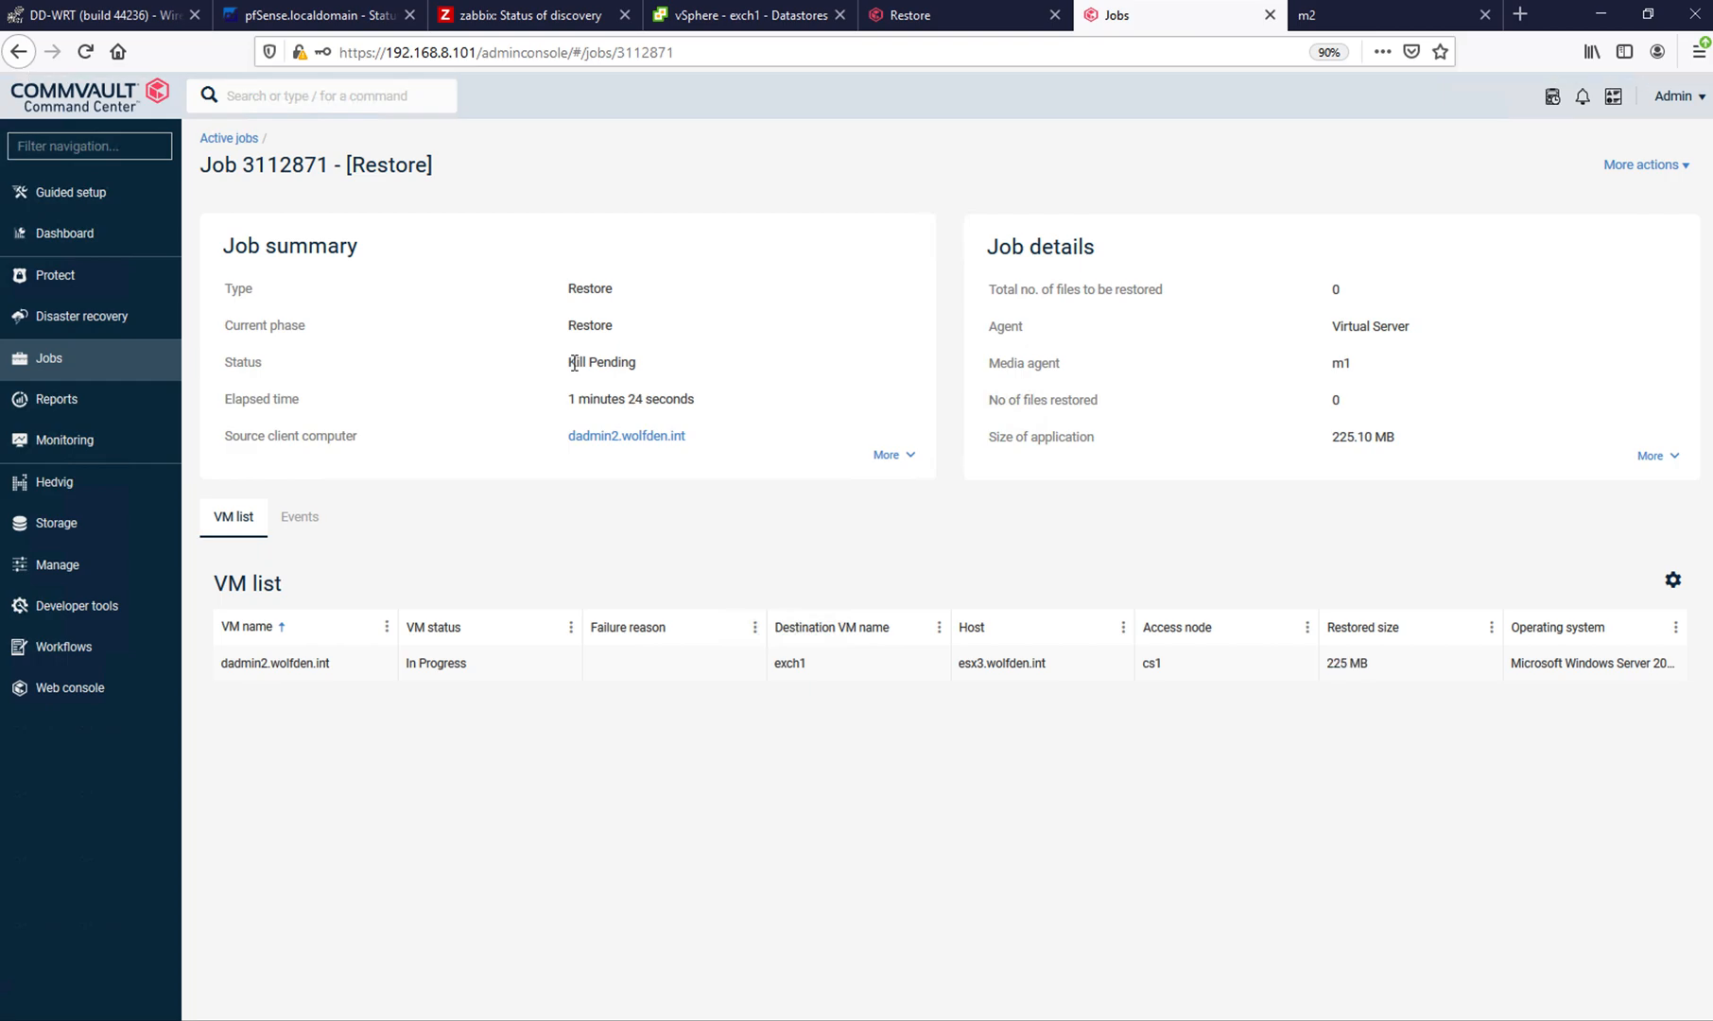
# - Switch back to the vSphere Client, review the virtual hardware settings of dadmin2.wolfden.int, and close them without changes
pyautogui.click(781, 21)
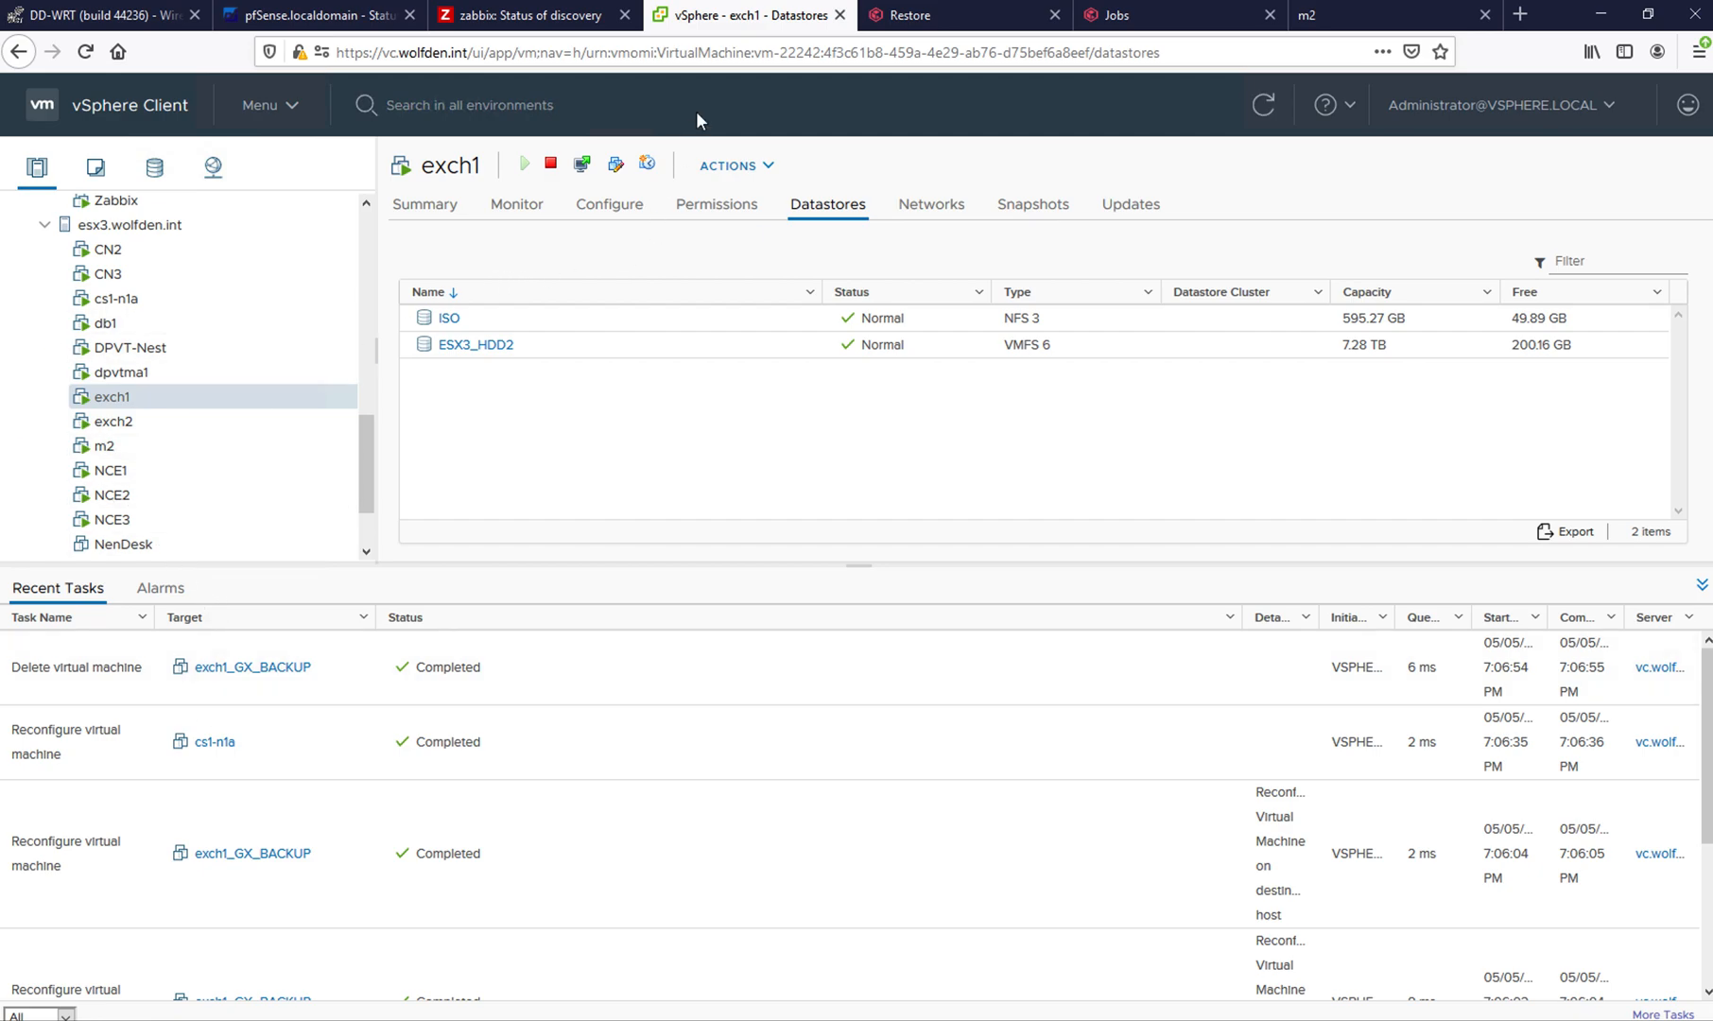
pyautogui.click(920, 21)
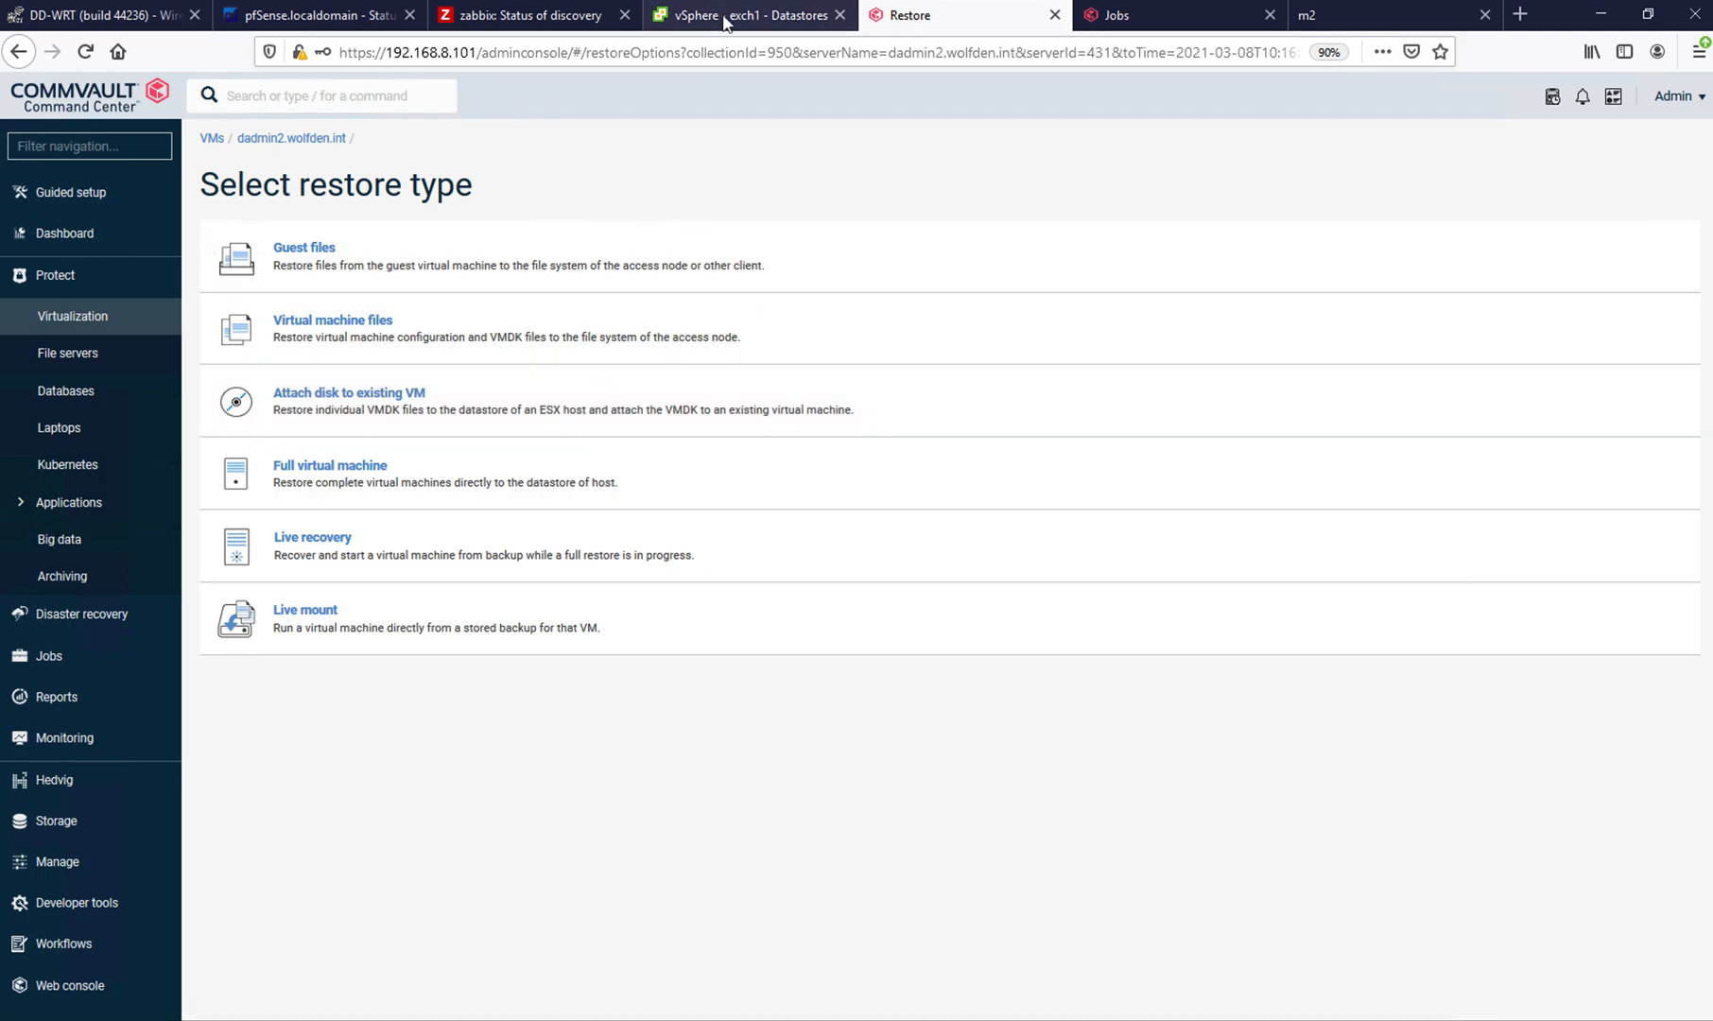
pyautogui.click(724, 22)
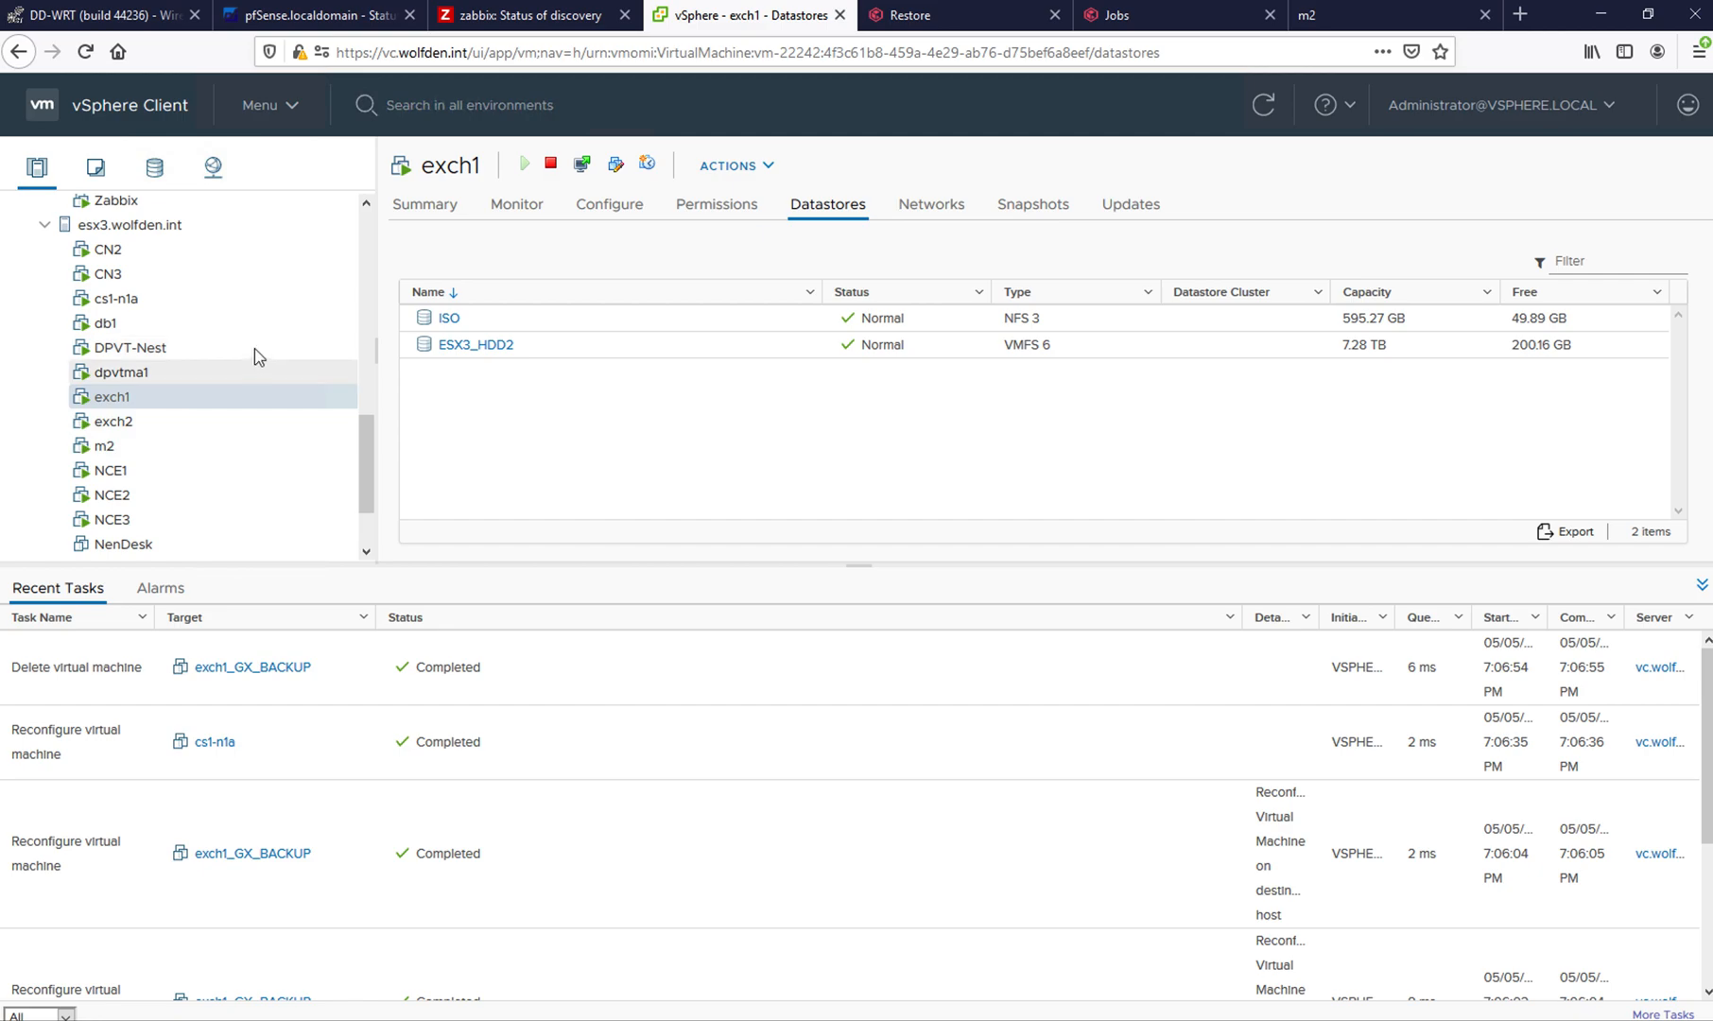
pyautogui.moveTo(370, 440); pyautogui.dragTo(369, 256)
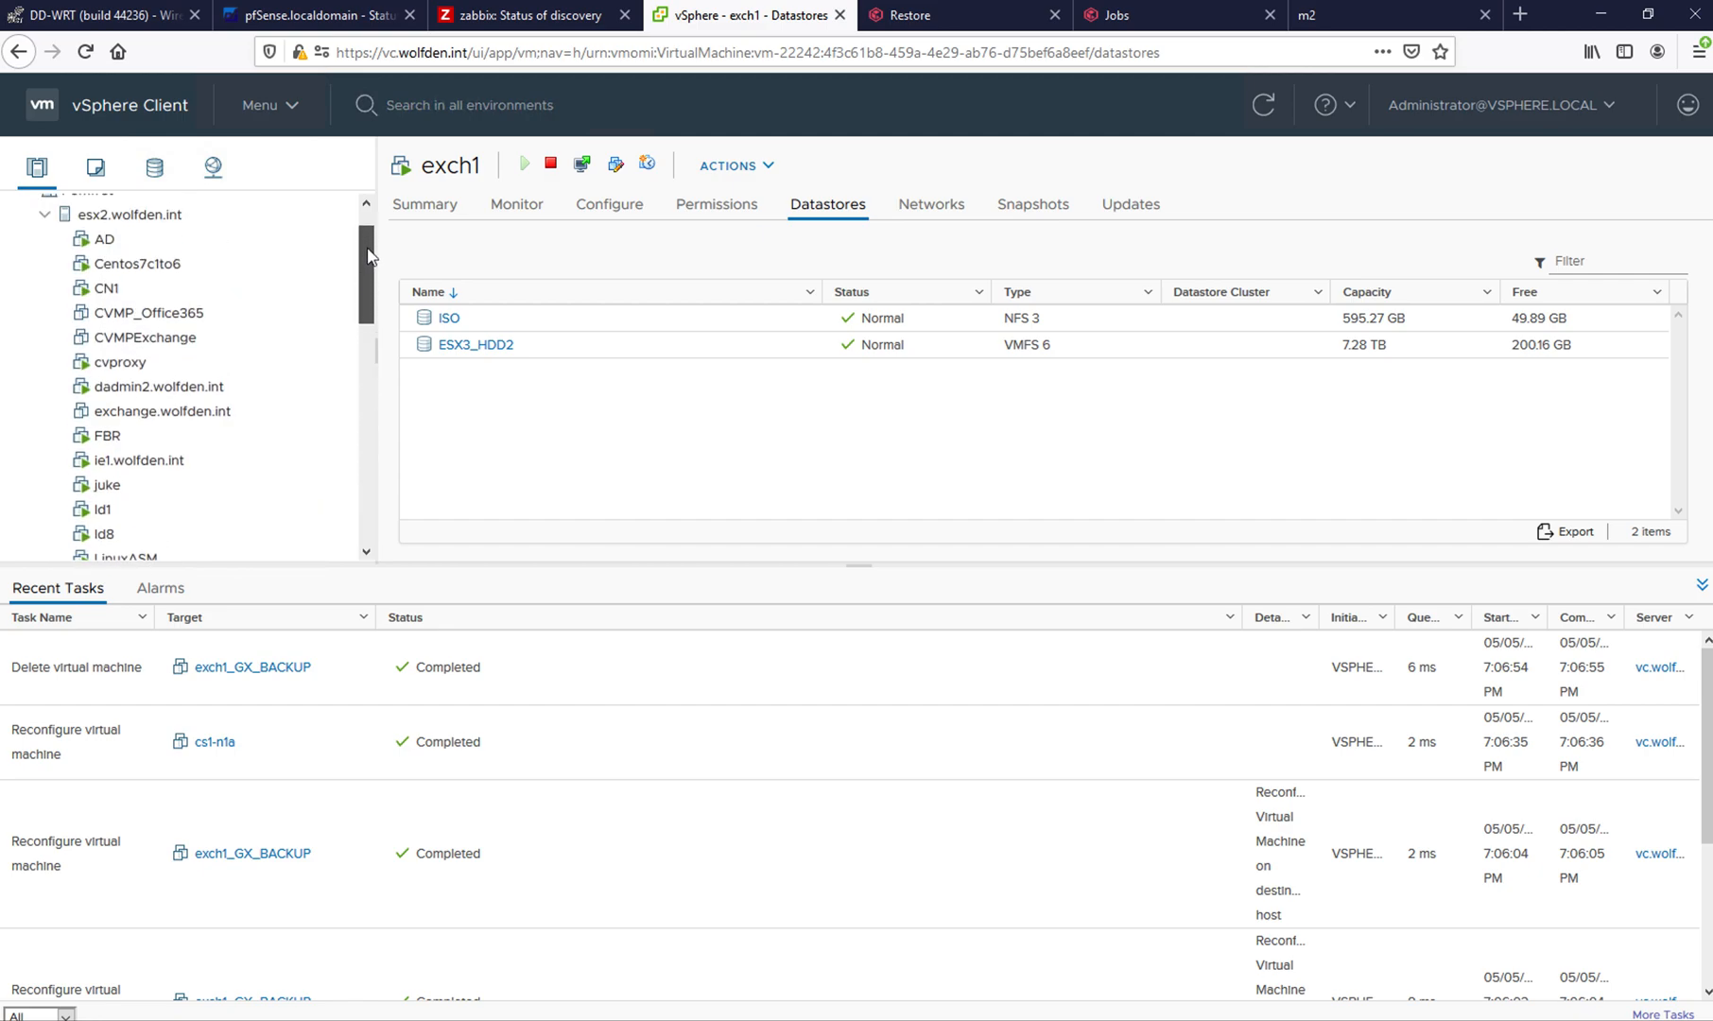
pyautogui.click(186, 395)
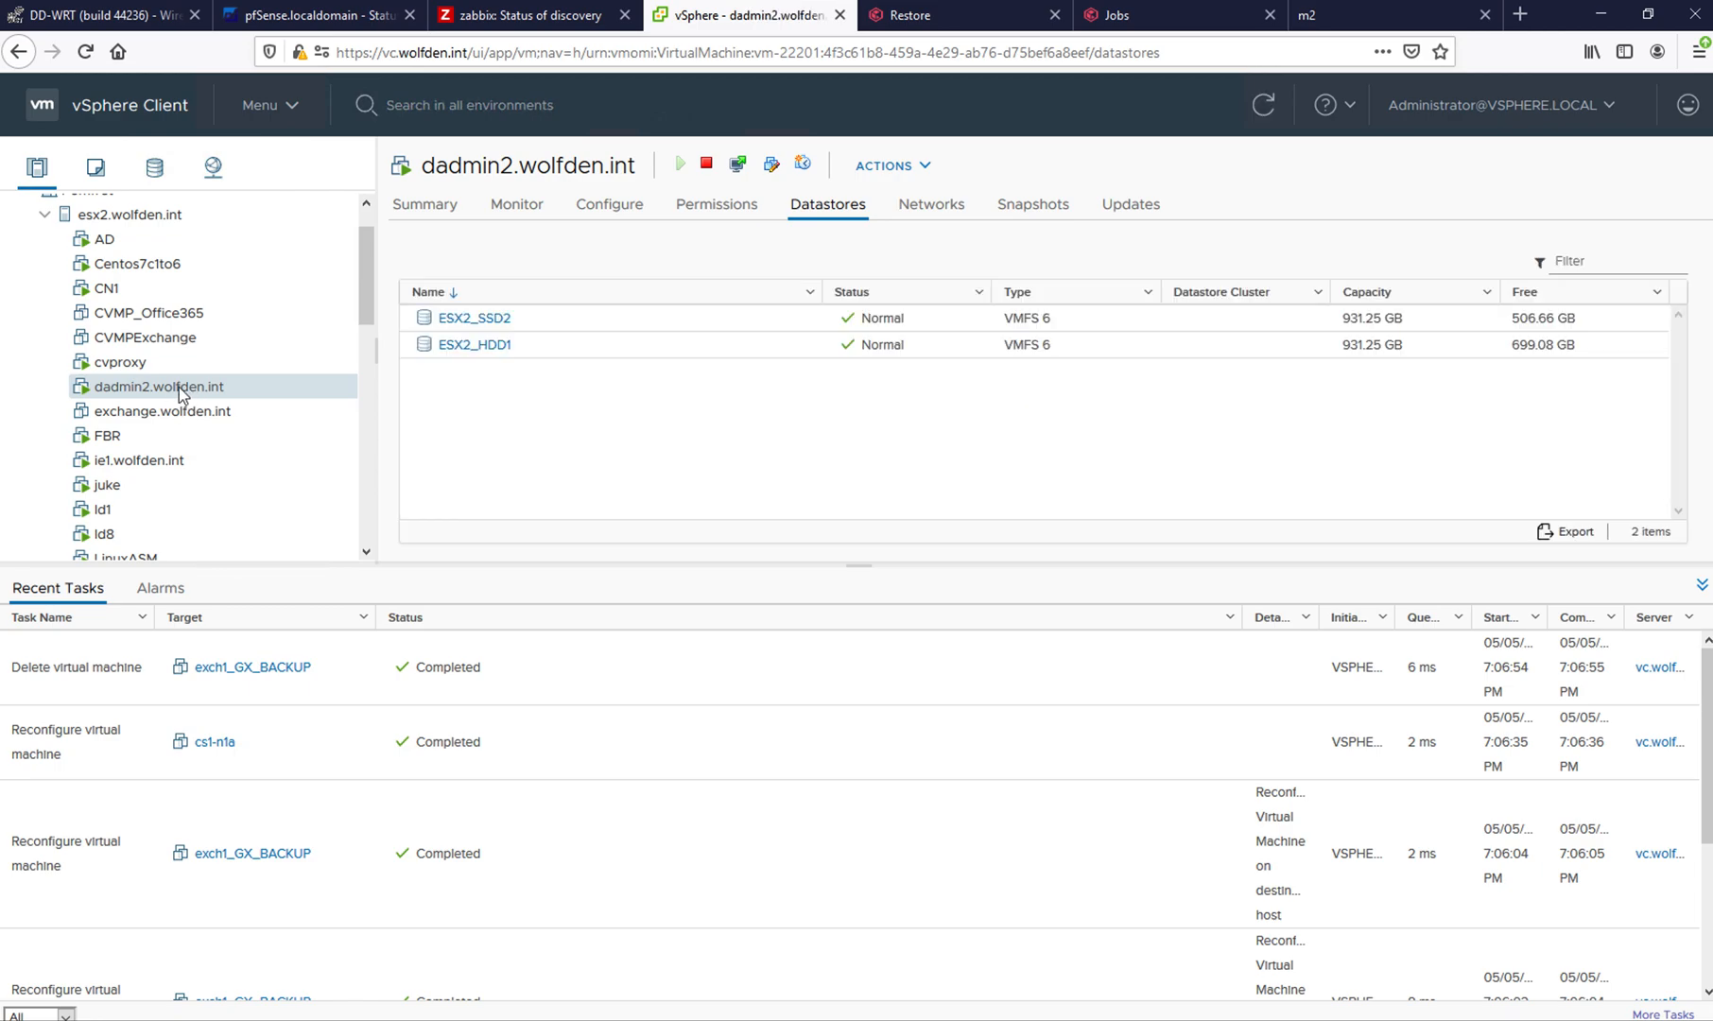
pyautogui.rightClick(181, 391)
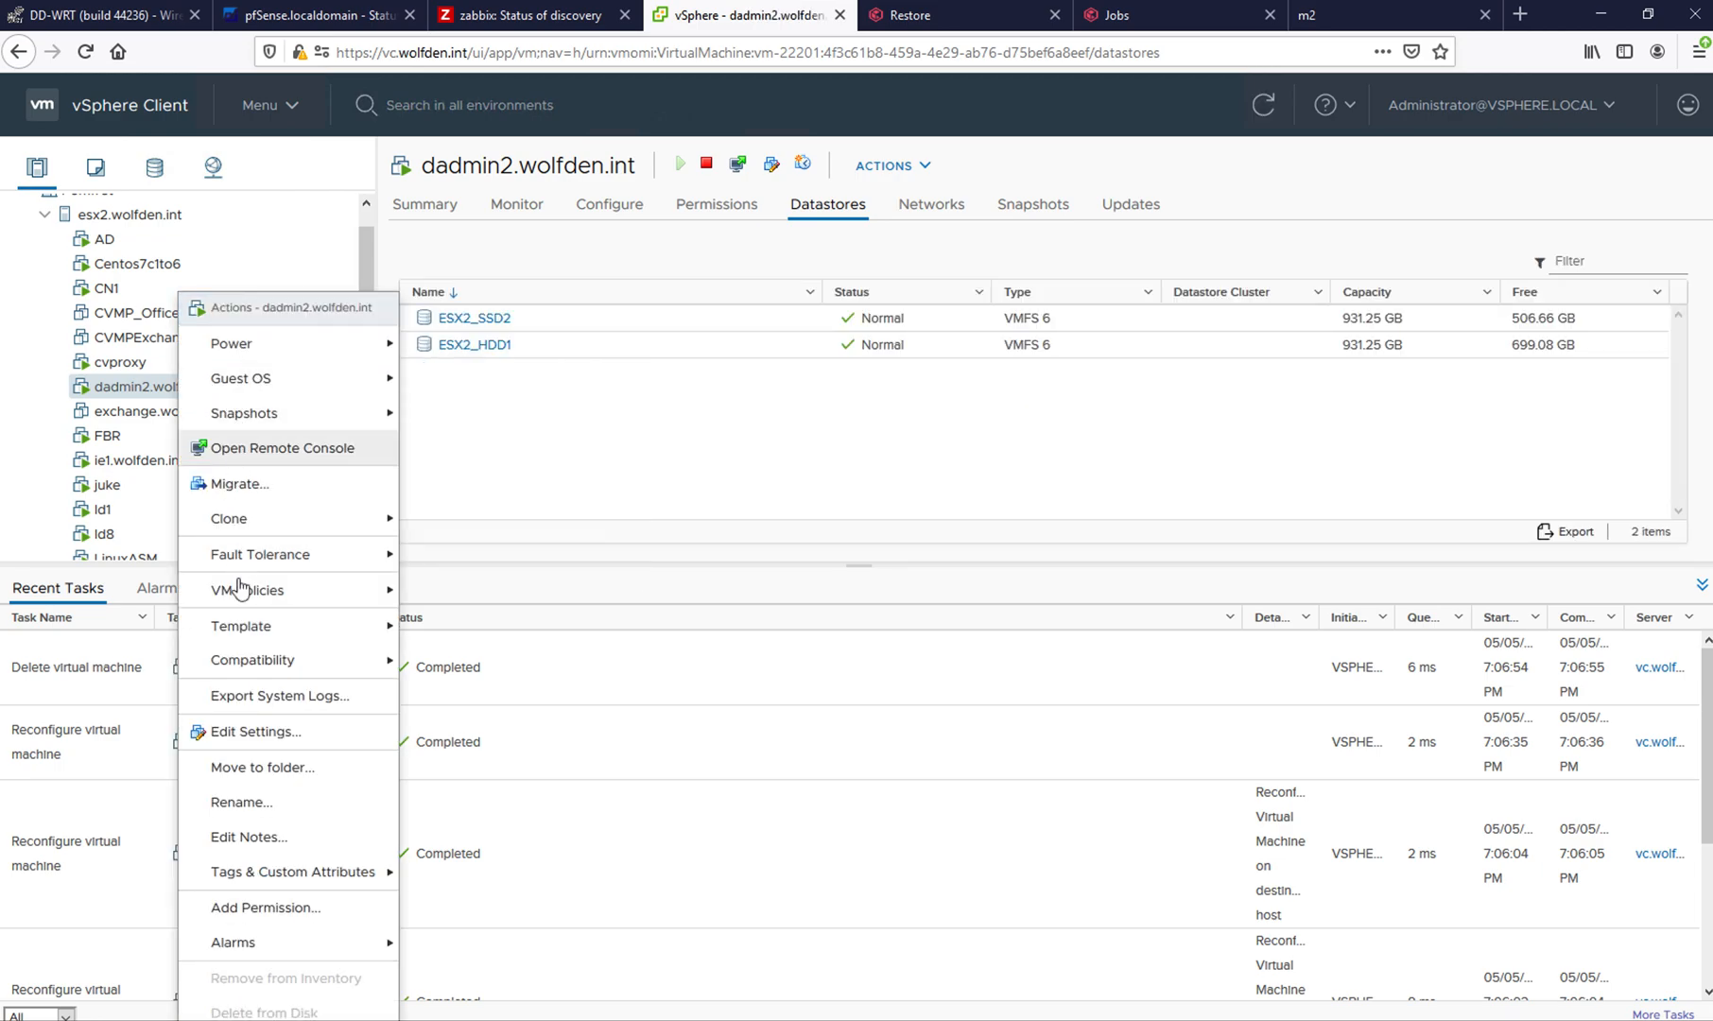
pyautogui.click(252, 733)
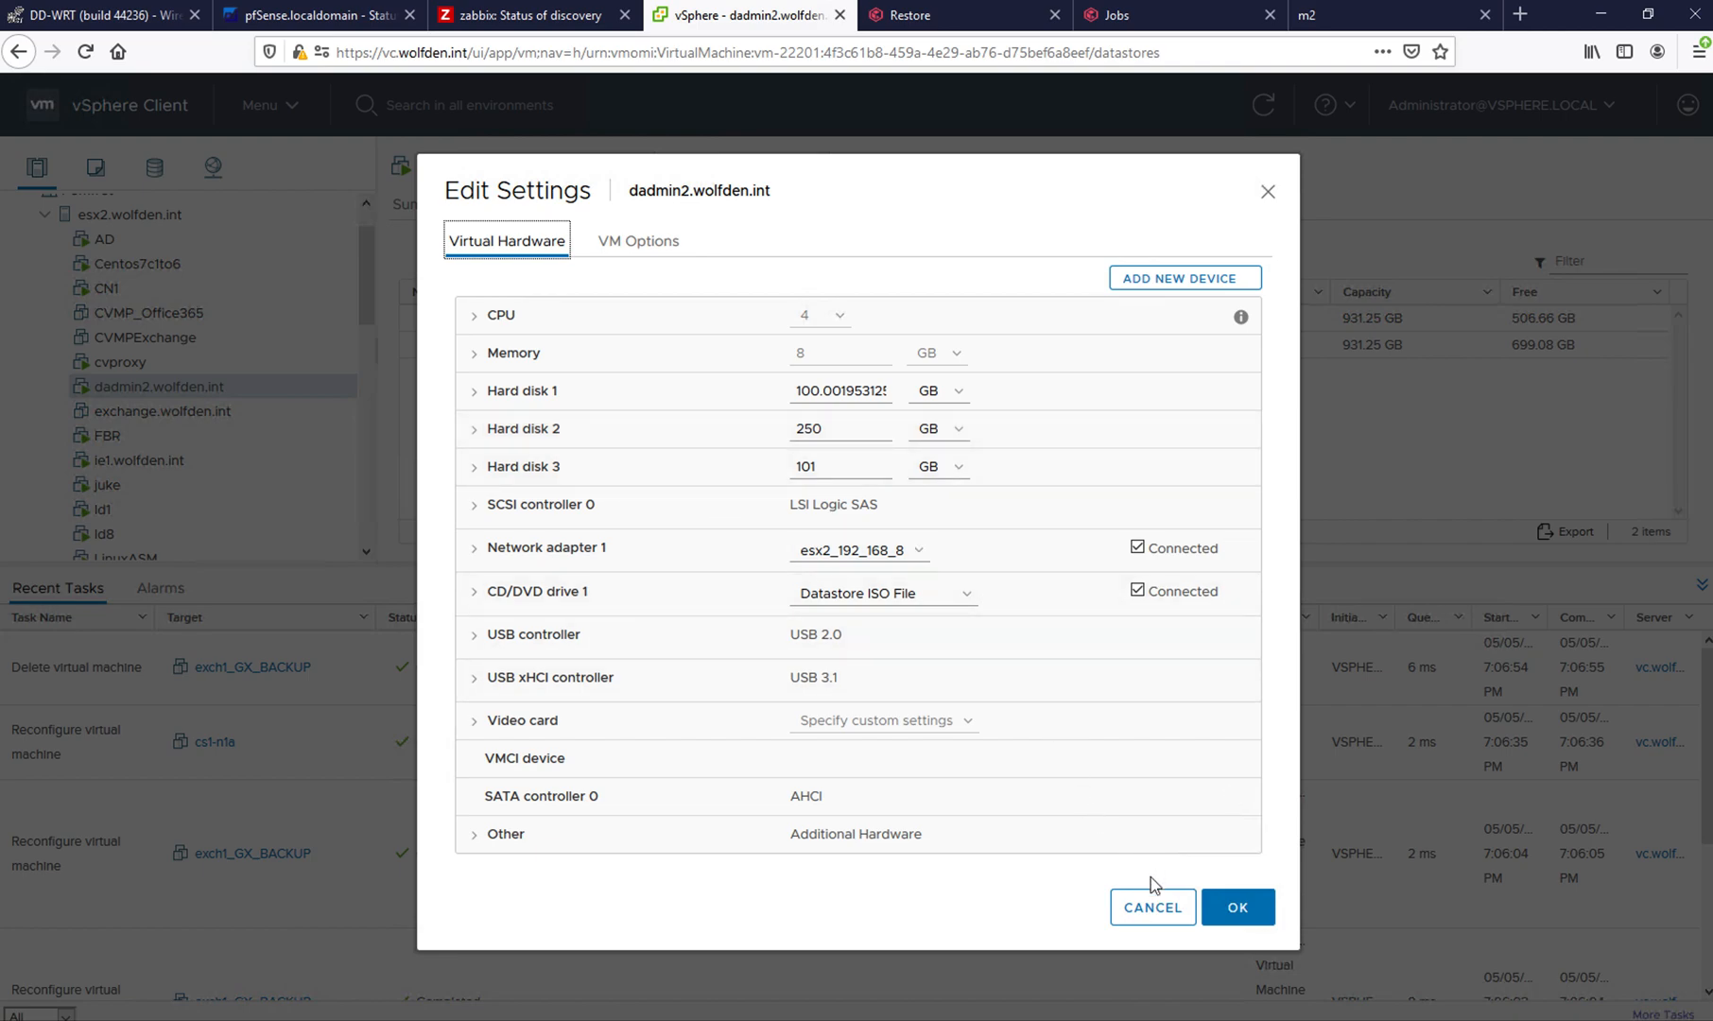
pyautogui.click(1155, 908)
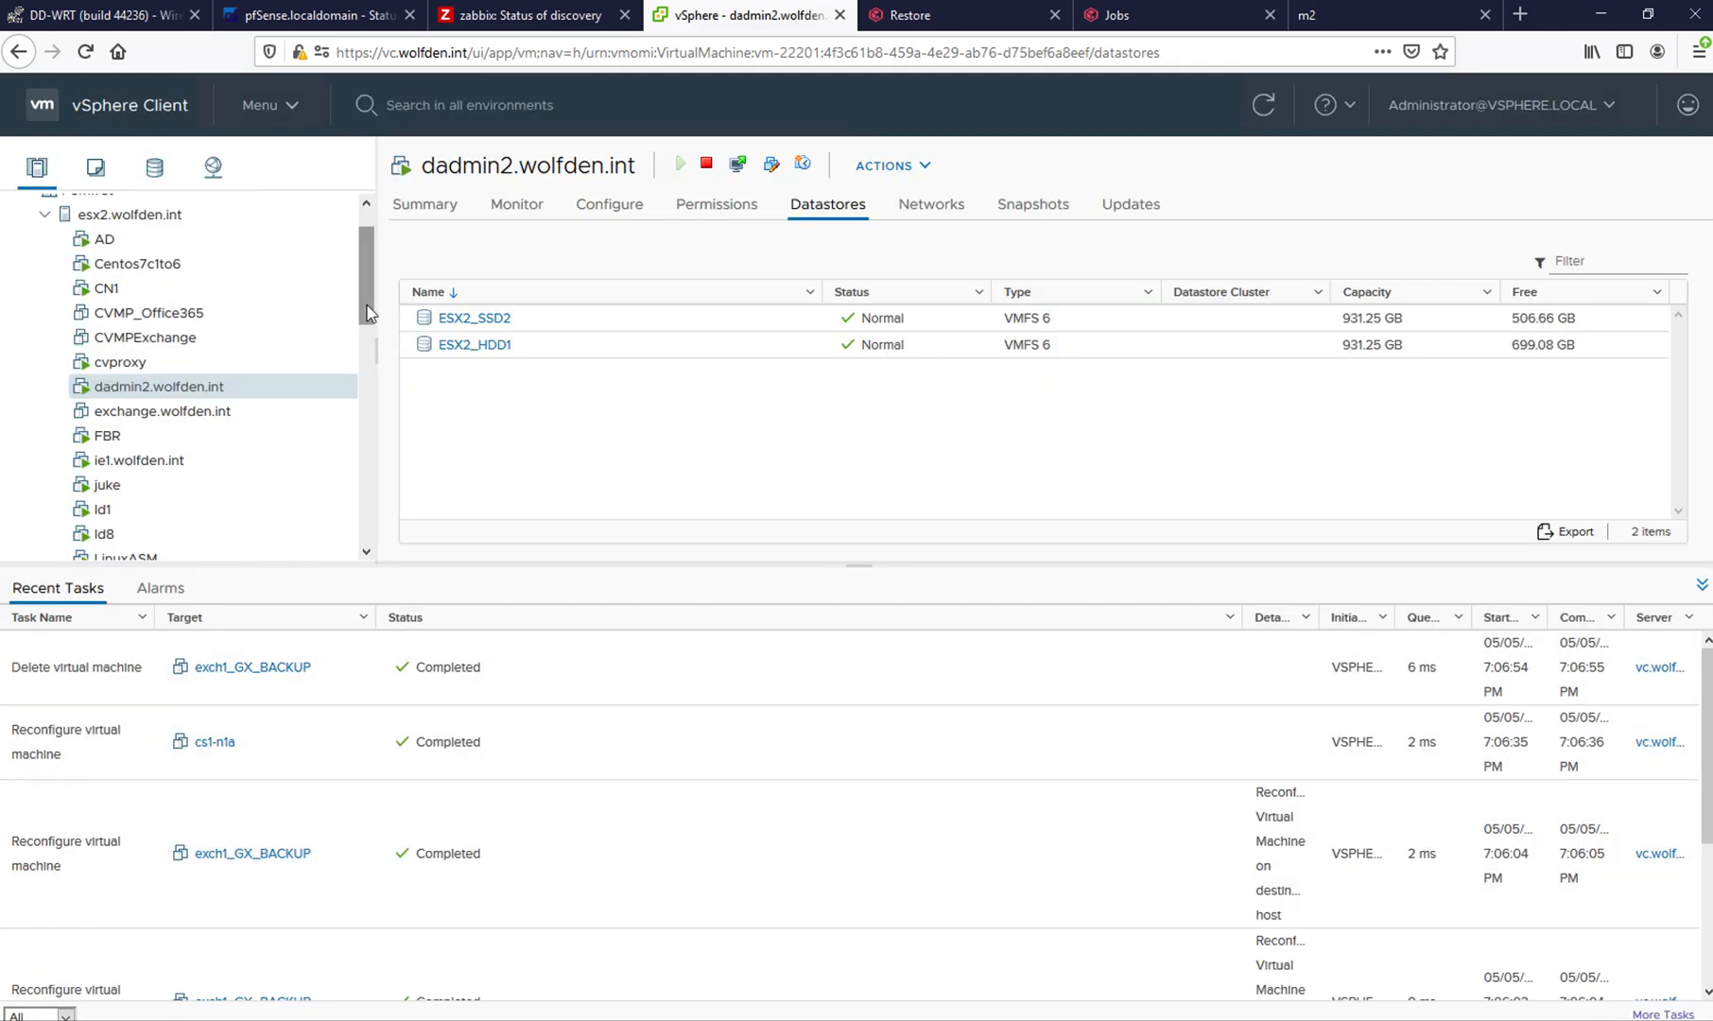
# - View the datastores of exch1 under host esx3.wolfden.int in the vSphere inventory
pyautogui.scroll(-4, 367, 347)
pyautogui.scroll(-8, 367, 412)
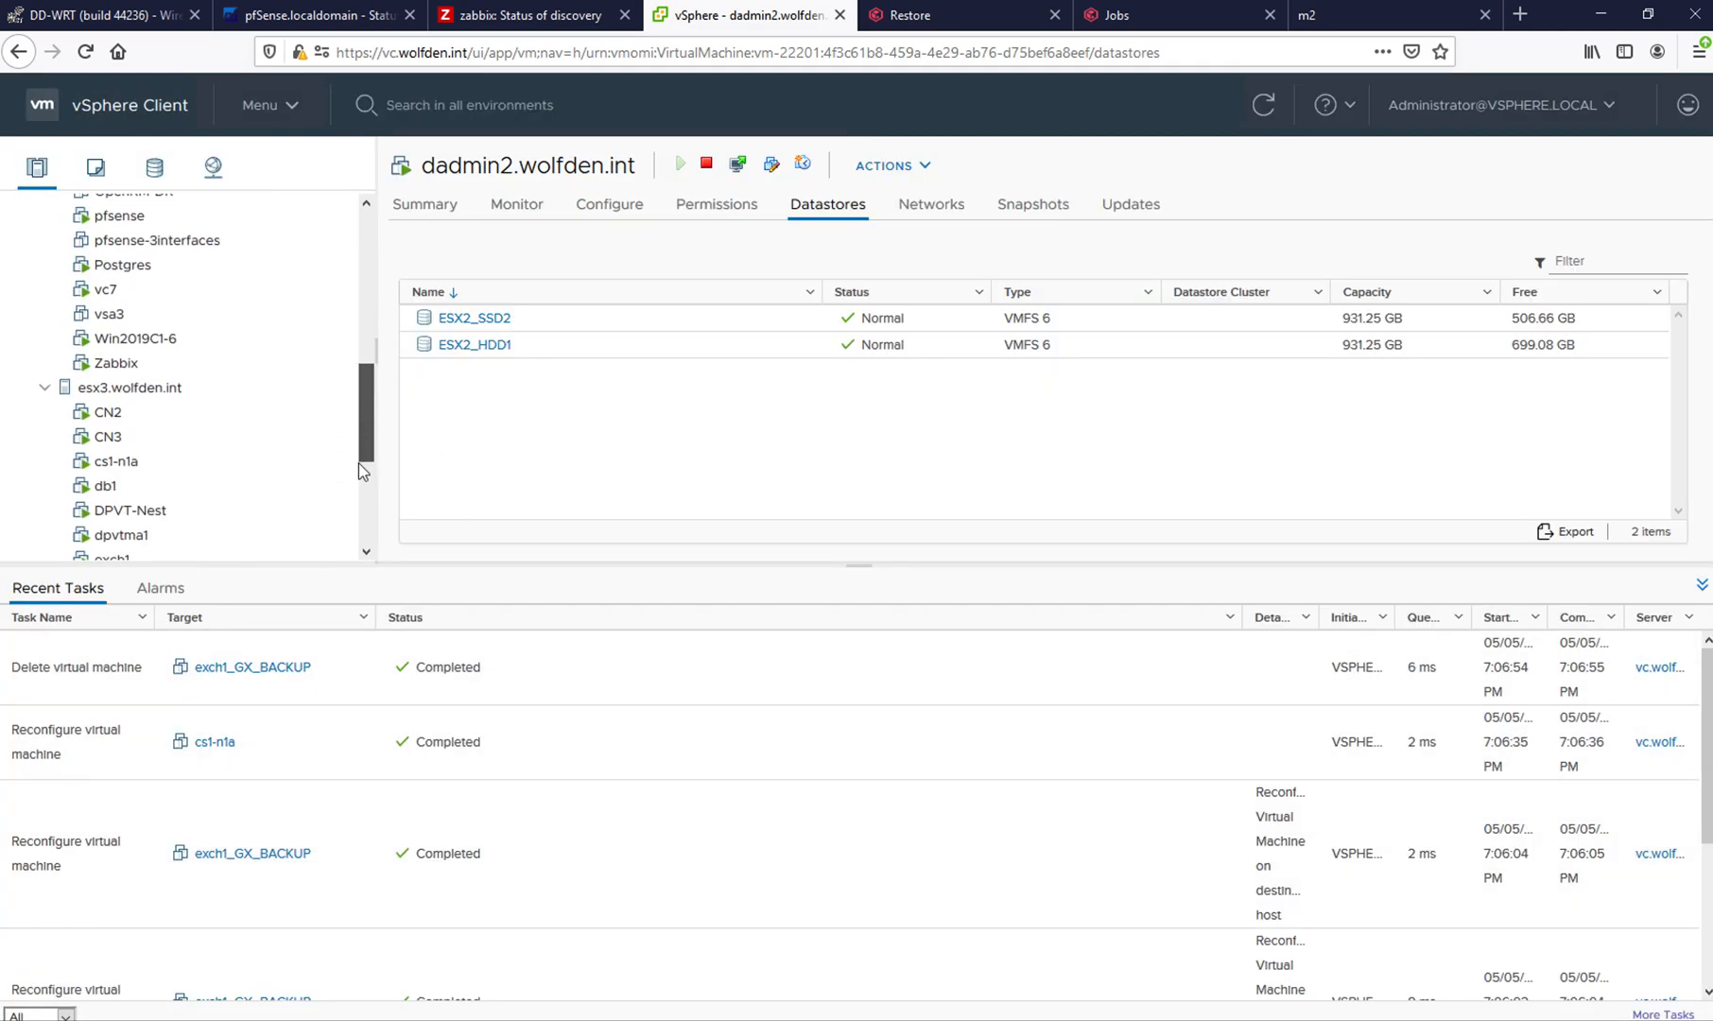
pyautogui.click(100, 362)
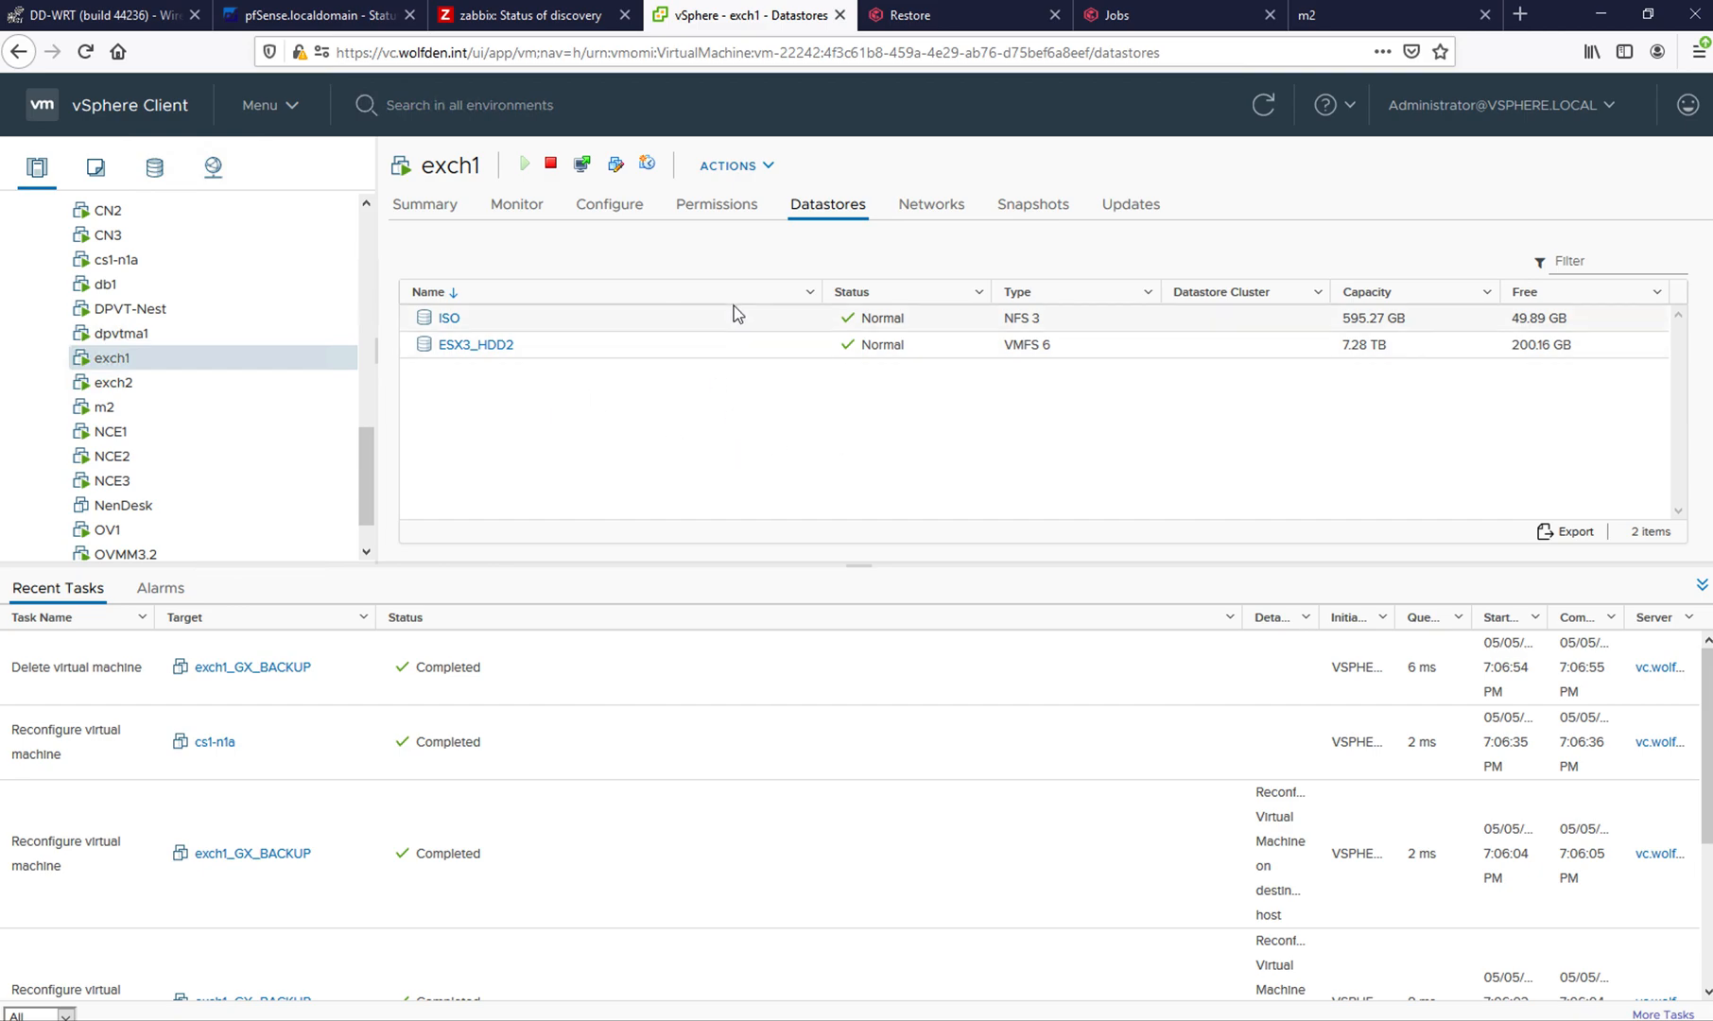
# - Return to the restore types in Command Center, open a full virtual machine restore of dadmin2.wolfden.int, and make it out of place
pyautogui.click(882, 17)
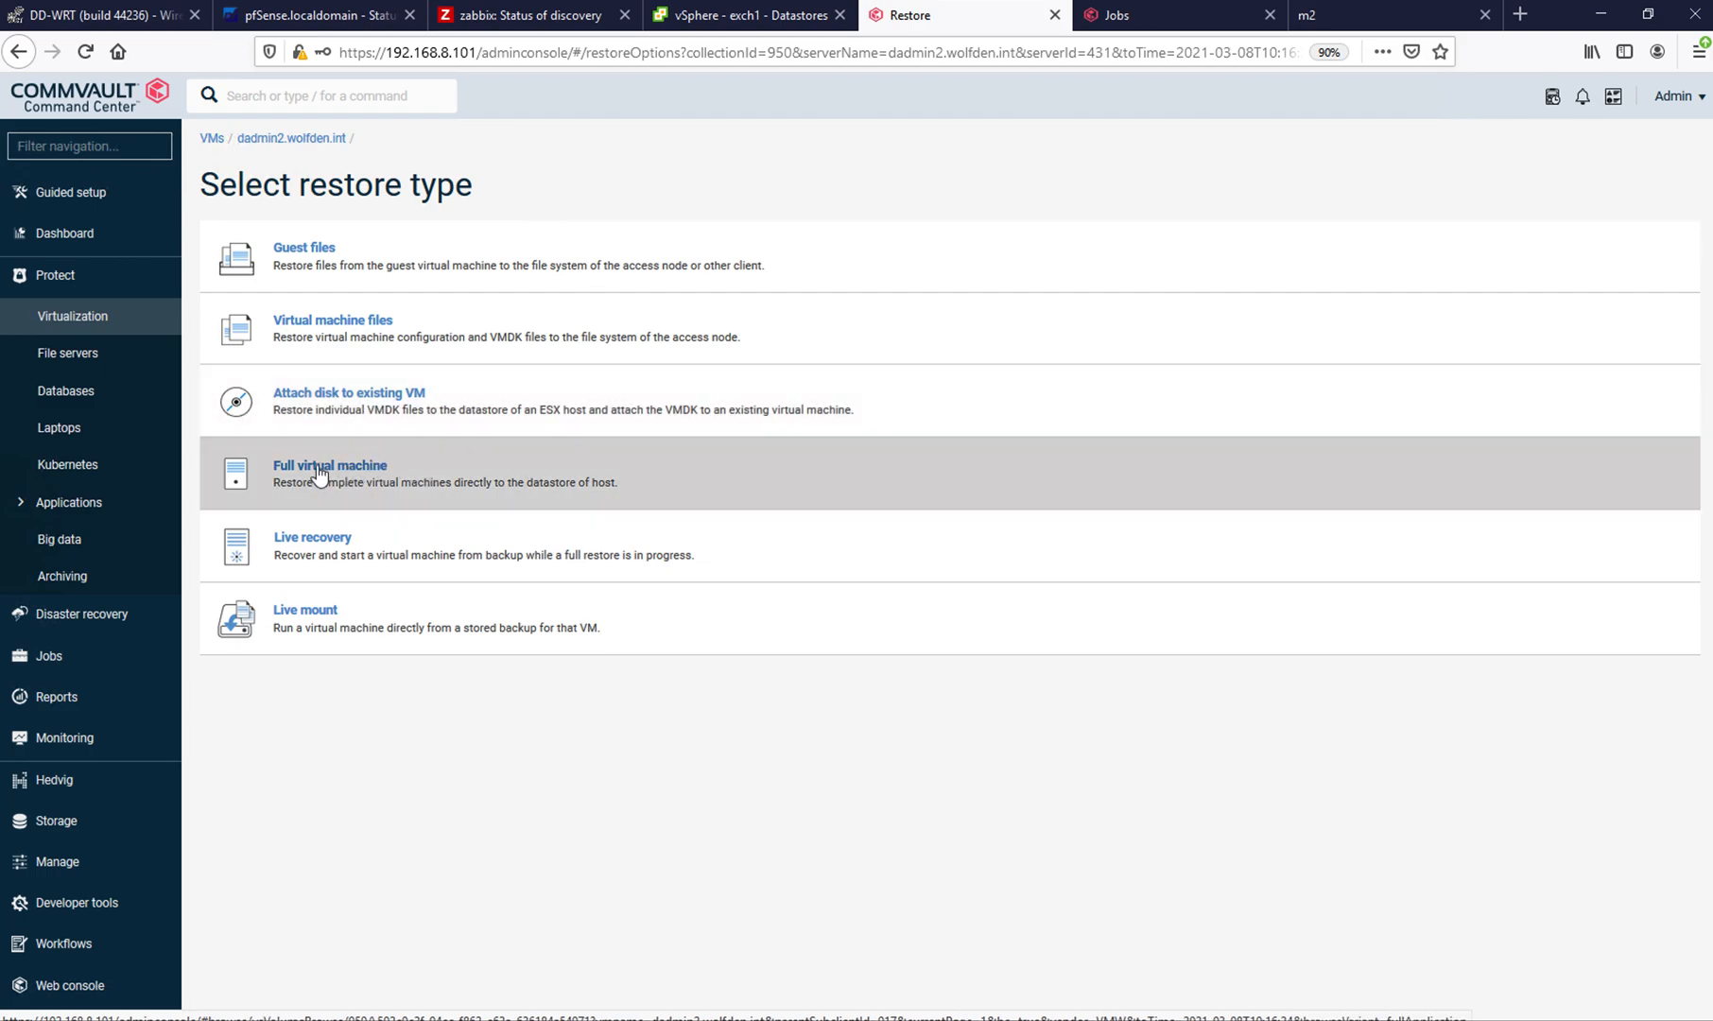
pyautogui.click(324, 469)
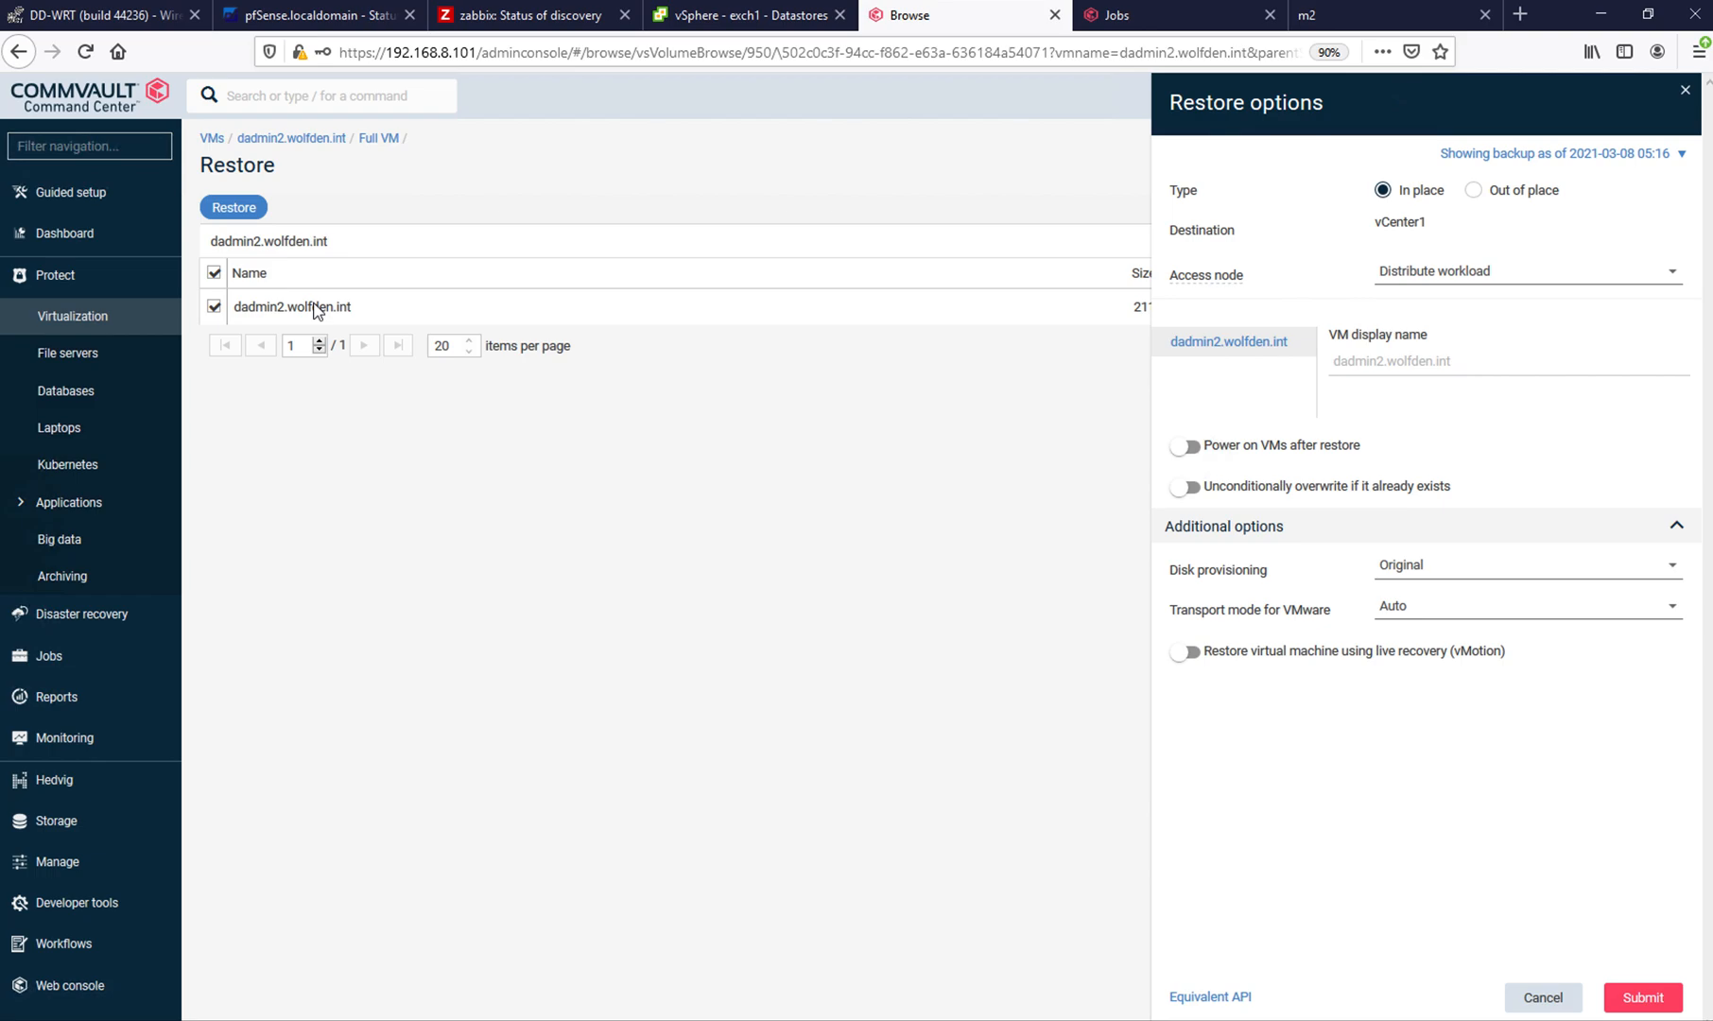
pyautogui.click(1474, 191)
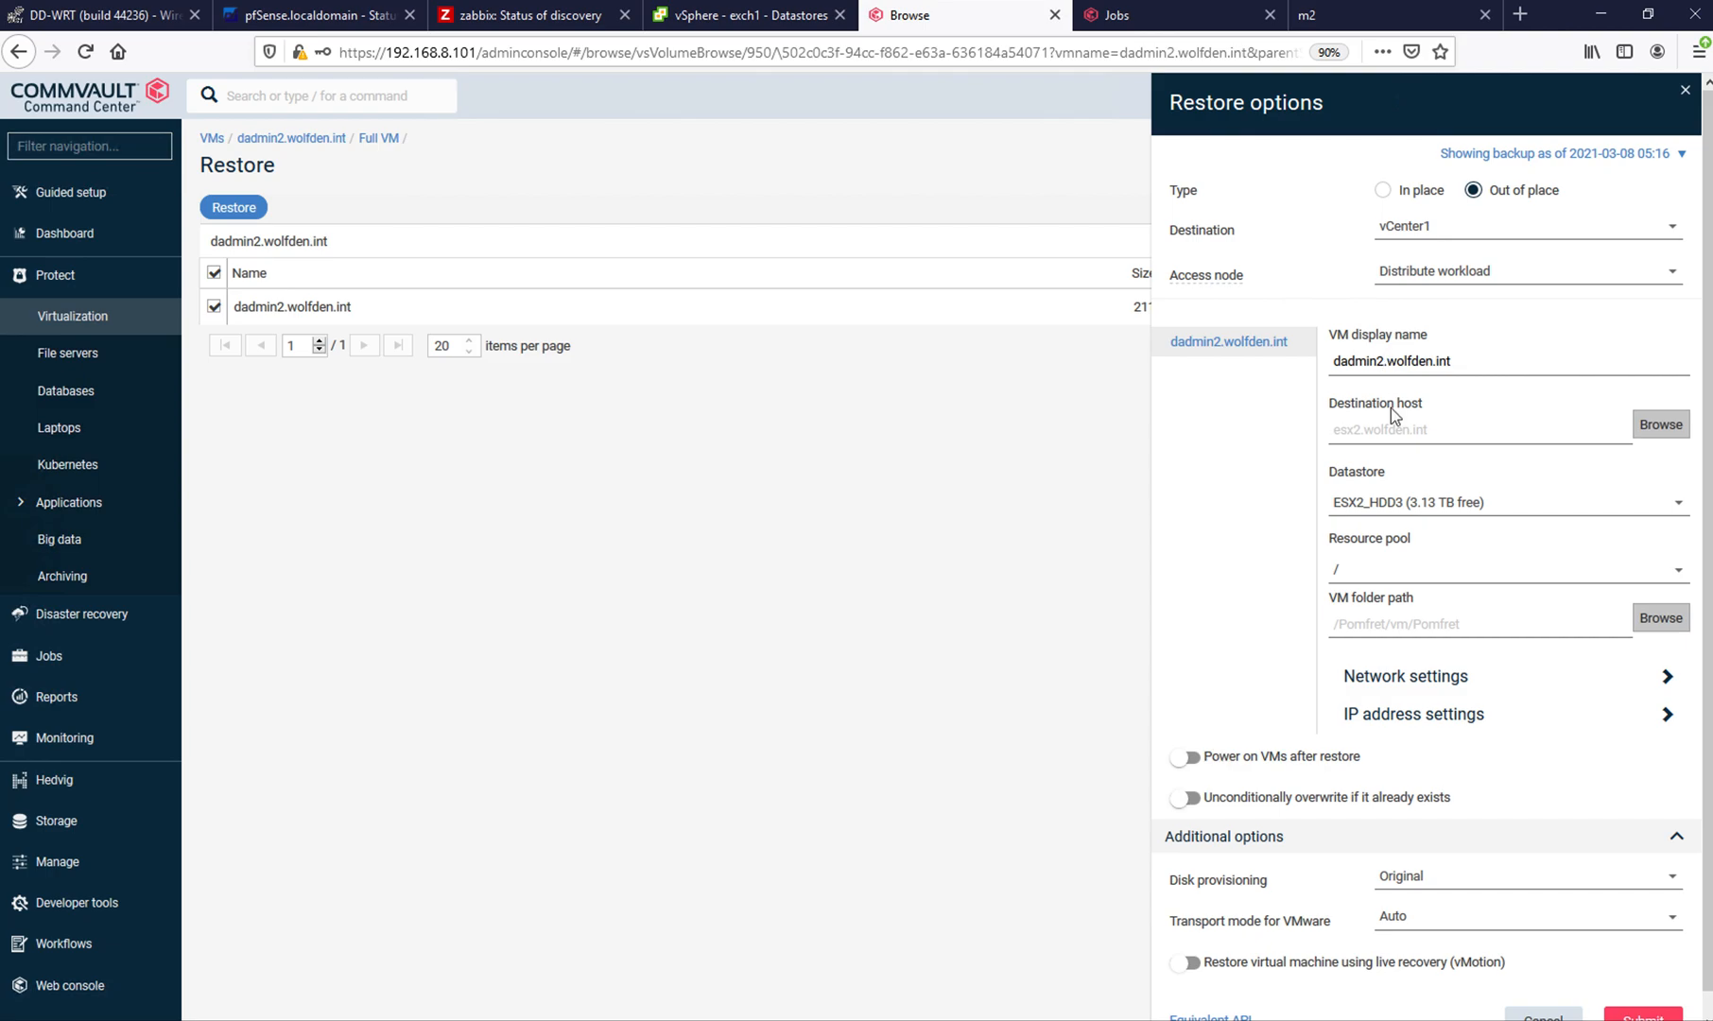
# - Set the restored VM's display name to dadmin2t.wolfden.int and its destination host to esx3.wolfden.int in Pomfret
pyautogui.write('t')
pyautogui.click(1660, 425)
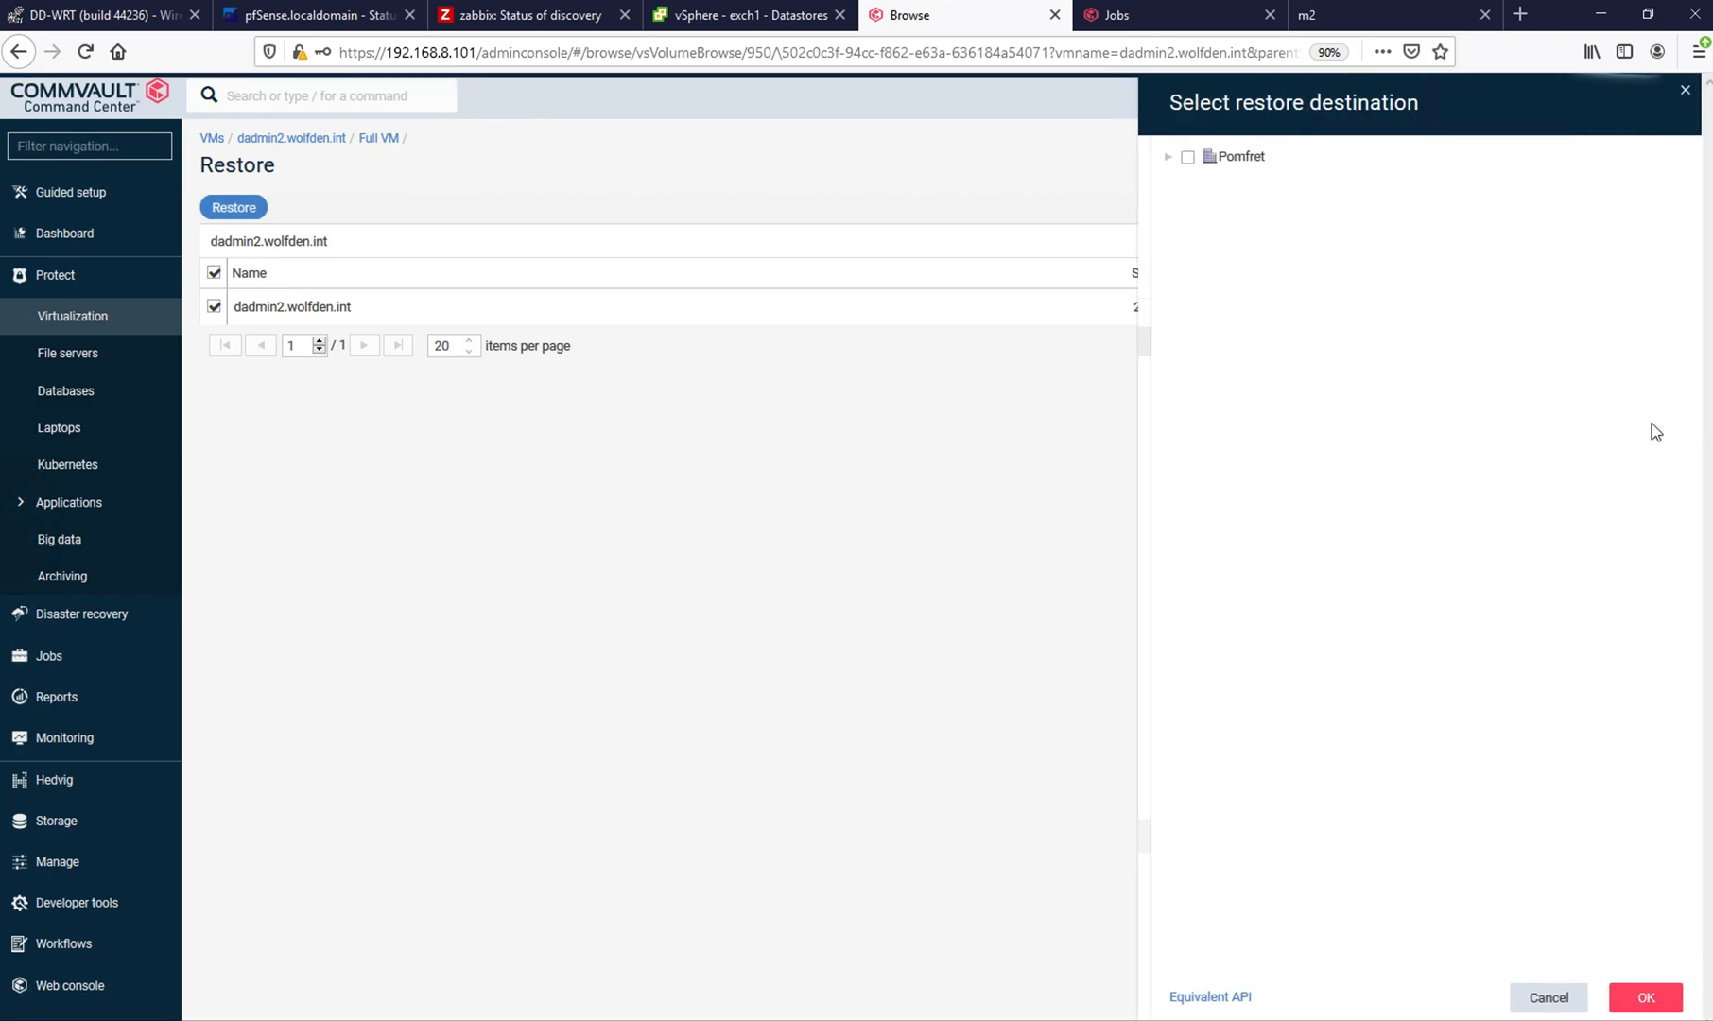
pyautogui.click(1169, 158)
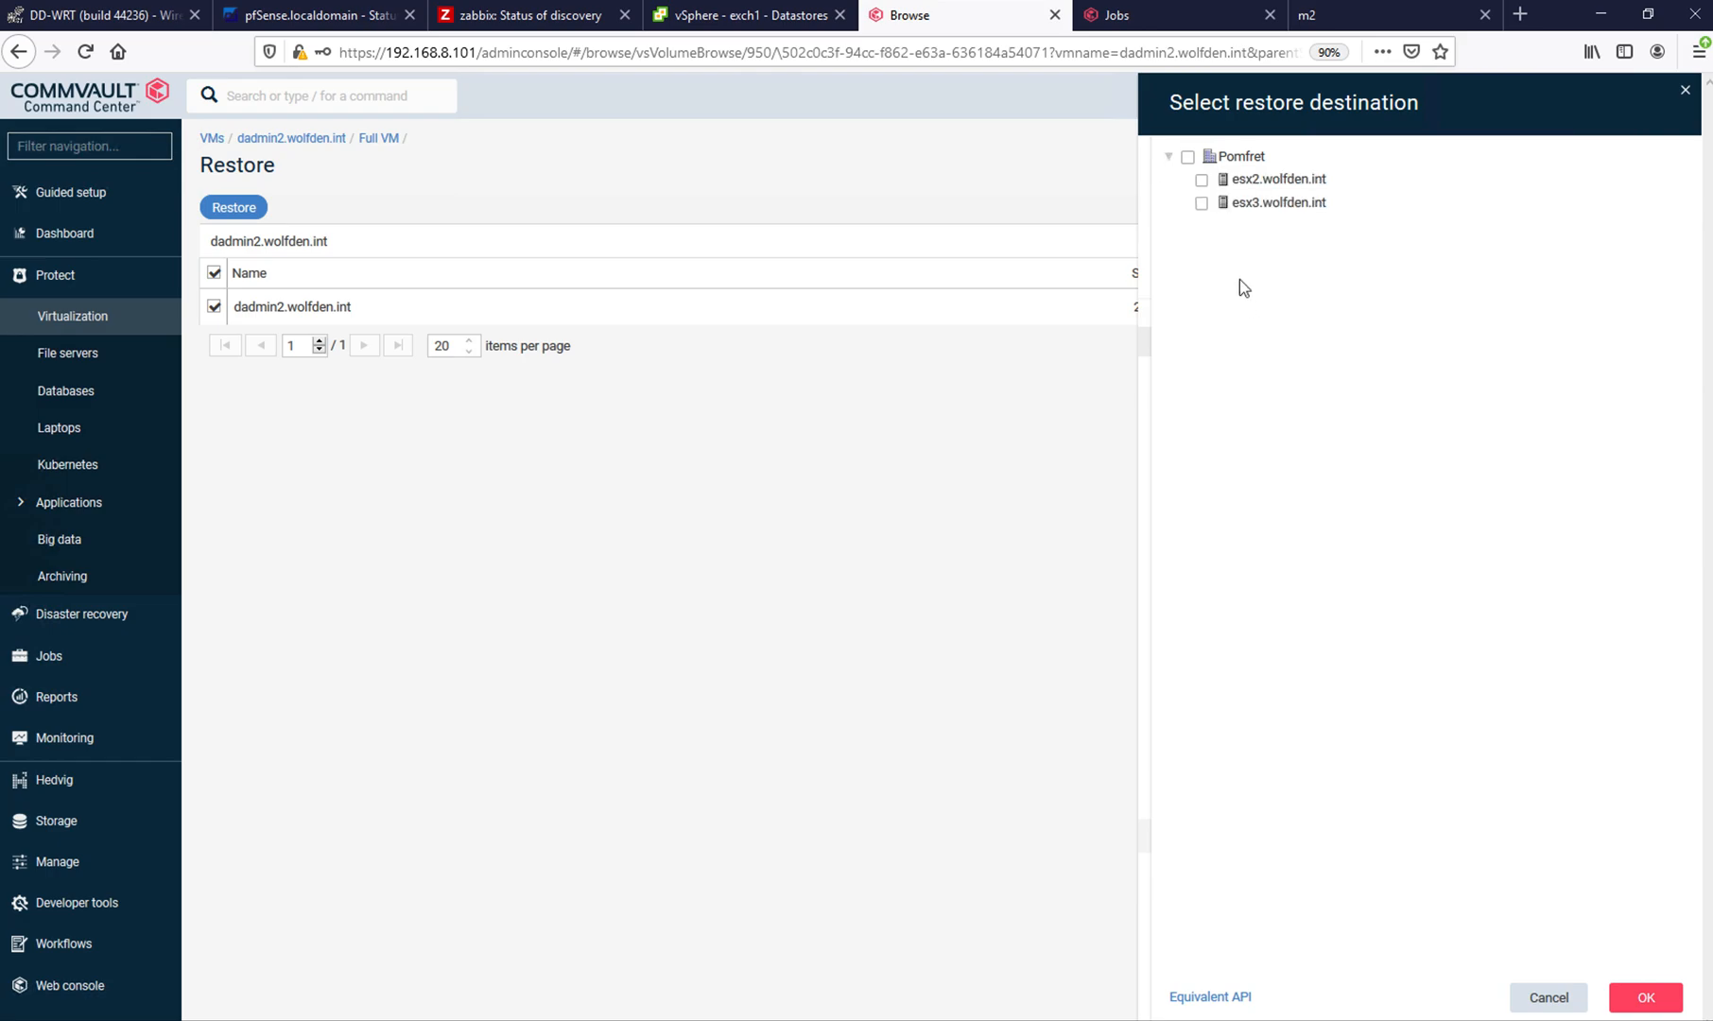
pyautogui.click(1239, 209)
pyautogui.click(1647, 998)
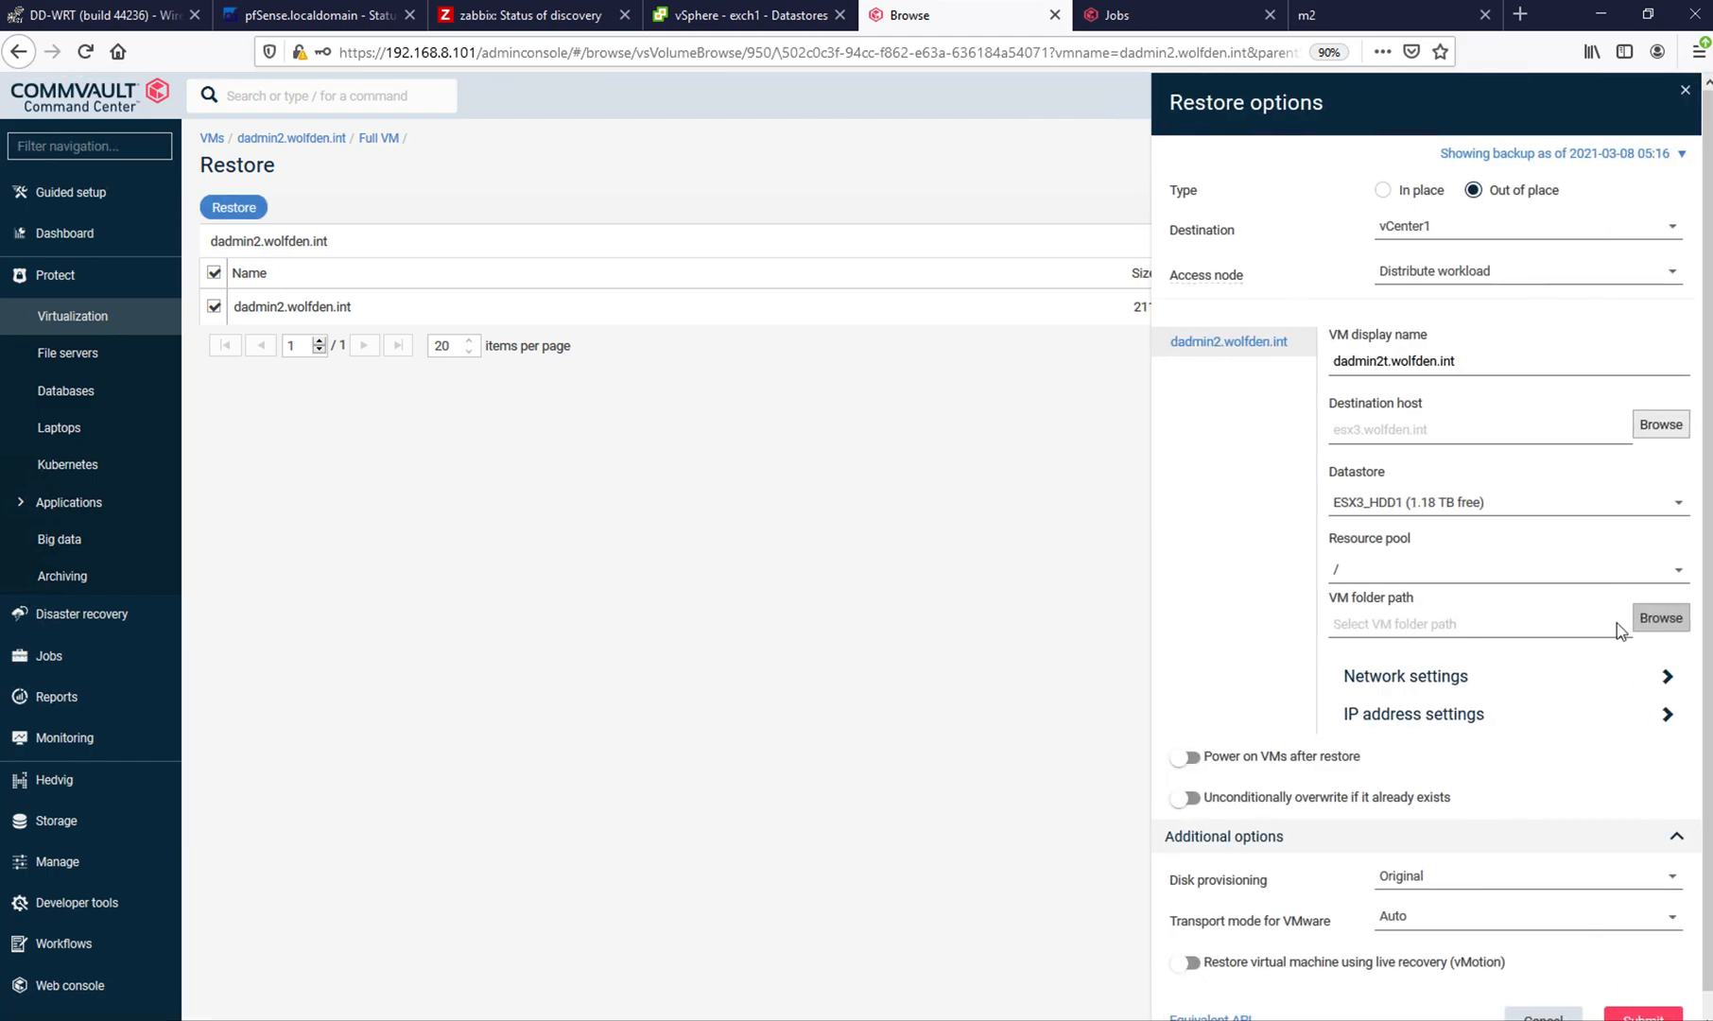
# - Add a network mapping from Any Network to destination network ESX3_192_168_8
pyautogui.click(1645, 681)
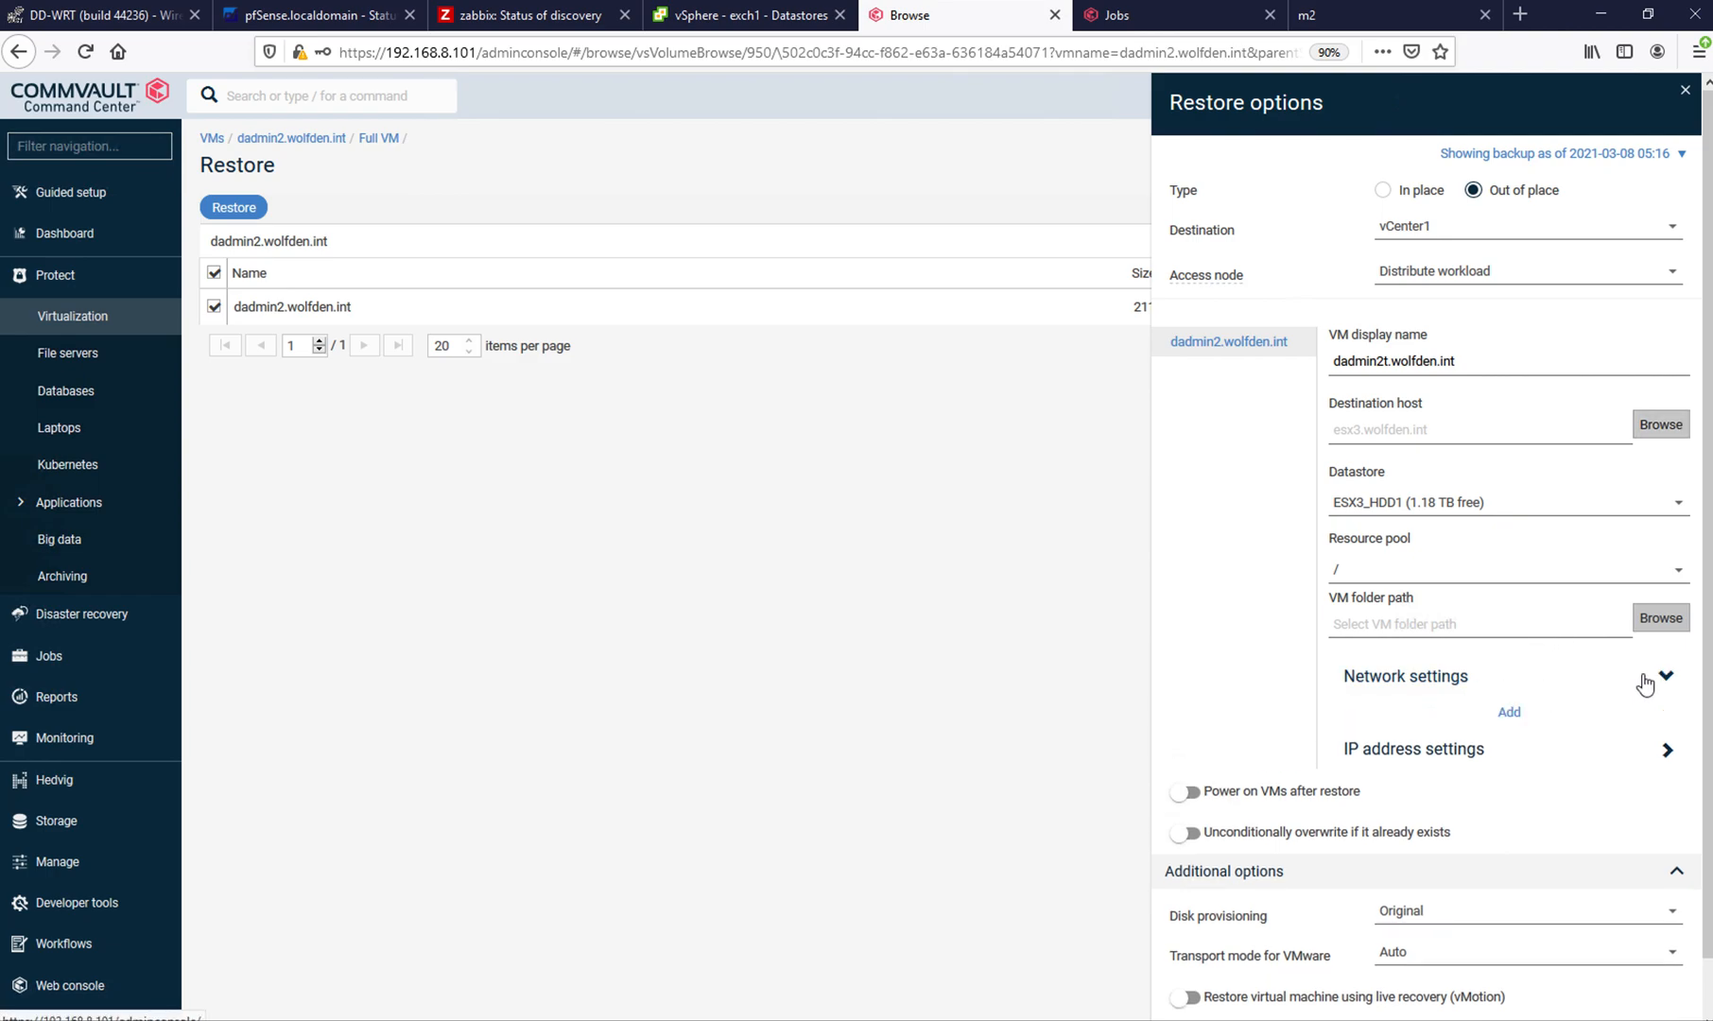
pyautogui.click(1509, 715)
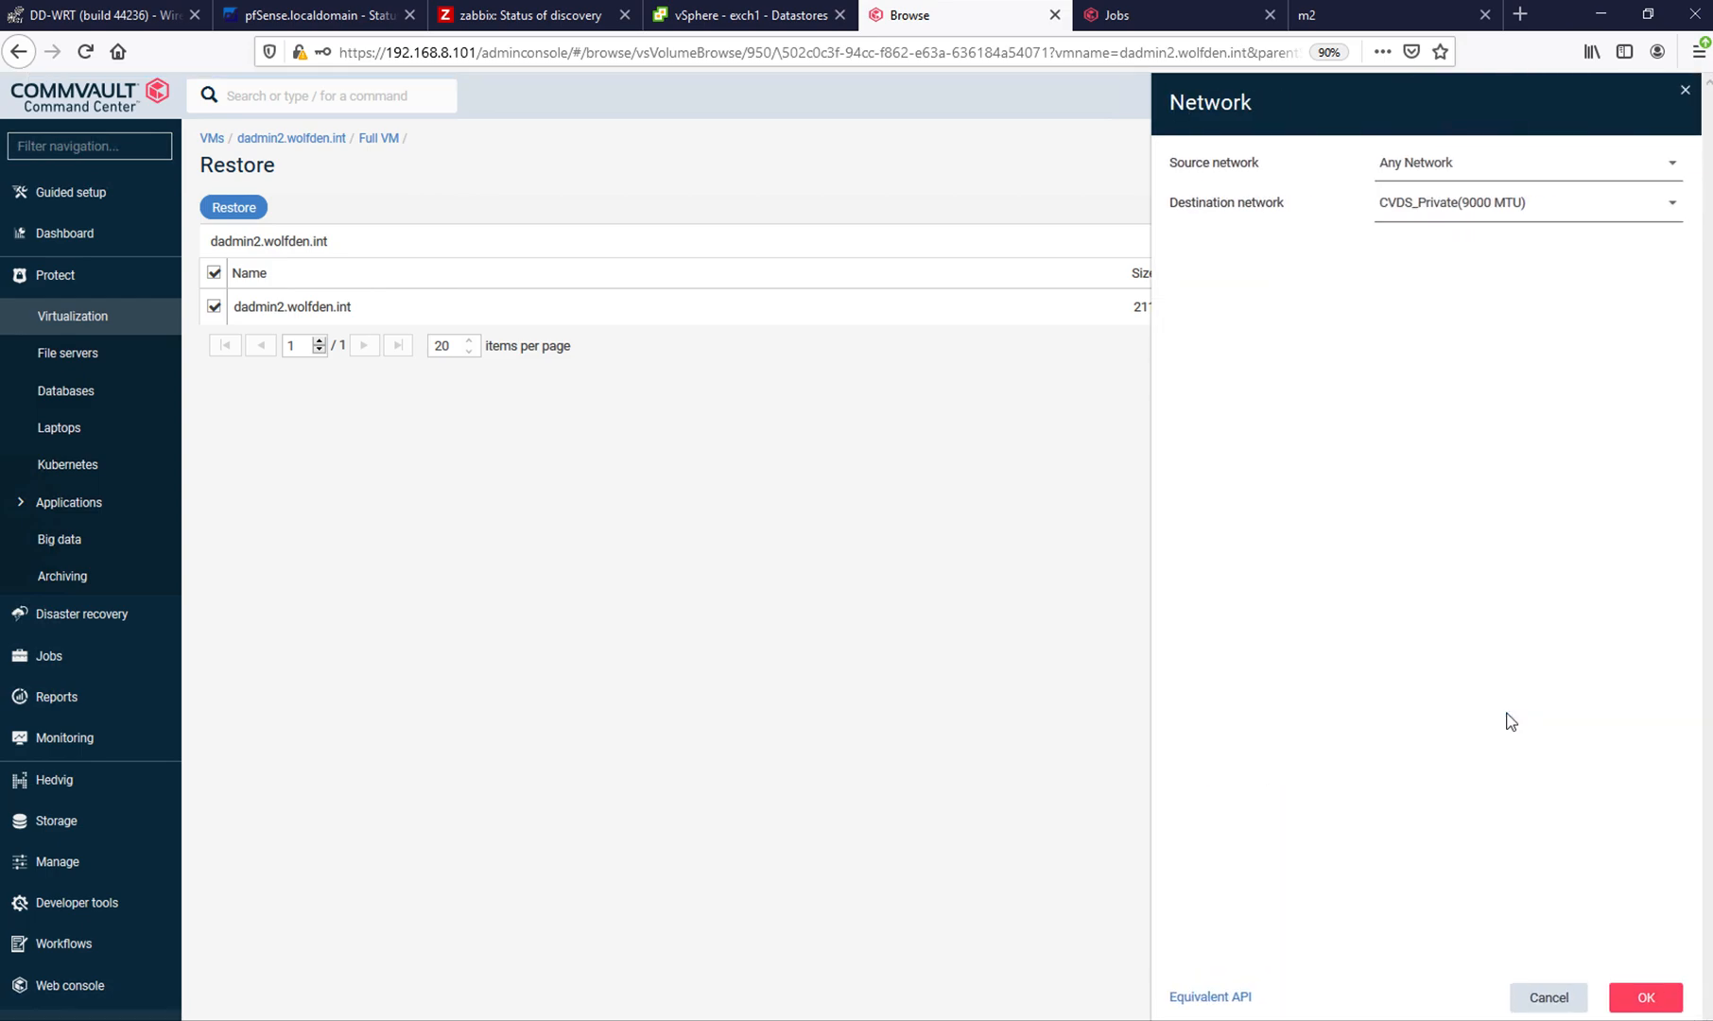
pyautogui.click(1440, 210)
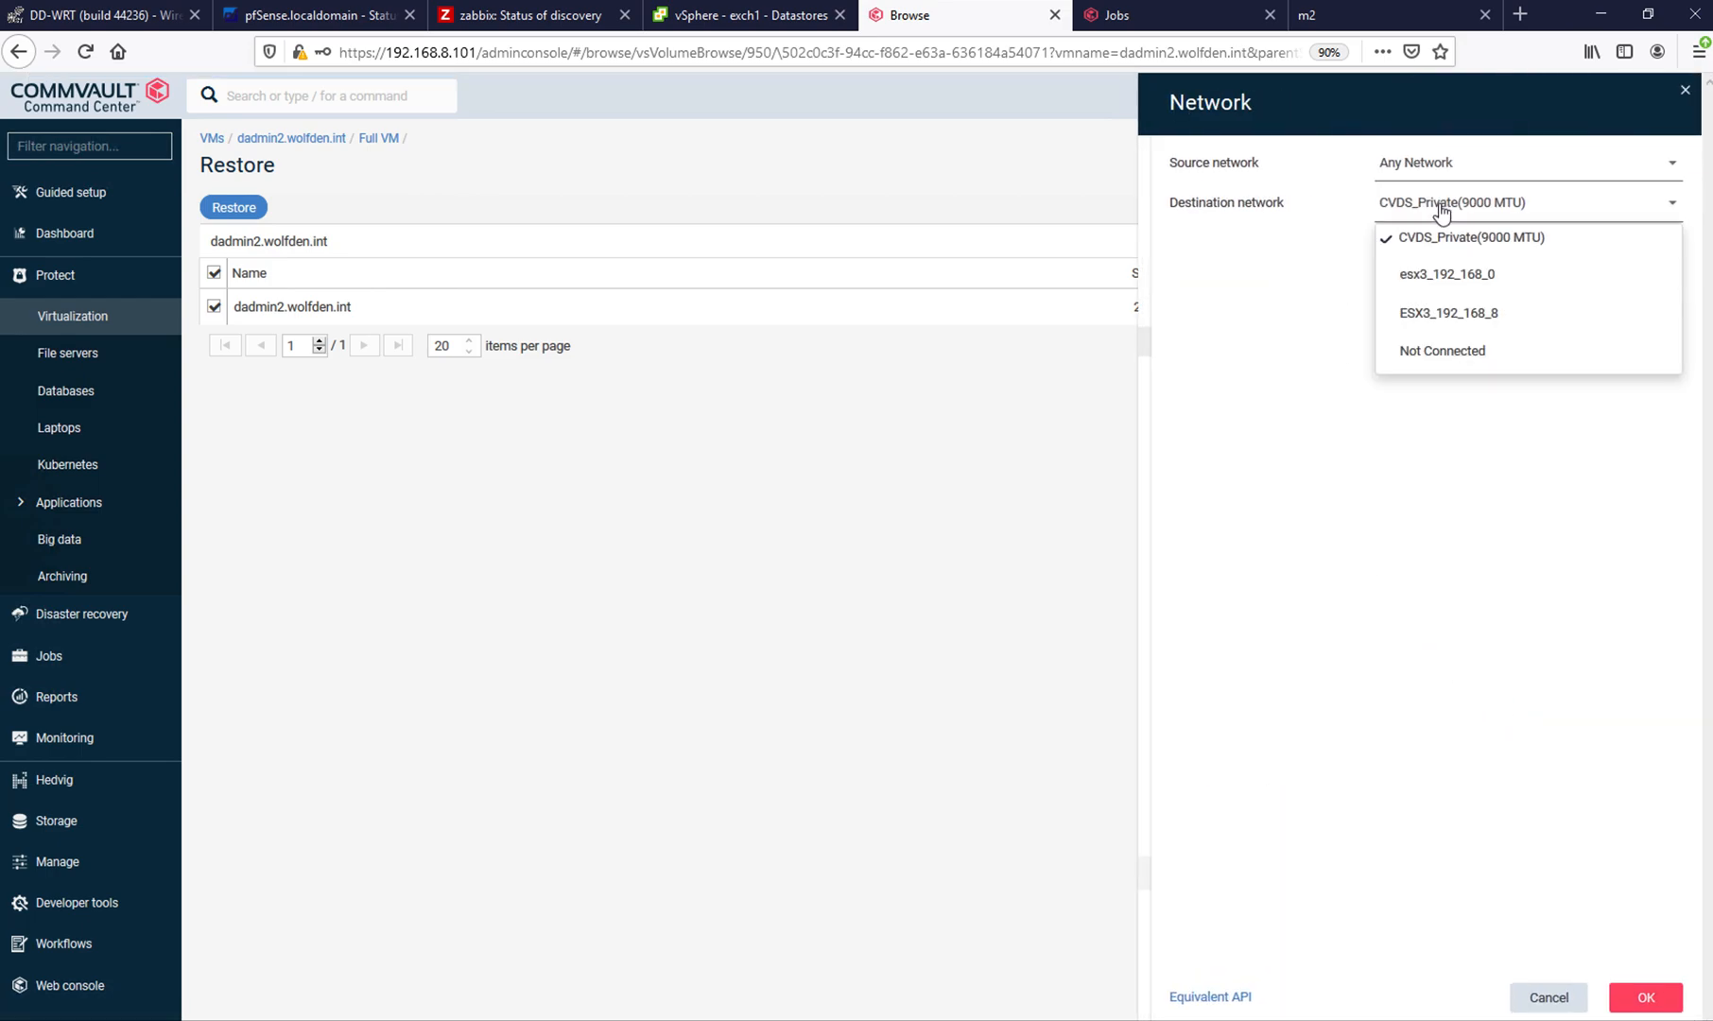
pyautogui.click(1440, 316)
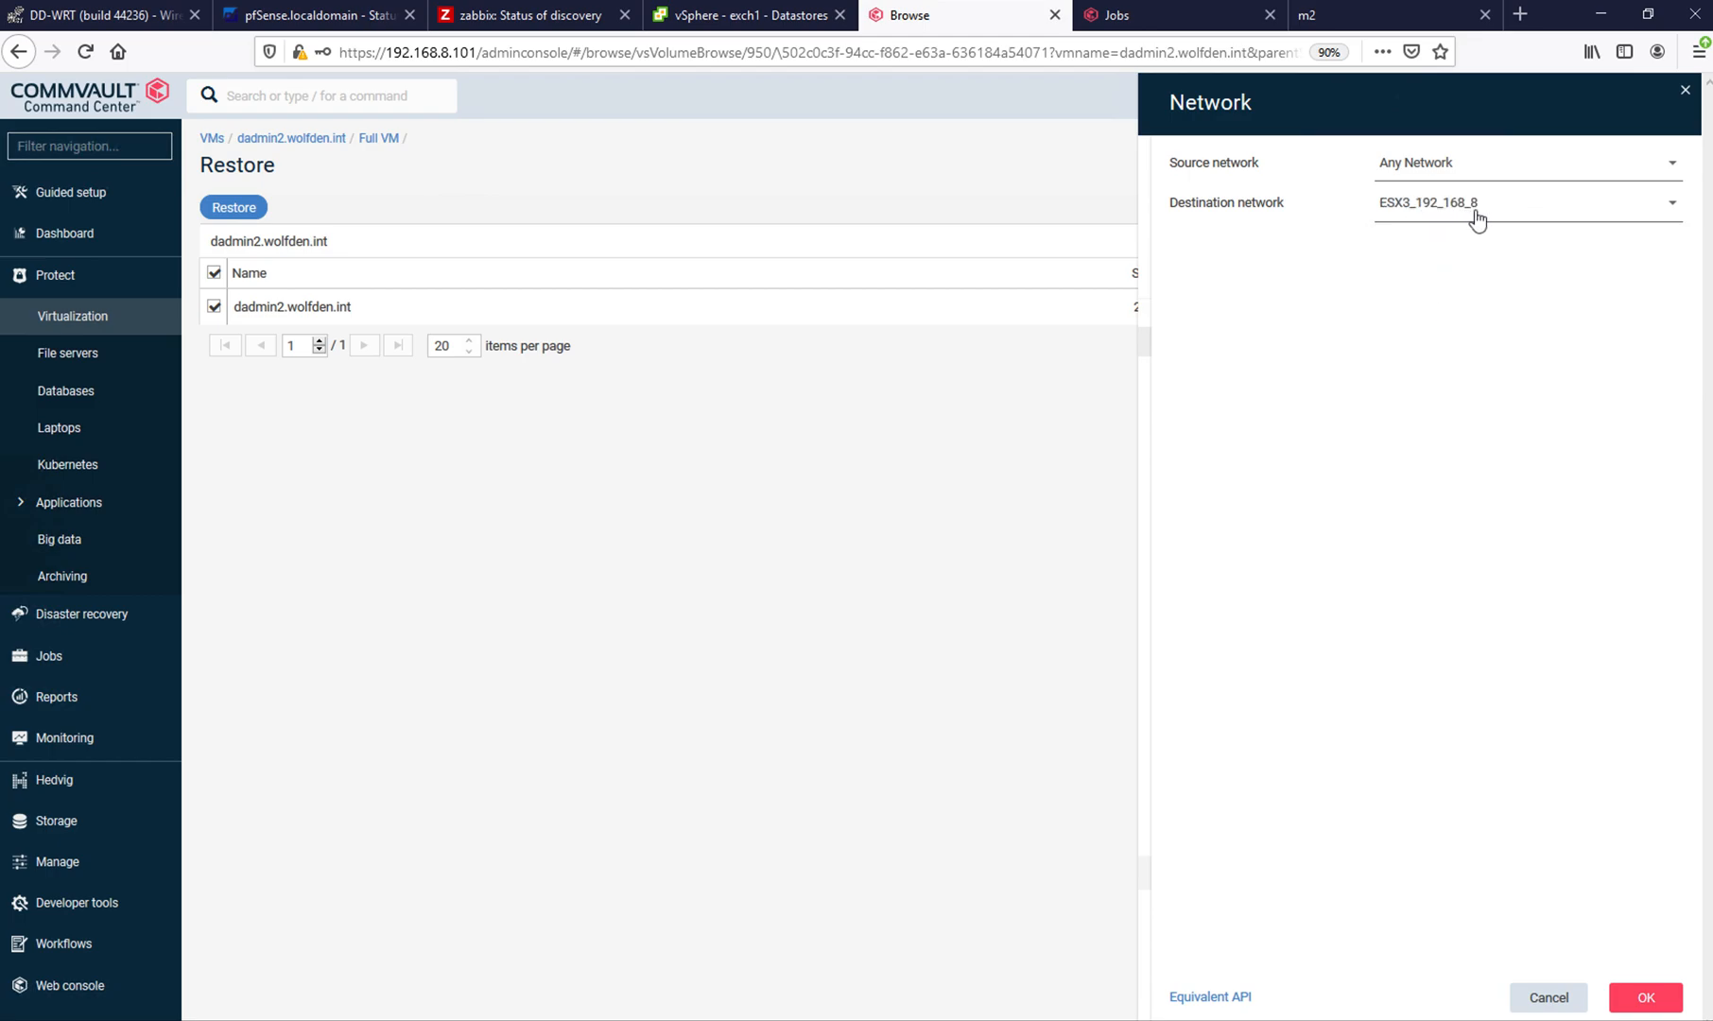
pyautogui.click(1646, 999)
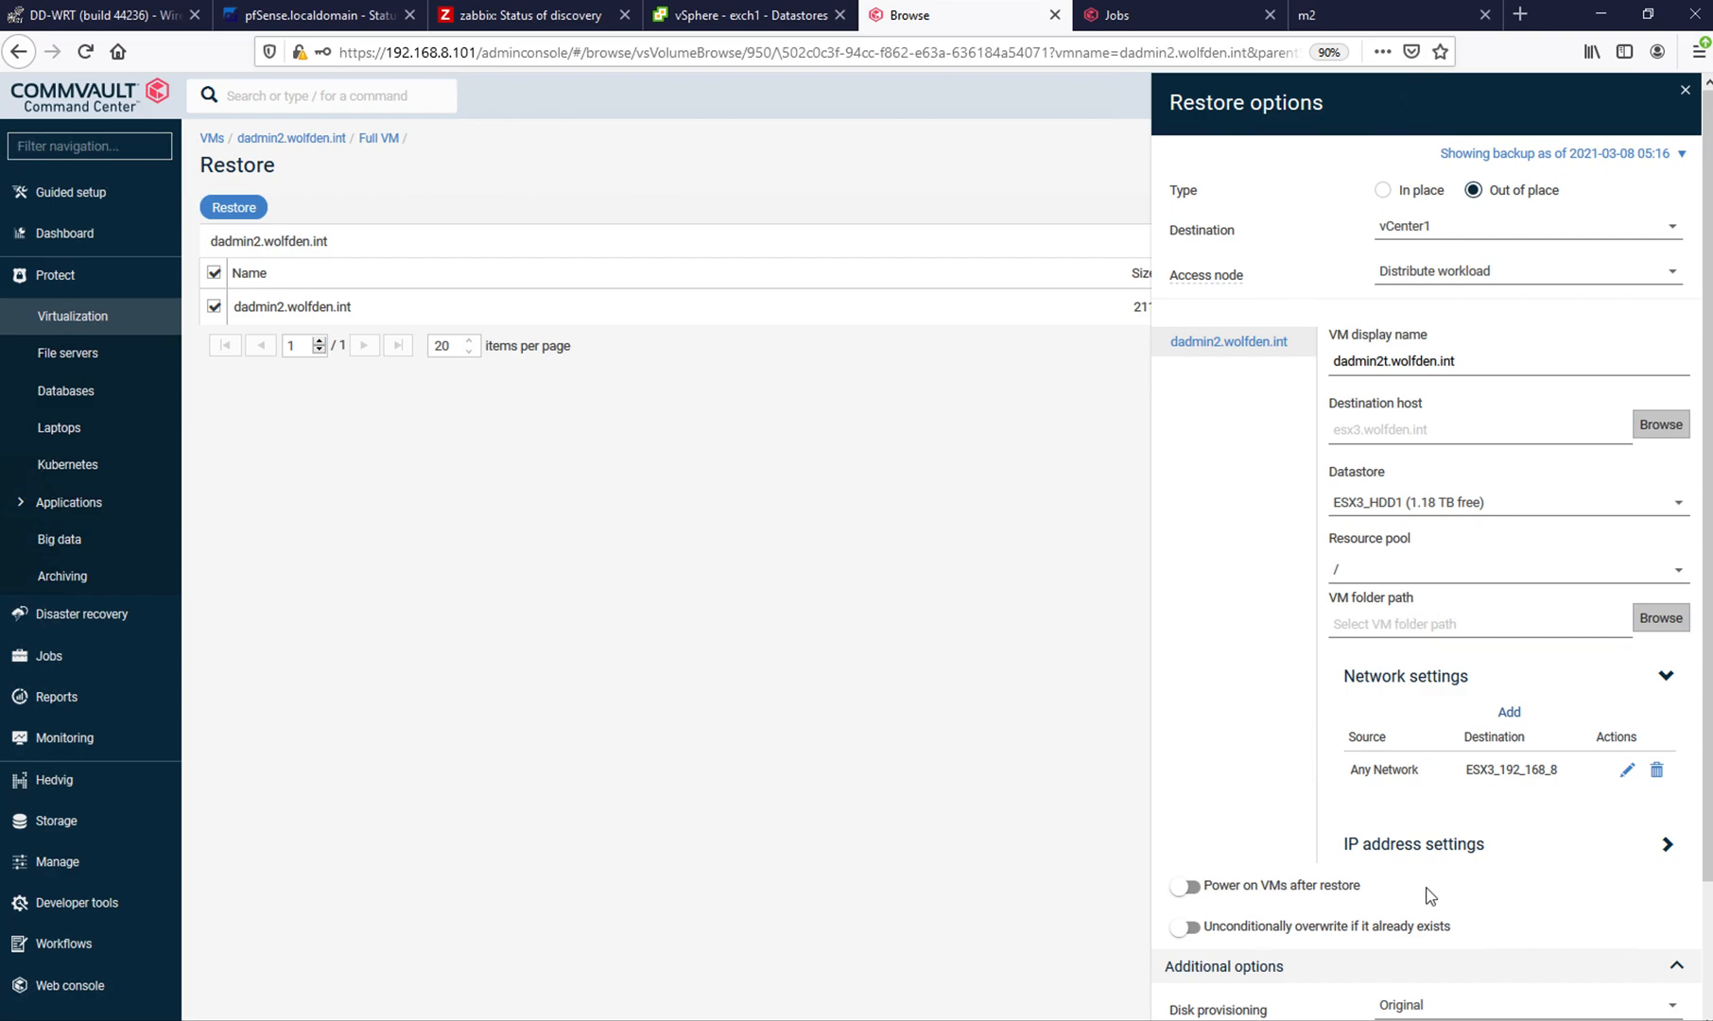
# - Set the disk provisioning to Thin, keep the VMware transport mode on Auto, and submit the full VM restore
pyautogui.scroll(-3, 1708, 964)
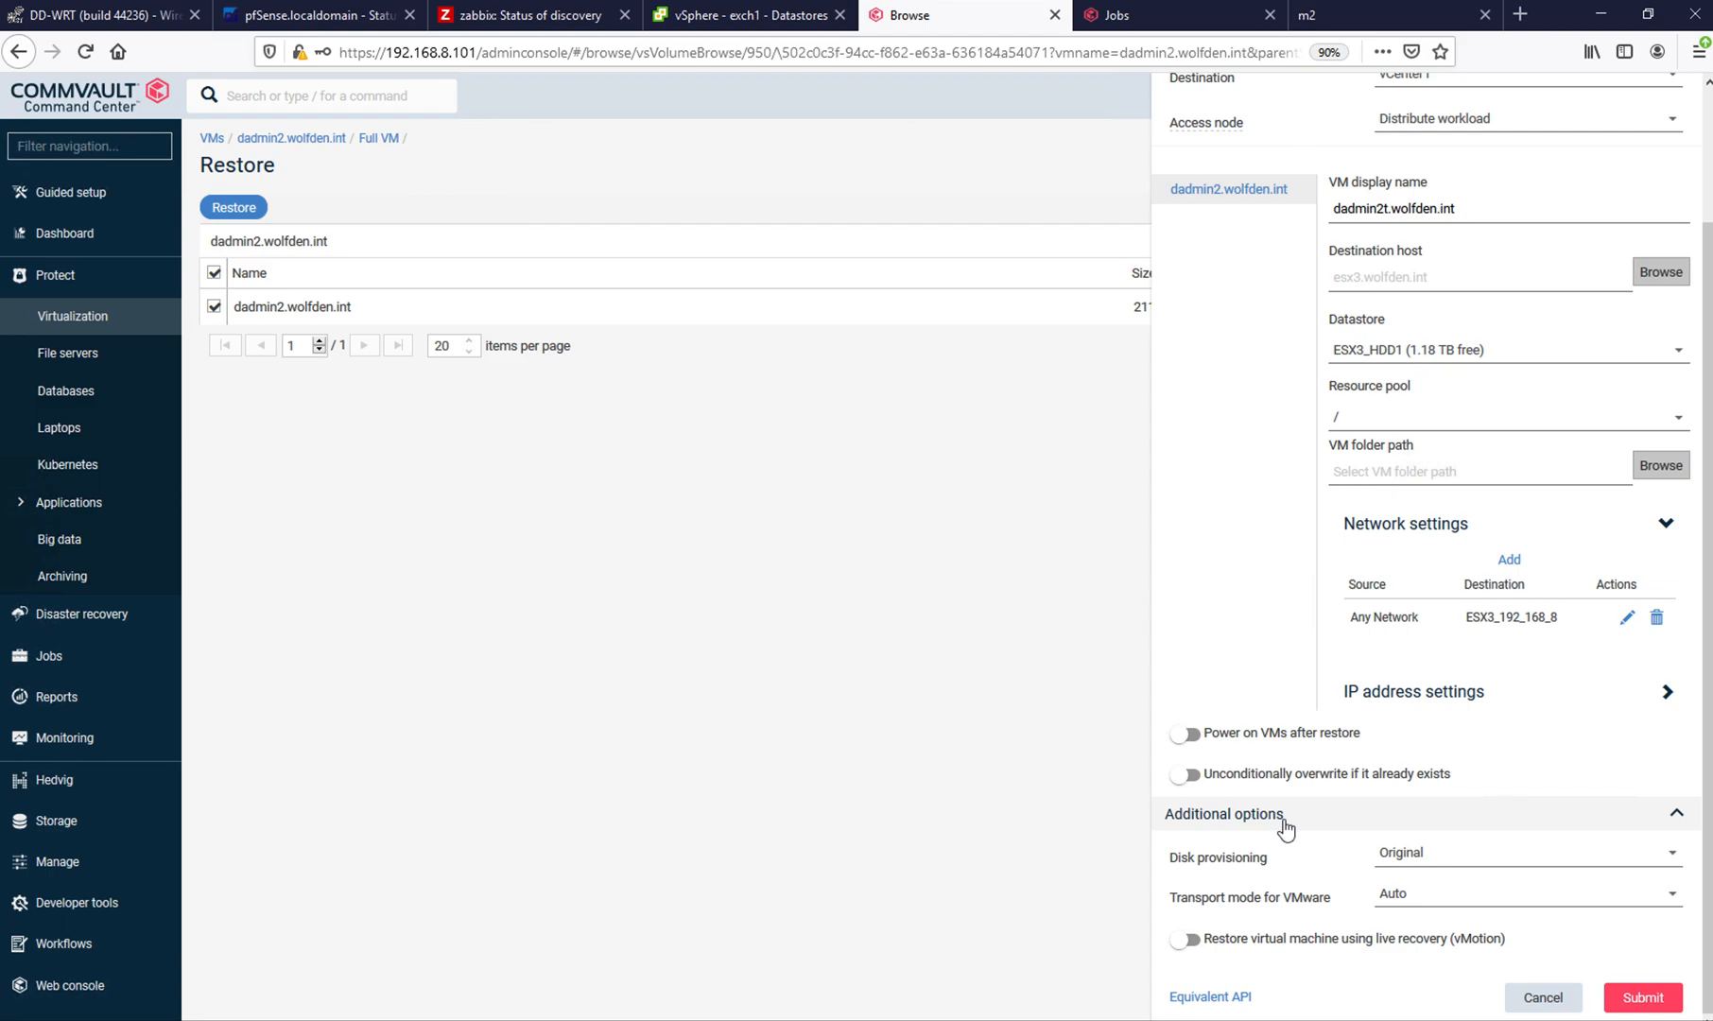
pyautogui.click(1403, 859)
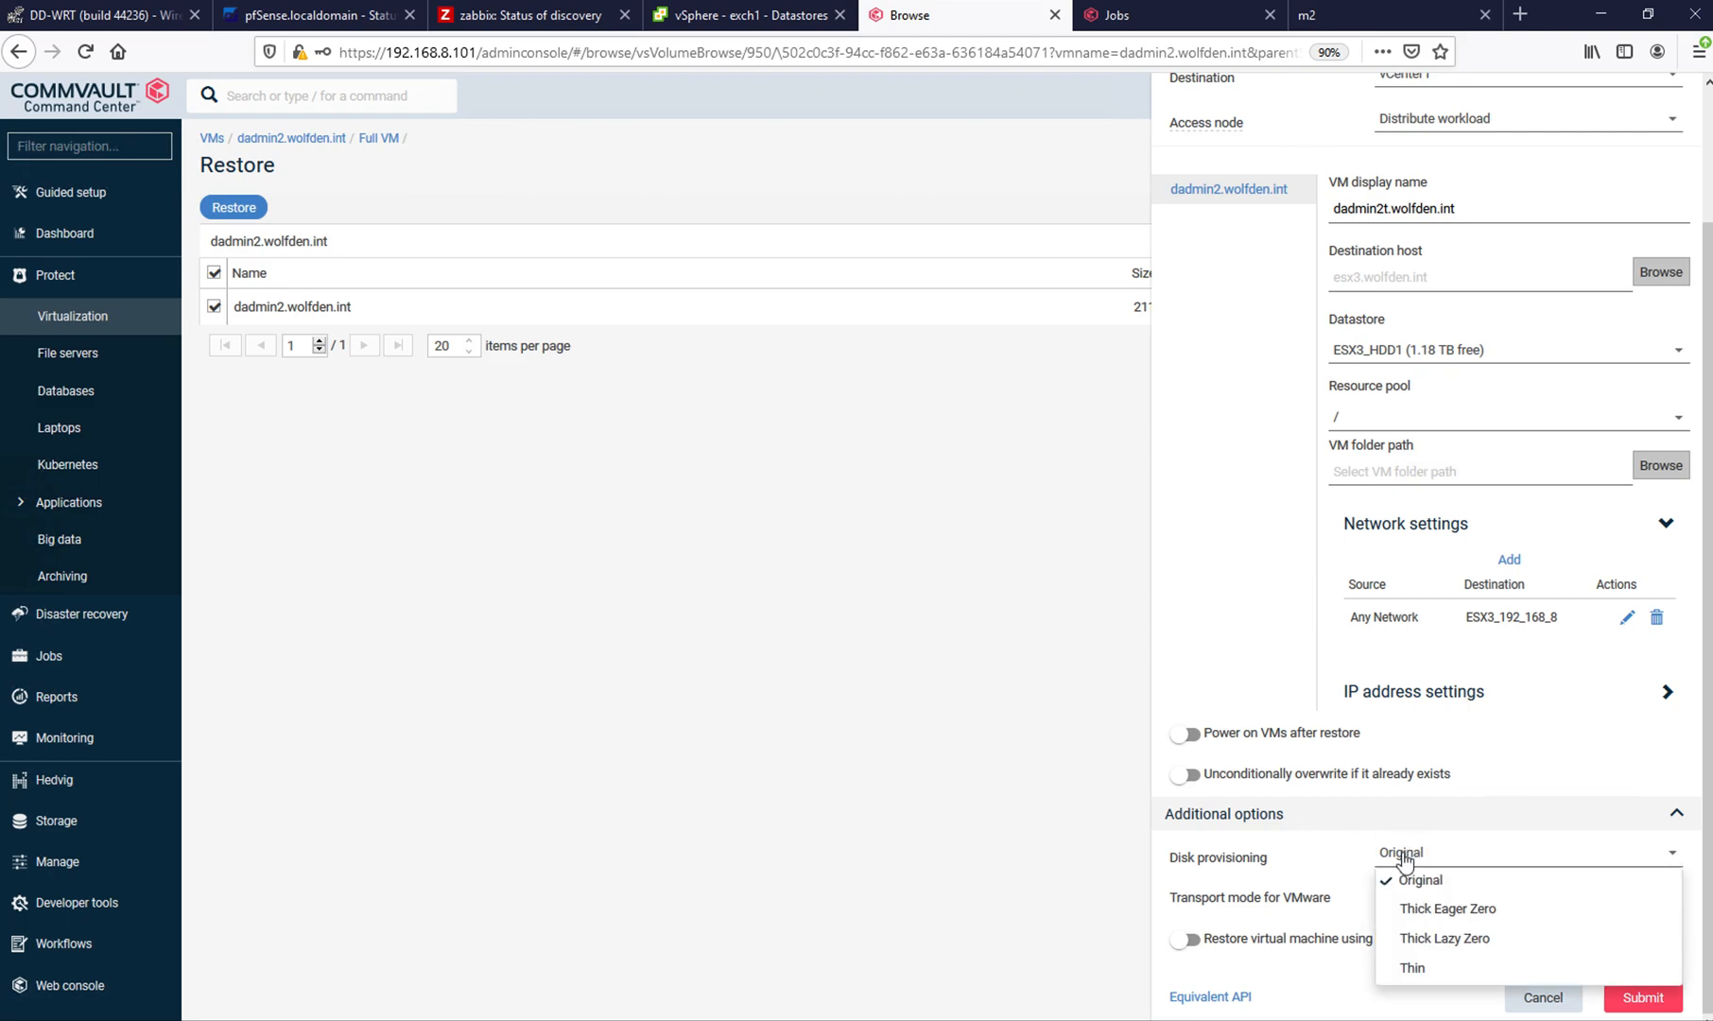
pyautogui.click(1413, 970)
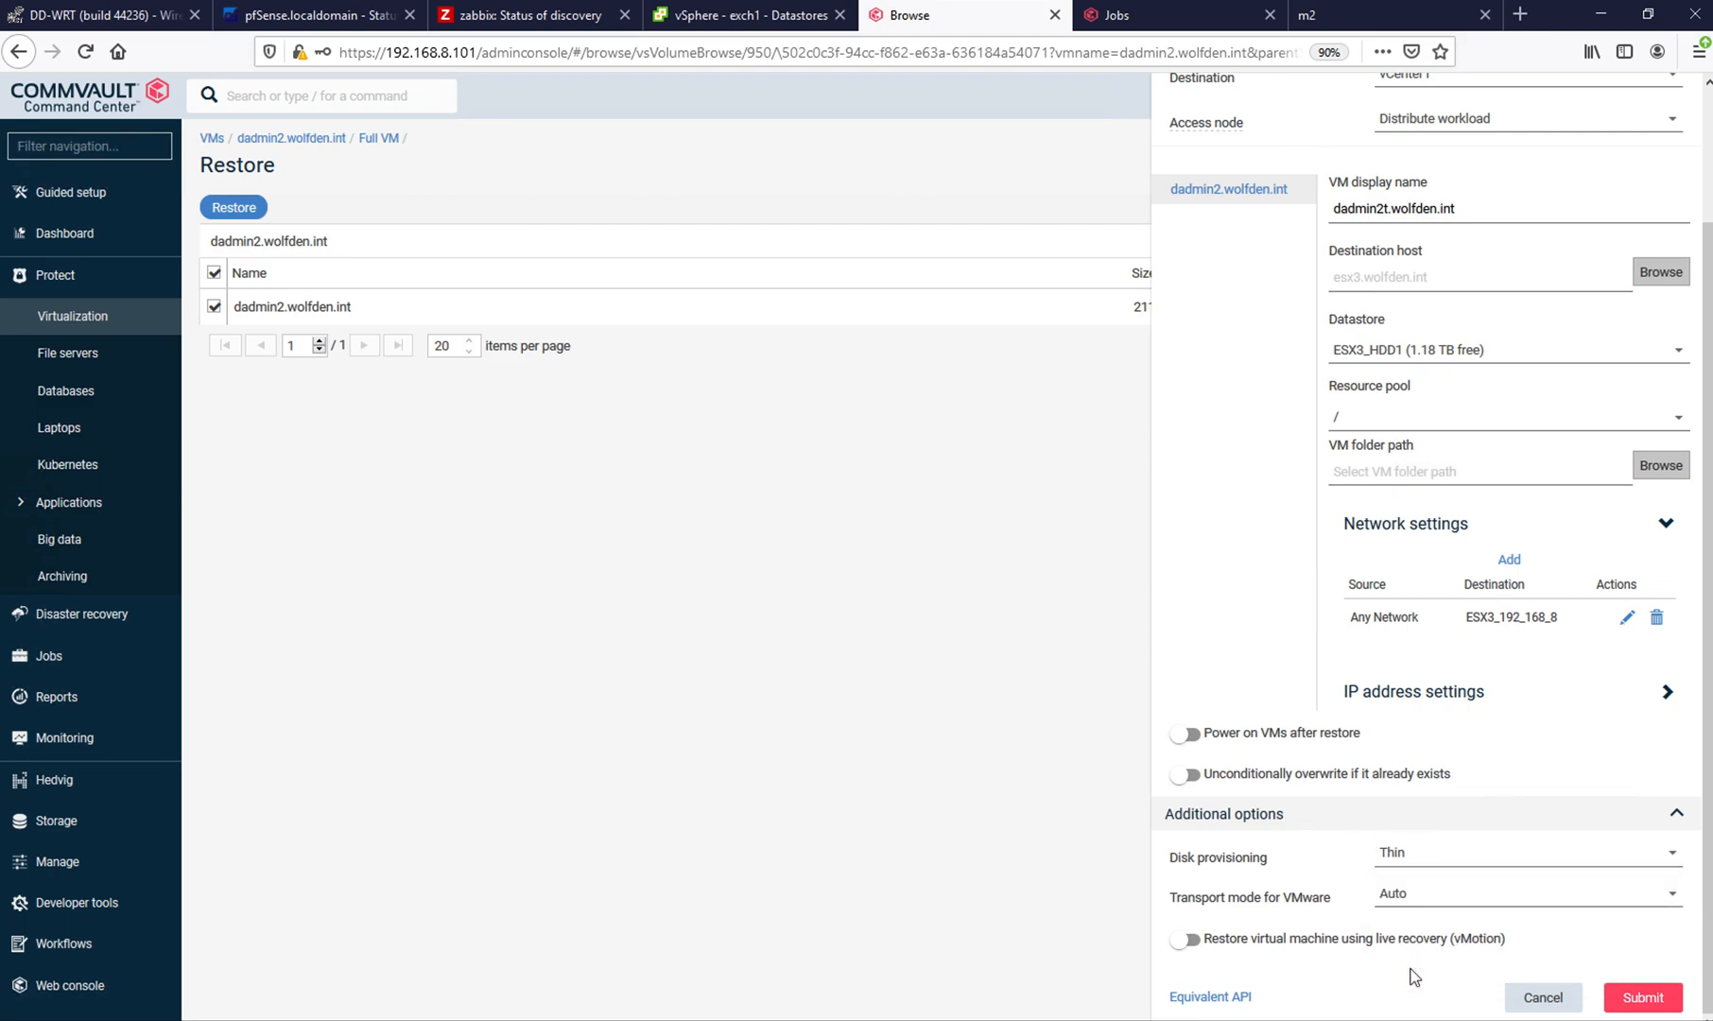
pyautogui.click(1395, 901)
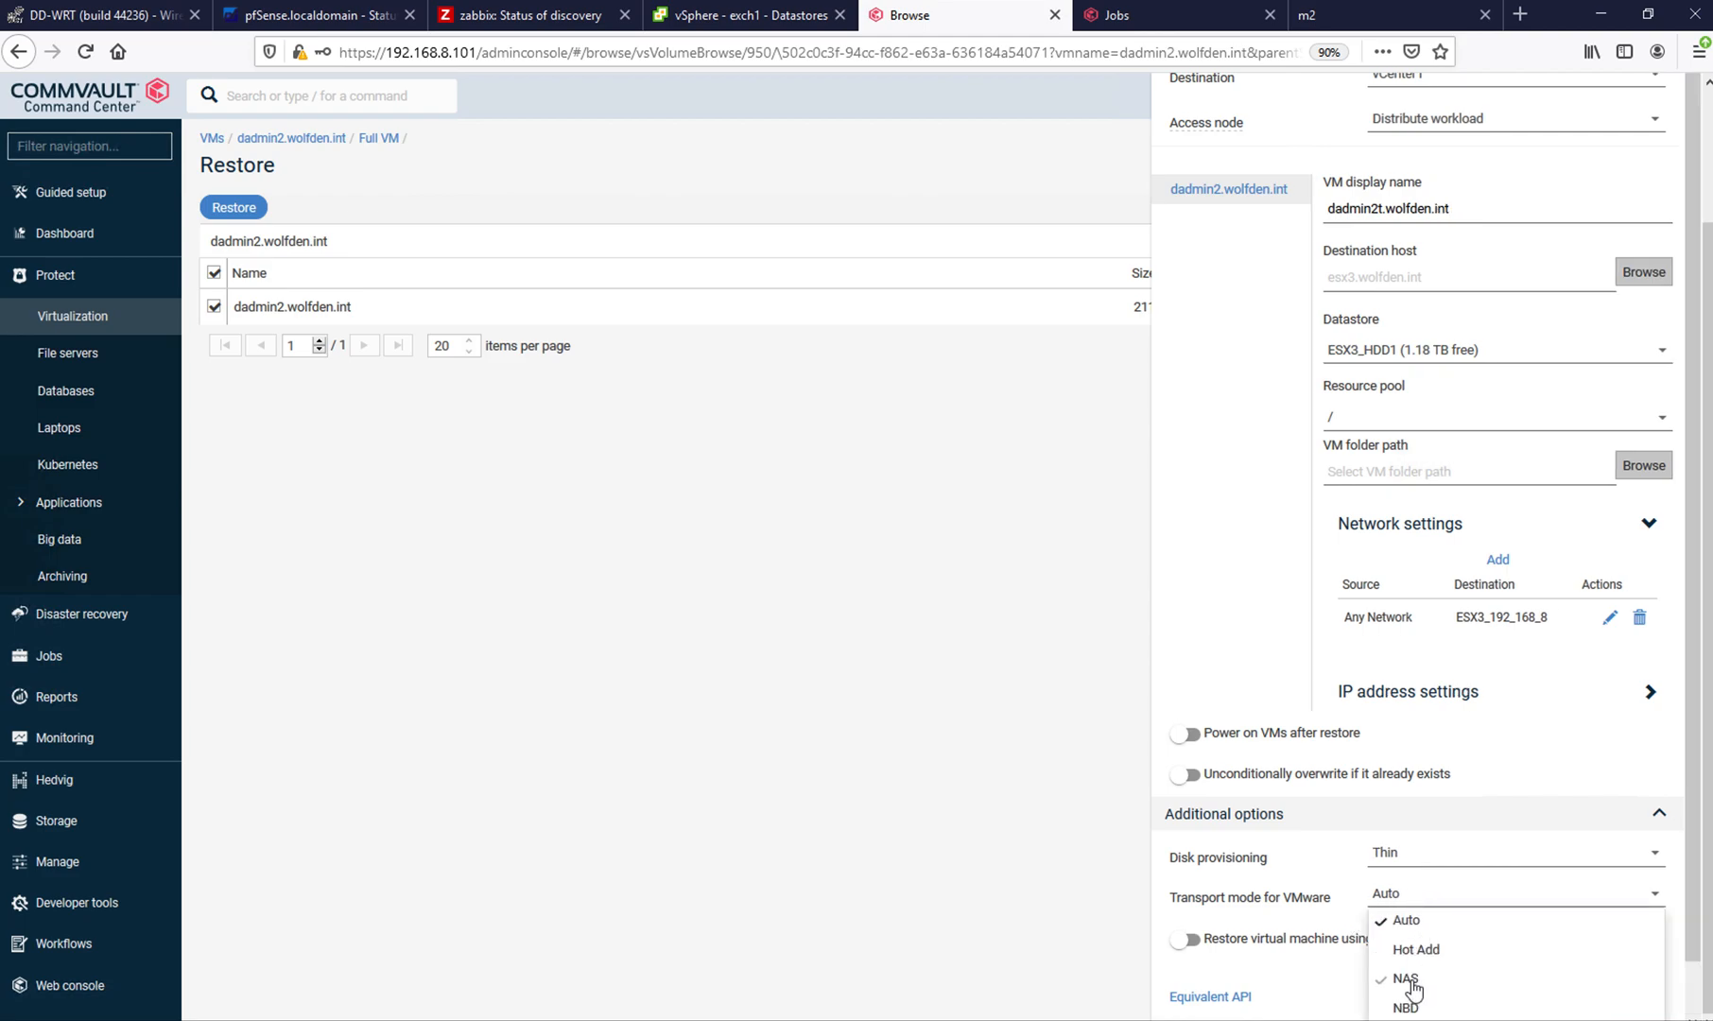
pyautogui.click(1292, 856)
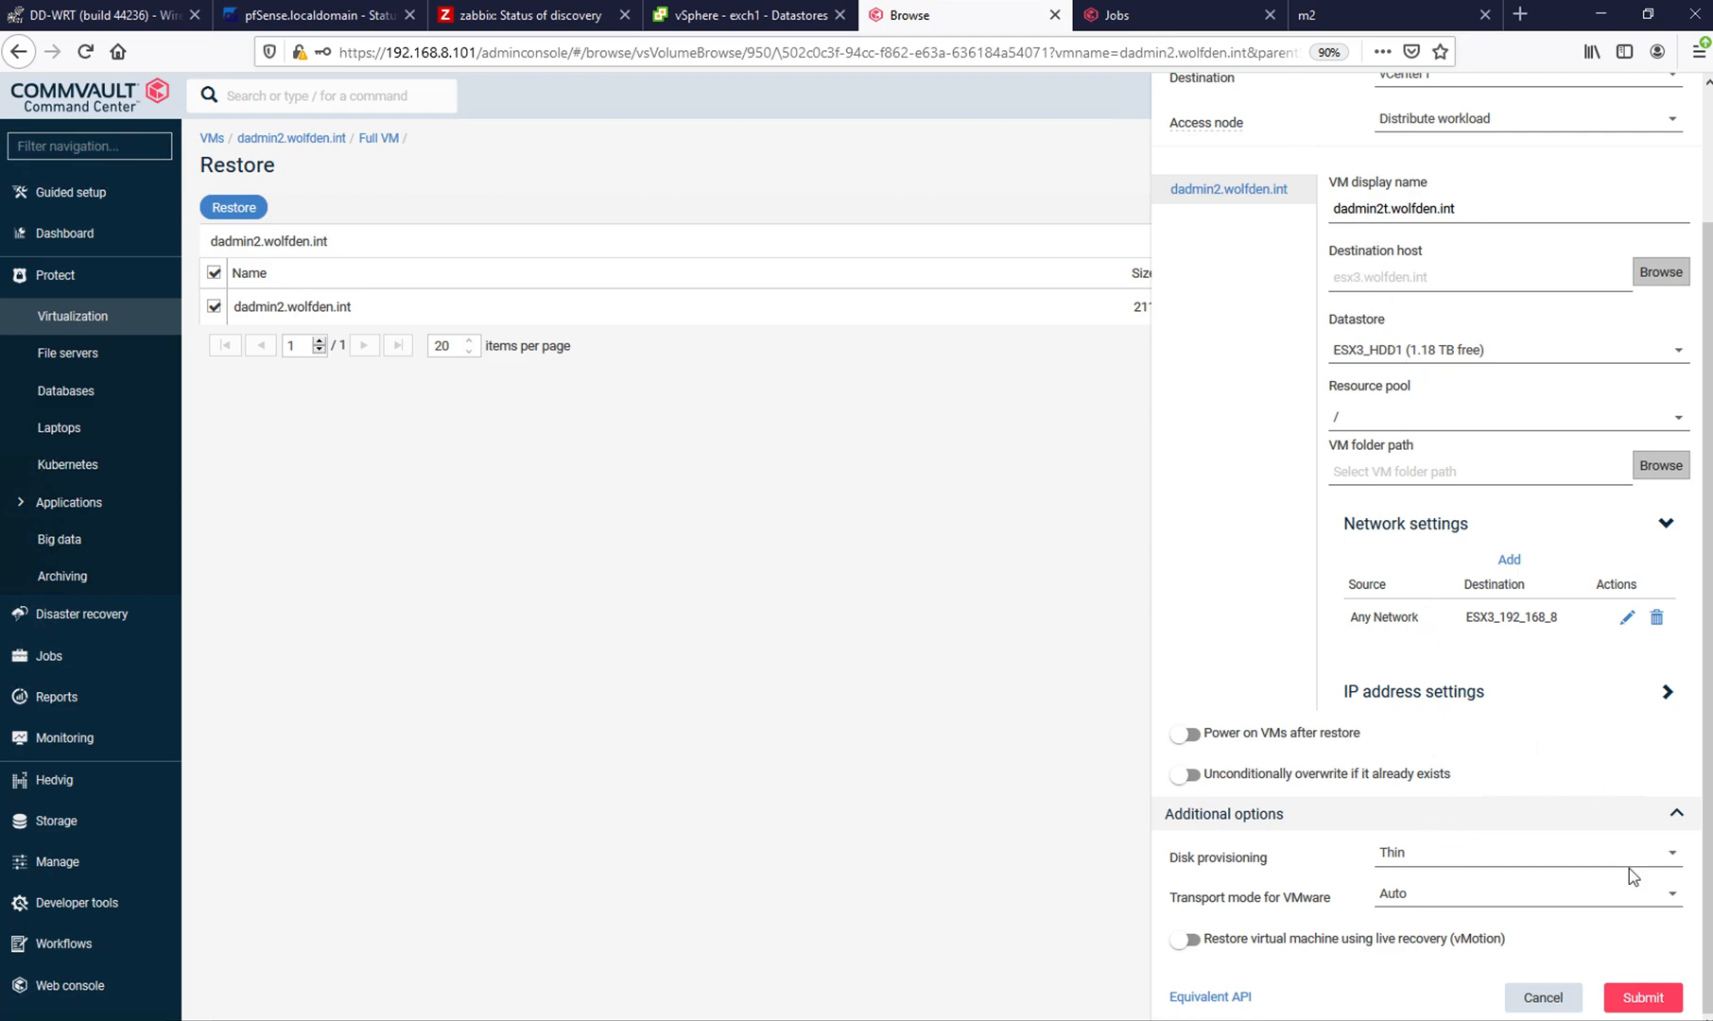
pyautogui.click(1643, 1000)
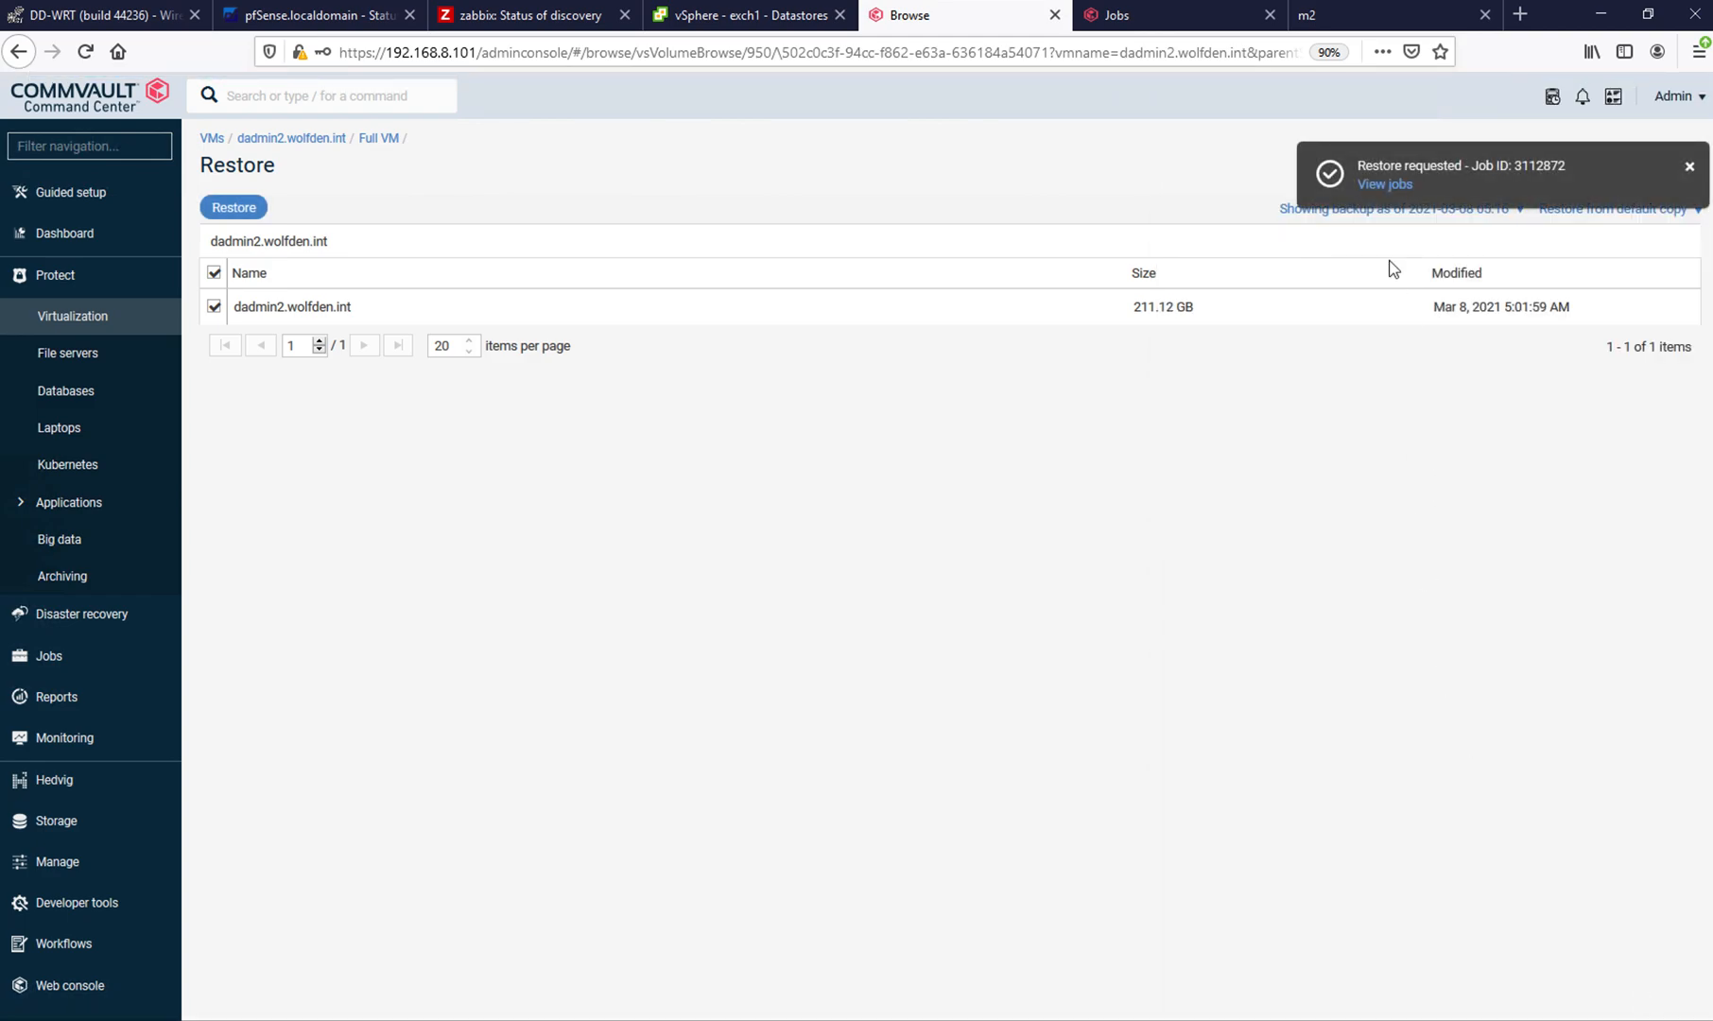
# - Open the submitted restore job's details, and view the datastores of dadmin2t.wolfden.int under esx3.wolfden.int in vSphere
pyautogui.click(1383, 186)
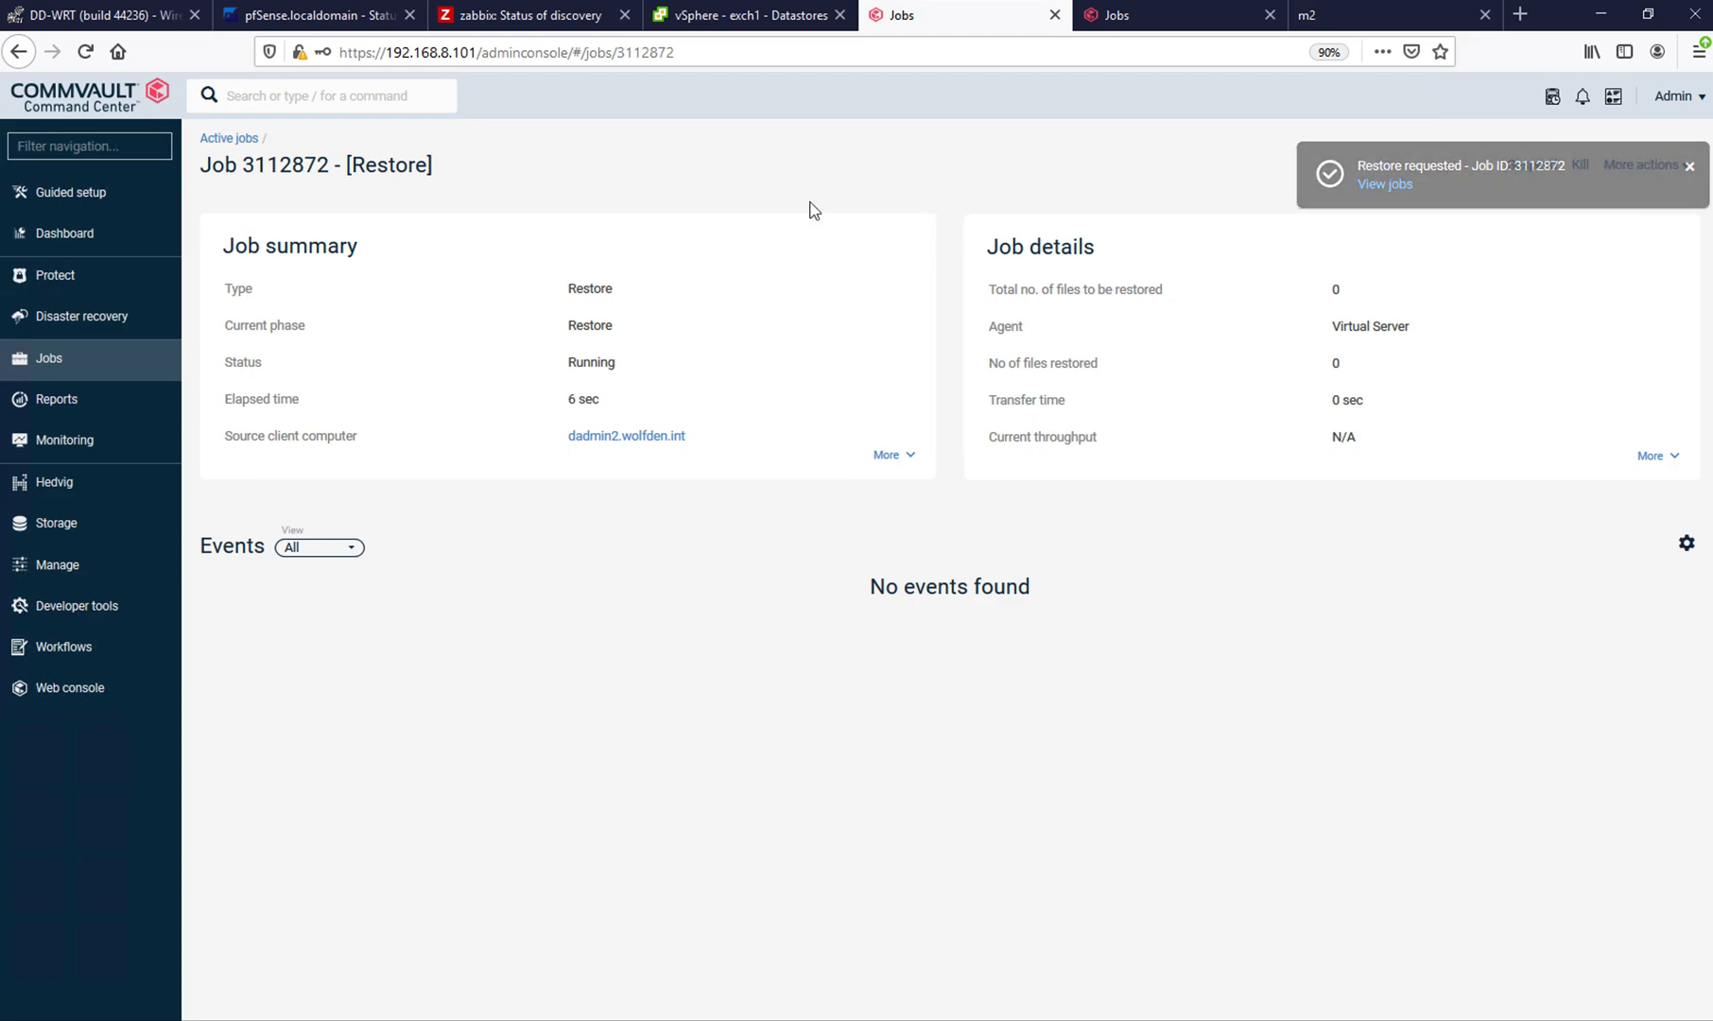
pyautogui.click(710, 27)
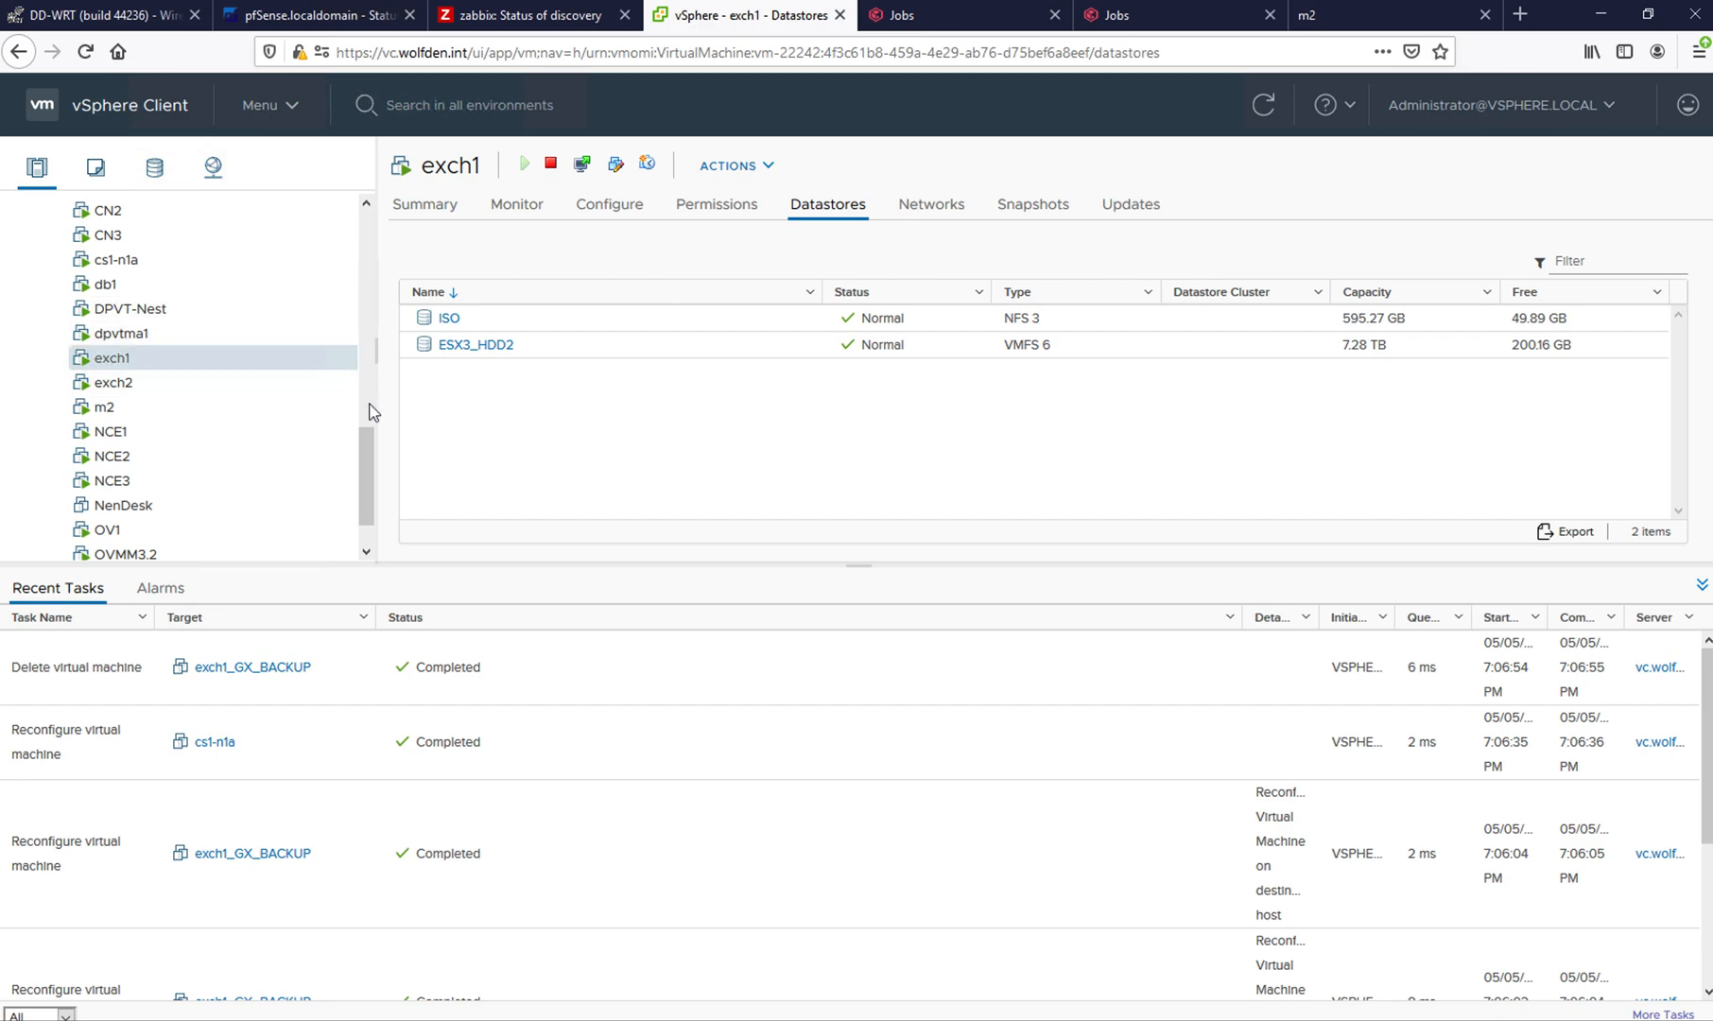
pyautogui.moveTo(369, 446); pyautogui.dragTo(365, 490)
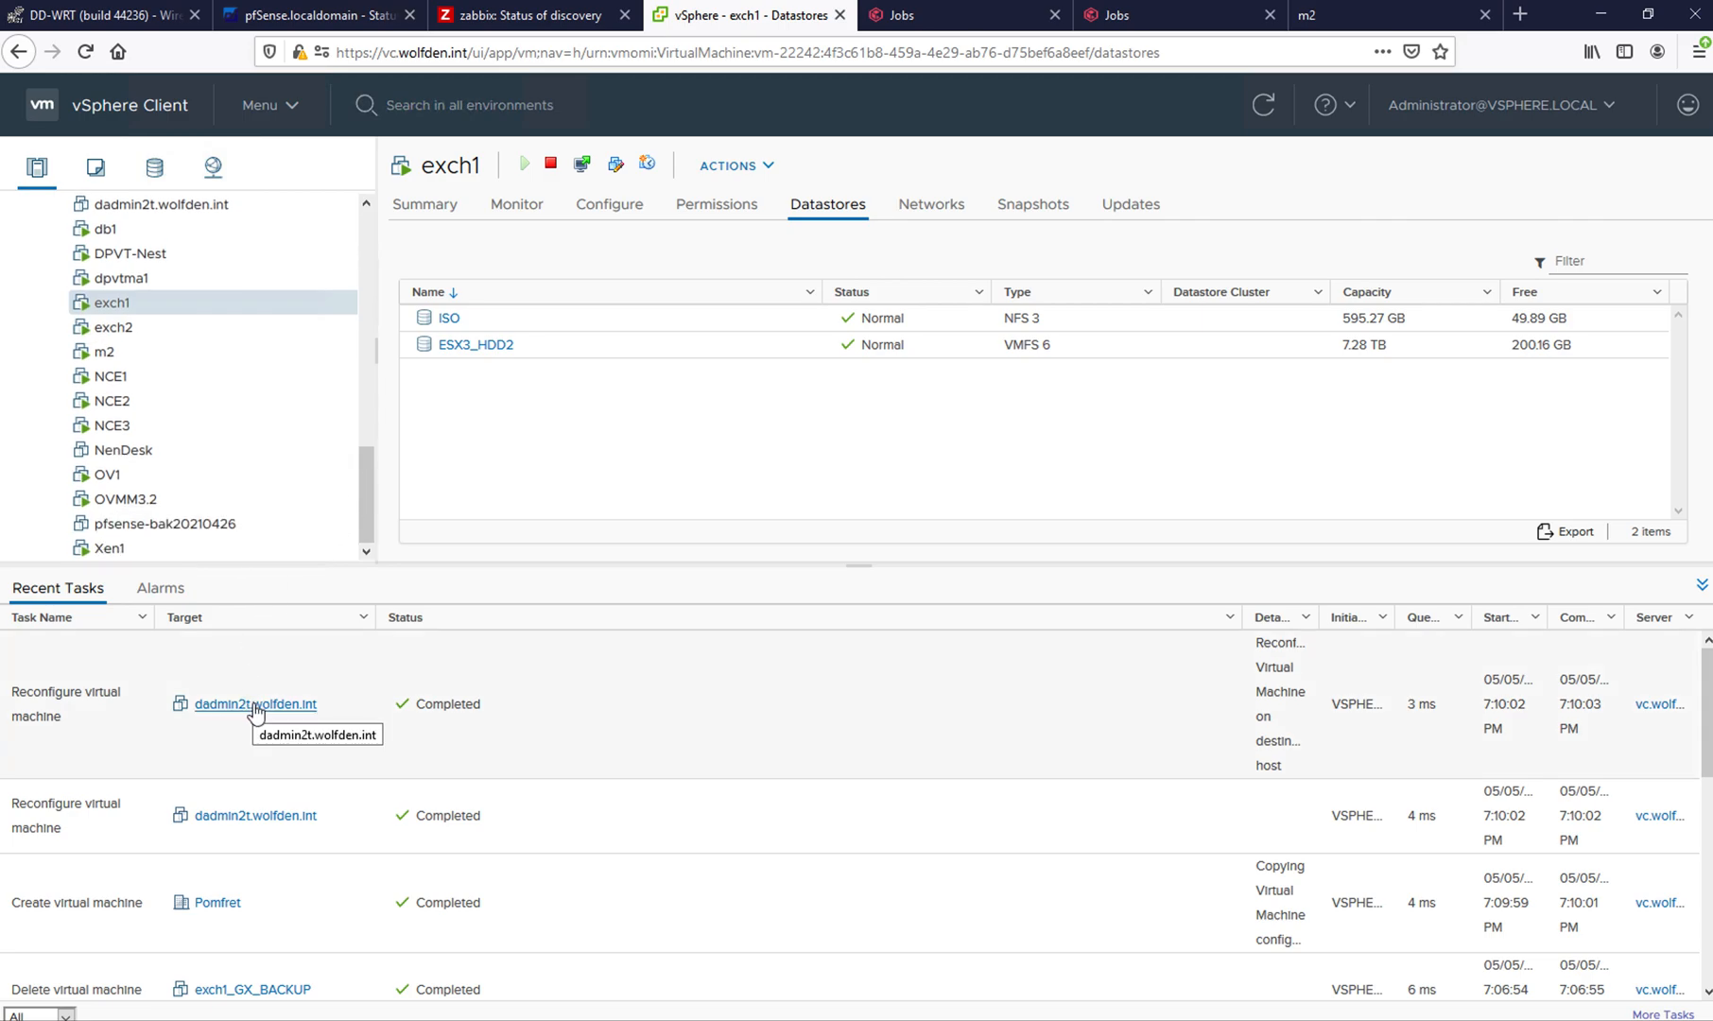
pyautogui.click(151, 206)
pyautogui.moveTo(365, 478); pyautogui.dragTo(360, 439)
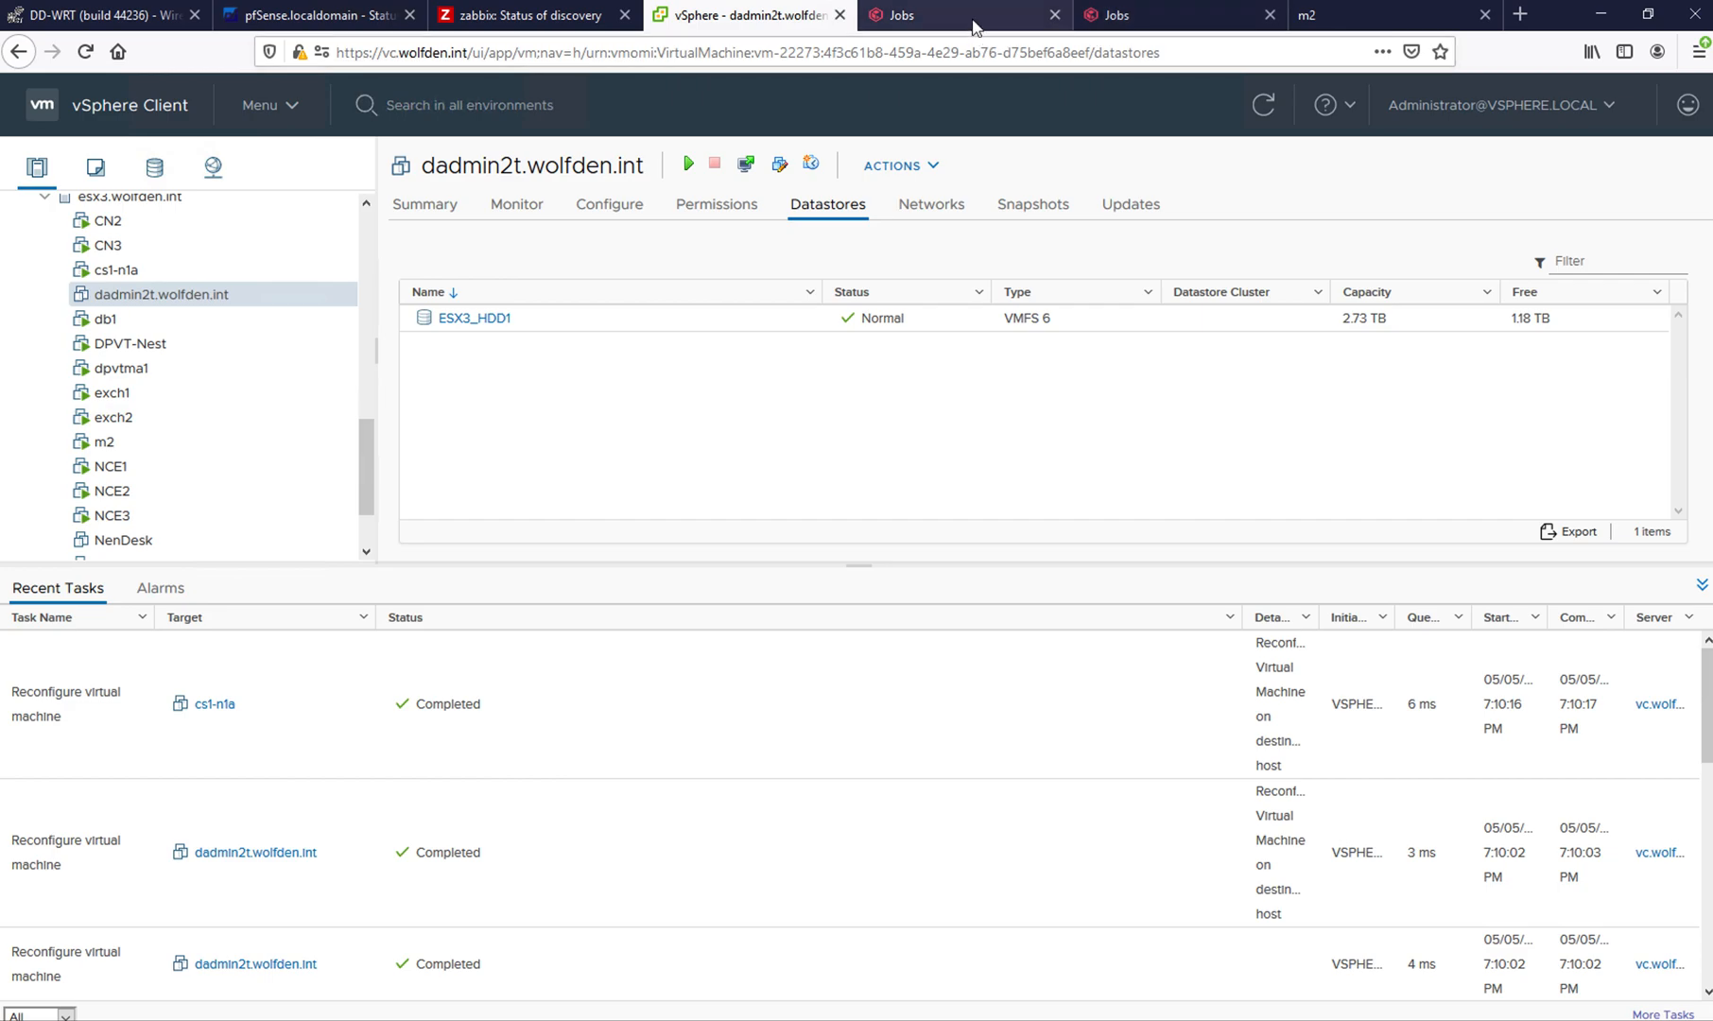
# - Kill the running restore job in Command Center and check the recent tasks for dadmin2t.wolfden.int in vSphere
pyautogui.click(974, 22)
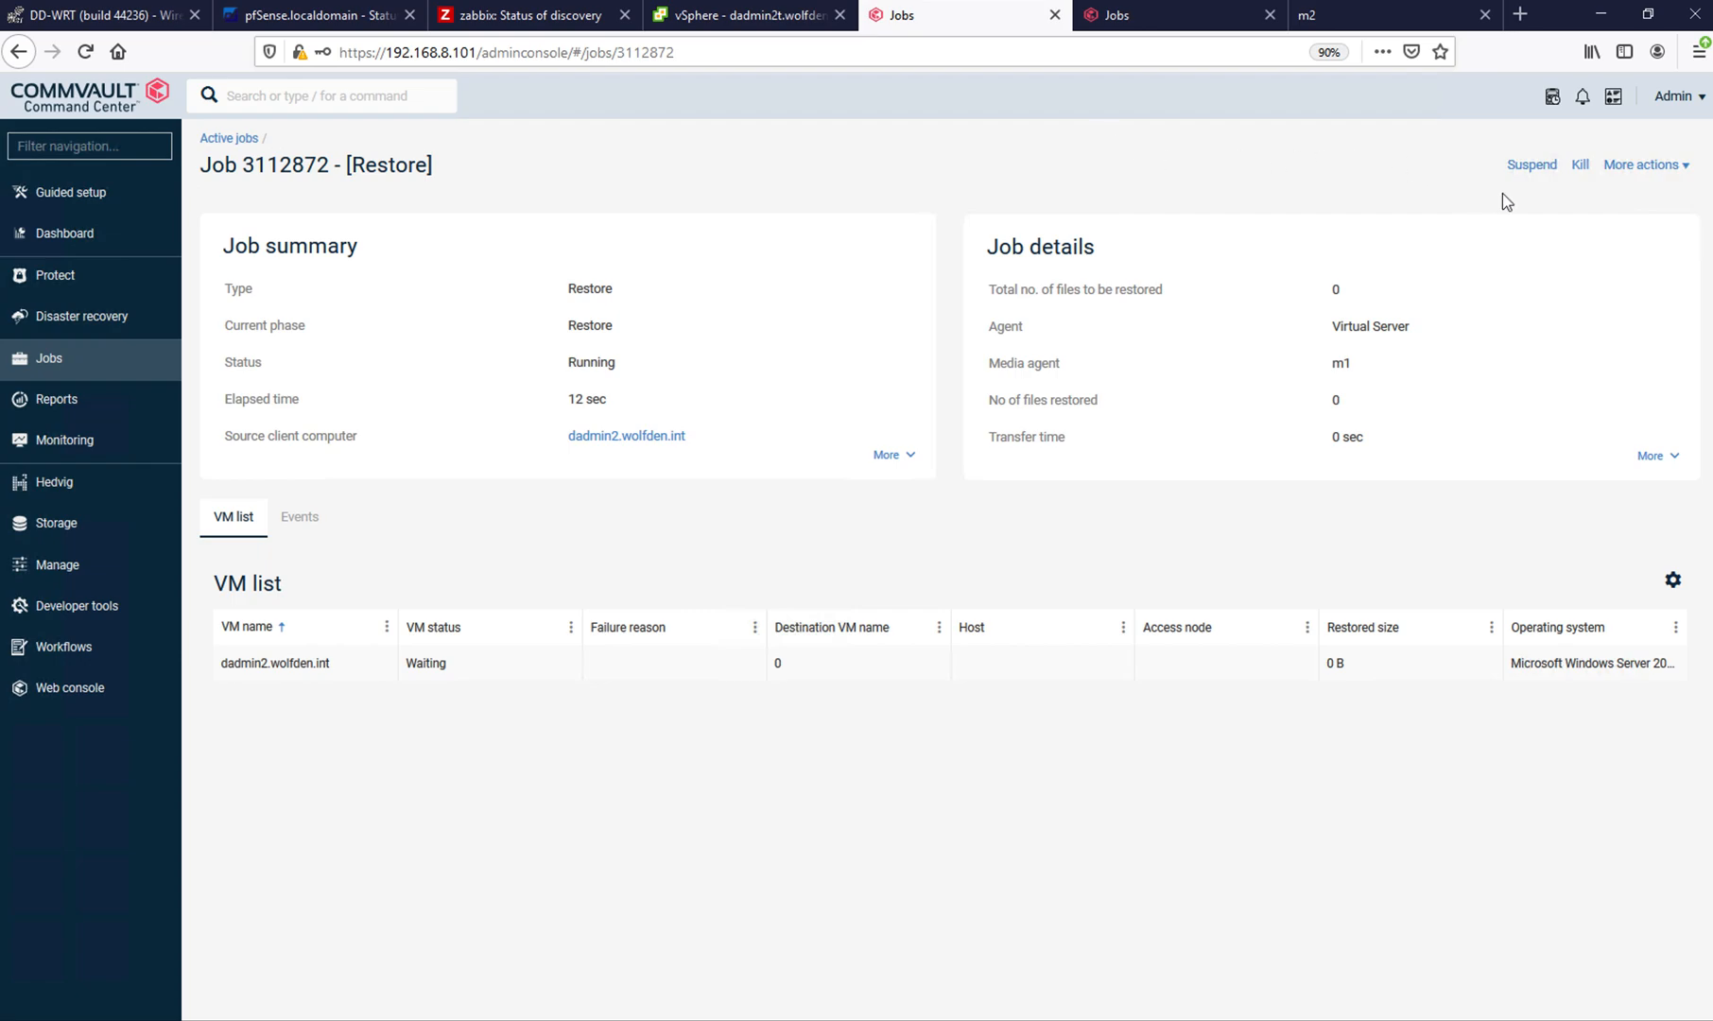
pyautogui.click(1581, 166)
pyautogui.click(760, 23)
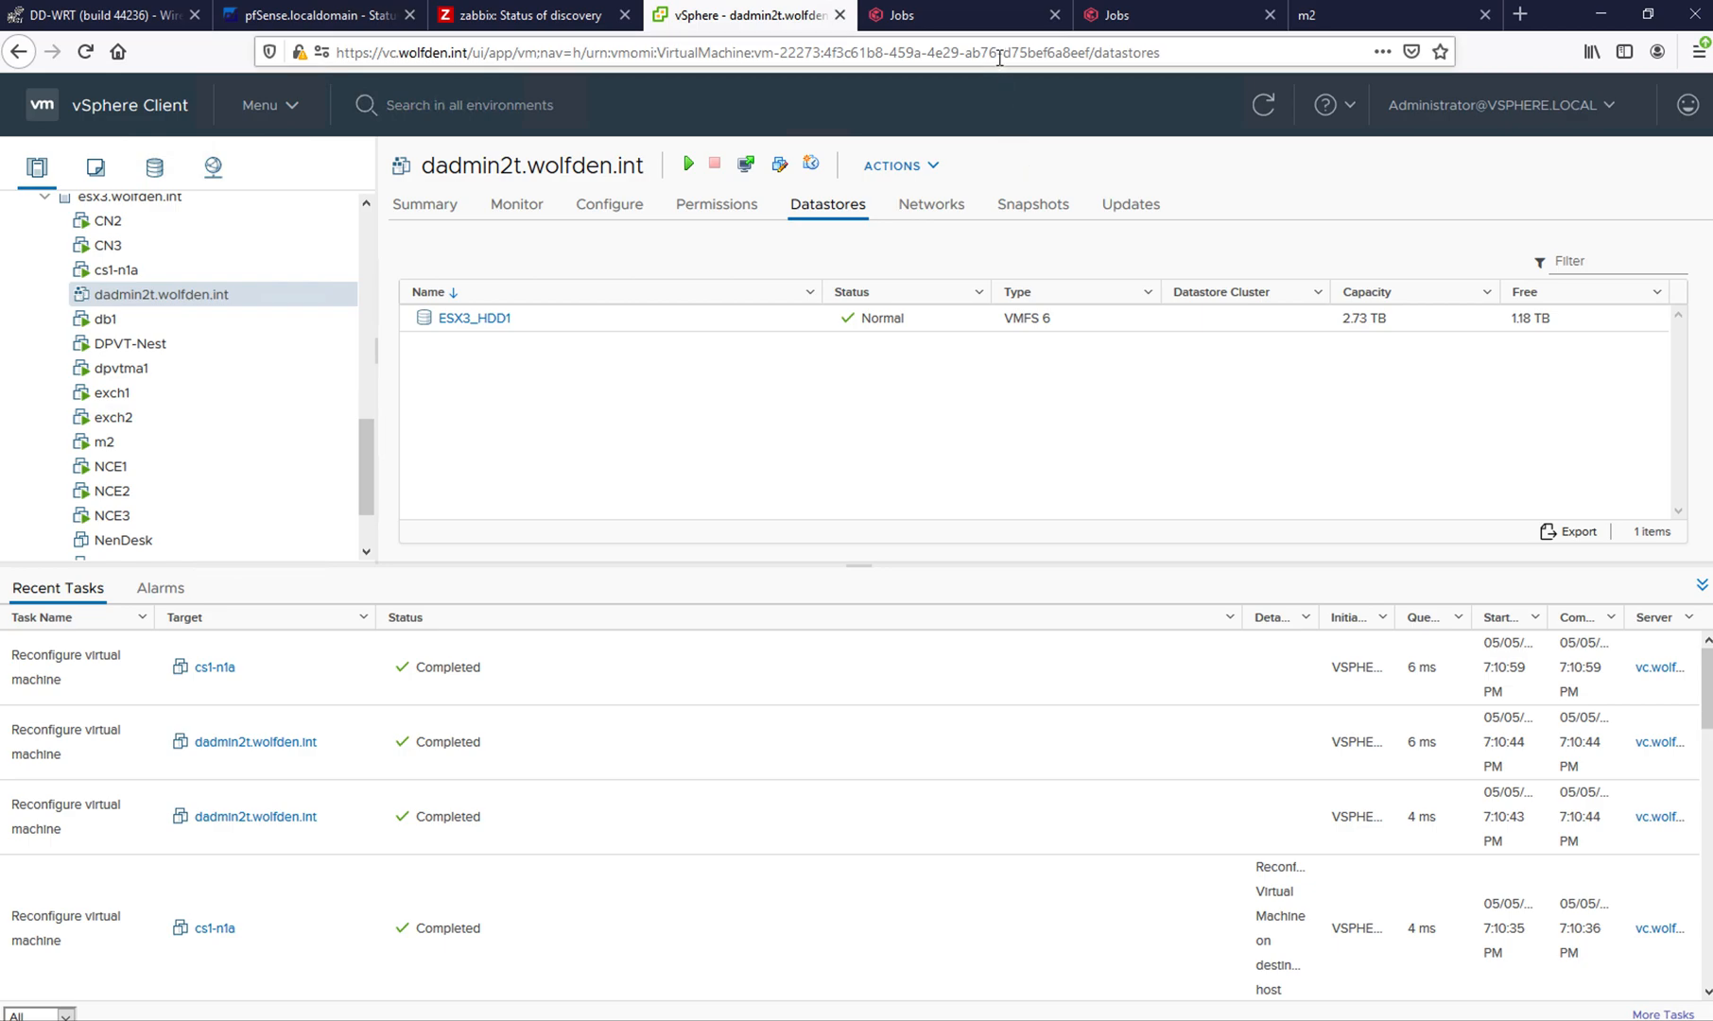
pyautogui.click(988, 17)
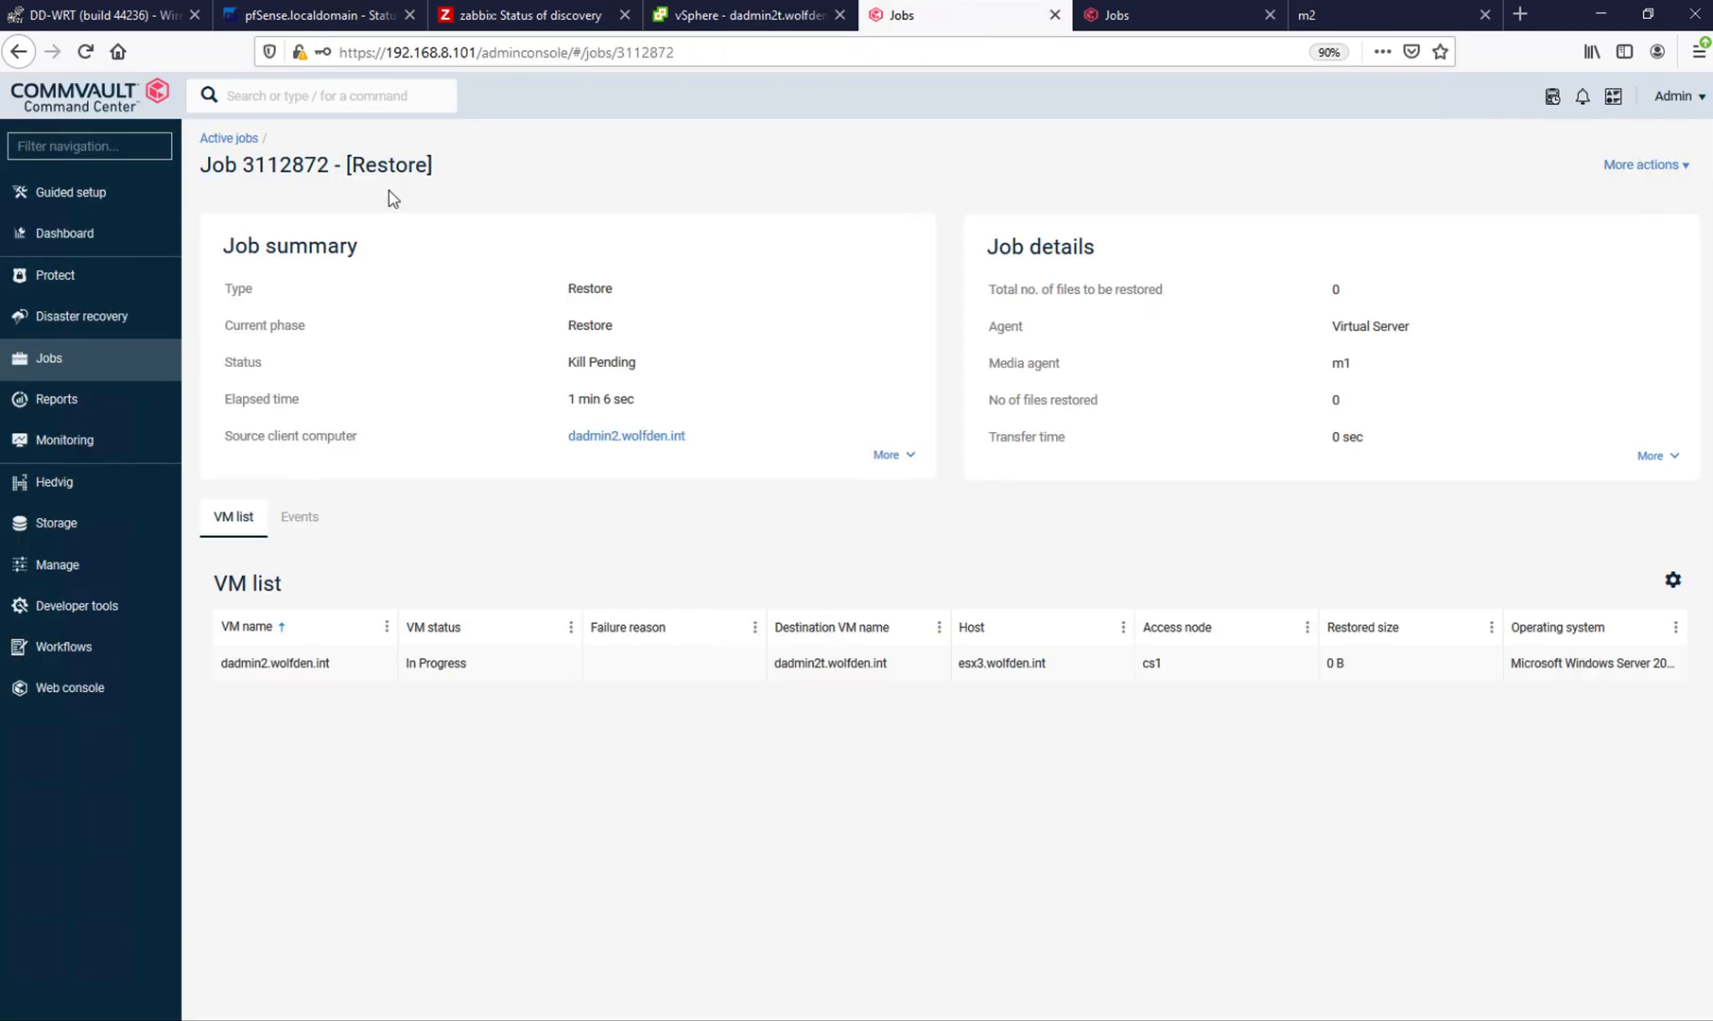
# - Leave the restore job, cancel the reopened restore options, and open the restore types for dadmin2.wolfden.int's Mar 8 recovery point
pyautogui.click(19, 53)
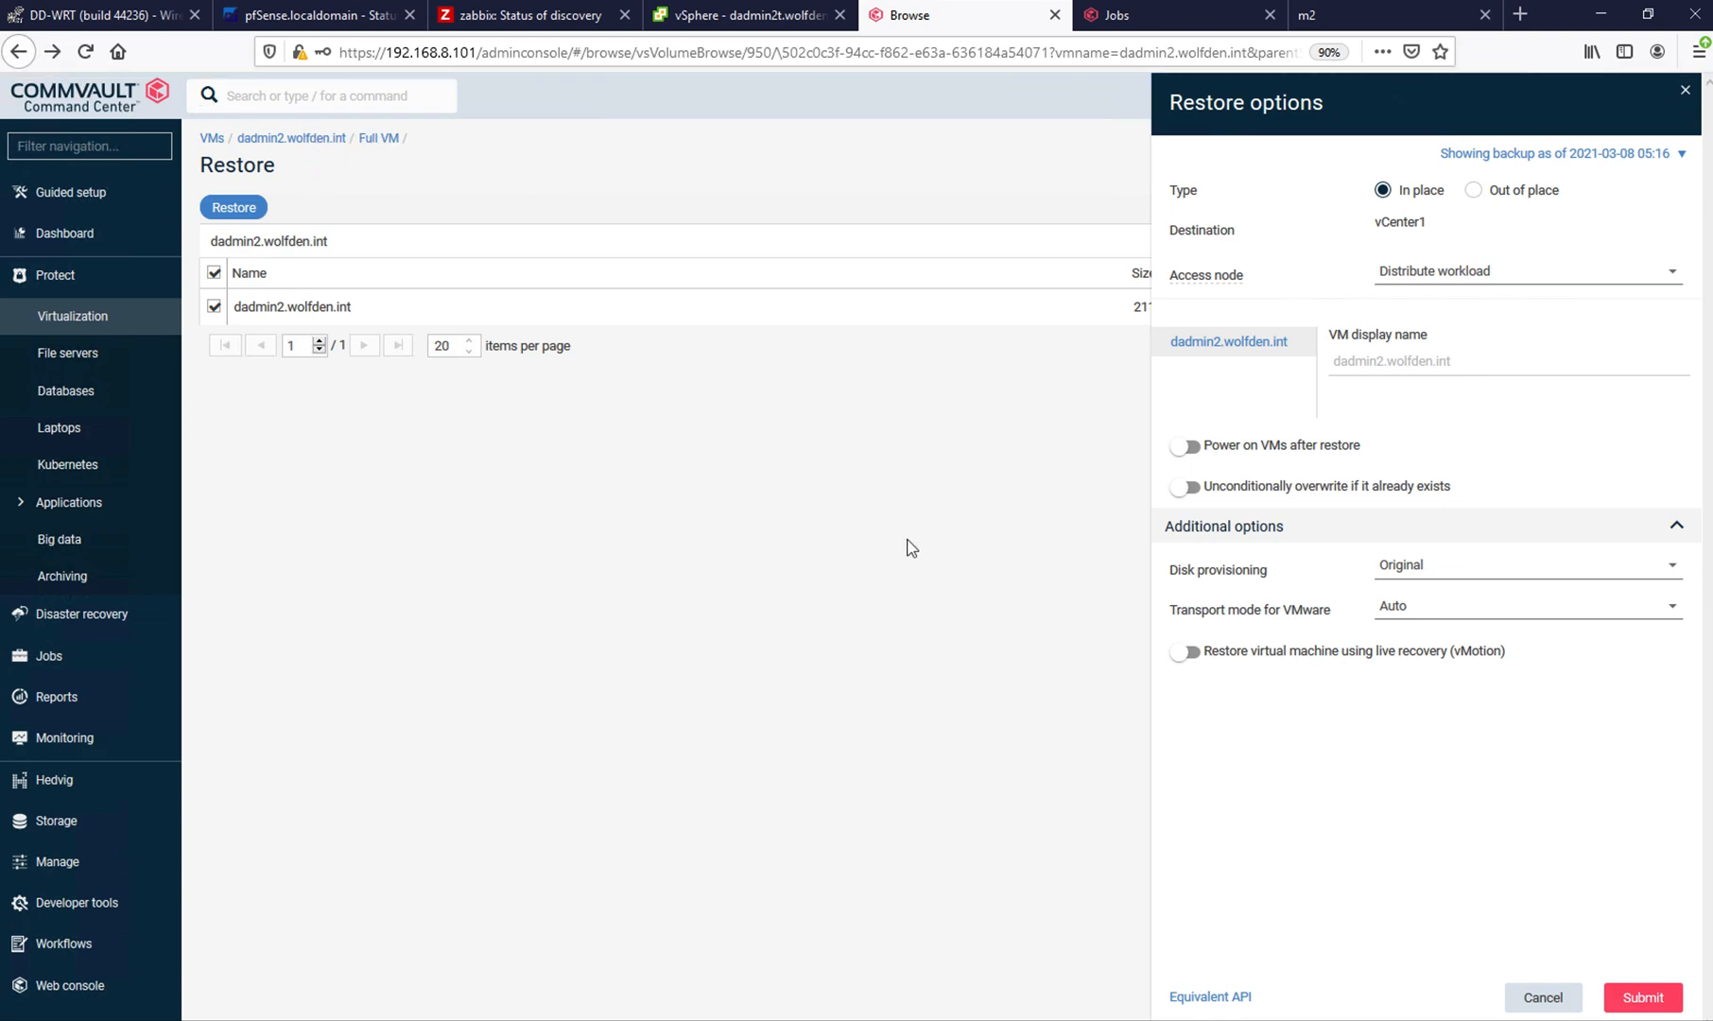
pyautogui.click(1543, 999)
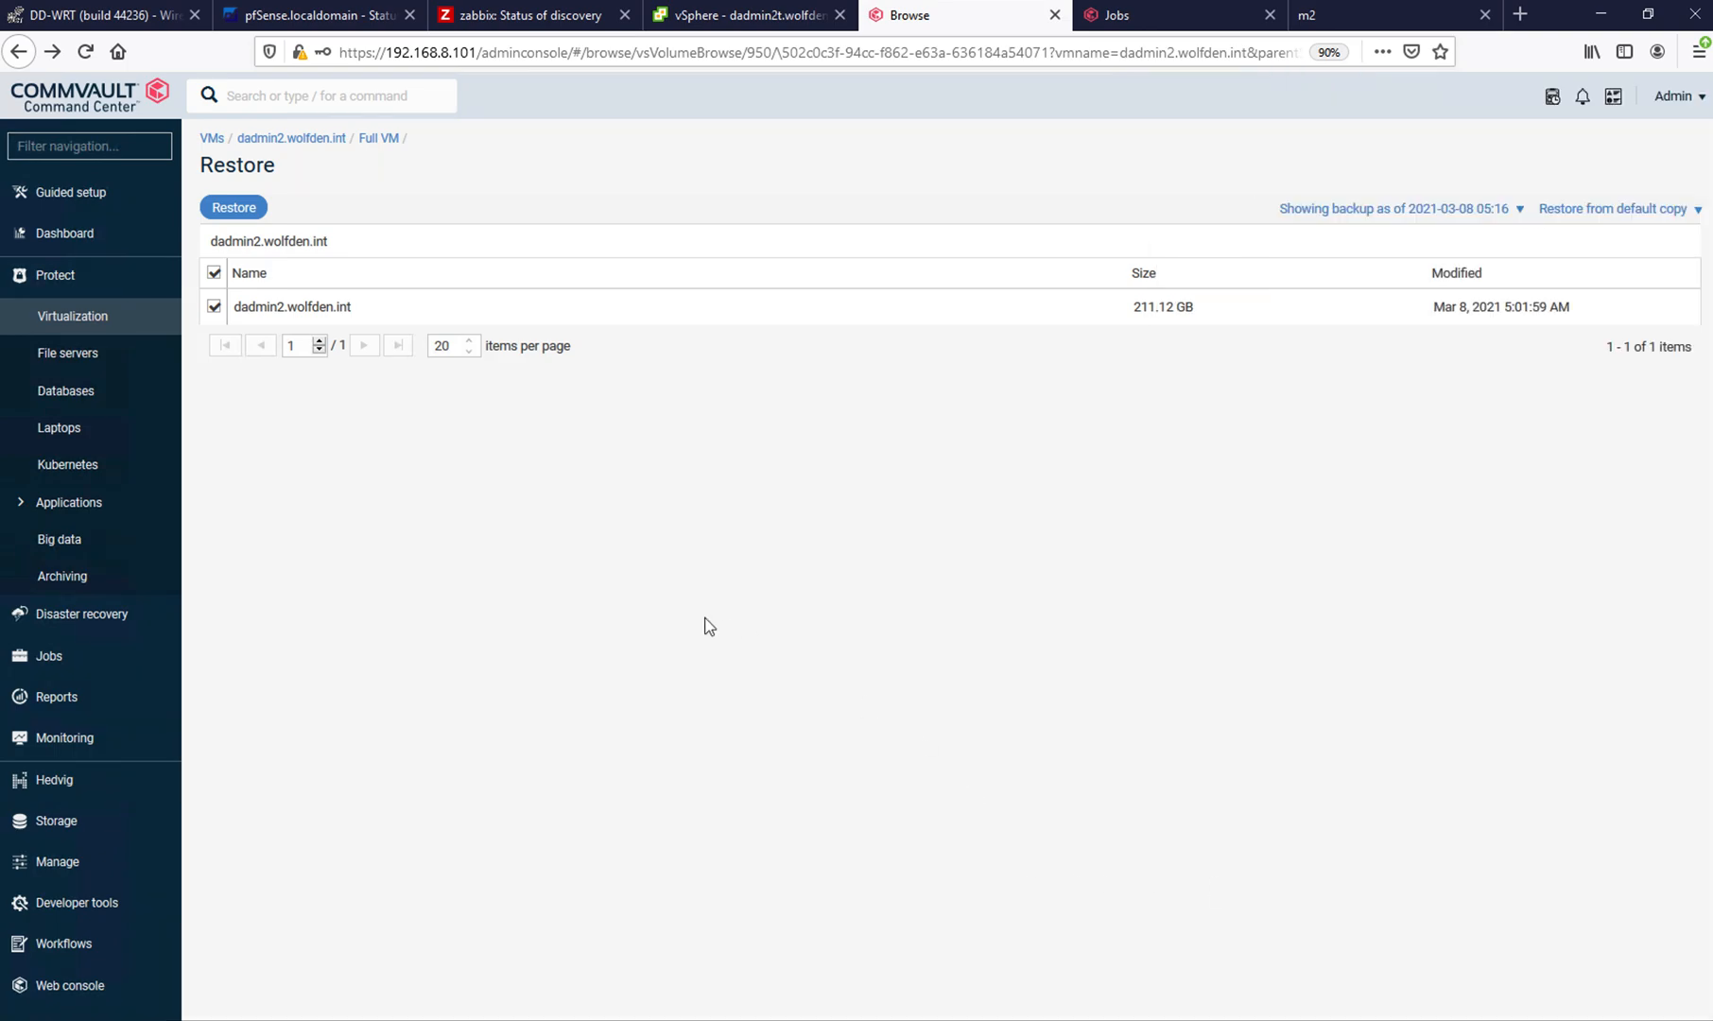
pyautogui.click(314, 139)
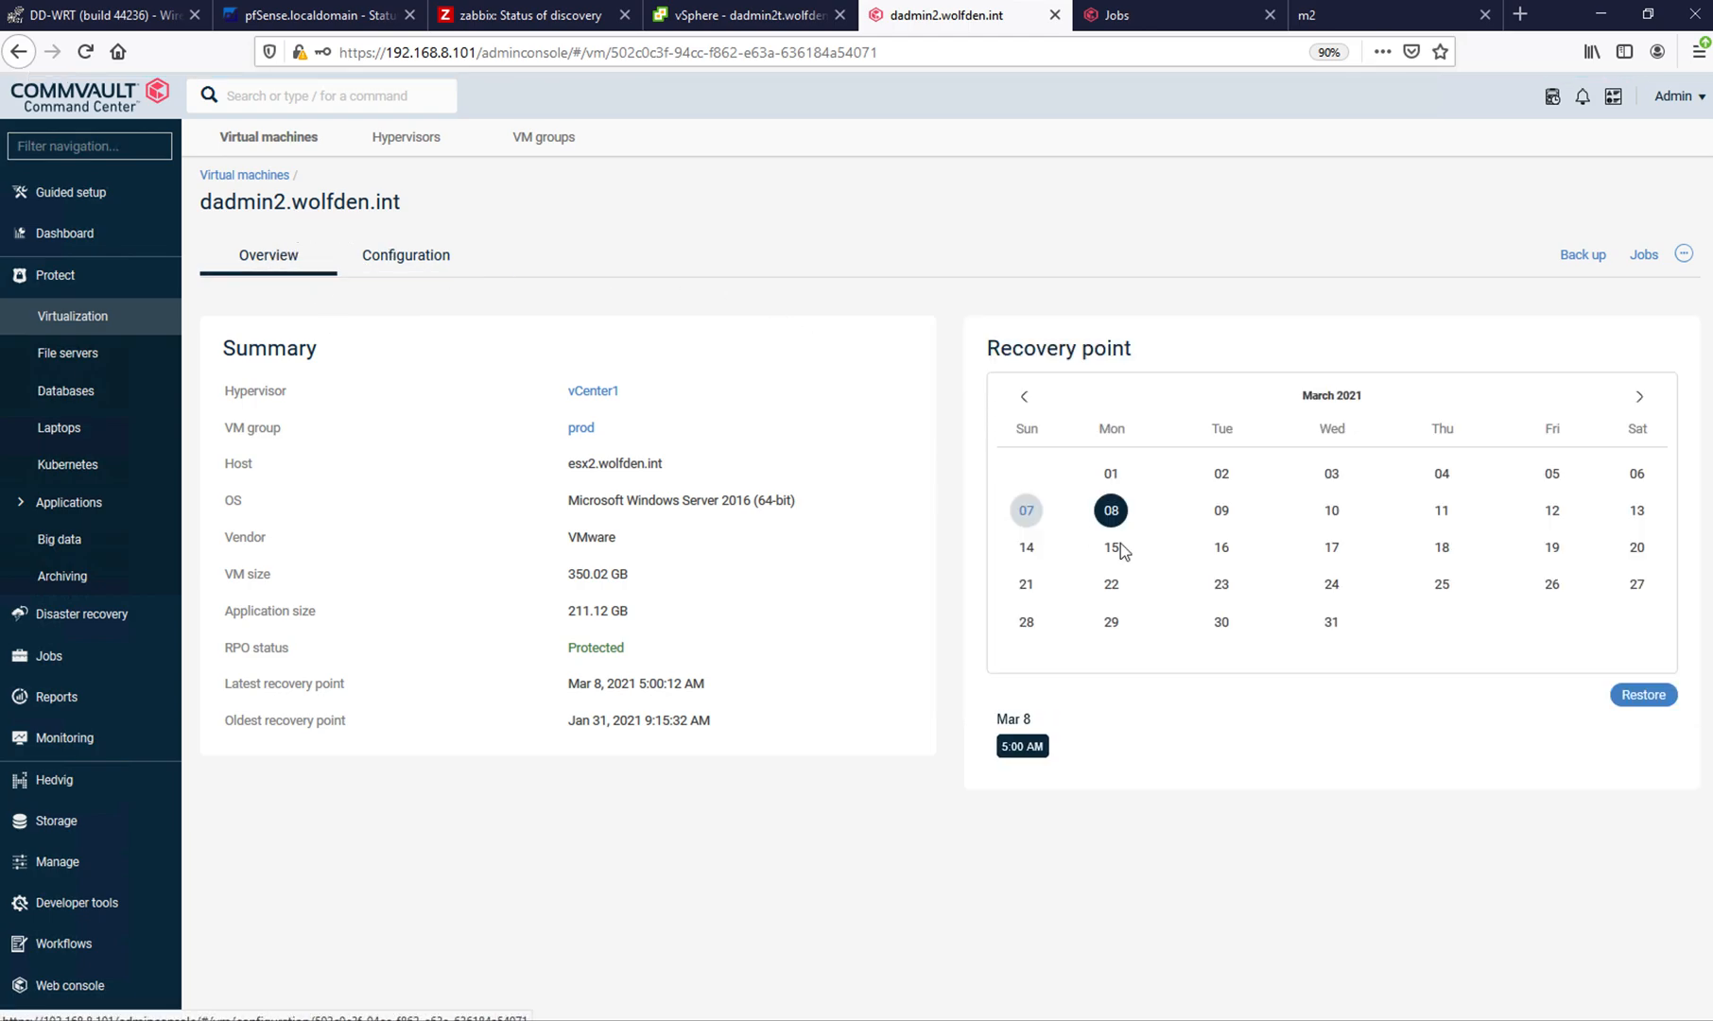
pyautogui.click(1645, 695)
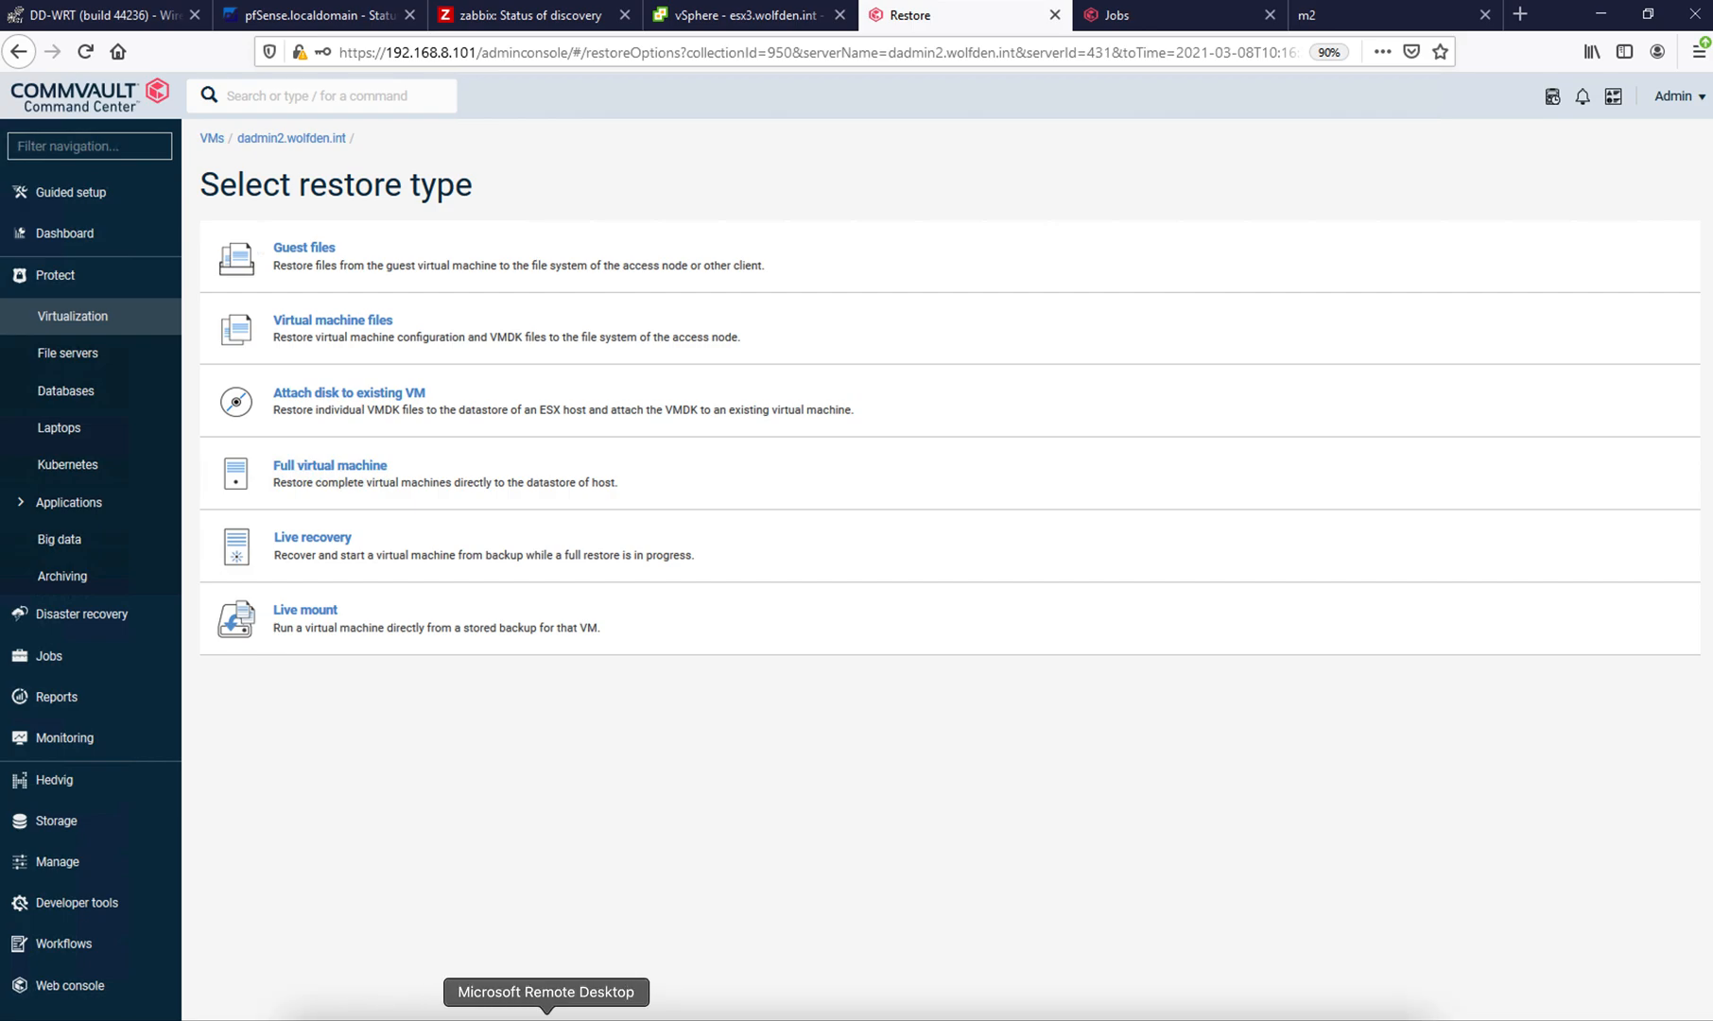
# - Switch to the labdemovmware presentation in PowerPoint and display its title slide
pyautogui.click(511, 997)
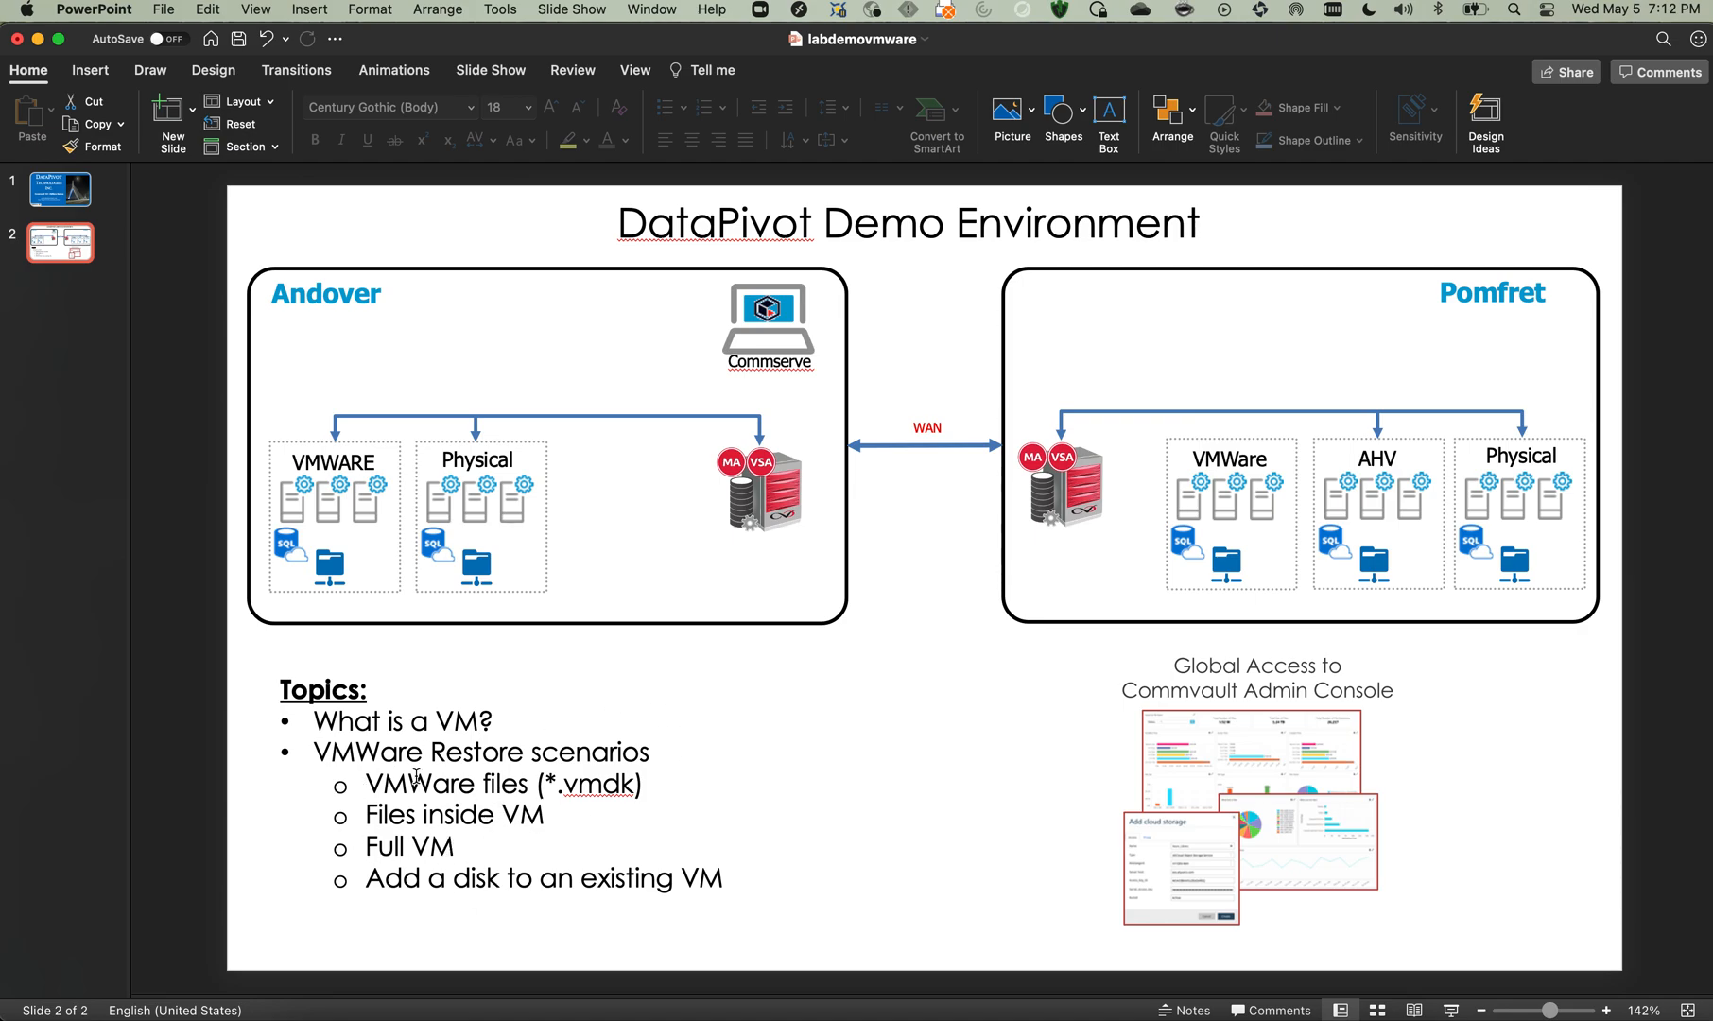
pyautogui.click(51, 195)
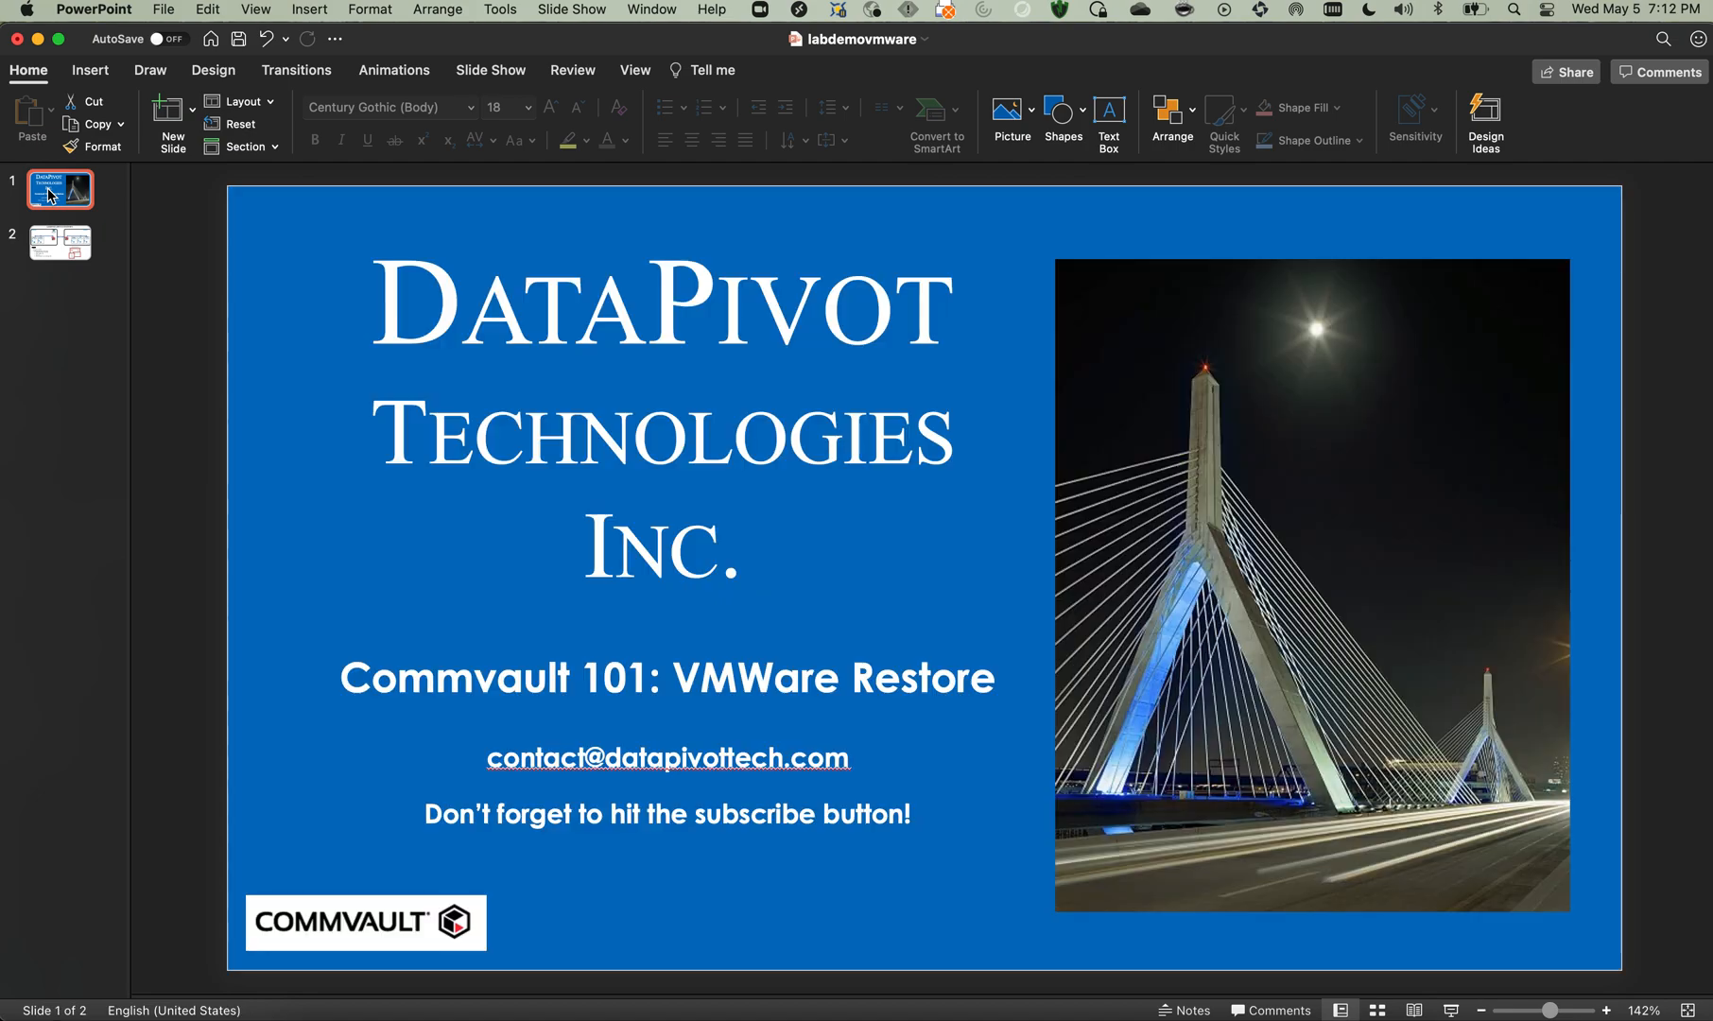